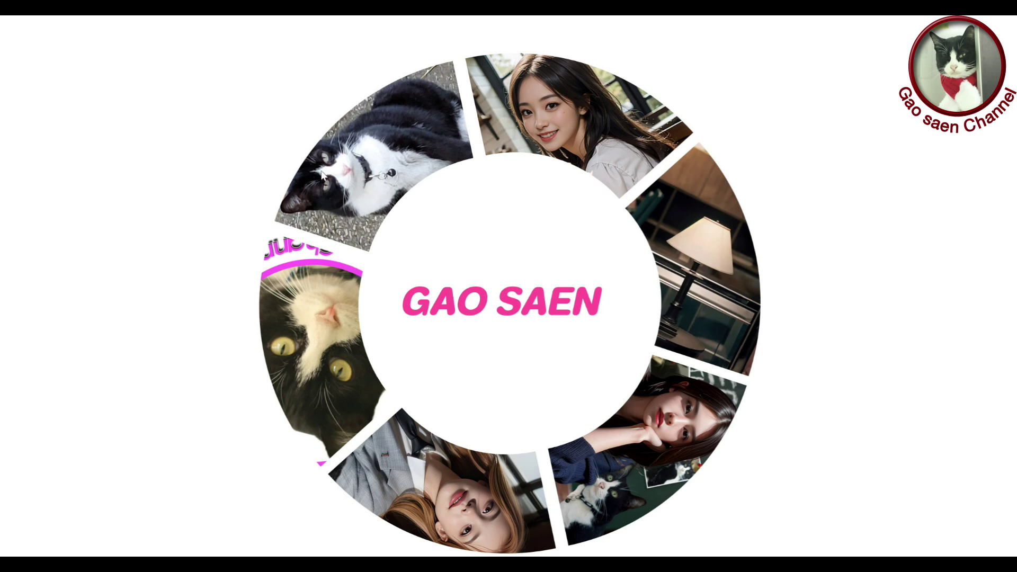
# Advance through the finished sample slides to reach a new presentation's empty title slide.
pyautogui.click(193, 124)
pyautogui.click(387, 124)
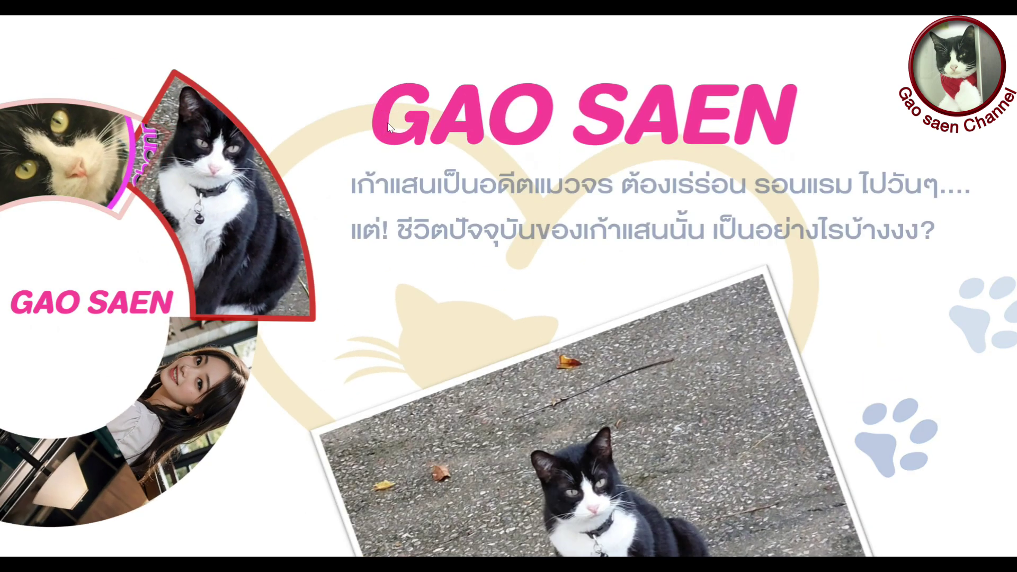
pyautogui.click(387, 123)
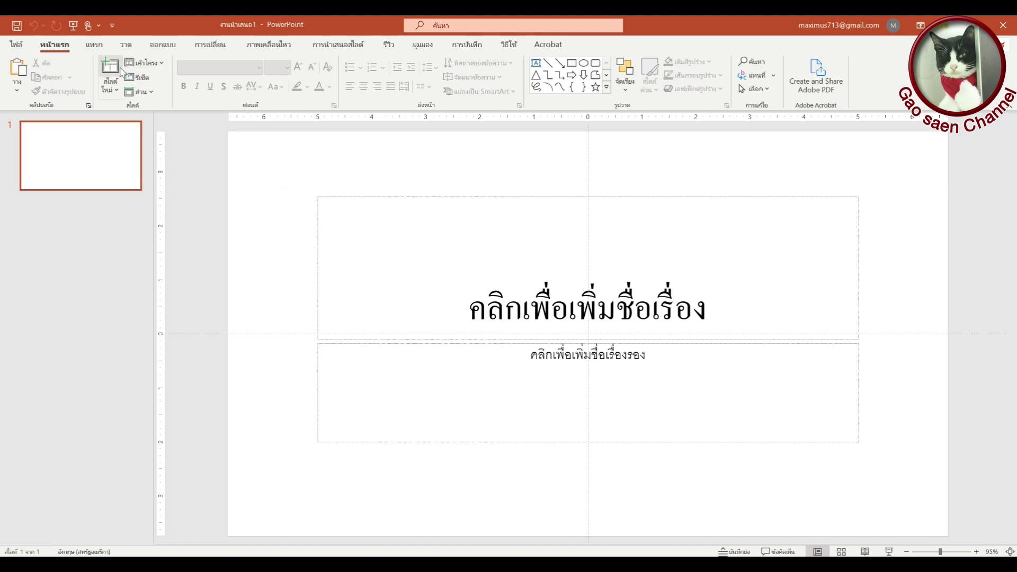
# Switch the slide to the Blank layout and choose the Basic Pie SmartArt layout.
pyautogui.click(142, 63)
pyautogui.click(150, 220)
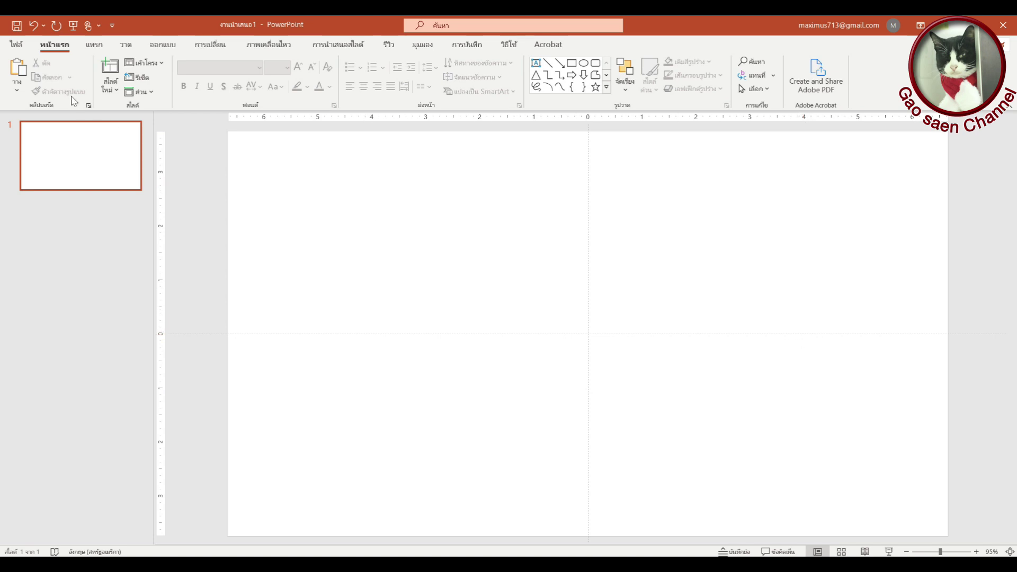
pyautogui.click(94, 45)
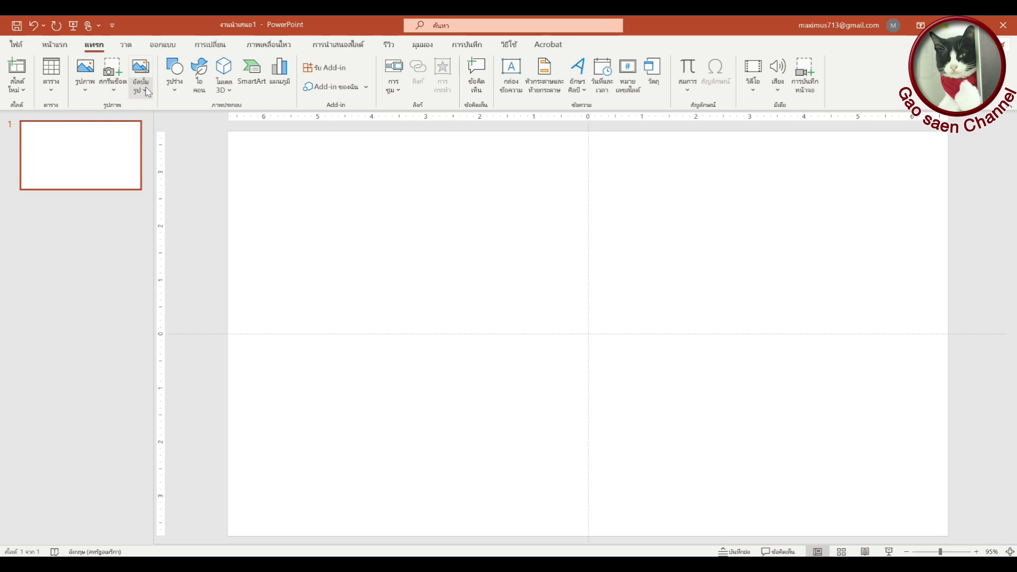
pyautogui.click(249, 80)
pyautogui.scroll(-3, 488, 318)
pyautogui.scroll(-5, 488, 319)
pyautogui.scroll(-3, 488, 319)
pyautogui.scroll(-3, 488, 318)
pyautogui.scroll(-3, 488, 319)
pyautogui.scroll(-3, 488, 318)
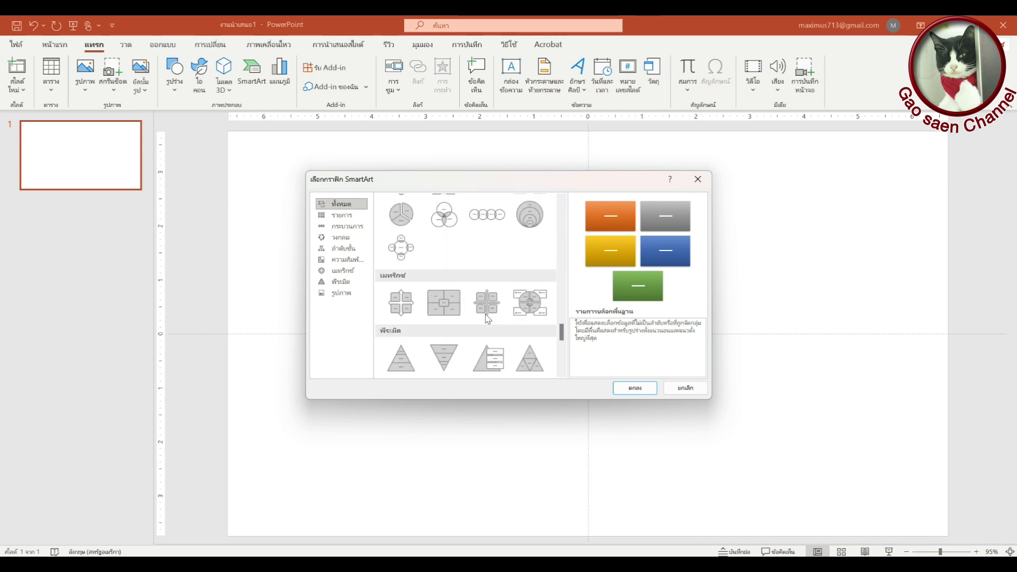
pyautogui.scroll(5, 488, 318)
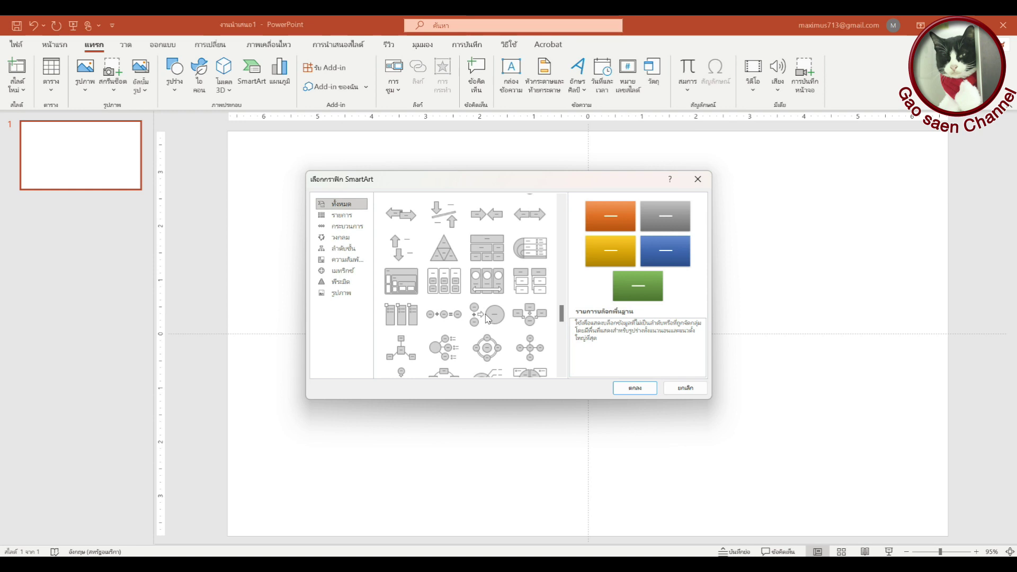
pyautogui.scroll(-3, 488, 318)
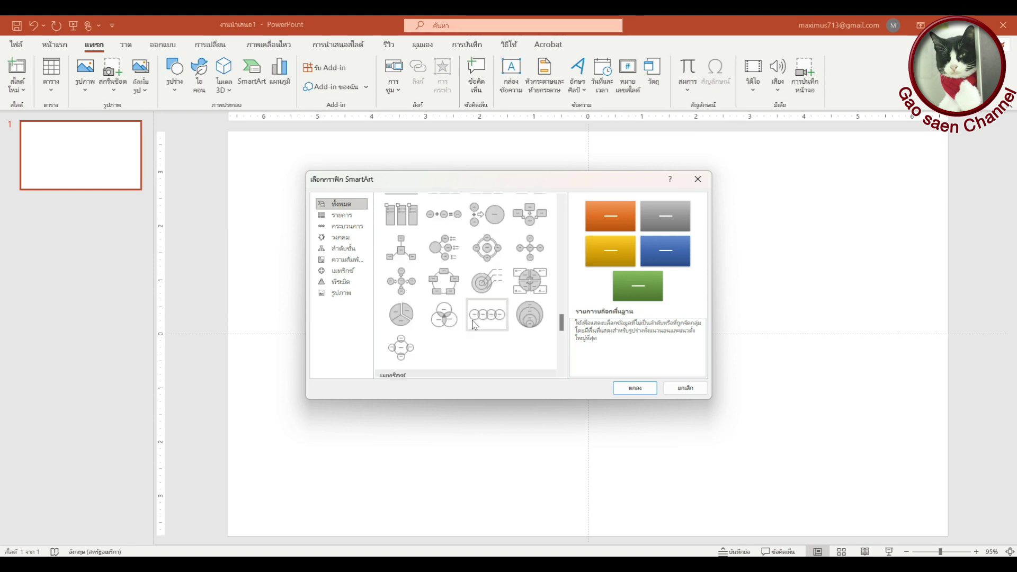
pyautogui.click(396, 325)
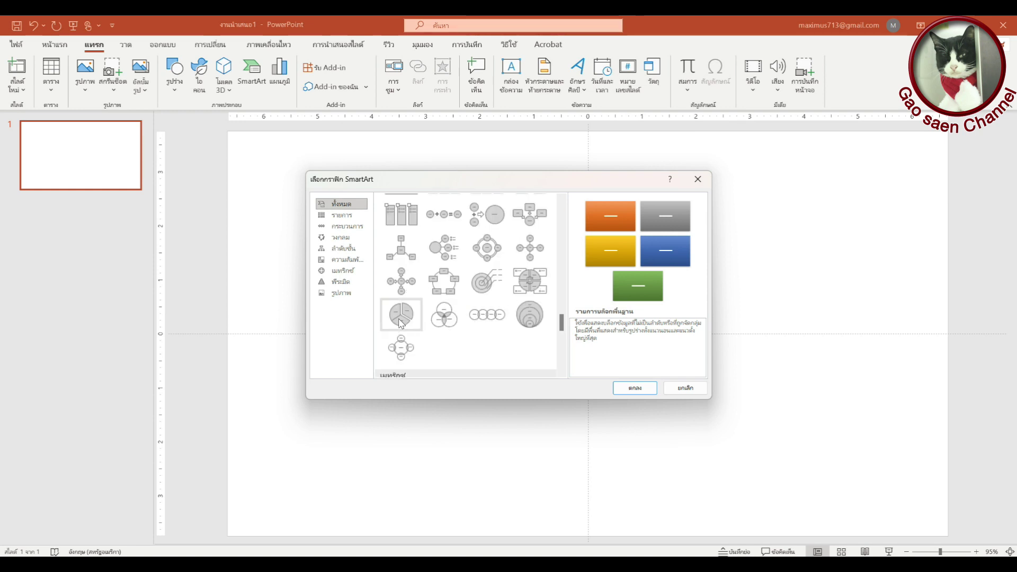
# Insert the Basic Pie SmartArt and add text-pane entries until it has six slices.
pyautogui.click(623, 390)
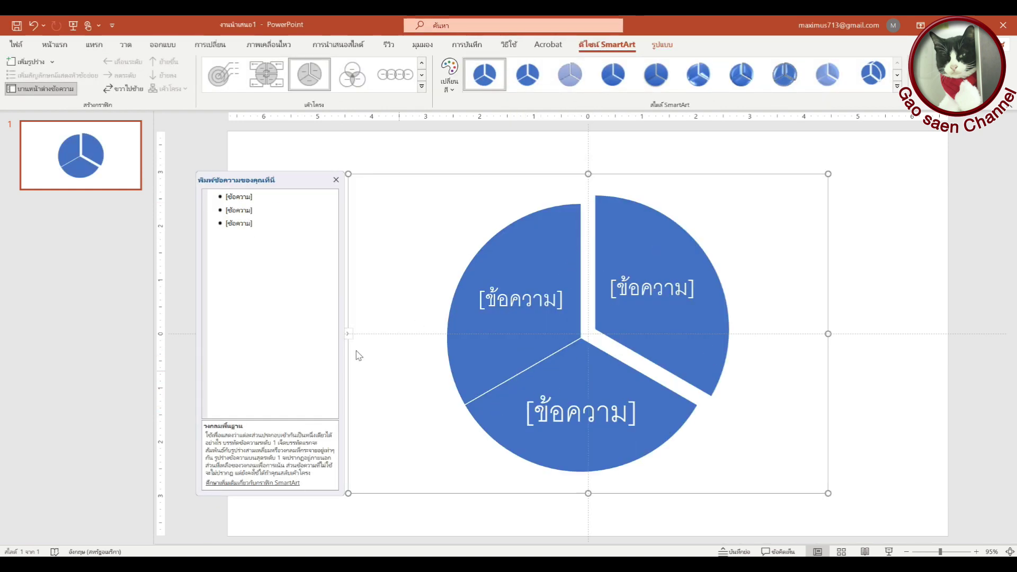
pyautogui.click(281, 224)
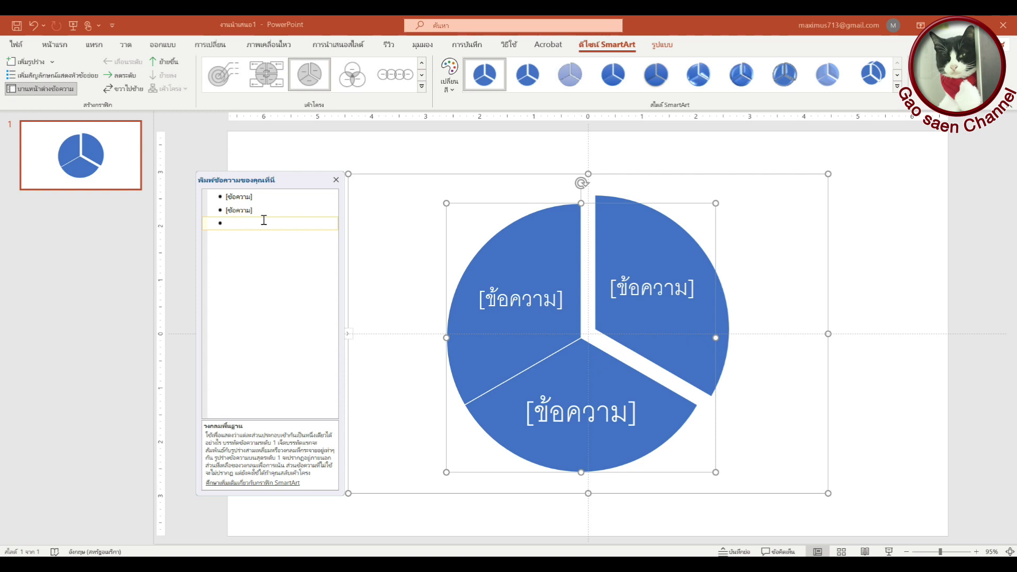
pyautogui.press('Return')
pyautogui.press('Return')
pyautogui.press('Return')
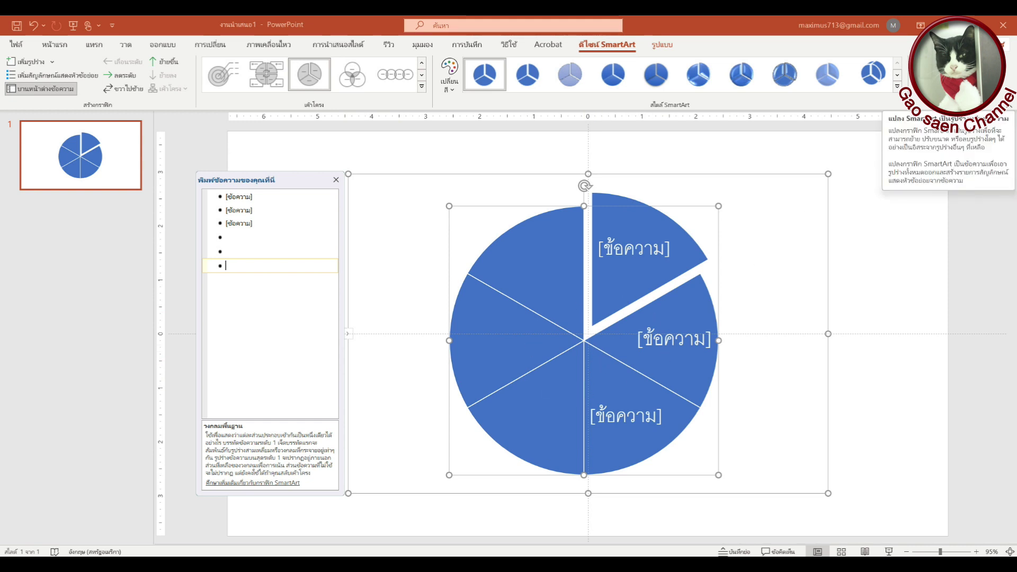
pyautogui.click(991, 100)
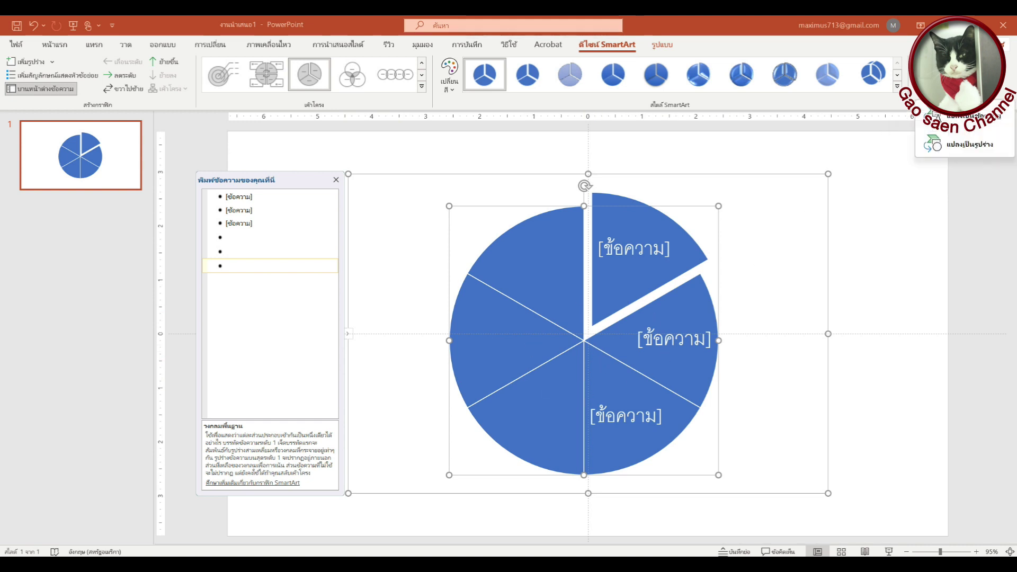
# Convert the pie SmartArt to shapes and ungroup it into separate slices.
pyautogui.click(962, 152)
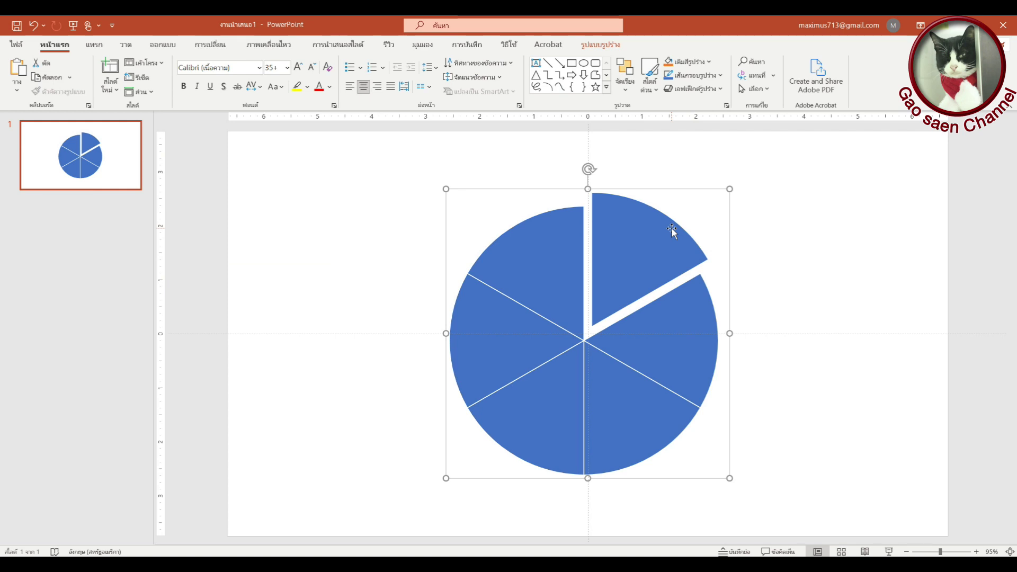
pyautogui.rightClick(634, 217)
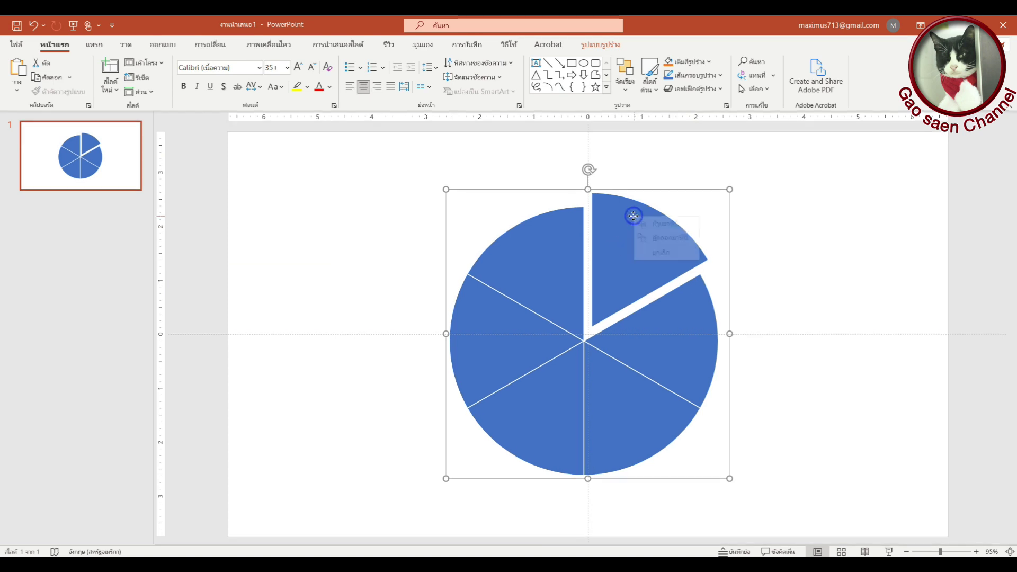
pyautogui.press('Escape')
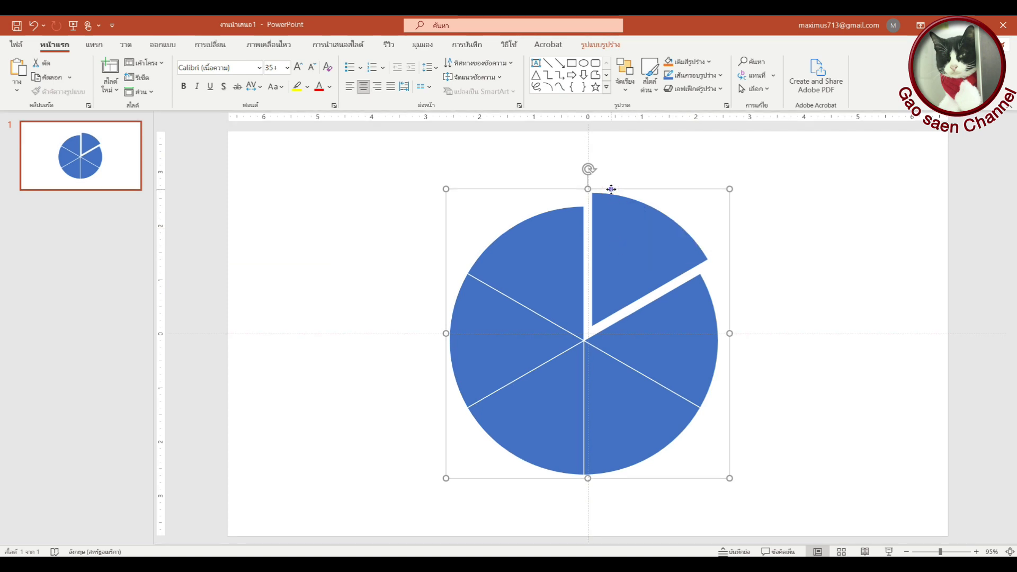
pyautogui.rightClick(612, 191)
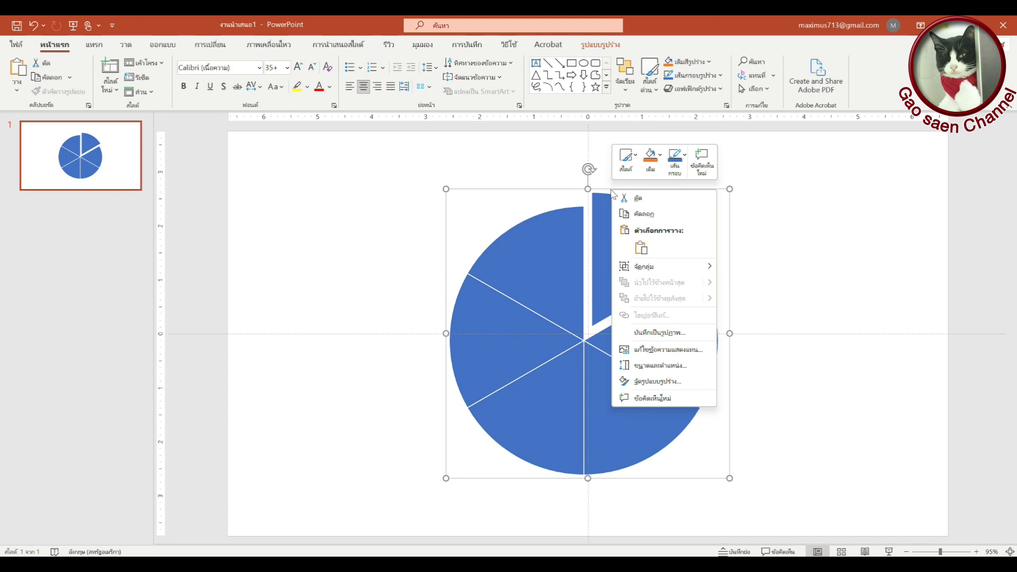
pyautogui.moveTo(646, 266)
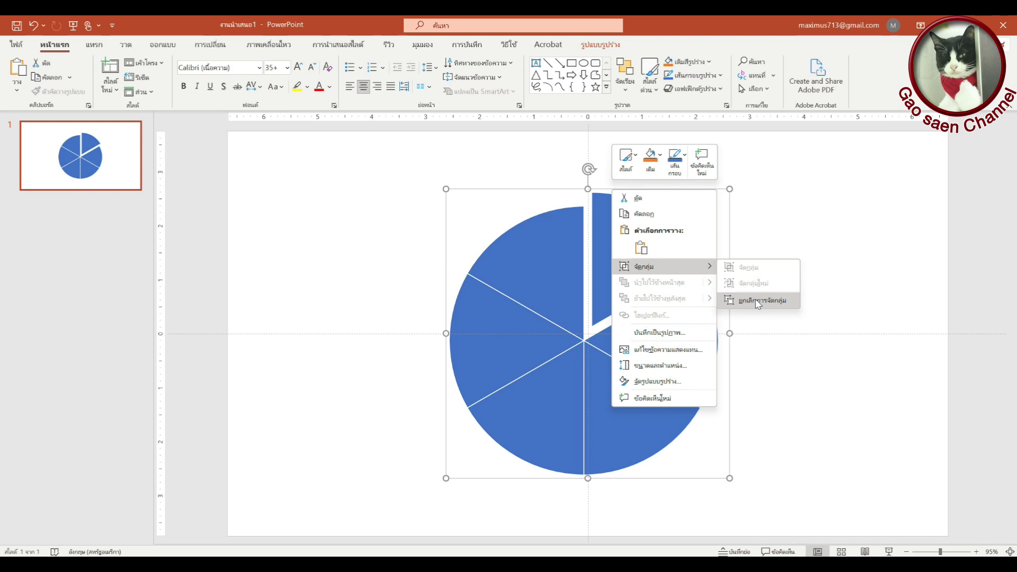
pyautogui.click(757, 303)
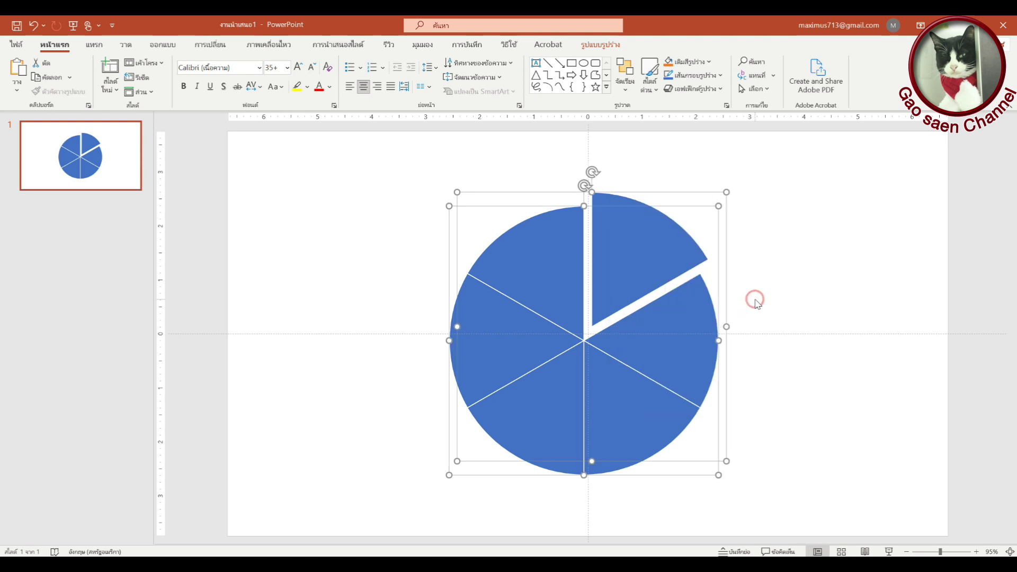
# Move the pulled-out slice back into the pie and centre the whole pie.
pyautogui.click(795, 230)
pyautogui.moveTo(640, 229); pyautogui.dragTo(634, 241)
pyautogui.click(820, 293)
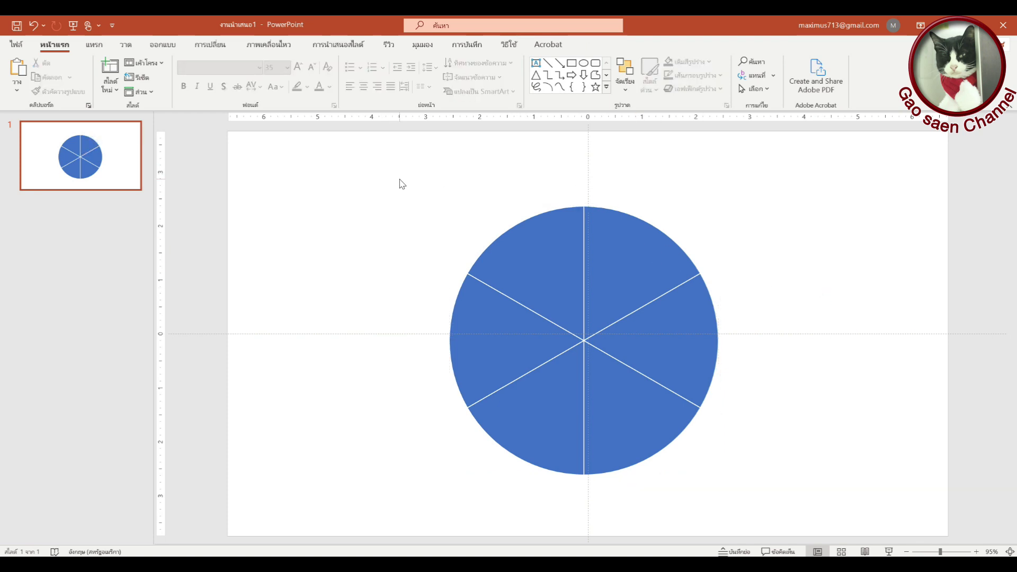
pyautogui.moveTo(364, 183); pyautogui.dragTo(808, 510)
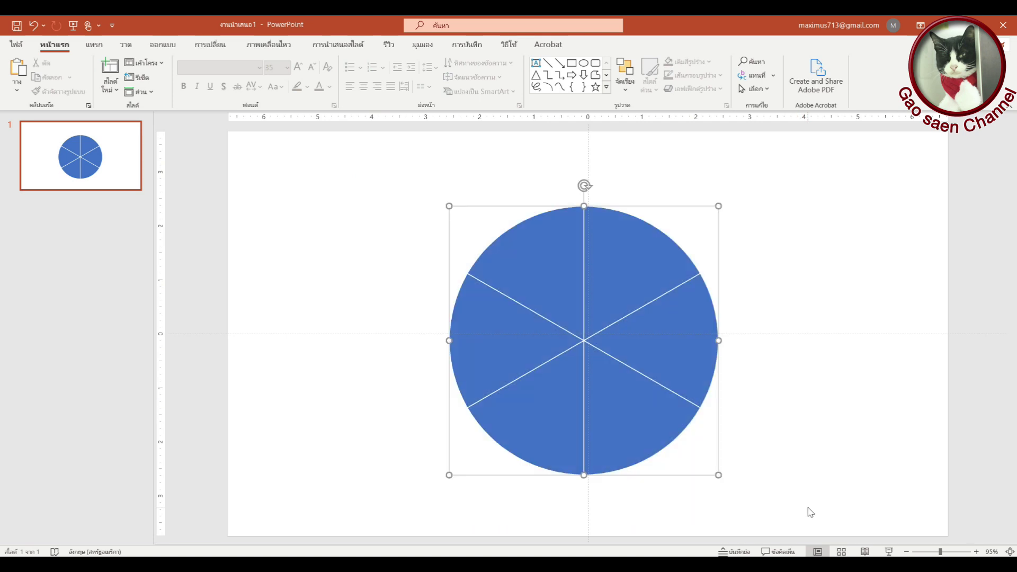
pyautogui.moveTo(610, 262); pyautogui.dragTo(615, 253)
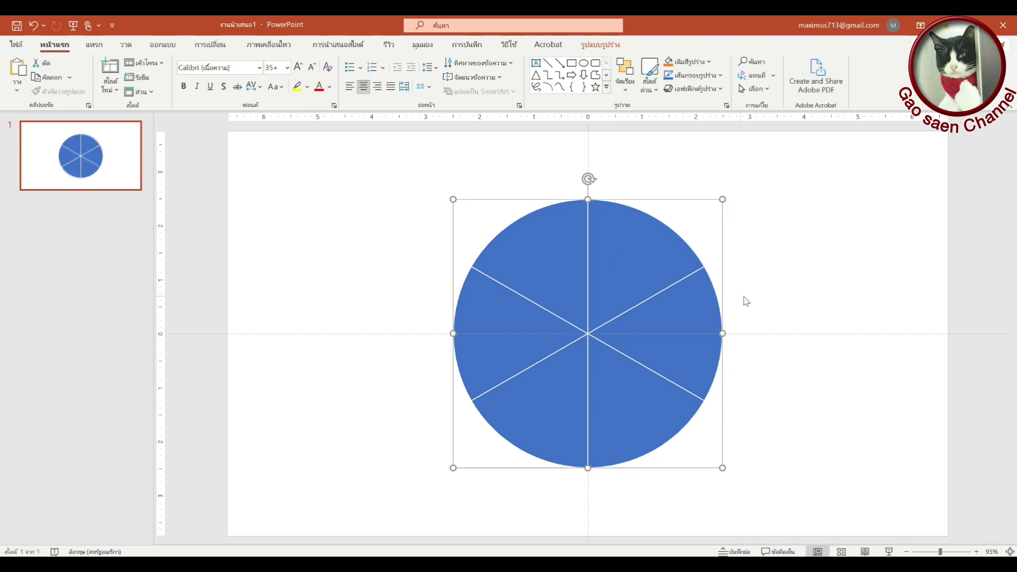
# Draw a blue circle, enlarge it, and centre it over the middle of the pie.
pyautogui.click(822, 279)
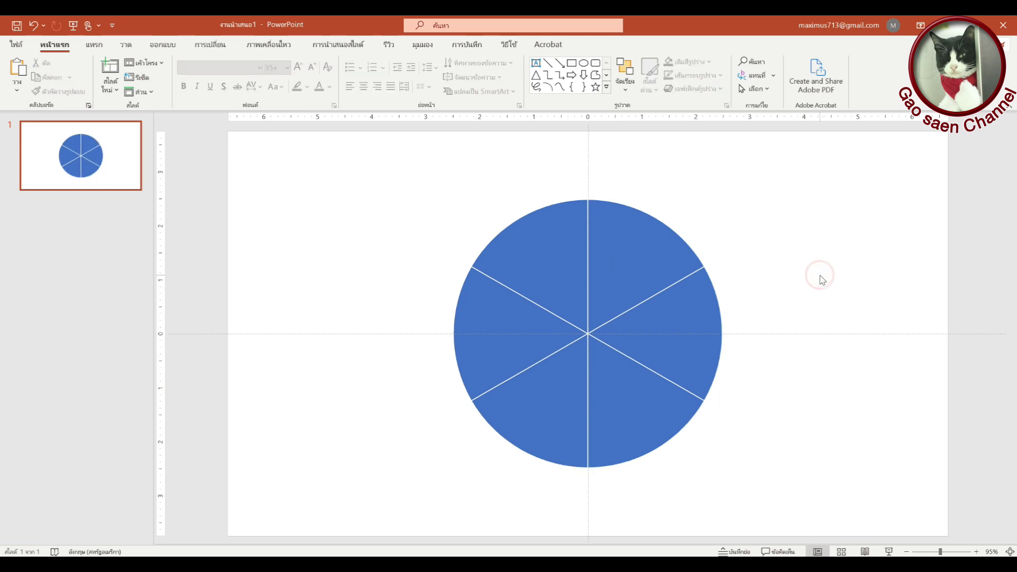
pyautogui.click(584, 63)
pyautogui.moveTo(329, 195); pyautogui.dragTo(445, 337)
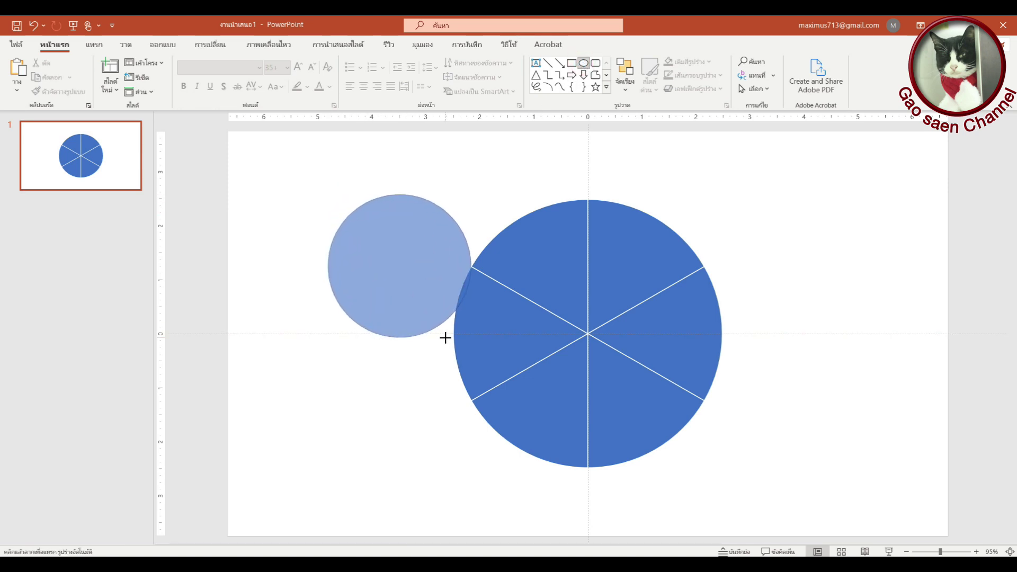
pyautogui.moveTo(445, 337); pyautogui.dragTo(437, 325)
pyautogui.moveTo(385, 246); pyautogui.dragTo(584, 325)
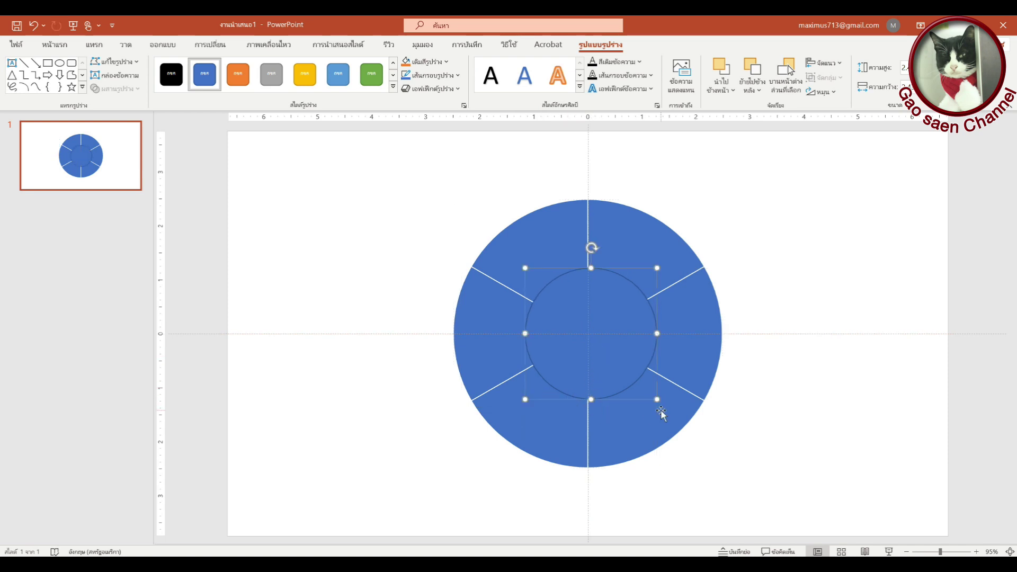
pyautogui.moveTo(657, 400); pyautogui.dragTo(682, 425)
pyautogui.moveTo(635, 352); pyautogui.dragTo(618, 340)
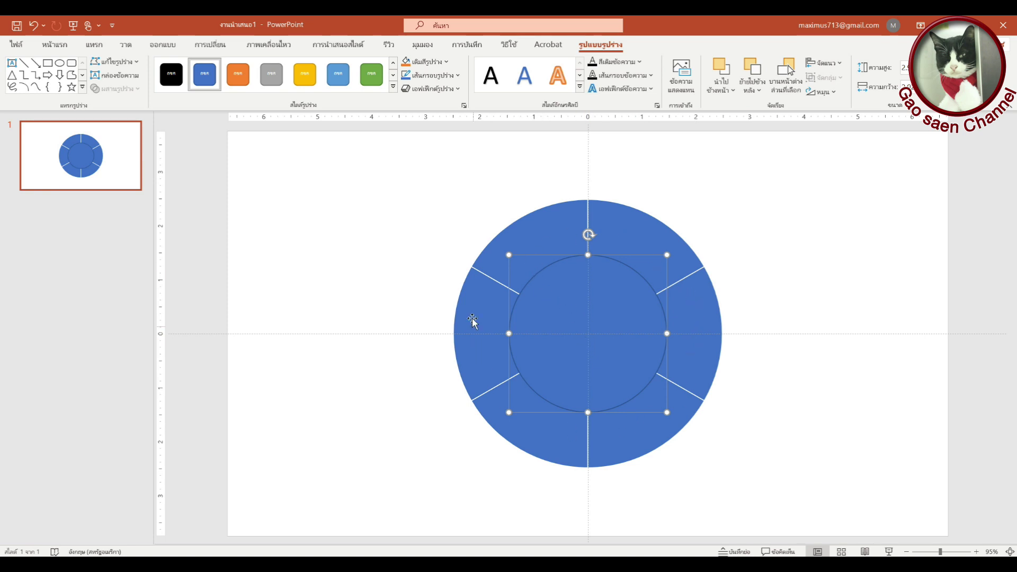
# Select the inner circle and create offset copies with arrow keys and Ctrl+D.
pyautogui.click(550, 228)
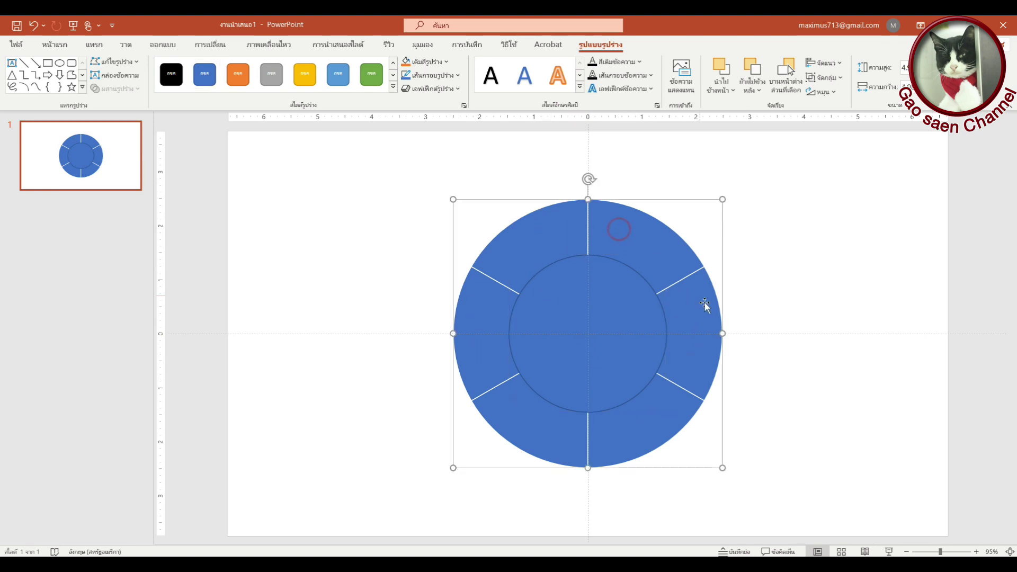
pyautogui.click(514, 352)
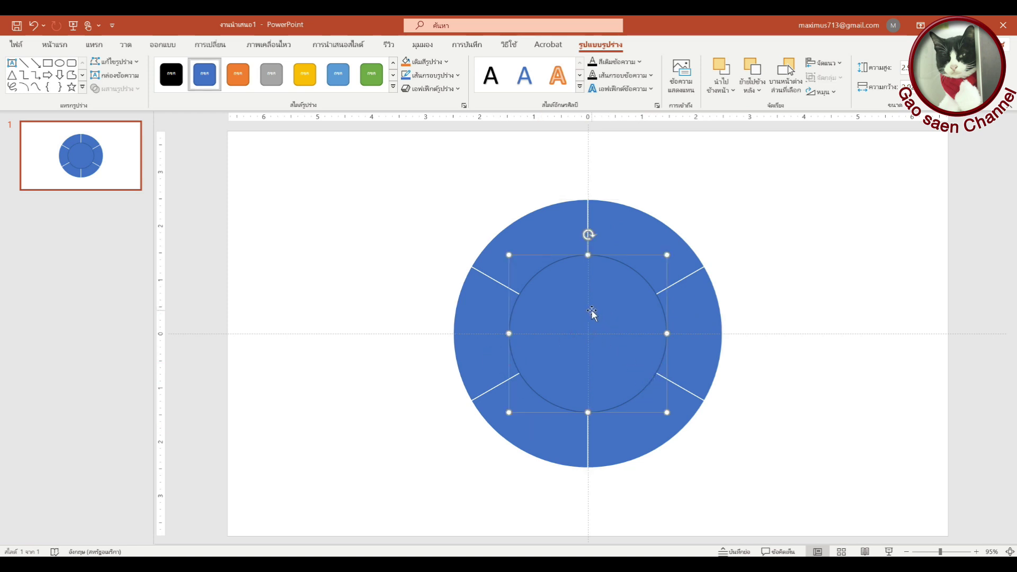
pyautogui.press('Right')
pyautogui.press('Right')
pyautogui.press('Down')
pyautogui.press('Down')
pyautogui.hotkey('ctrl', 'd')
pyautogui.hotkey('ctrl', 'd')
pyautogui.hotkey('ctrl', 'd')
pyautogui.hotkey('ctrl', 'd')
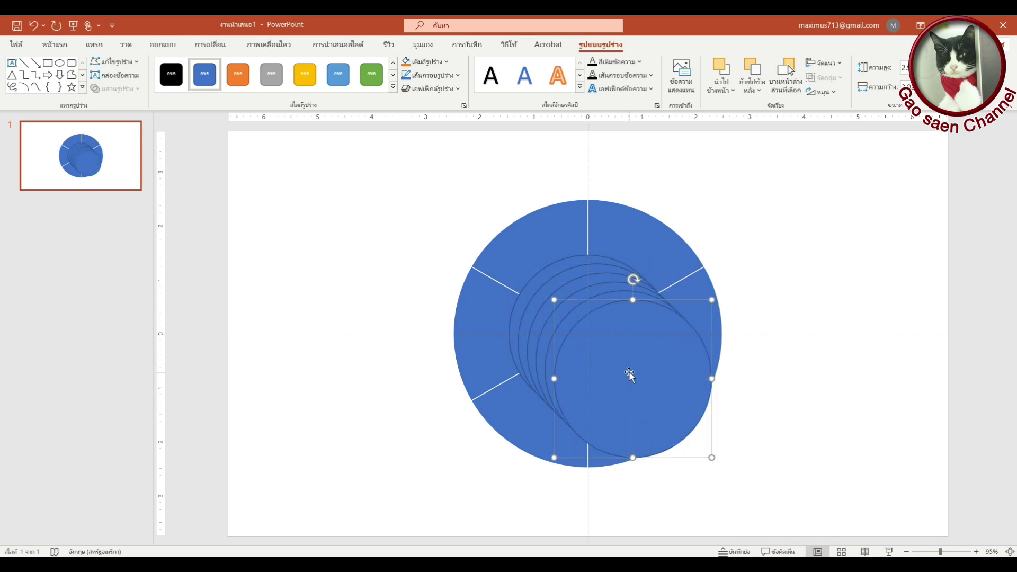
# Select the stacked circles and apply Align Center and Align Middle to them.
pyautogui.keyDown('shift'); pyautogui.click(584, 309); pyautogui.keyUp('shift')
pyautogui.keyDown('shift'); pyautogui.click(579, 294); pyautogui.keyUp('shift')
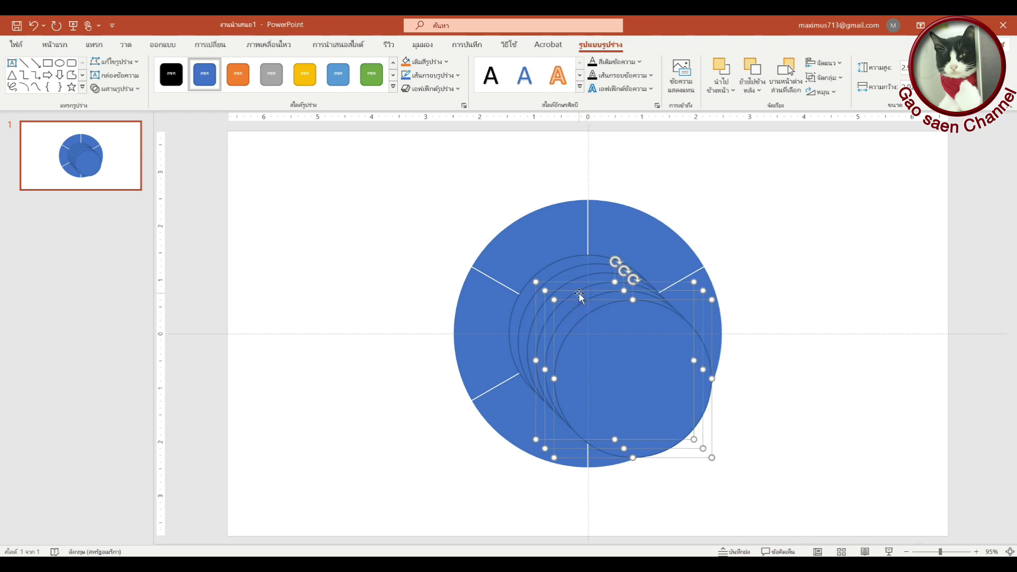
pyautogui.keyDown('shift'); pyautogui.click(576, 283); pyautogui.keyUp('shift')
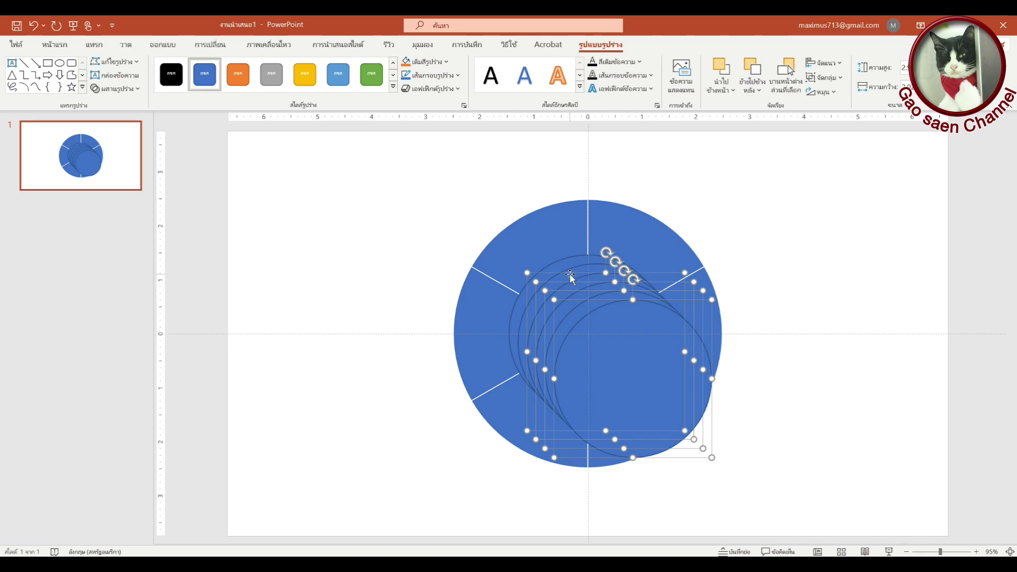
pyautogui.keyDown('shift'); pyautogui.click(576, 264); pyautogui.keyUp('shift')
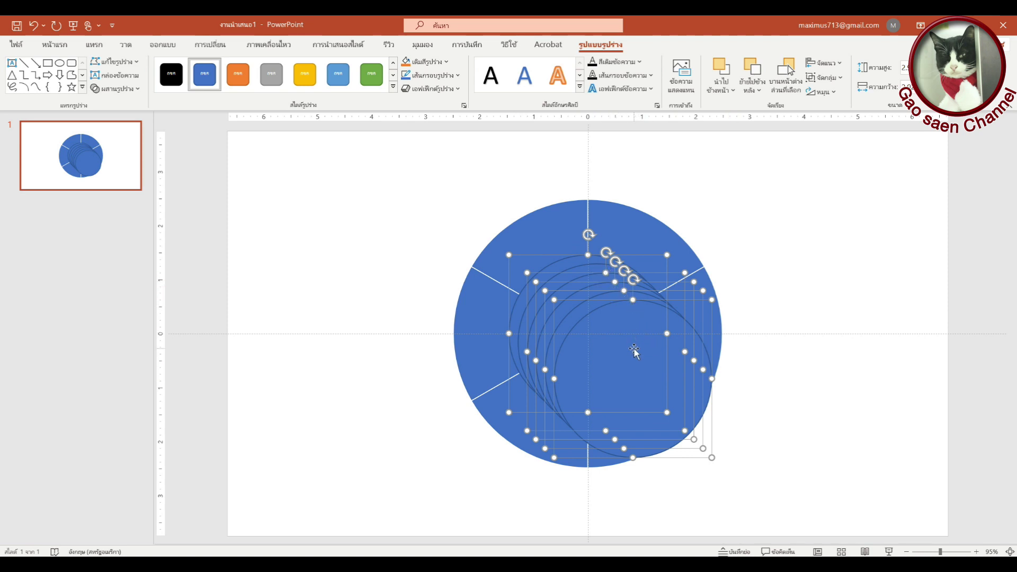
pyautogui.keyDown('shift'); pyautogui.click(677, 372); pyautogui.keyUp('shift')
pyautogui.keyDown('shift'); pyautogui.click(668, 366); pyautogui.keyUp('shift')
pyautogui.keyDown('shift'); pyautogui.click(597, 269); pyautogui.keyUp('shift')
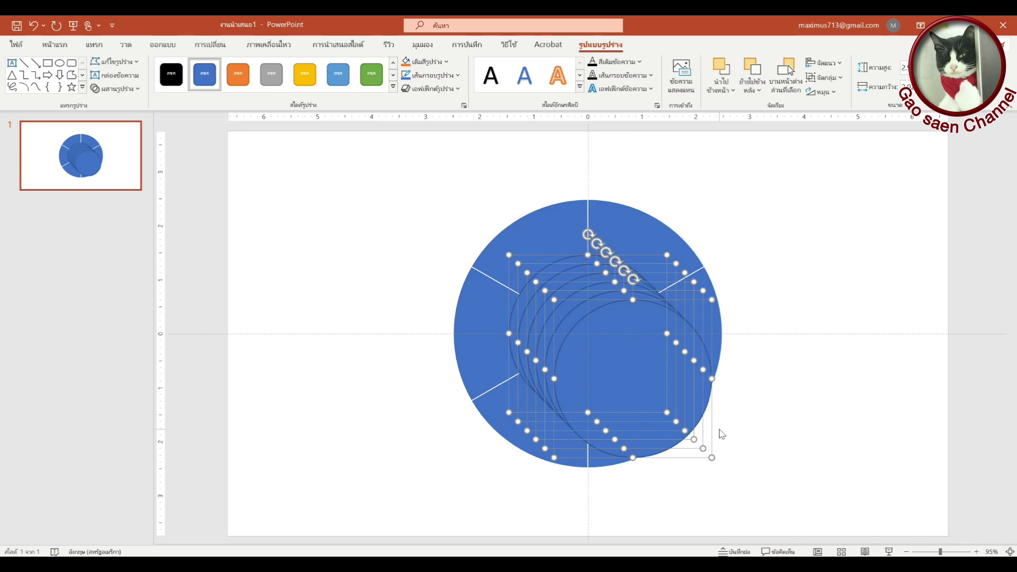
pyautogui.click(840, 63)
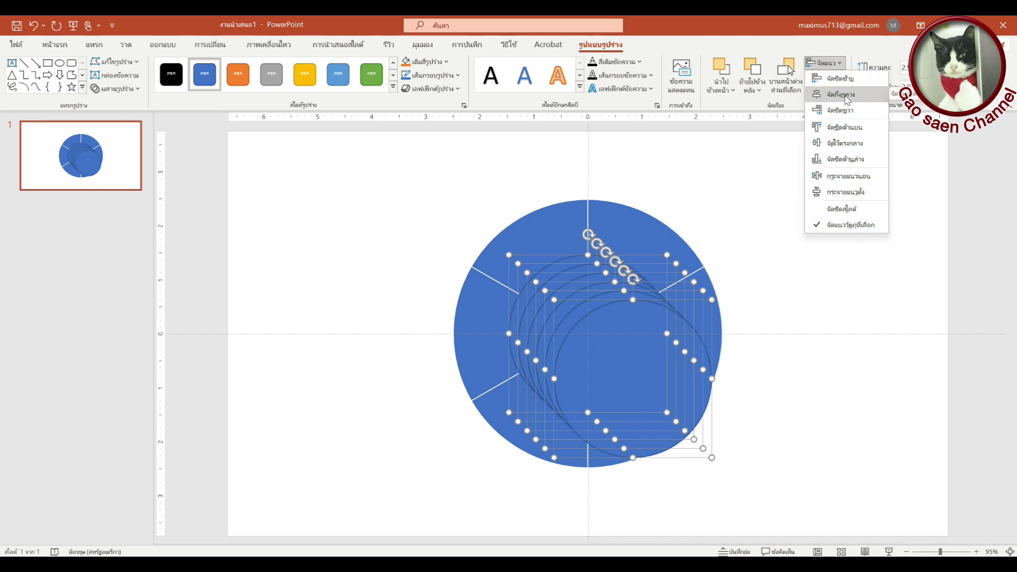
pyautogui.click(842, 94)
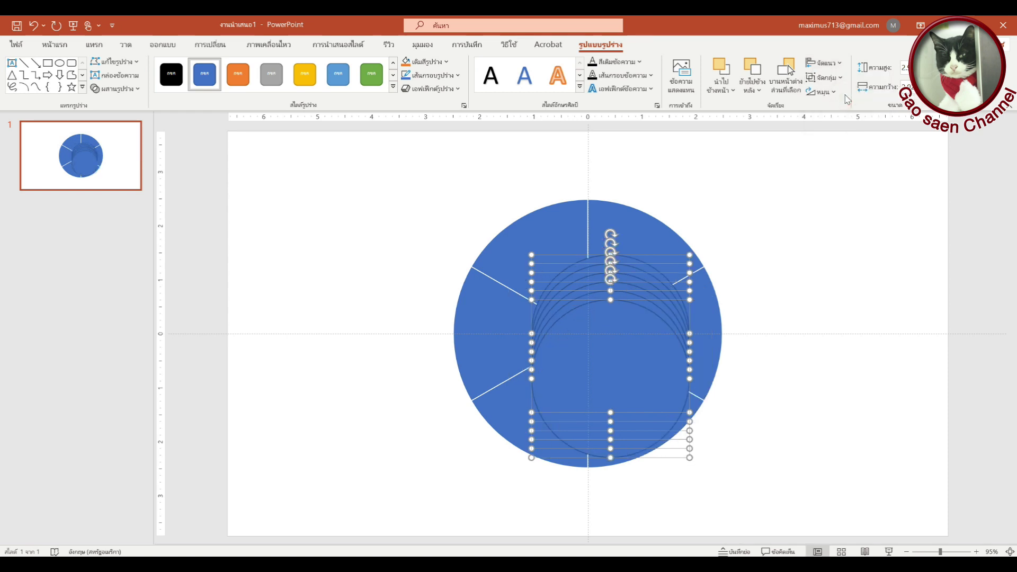
pyautogui.click(825, 62)
pyautogui.click(840, 144)
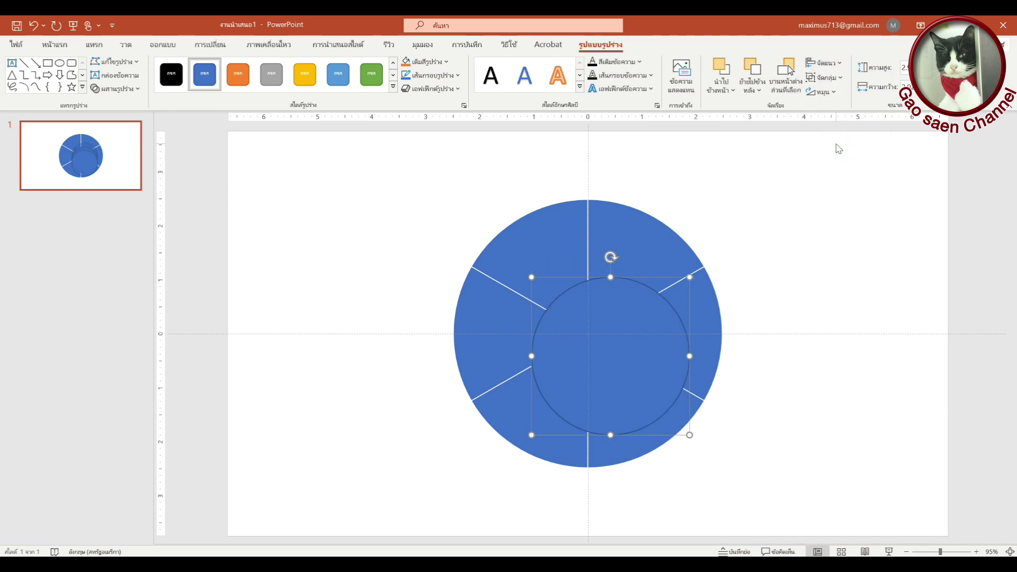
# Centre the small circle on the big circle and apply Merge Shapes > Subtract.
pyautogui.moveTo(653, 367); pyautogui.dragTo(629, 341)
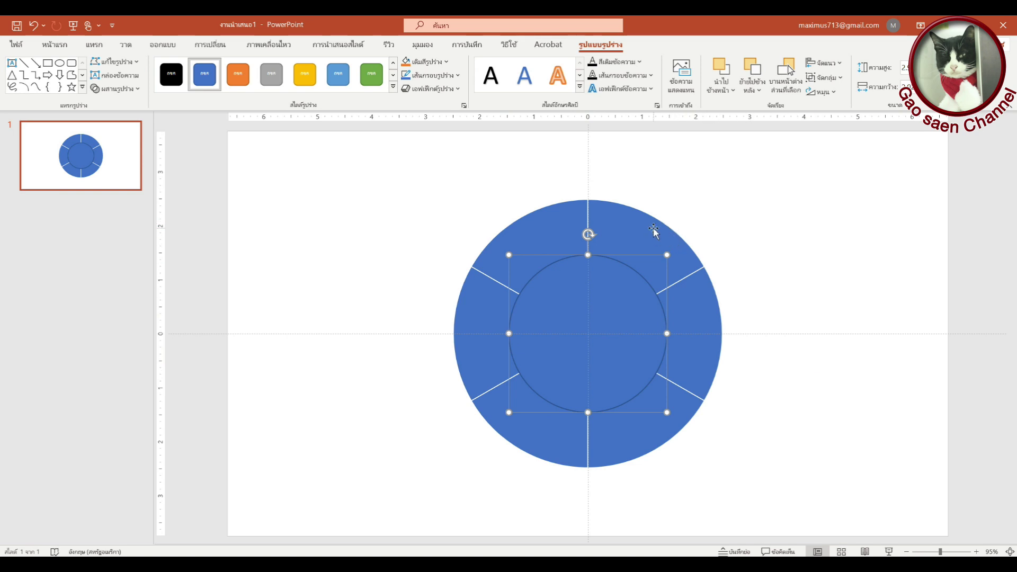
pyautogui.click(654, 232)
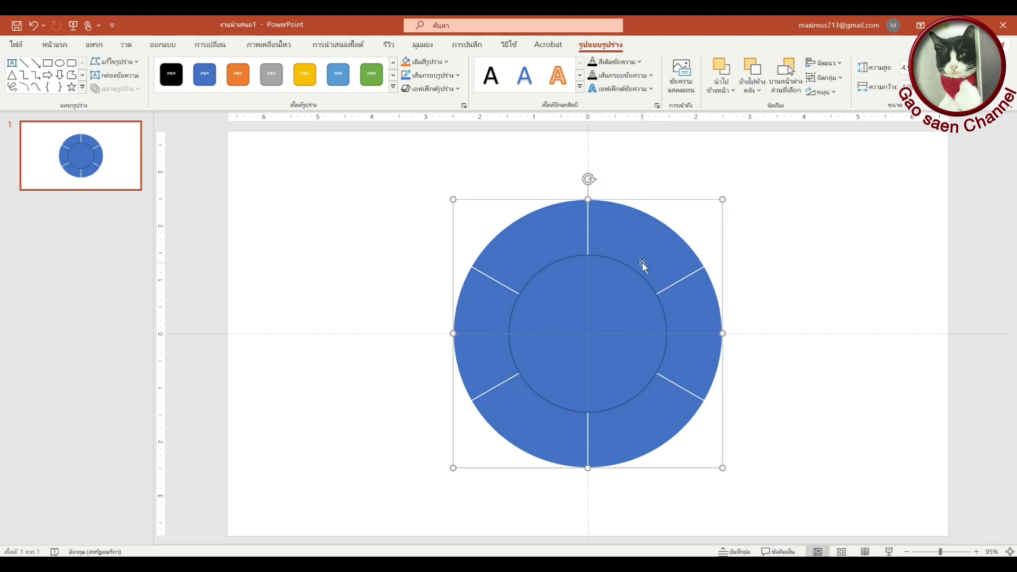
pyautogui.keyDown('shift'); pyautogui.click(612, 308); pyautogui.keyUp('shift')
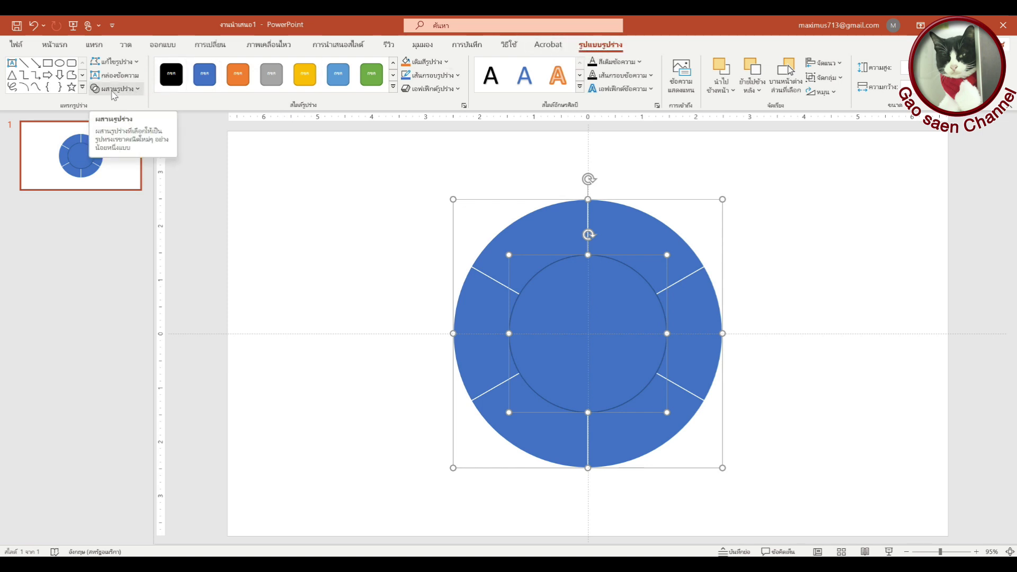
pyautogui.click(138, 89)
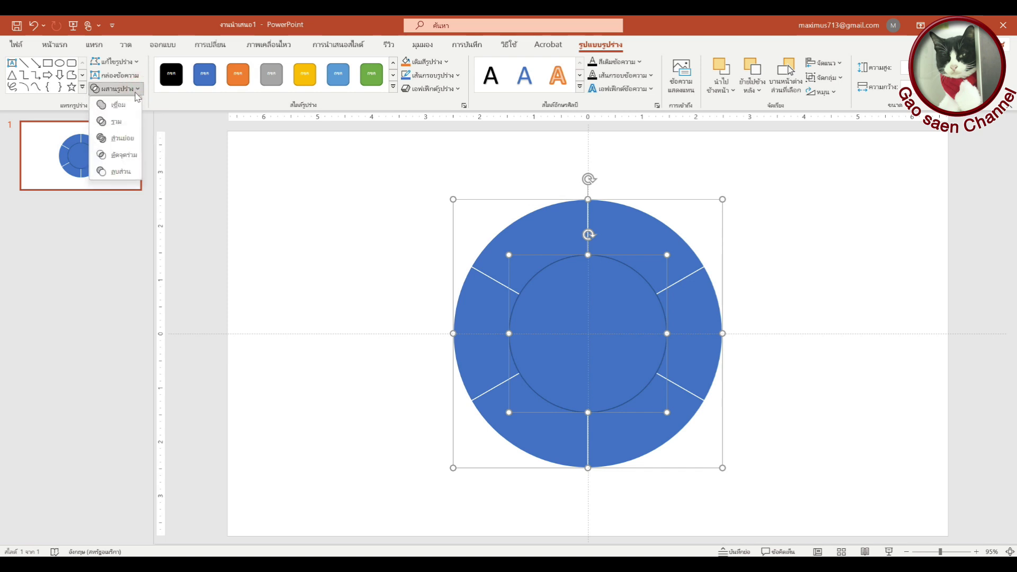
pyautogui.click(121, 175)
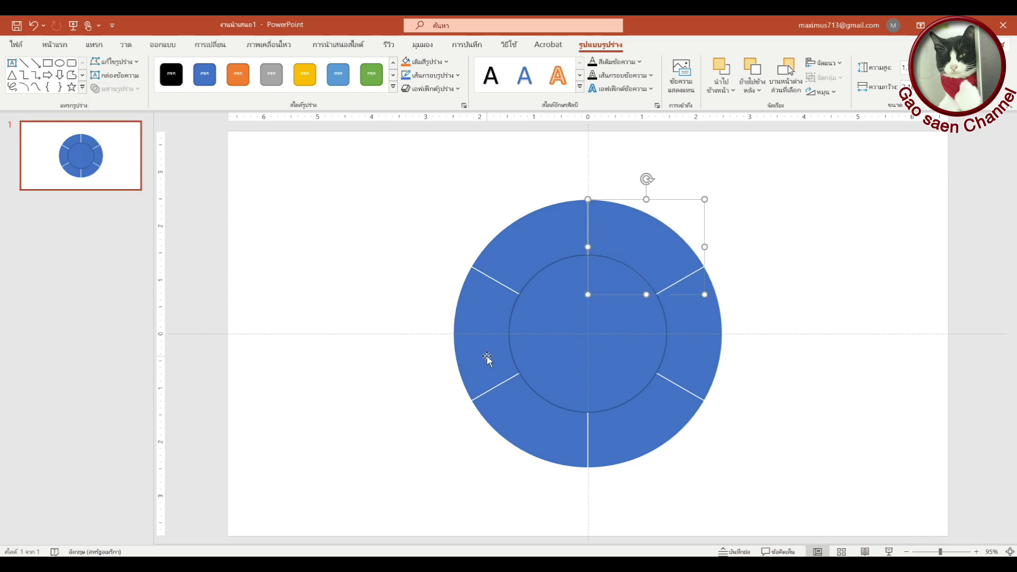
# Retry subtracting the inner circle from the outer shape twice more.
pyautogui.click(527, 244)
pyautogui.keyDown('shift'); pyautogui.click(560, 305); pyautogui.keyUp('shift')
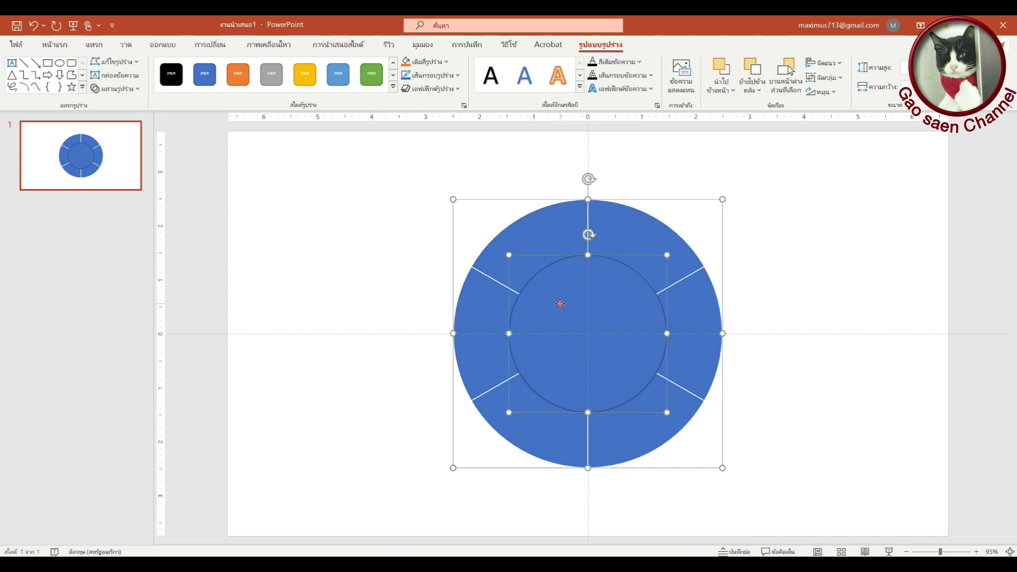
pyautogui.click(133, 89)
pyautogui.click(118, 171)
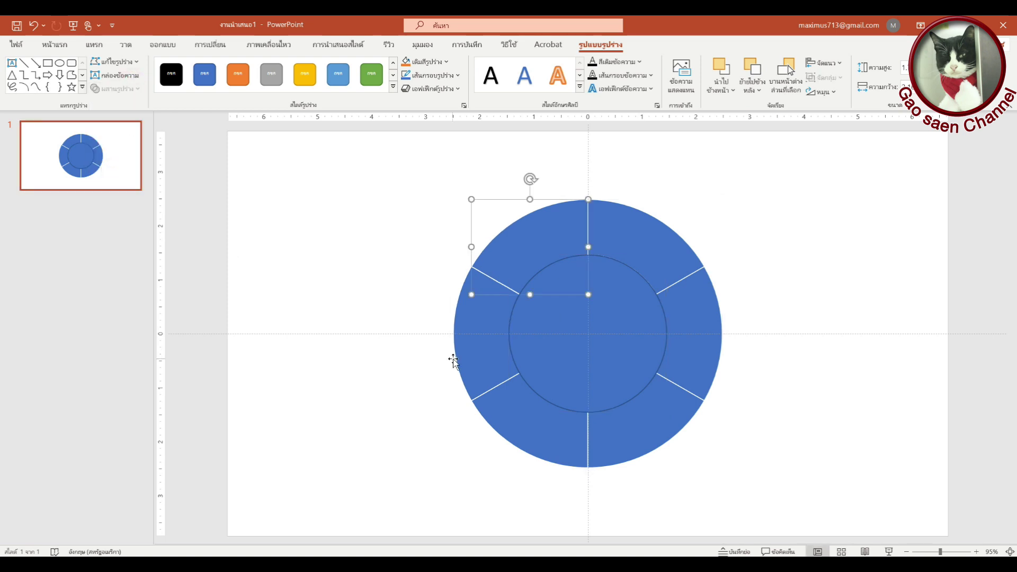
pyautogui.click(471, 324)
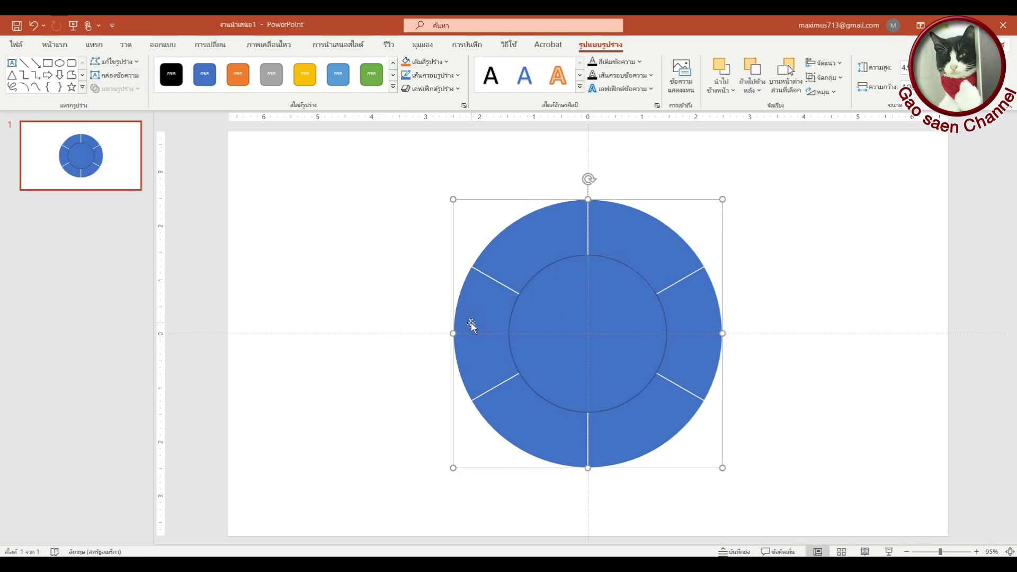
pyautogui.click(568, 325)
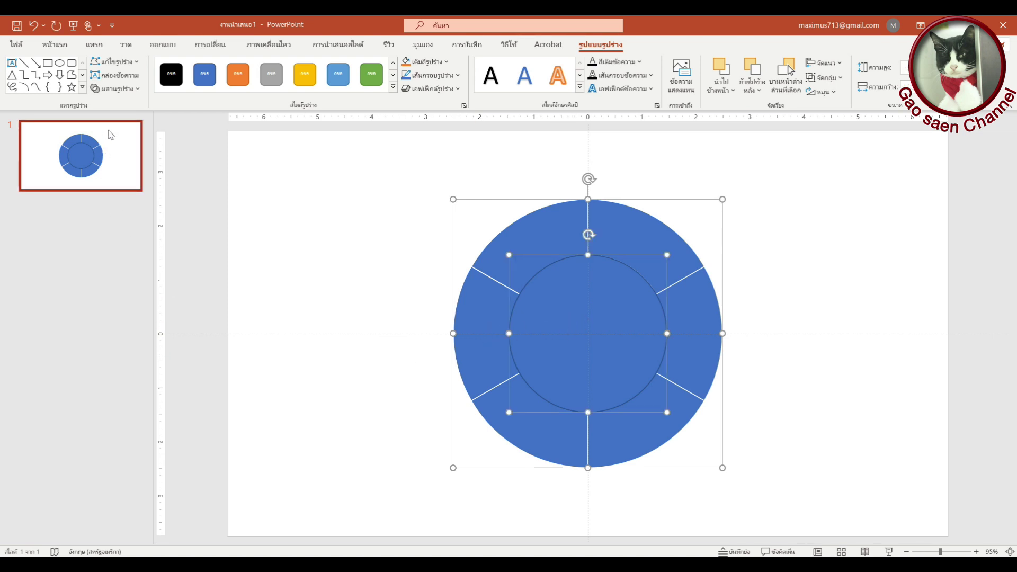
pyautogui.click(116, 88)
pyautogui.click(119, 172)
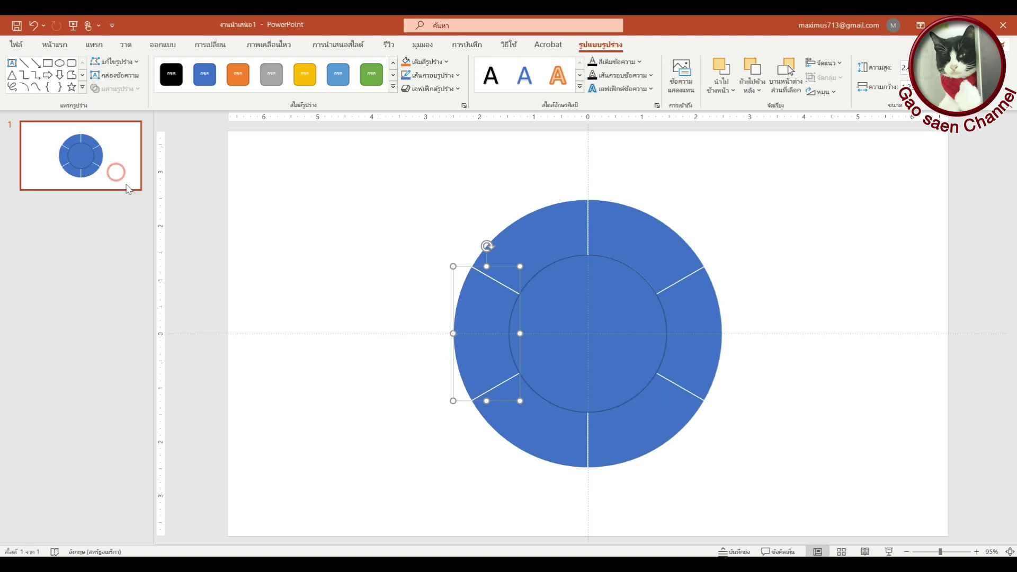
# Keep subtracting the inner circle until the pie becomes a hollow ring.
pyautogui.click(516, 437)
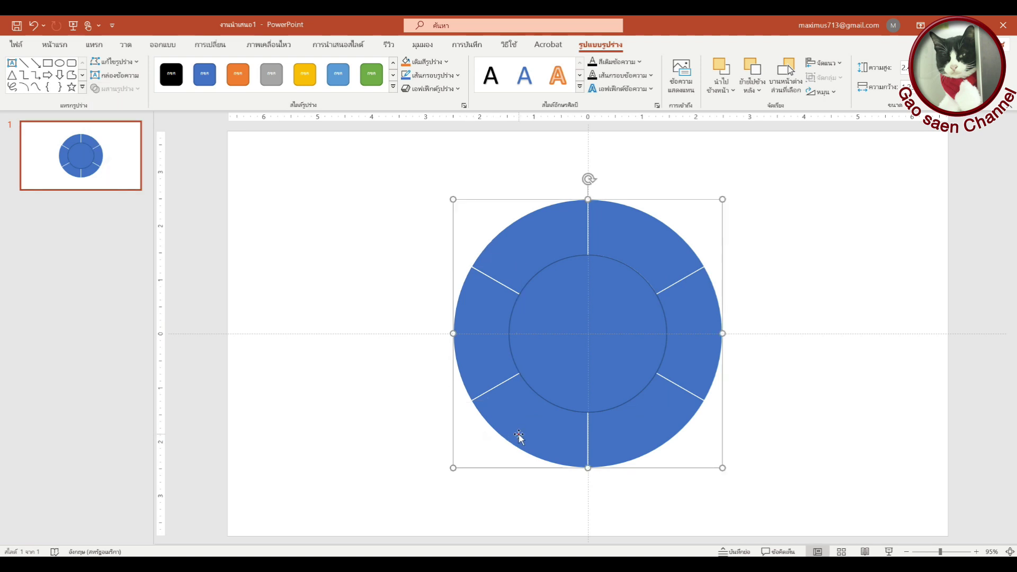
pyautogui.click(571, 362)
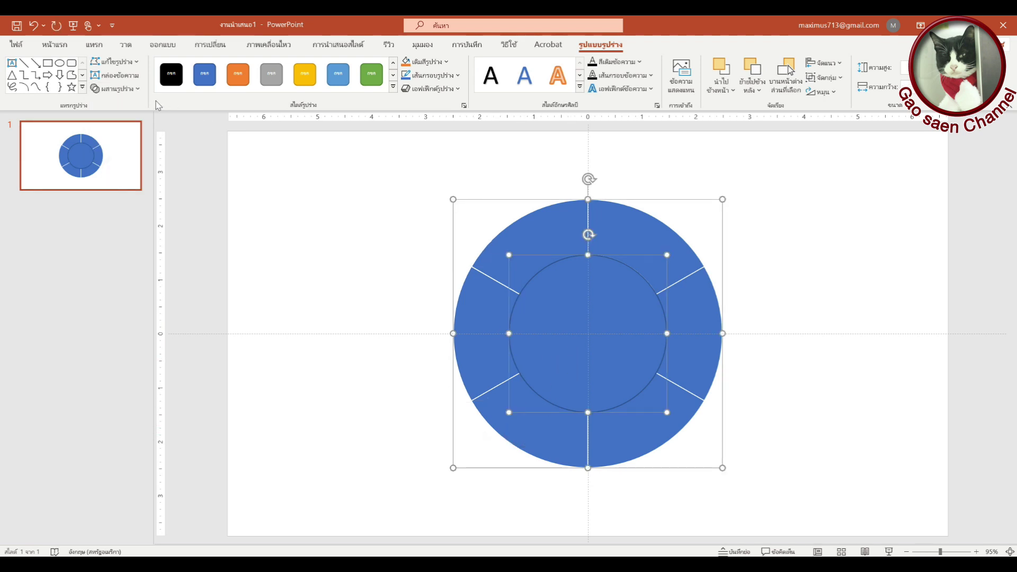
pyautogui.click(116, 89)
pyautogui.click(118, 170)
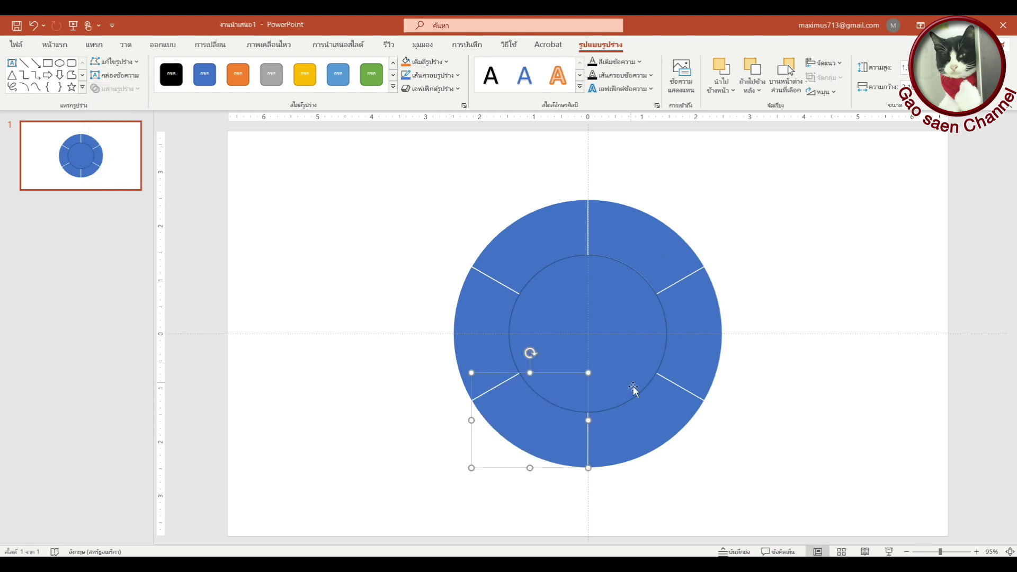
pyautogui.click(651, 428)
pyautogui.keyDown('shift'); pyautogui.click(591, 339); pyautogui.keyUp('shift')
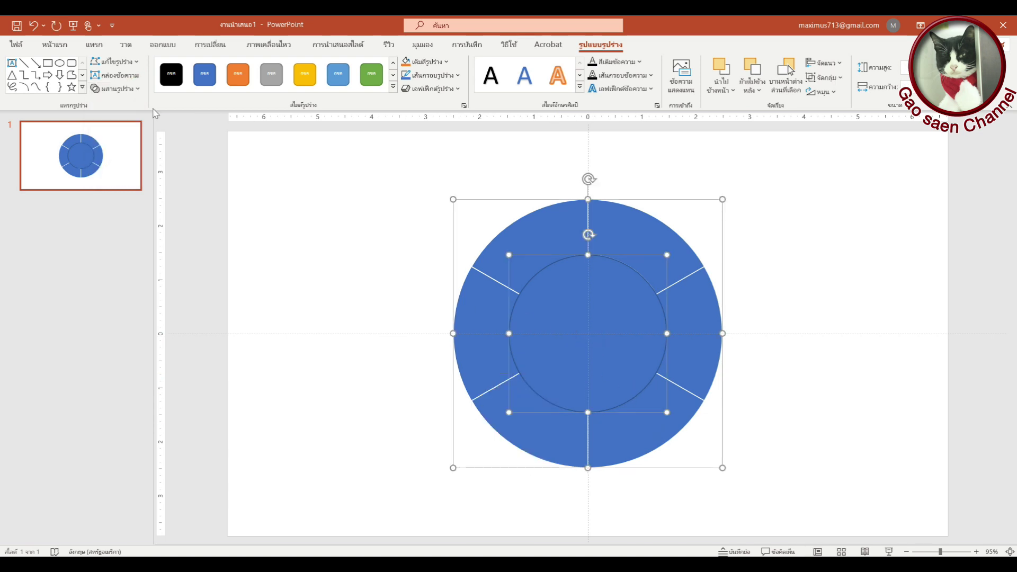
pyautogui.click(137, 89)
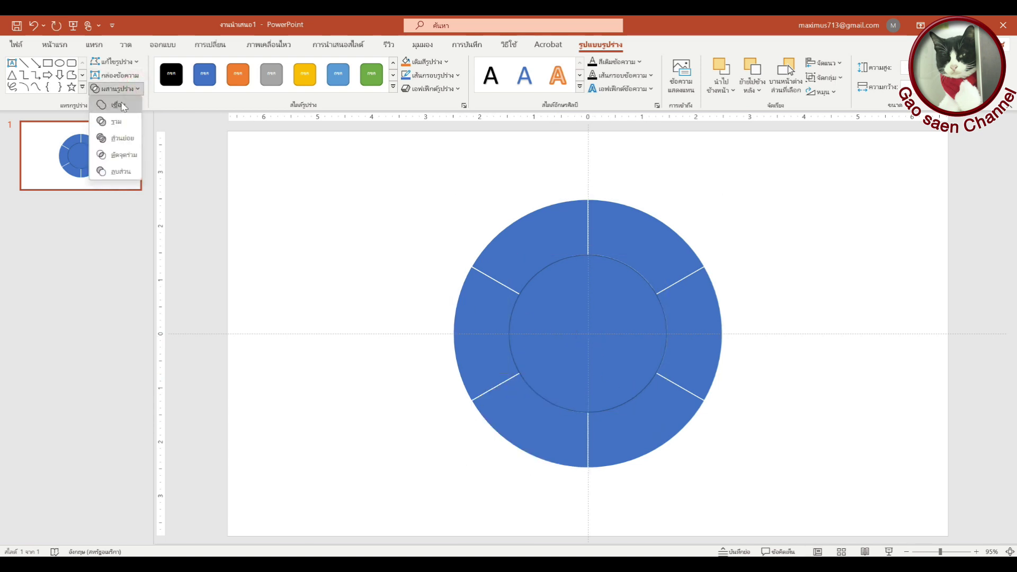
pyautogui.click(119, 170)
pyautogui.click(662, 424)
pyautogui.click(682, 318)
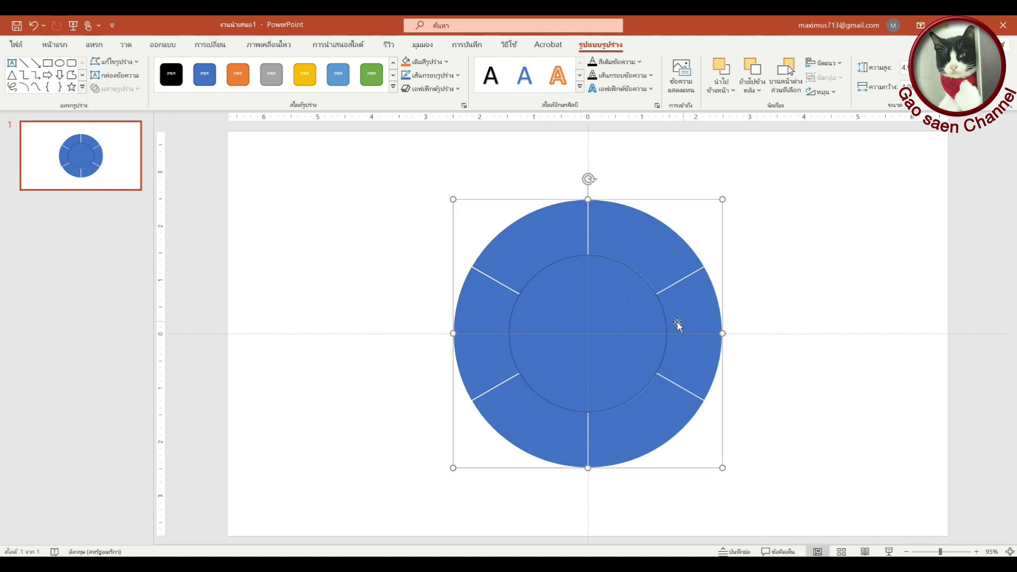
pyautogui.keyDown('shift'); pyautogui.click(608, 326); pyautogui.keyUp('shift')
pyautogui.click(116, 88)
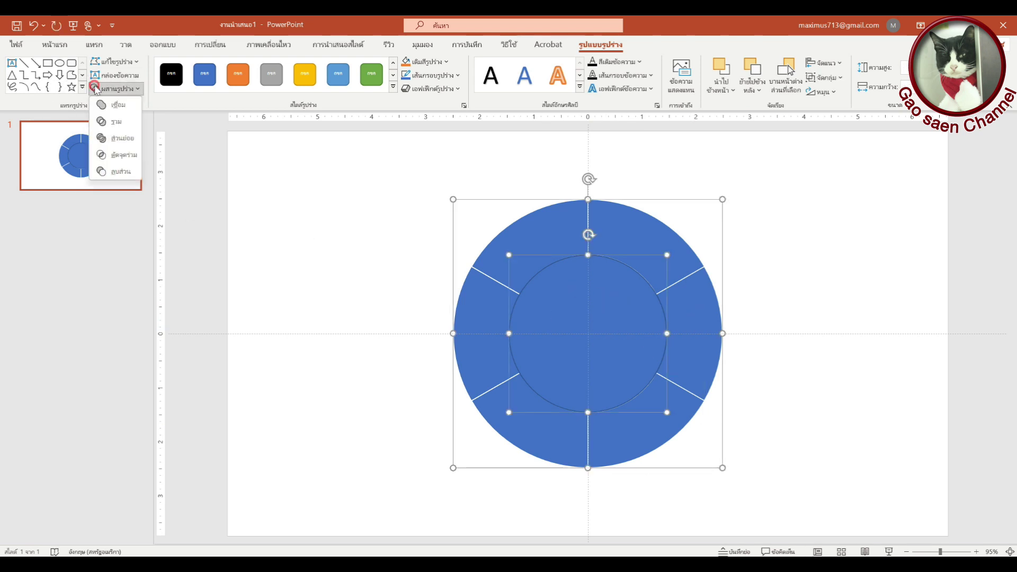
pyautogui.click(107, 170)
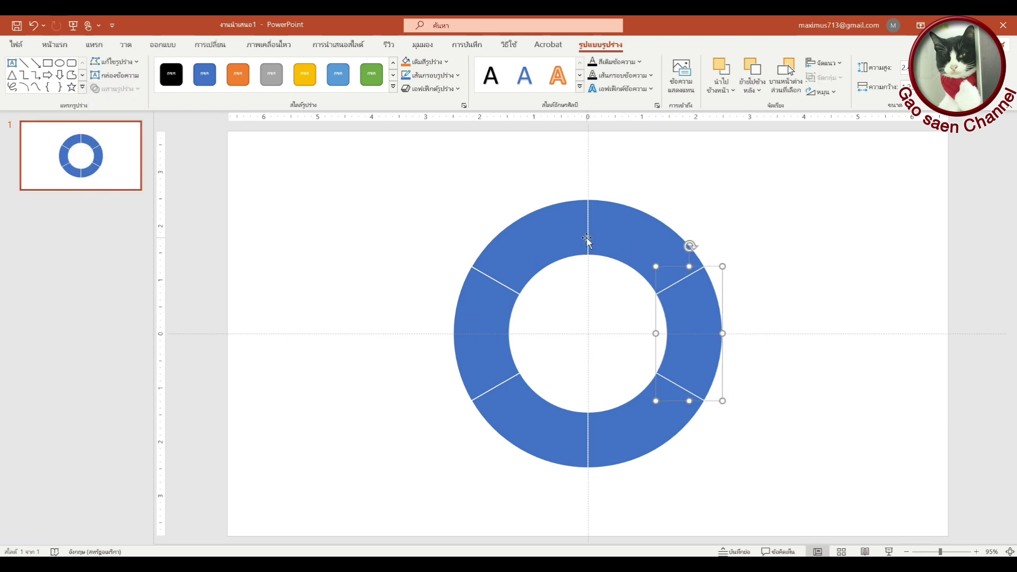
# Test-drag one segment out, undo it, then marquee-select all six ring segments.
pyautogui.click(705, 173)
pyautogui.moveTo(613, 244); pyautogui.dragTo(629, 219)
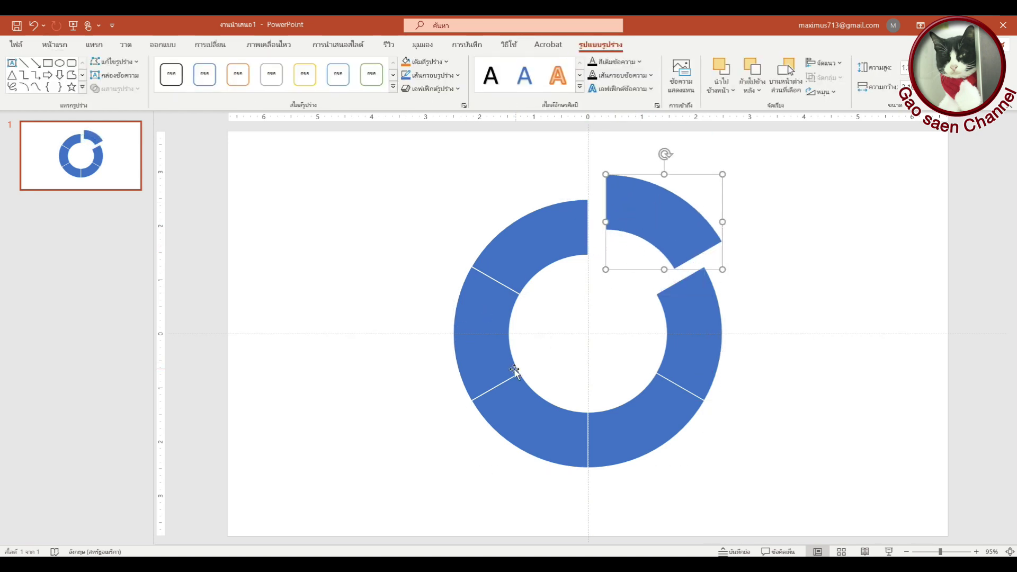
pyautogui.hotkey('ctrl', 'z')
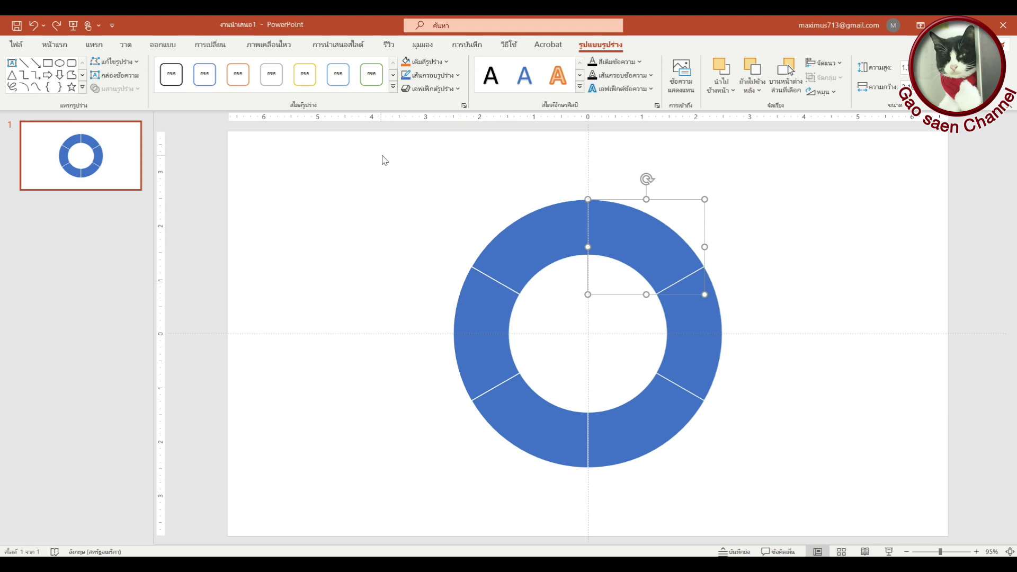
pyautogui.moveTo(367, 145); pyautogui.dragTo(859, 533)
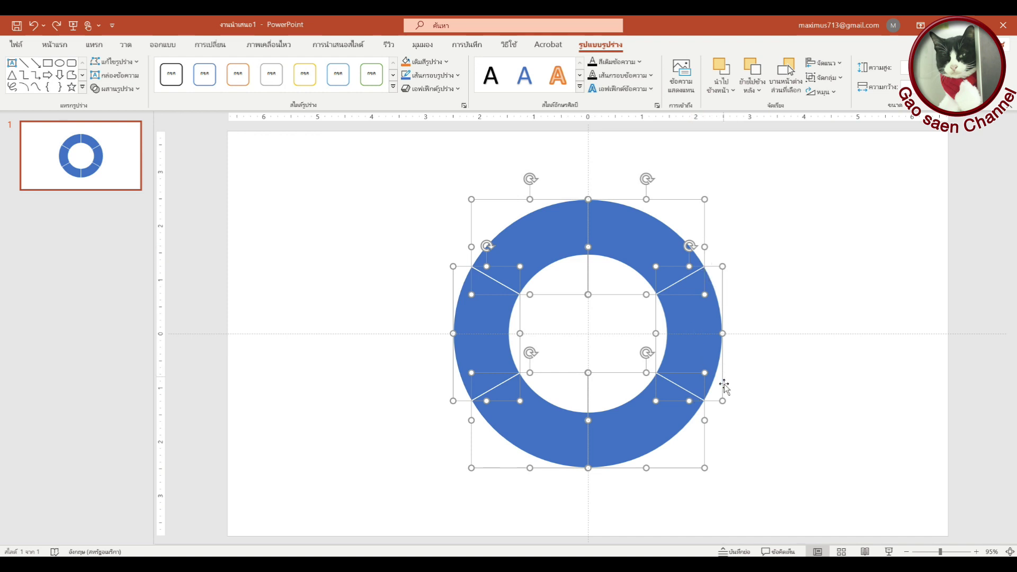
# Resize the six selected segments together and nudge the ring slightly down and right.
pyautogui.moveTo(704, 468); pyautogui.dragTo(697, 462)
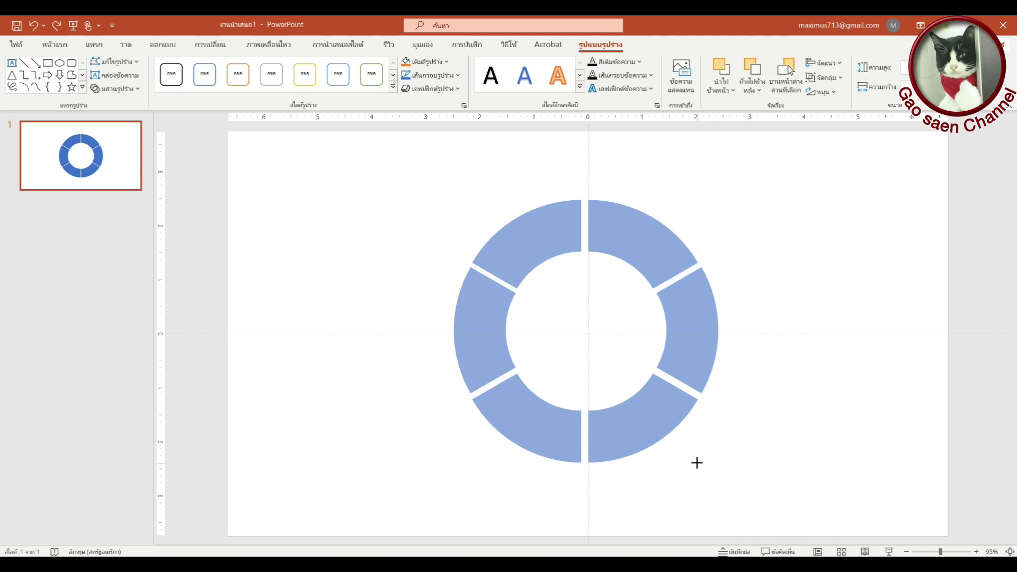
pyautogui.moveTo(697, 463); pyautogui.dragTo(697, 463)
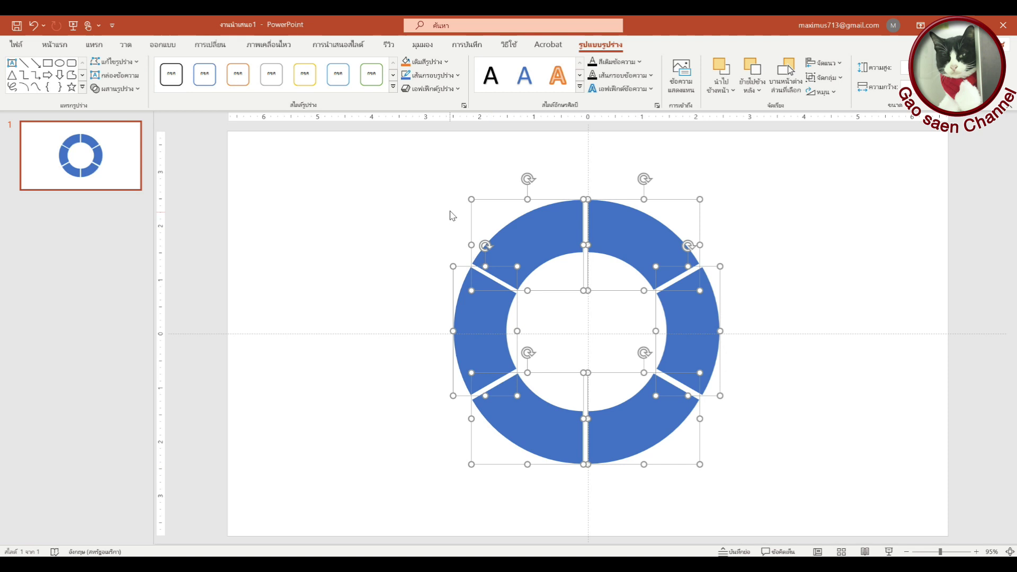
pyautogui.keyDown('shift'); pyautogui.click(471, 198); pyautogui.keyUp('shift')
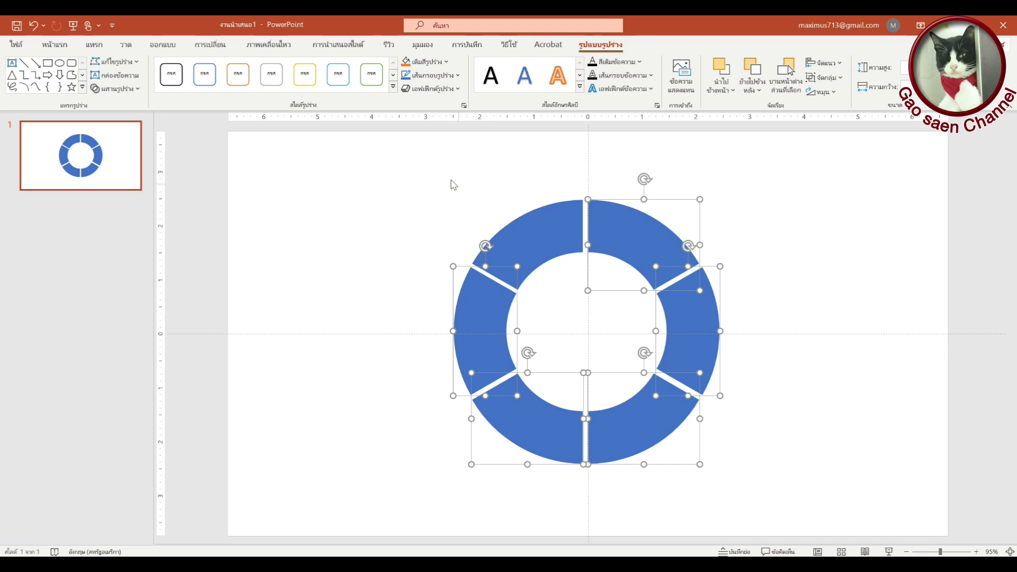
pyautogui.moveTo(394, 133); pyautogui.dragTo(855, 544)
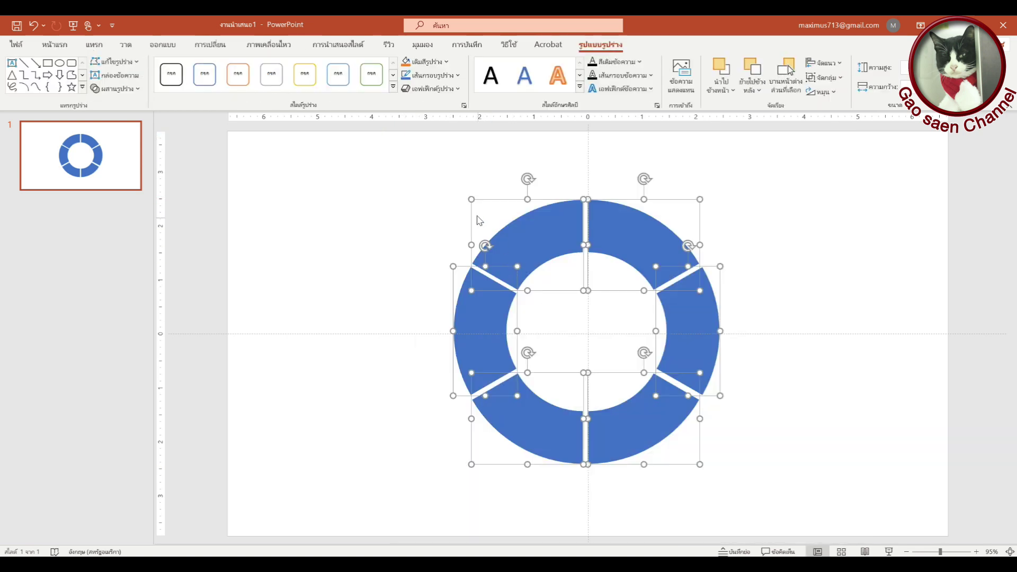
pyautogui.moveTo(469, 200); pyautogui.dragTo(474, 203)
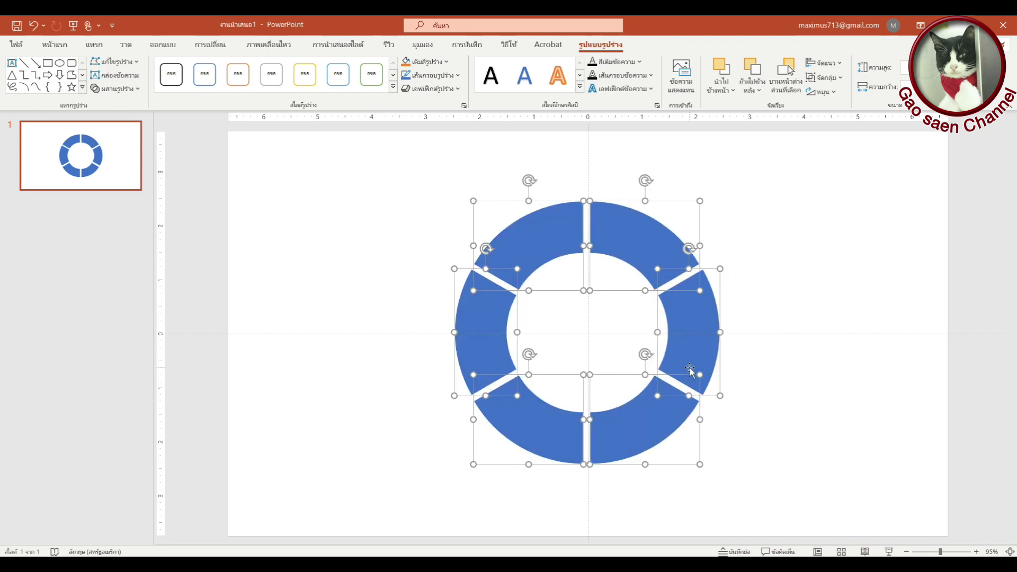
pyautogui.moveTo(692, 414); pyautogui.dragTo(693, 415)
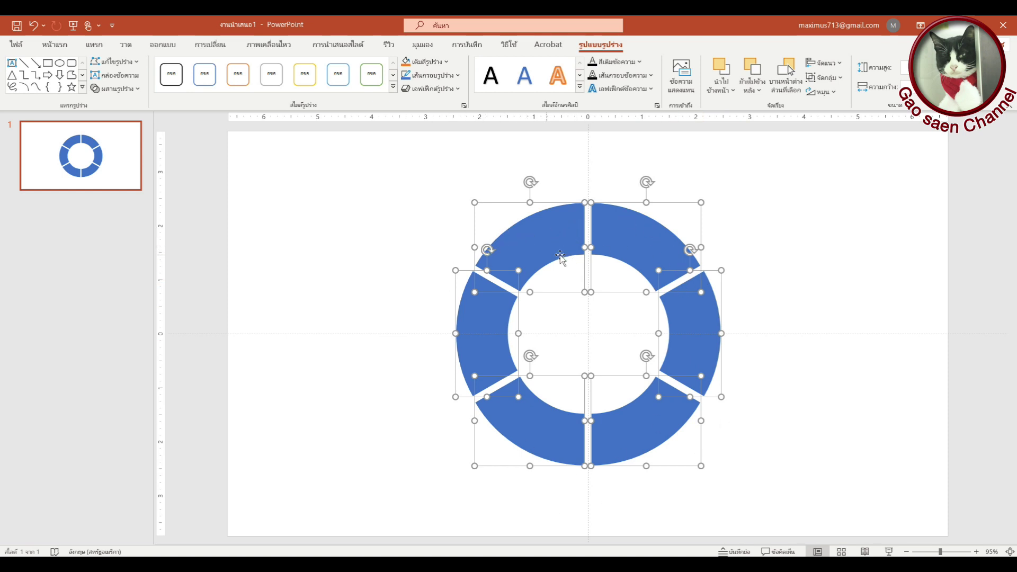
# Group the ring pieces and rotate the group to a slight tilt.
pyautogui.rightClick(536, 233)
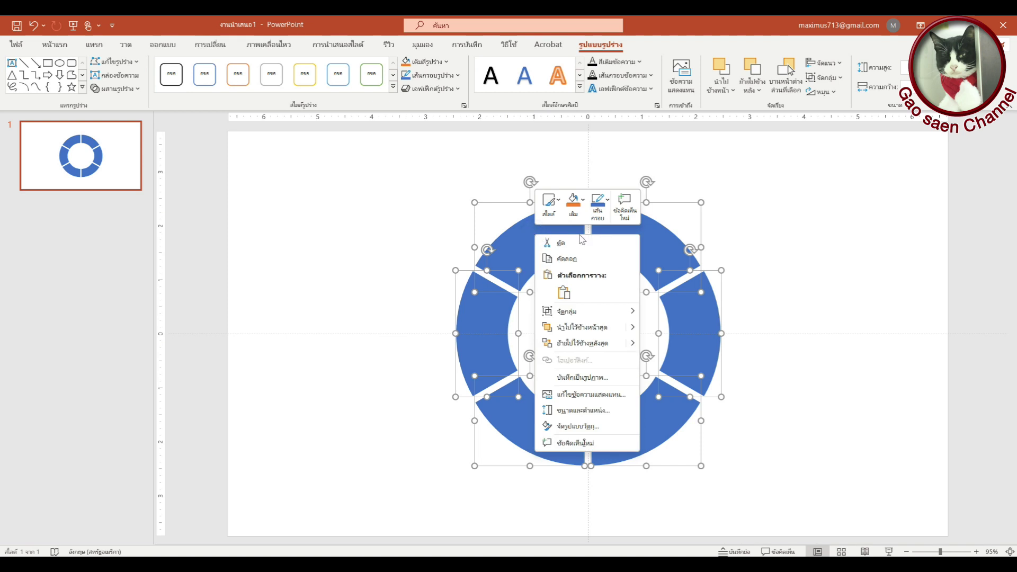
pyautogui.moveTo(567, 311)
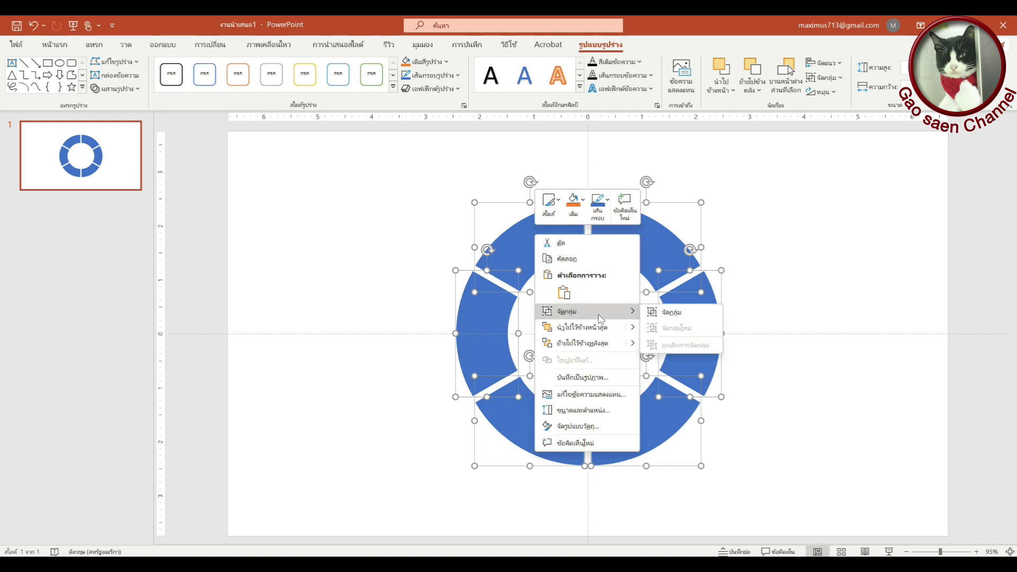
pyautogui.click(670, 314)
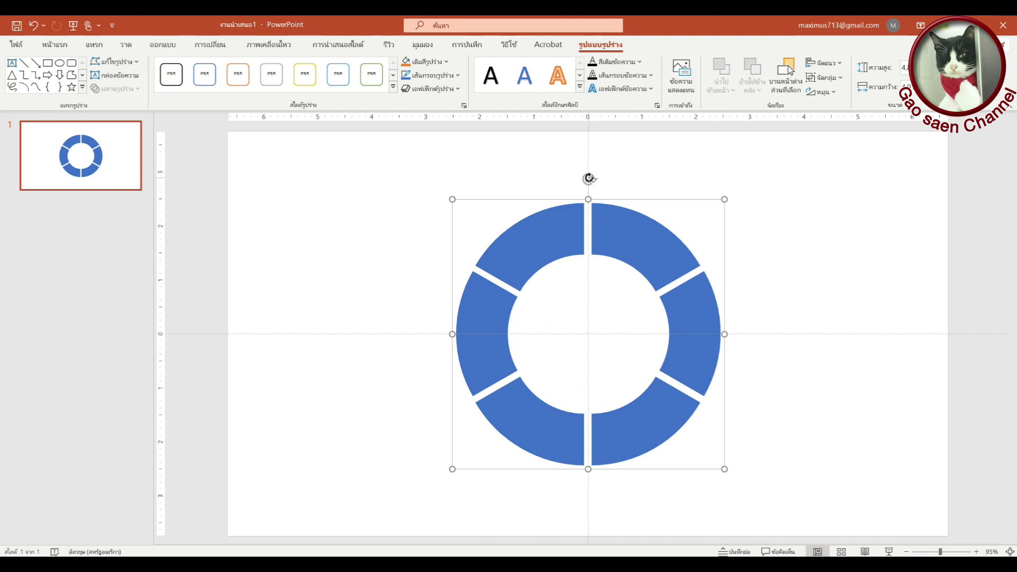
pyautogui.moveTo(589, 178)
pyautogui.mouseDown()
pyautogui.moveTo(523, 215)
pyautogui.moveTo(537, 198)
pyautogui.moveTo(514, 207)
pyautogui.mouseUp()
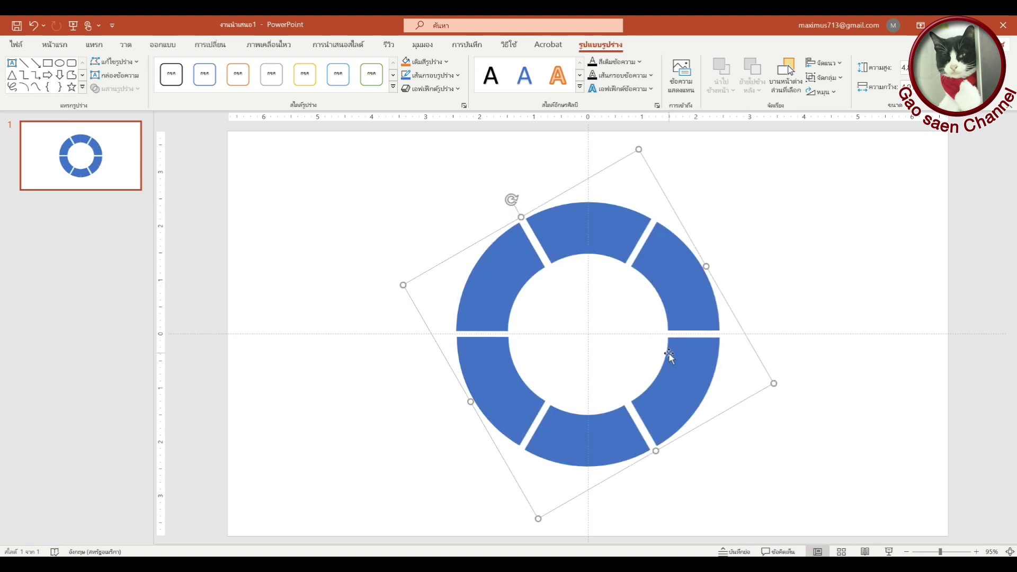
pyautogui.moveTo(512, 200); pyautogui.dragTo(534, 201)
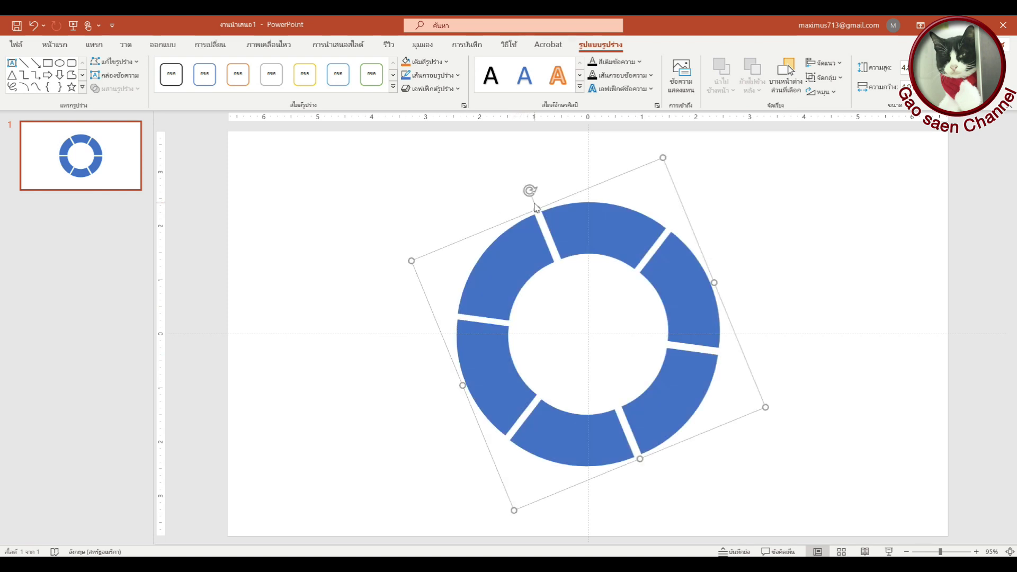
# Select the tilted ring group and ungroup it into six separate segments.
pyautogui.click(687, 246)
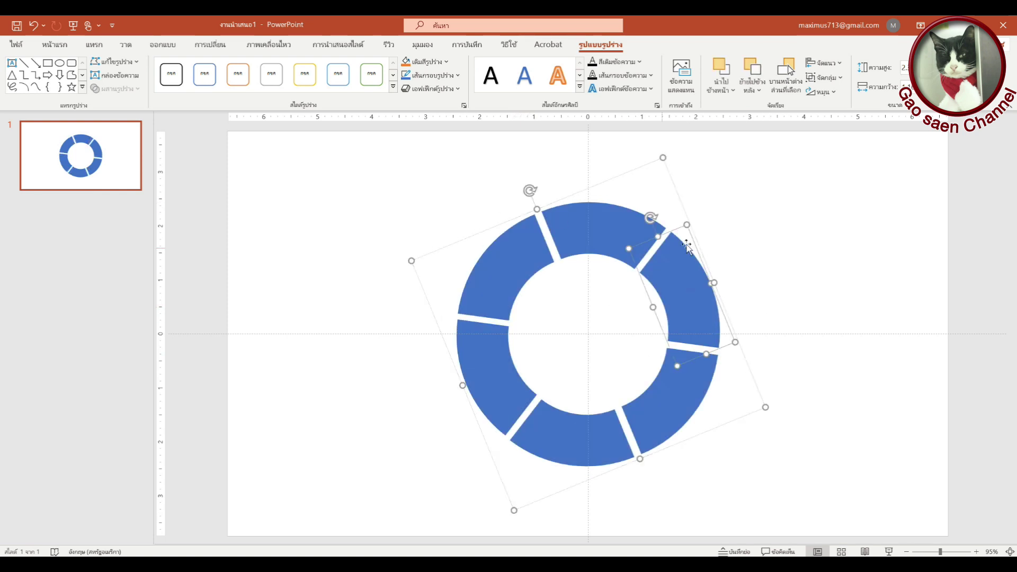
pyautogui.click(797, 303)
pyautogui.moveTo(388, 160)
pyautogui.mouseDown()
pyautogui.moveTo(597, 227)
pyautogui.moveTo(809, 516)
pyautogui.mouseUp()
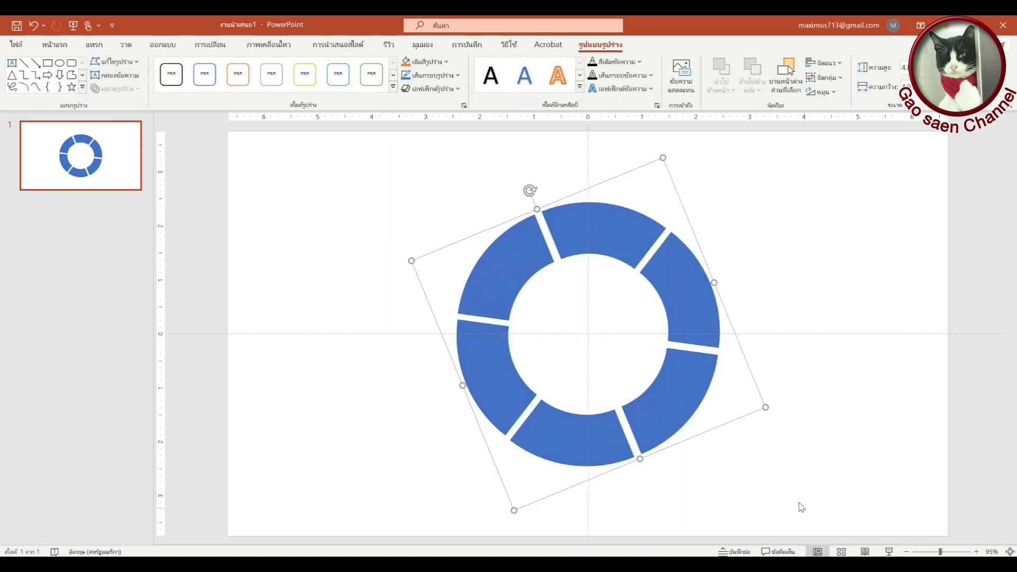
pyautogui.rightClick(676, 304)
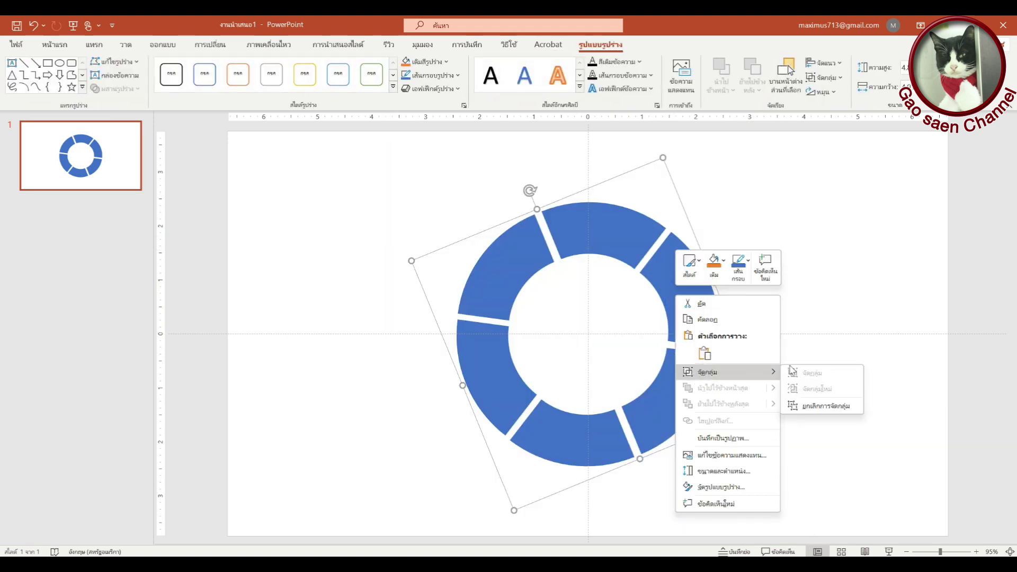
pyautogui.click(811, 406)
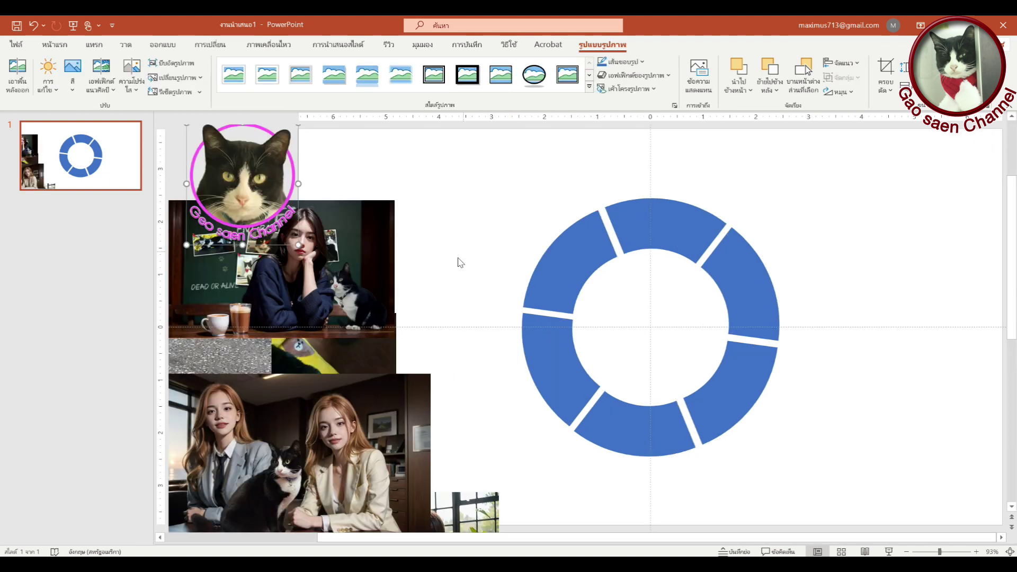
# Select the two-girls and window pictures, then show the Insert Pictures source choices.
pyautogui.click(324, 398)
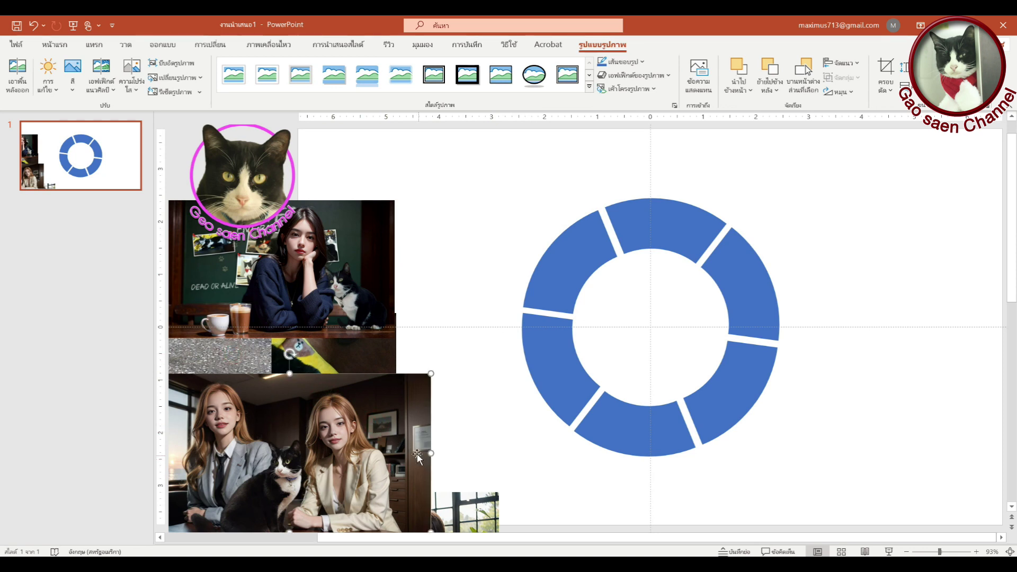
pyautogui.click(469, 506)
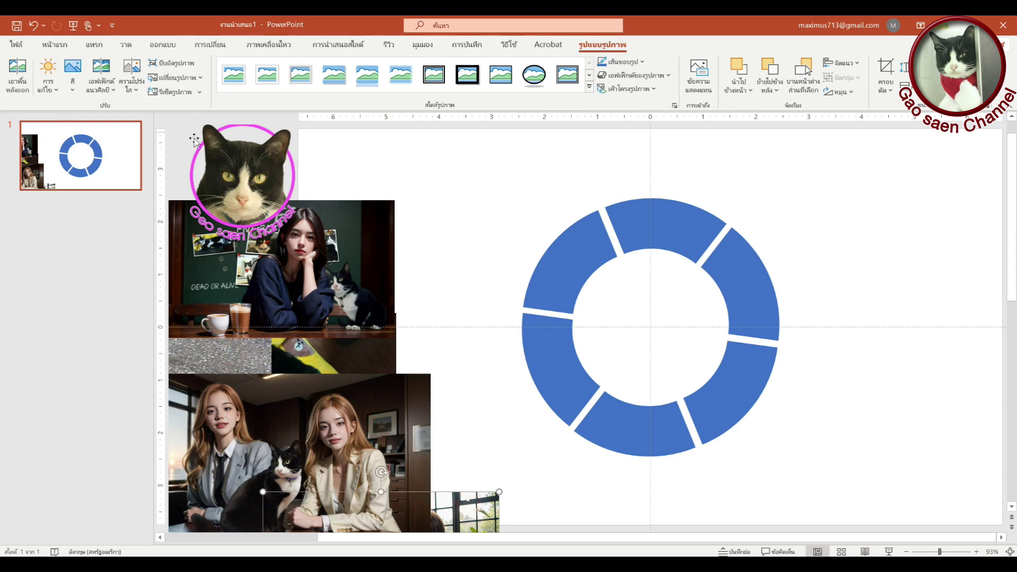
pyautogui.click(102, 51)
pyautogui.click(88, 87)
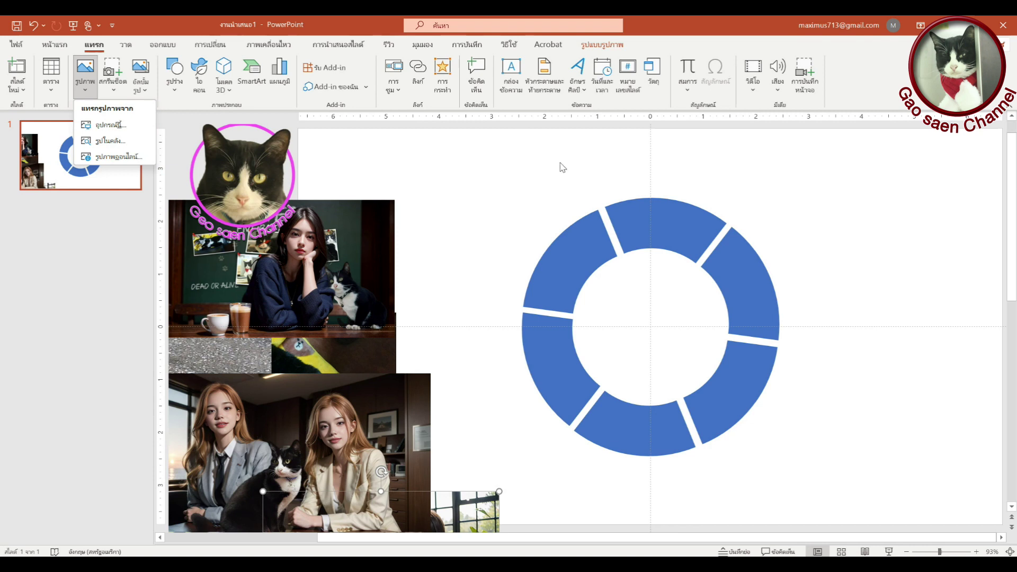
# Select all six blue ring segments and group them.
pyautogui.click(752, 272)
pyautogui.click(694, 228)
pyautogui.click(736, 274)
pyautogui.moveTo(445, 148); pyautogui.dragTo(945, 486)
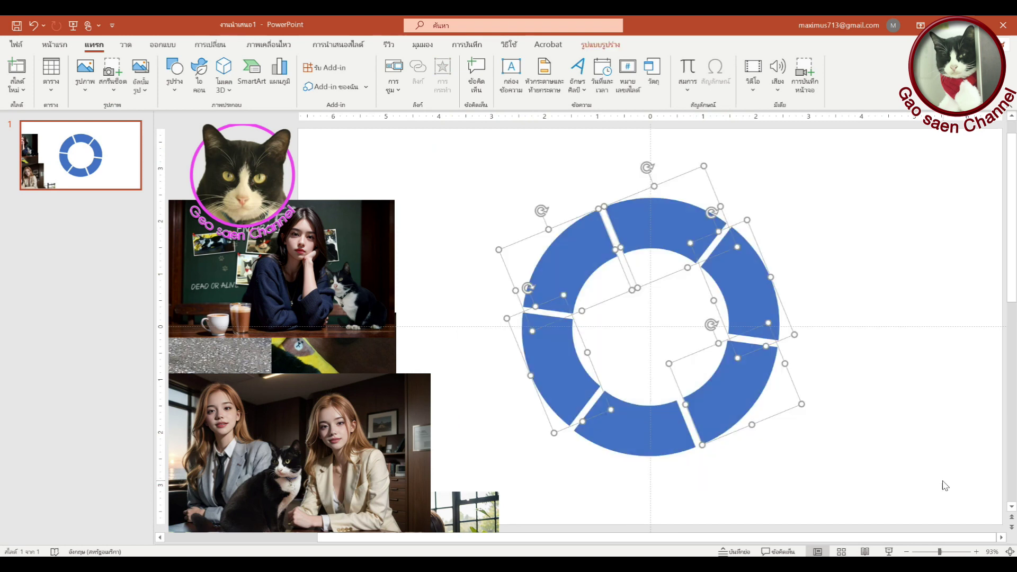
pyautogui.keyDown('shift'); pyautogui.click(634, 428); pyautogui.keyUp('shift')
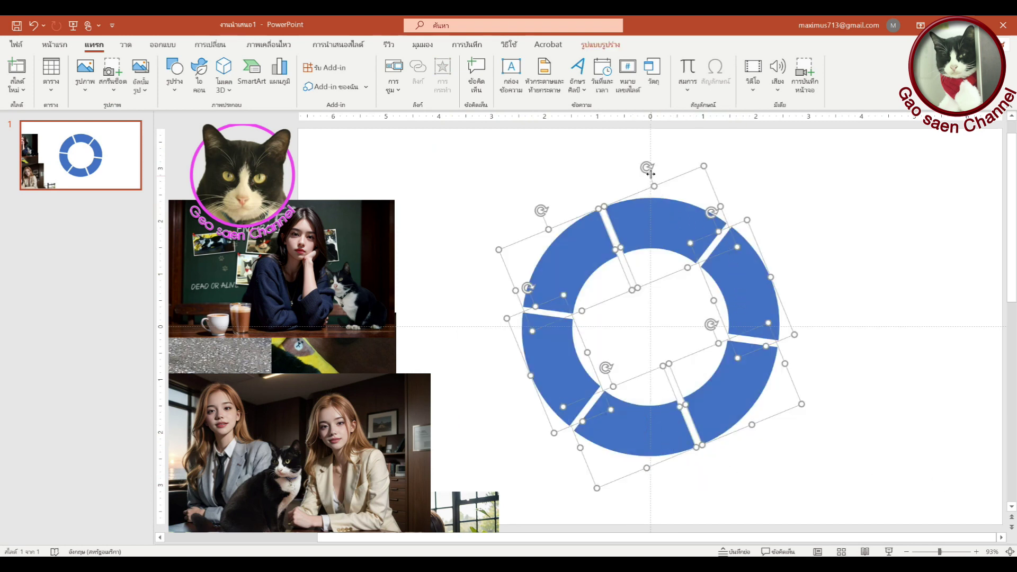
pyautogui.rightClick(664, 209)
pyautogui.moveTo(697, 286)
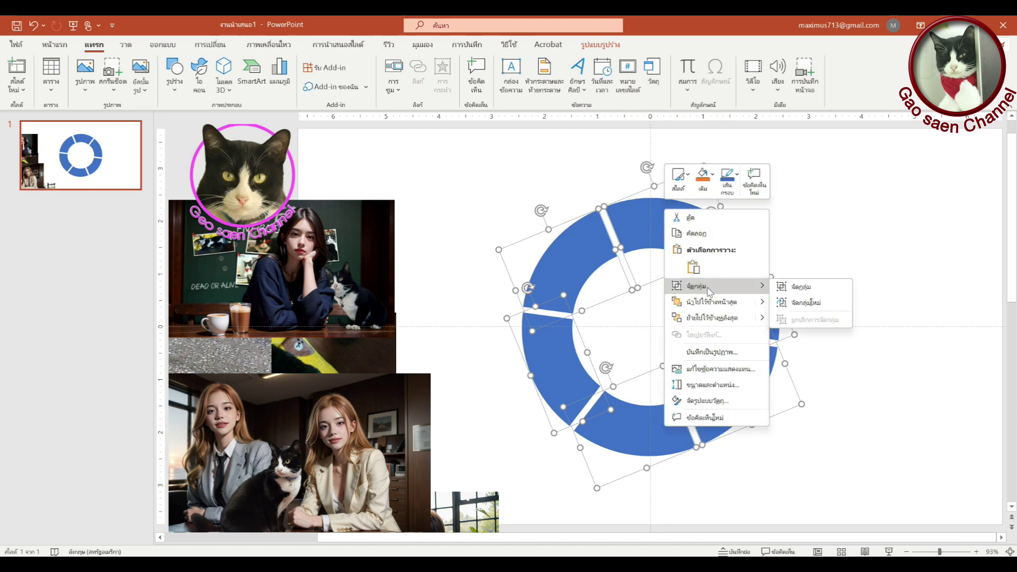
pyautogui.click(798, 288)
# Rotate the grouped ring to a new tilt, then ungroup it into segments.
pyautogui.moveTo(651, 158); pyautogui.dragTo(617, 162)
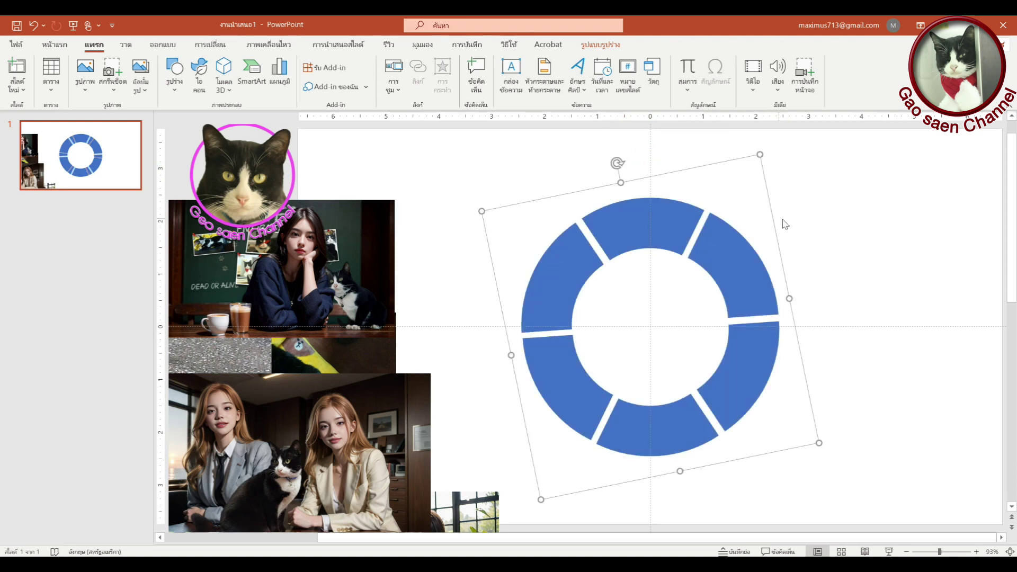
pyautogui.rightClick(743, 266)
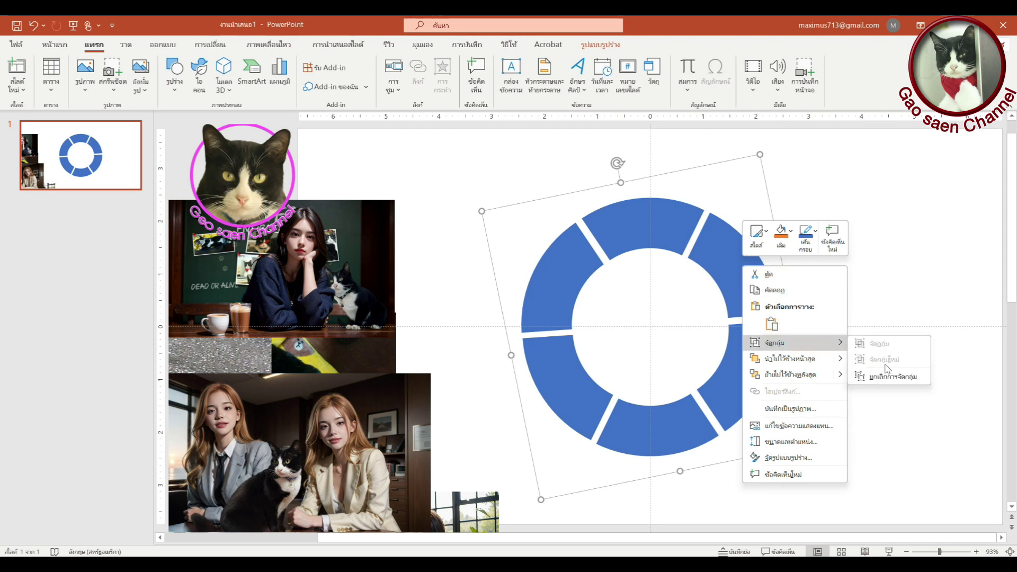
pyautogui.click(884, 376)
pyautogui.click(883, 301)
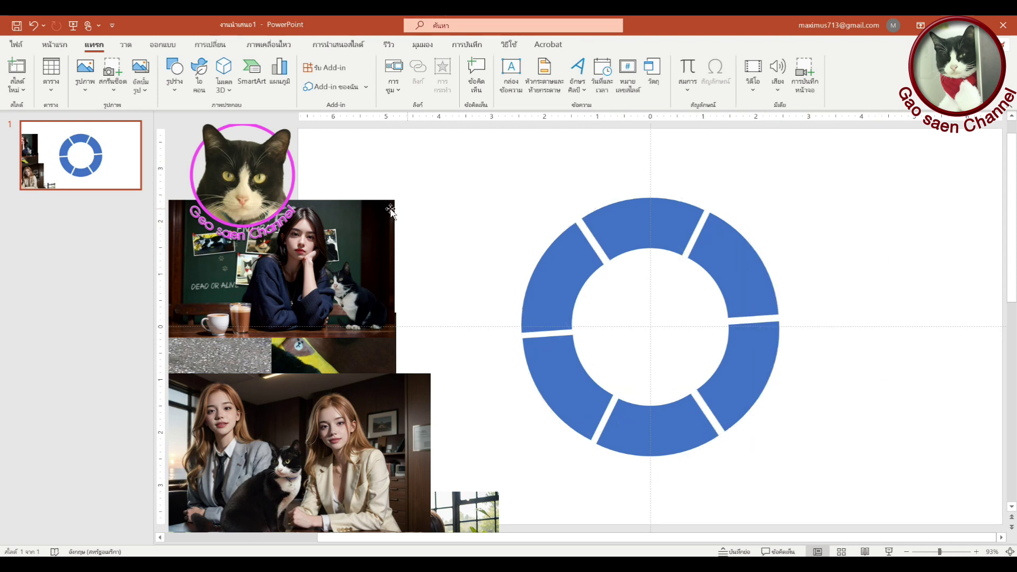
# Bring the cat logo onto the slide, send it to back, and place it over the upper-right segment.
pyautogui.moveTo(267, 177)
pyautogui.mouseDown()
pyautogui.moveTo(485, 196)
pyautogui.moveTo(806, 252)
pyautogui.mouseUp()
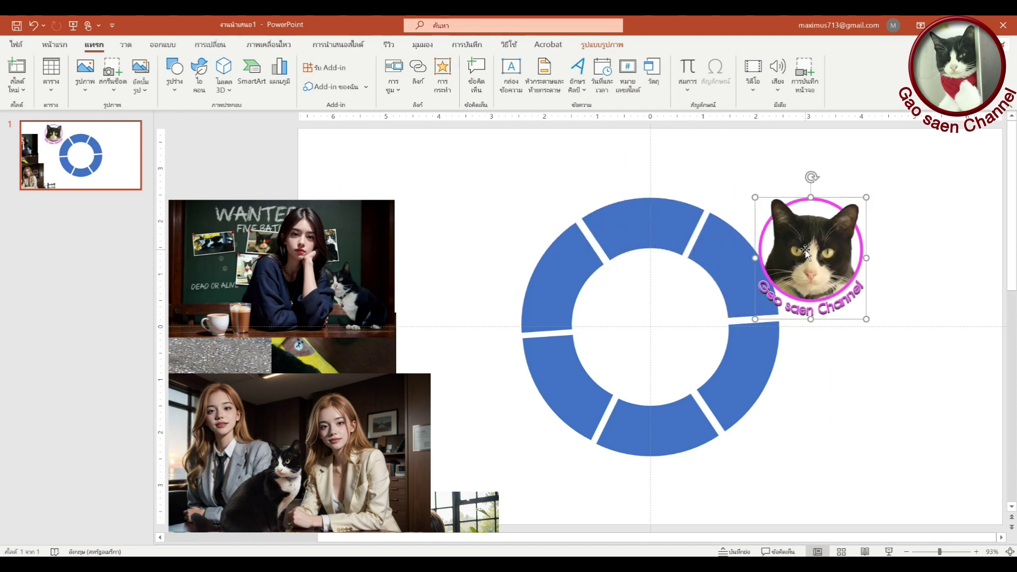
pyautogui.rightClick(807, 254)
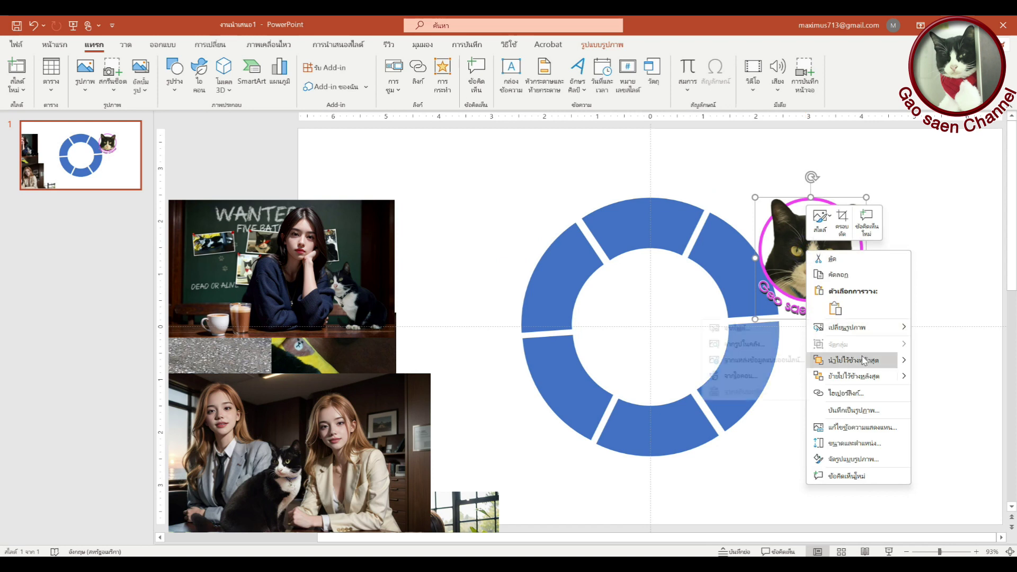
pyautogui.click(854, 377)
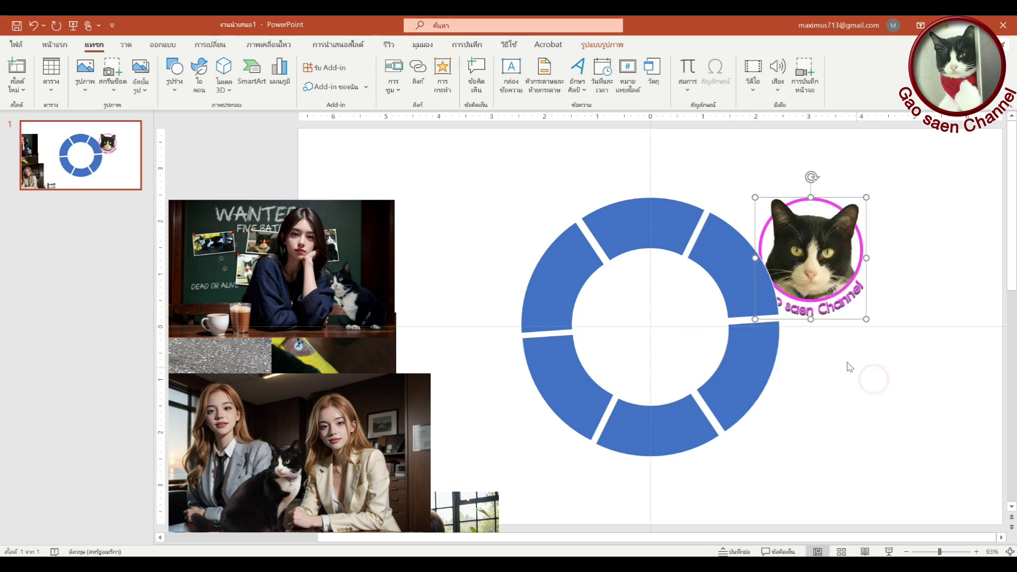
pyautogui.moveTo(831, 255)
pyautogui.mouseDown()
pyautogui.moveTo(746, 265)
pyautogui.moveTo(788, 234)
pyautogui.moveTo(807, 200)
pyautogui.mouseUp()
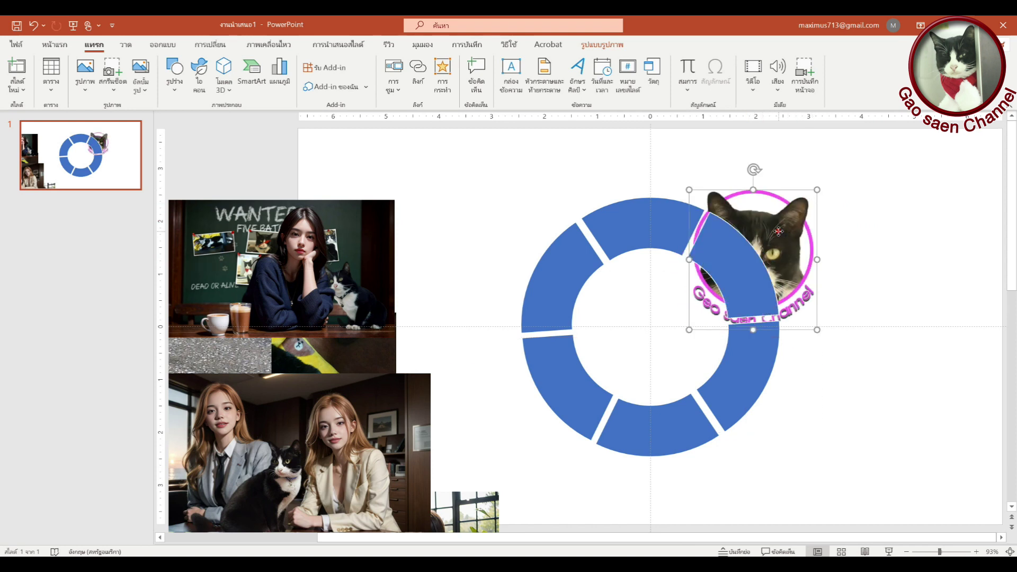
# Tilt the cat logo slightly and resize it to fit the segment.
pyautogui.click(767, 247)
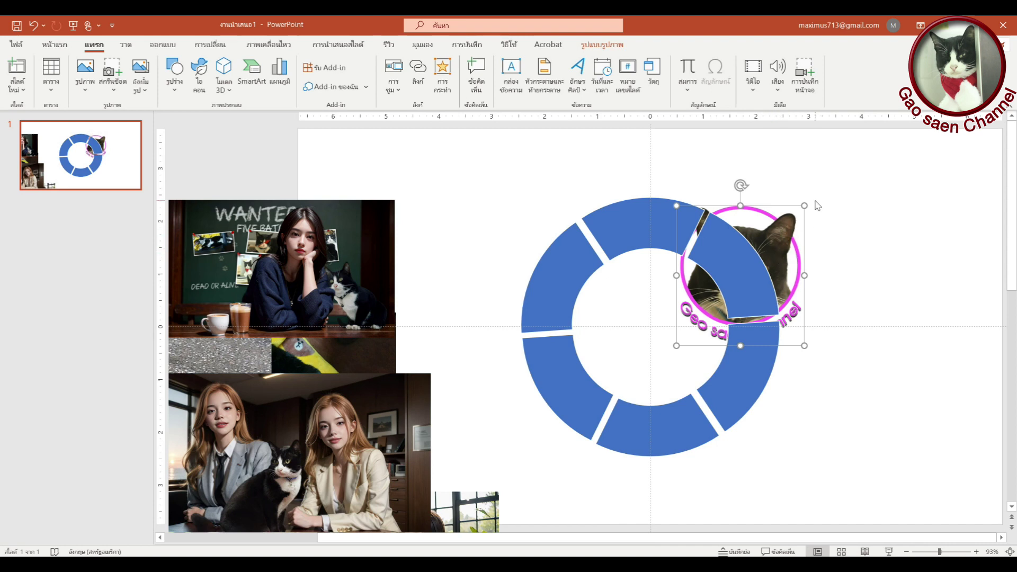
pyautogui.moveTo(741, 184); pyautogui.dragTo(733, 186)
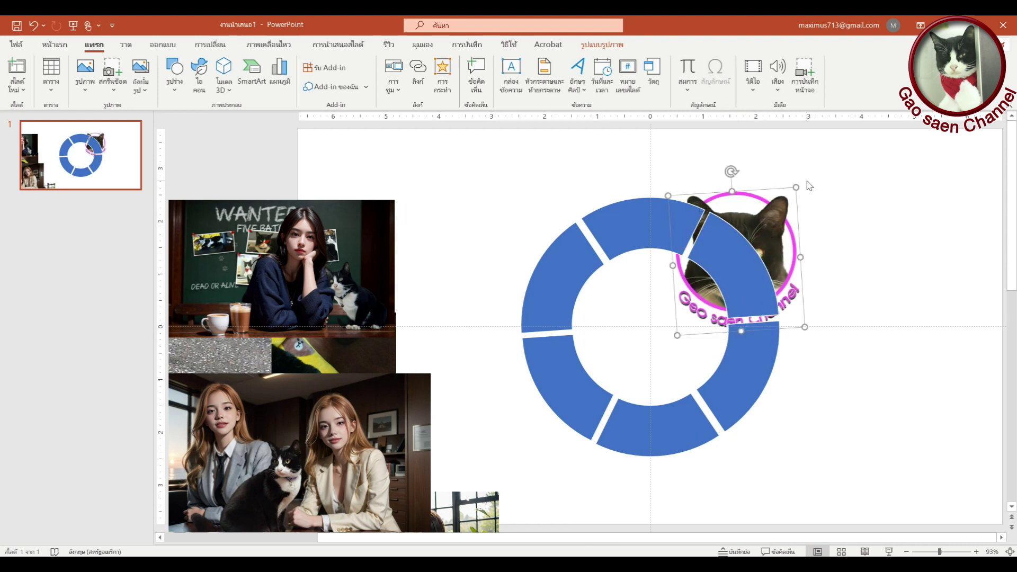
pyautogui.moveTo(798, 183); pyautogui.dragTo(794, 189)
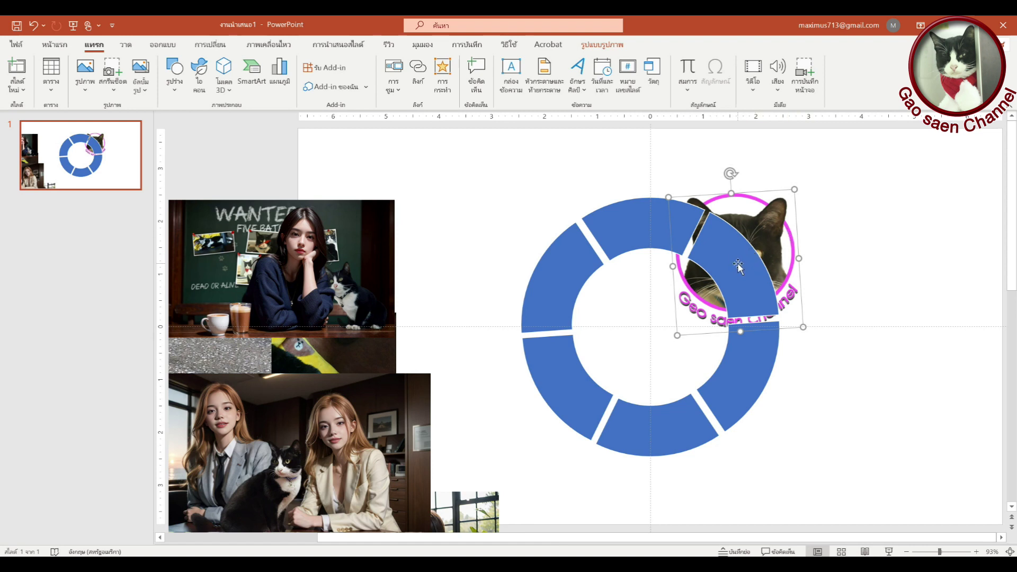
# Intersect the cat logo with the upper-right ring segment using Merge Shapes.
pyautogui.keyDown('shift'); pyautogui.click(738, 265); pyautogui.keyUp('shift')
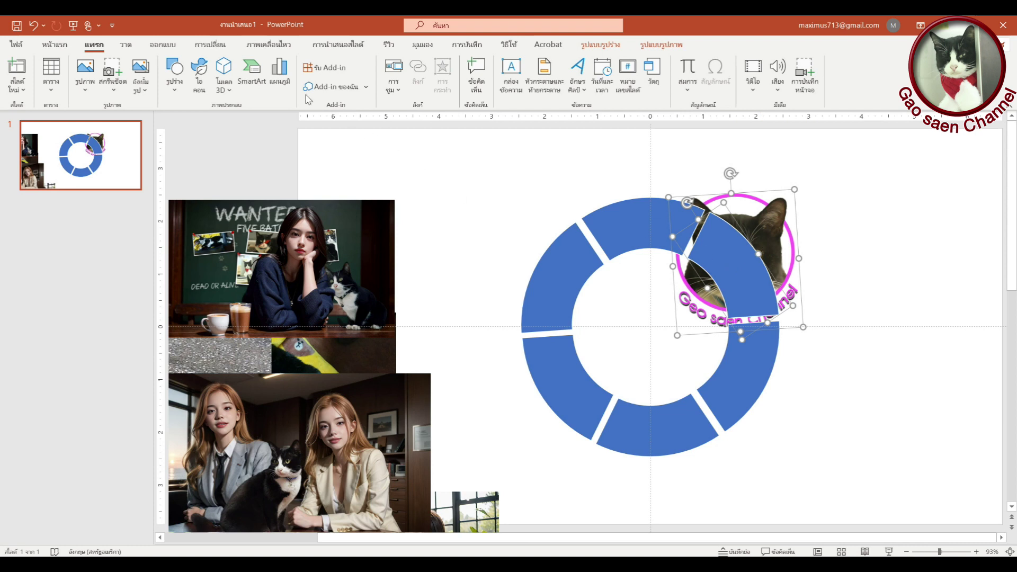
pyautogui.click(671, 42)
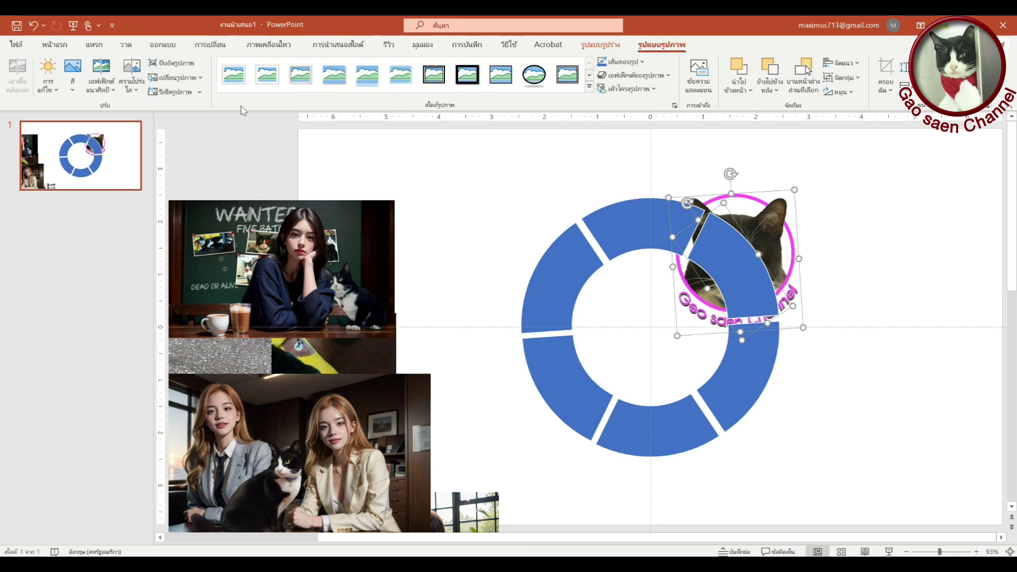
pyautogui.click(606, 44)
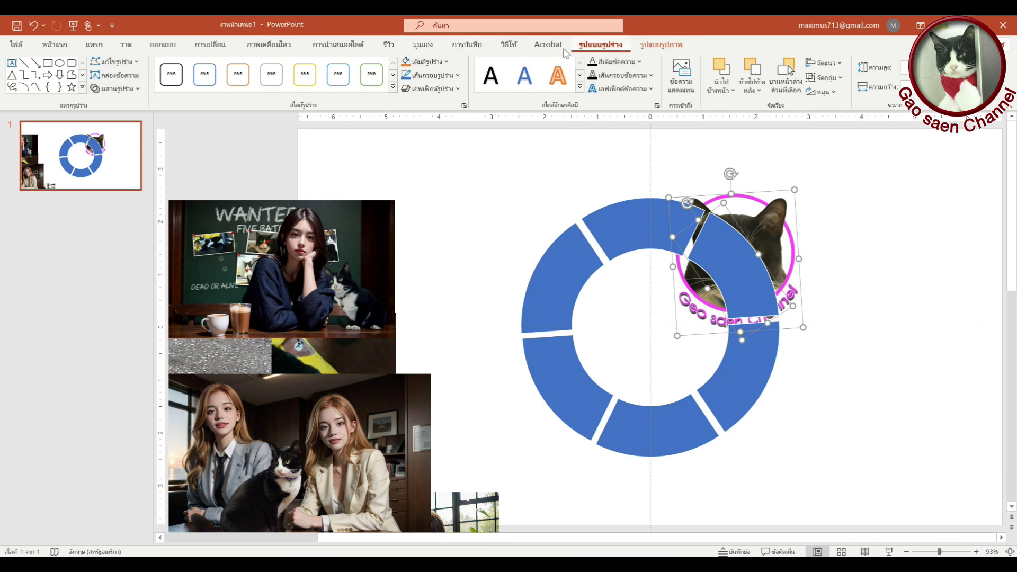
pyautogui.click(139, 93)
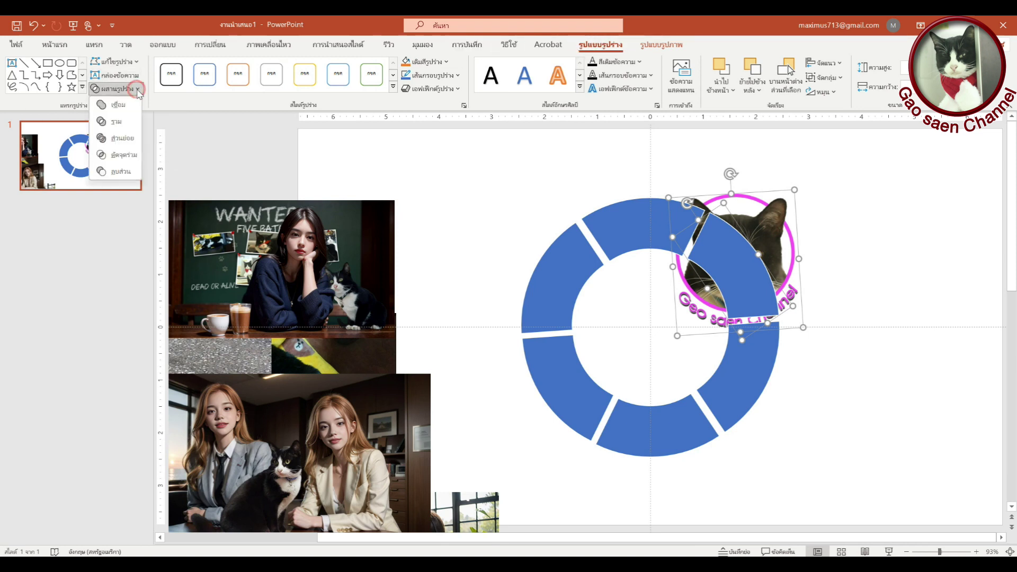
pyautogui.click(132, 159)
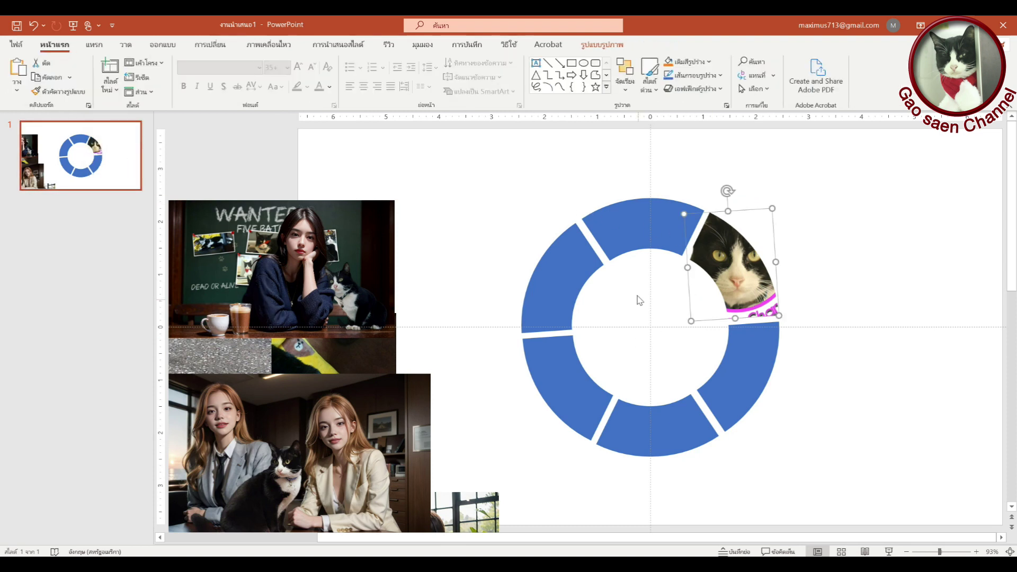
# Crop the clipped cat picture, resizing and shifting it so the face sits centrally.
pyautogui.rightClick(719, 255)
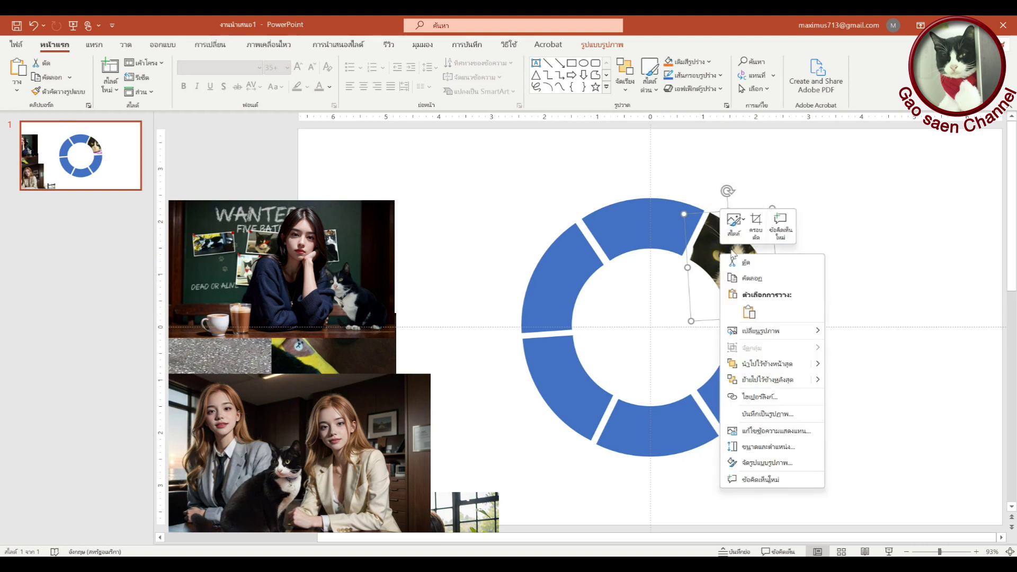
pyautogui.click(761, 224)
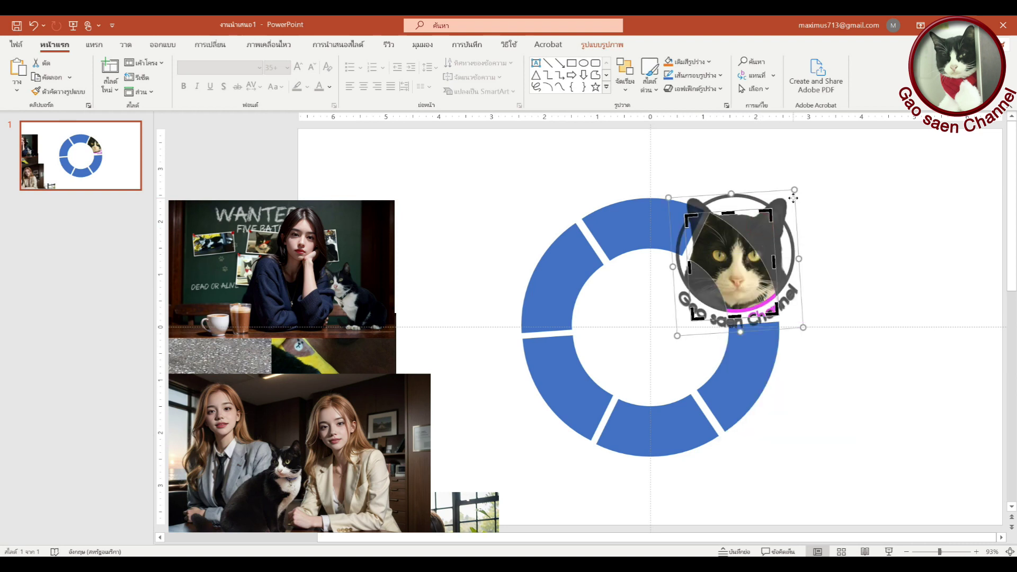
pyautogui.moveTo(796, 189); pyautogui.dragTo(778, 211)
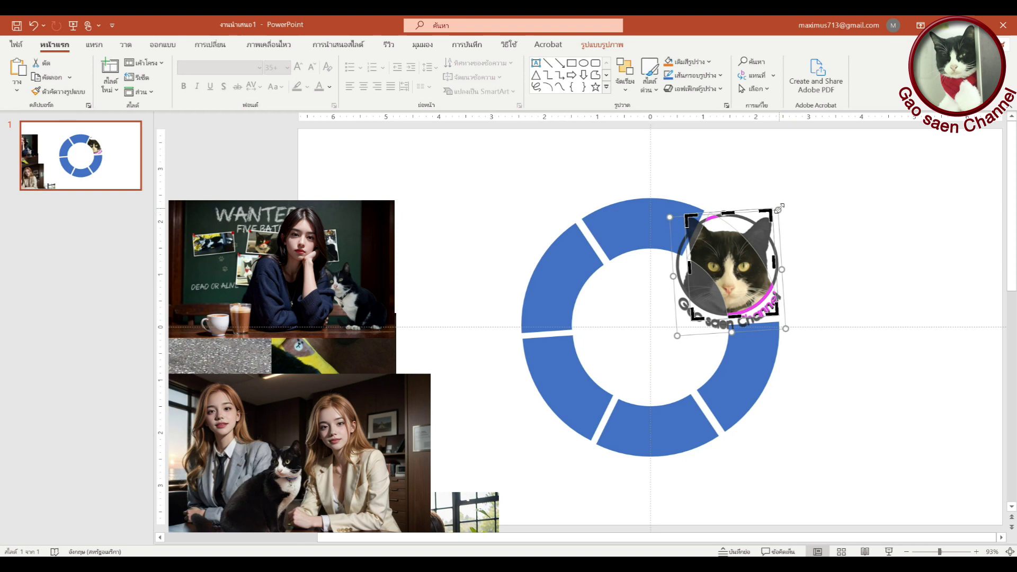
pyautogui.moveTo(779, 209); pyautogui.dragTo(781, 204)
pyautogui.moveTo(739, 269); pyautogui.dragTo(740, 270)
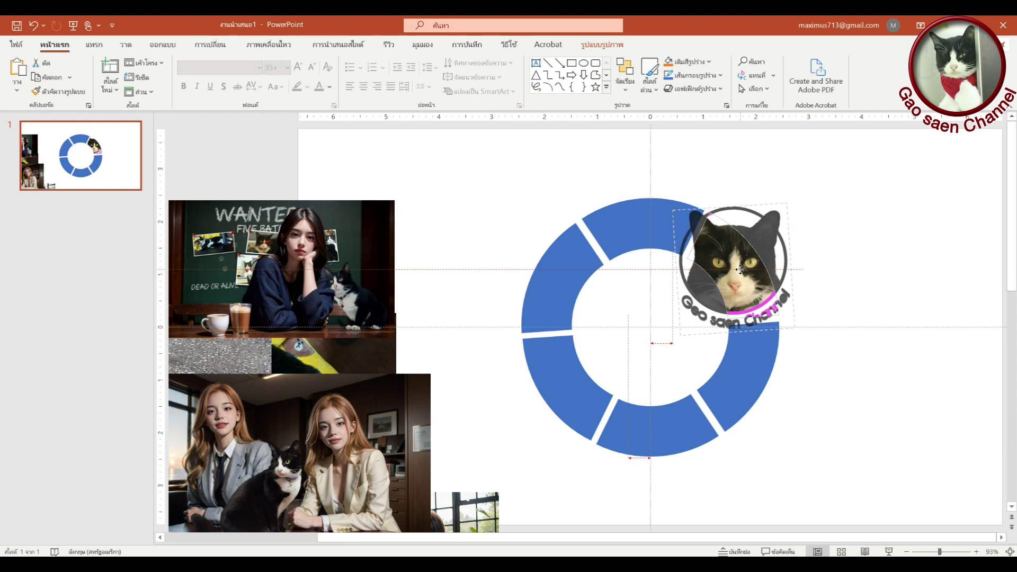
pyautogui.moveTo(741, 269); pyautogui.dragTo(742, 270)
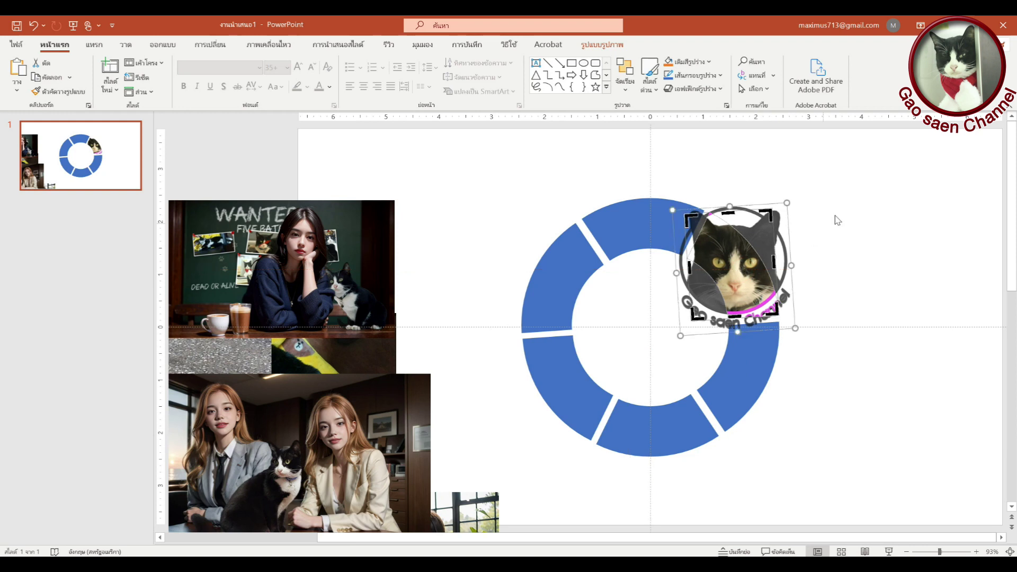
pyautogui.click(761, 152)
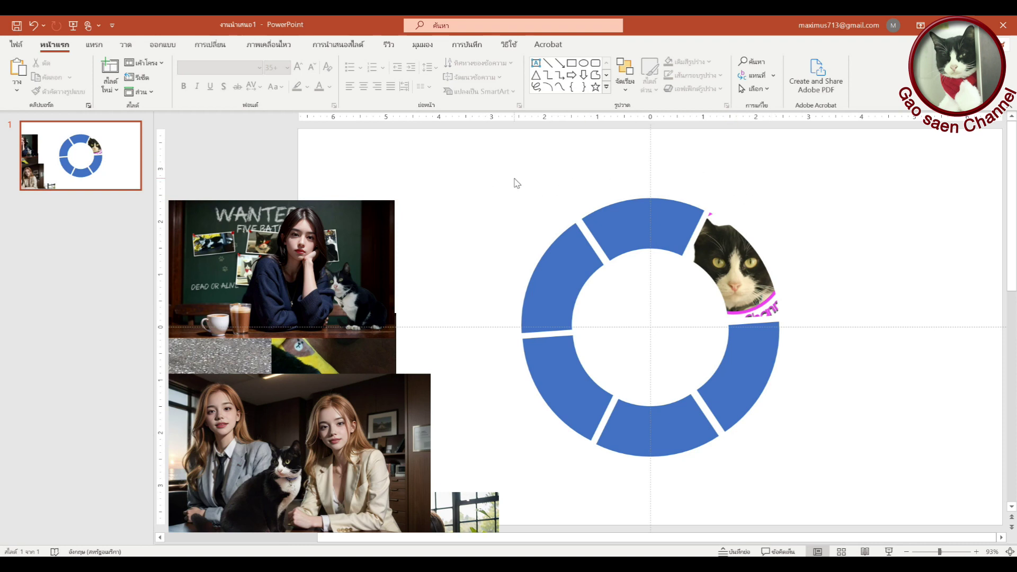
# Group the ring, rotate it counter-clockwise until the cat segment is on top, then ungroup.
pyautogui.moveTo(490, 168); pyautogui.dragTo(864, 490)
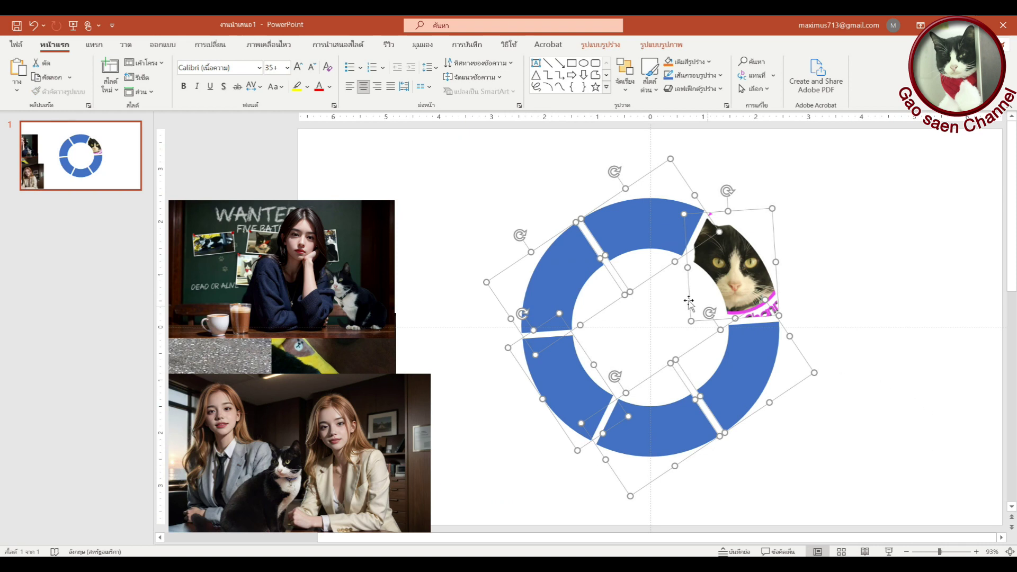
pyautogui.rightClick(641, 227)
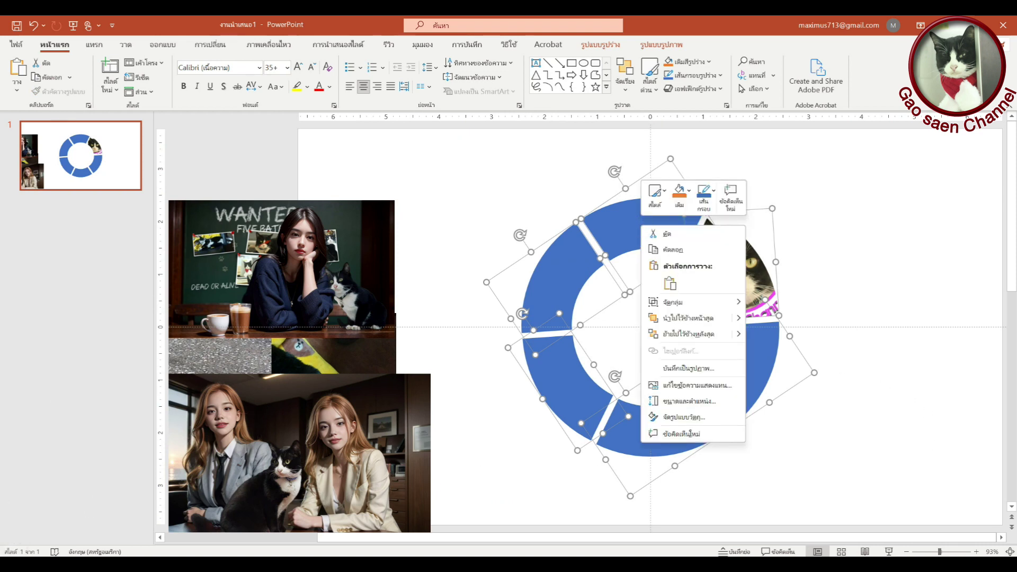
pyautogui.moveTo(672, 301)
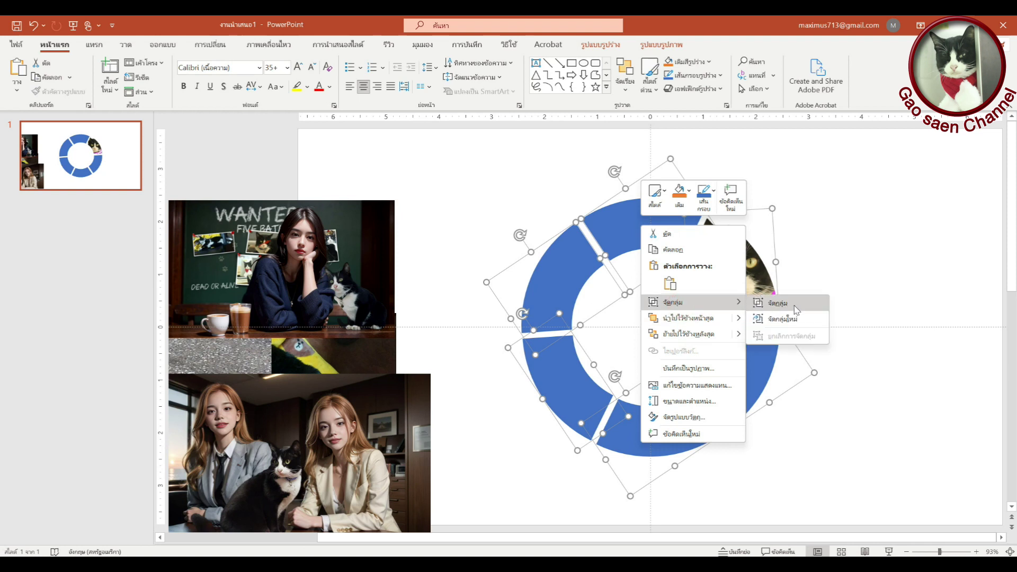
pyautogui.click(779, 303)
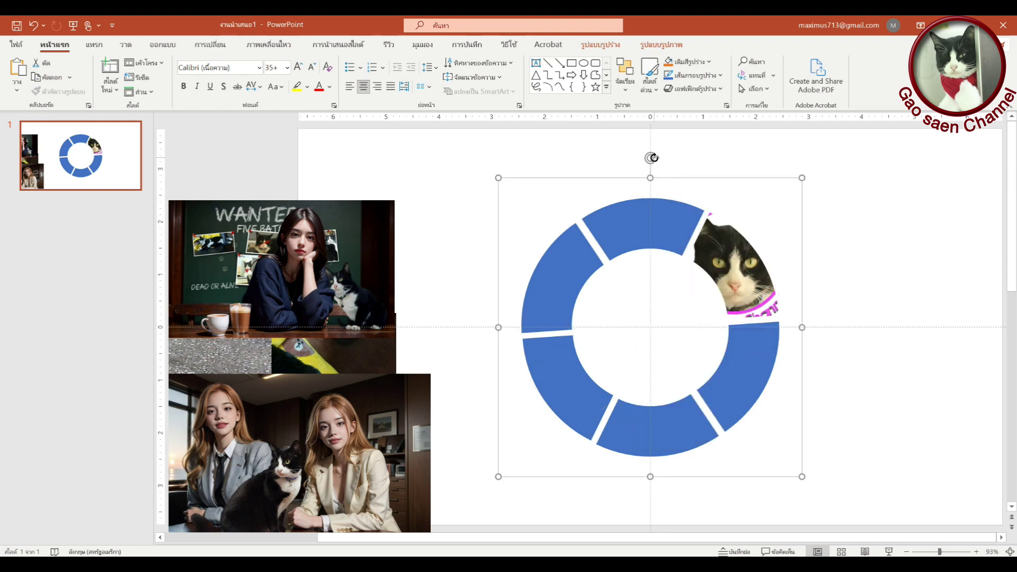
pyautogui.moveTo(652, 158); pyautogui.dragTo(559, 273)
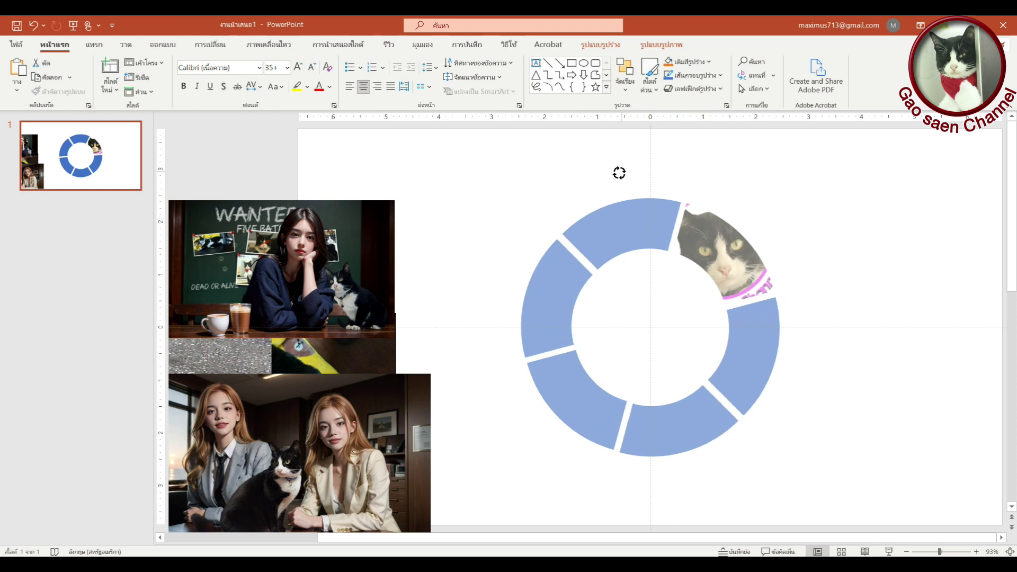
pyautogui.moveTo(558, 273); pyautogui.dragTo(562, 278)
pyautogui.rightClick(711, 256)
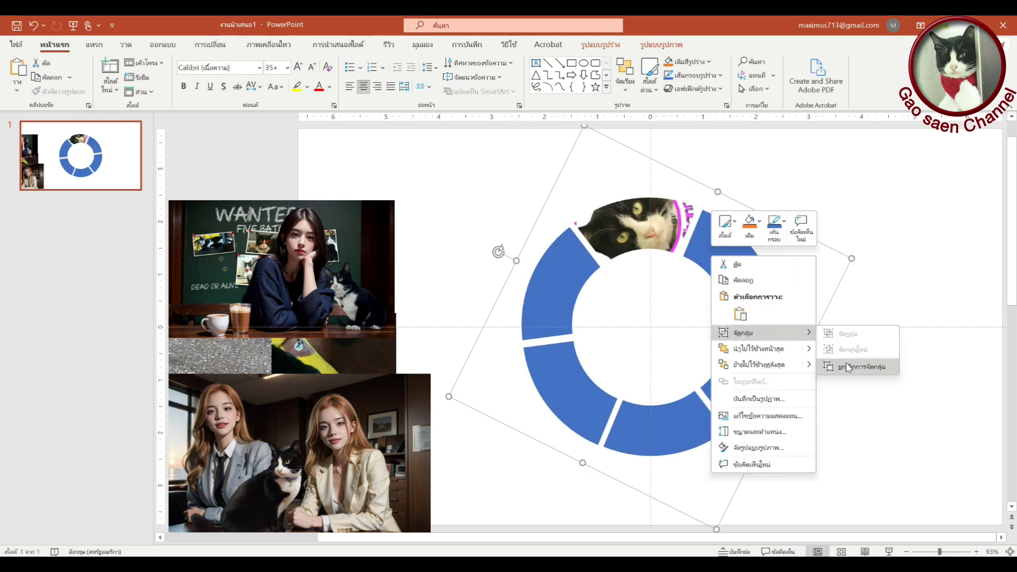
pyautogui.moveTo(743, 333)
pyautogui.click(846, 364)
pyautogui.click(890, 277)
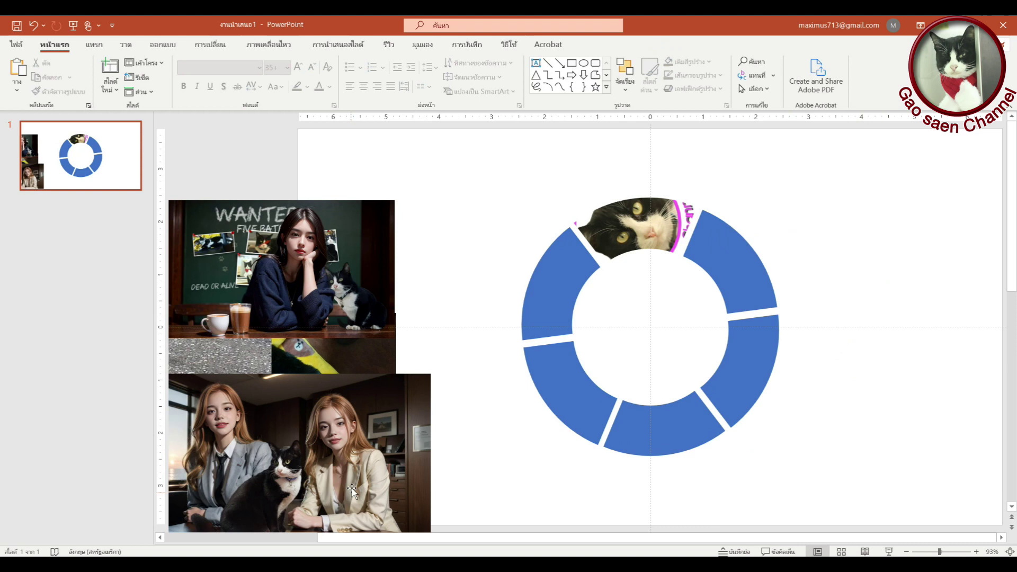
# Move the asphalt cat photo onto the ring, send it to back, shrink and position it.
pyautogui.moveTo(358, 468)
pyautogui.mouseDown()
pyautogui.moveTo(278, 328)
pyautogui.moveTo(312, 274)
pyautogui.mouseUp()
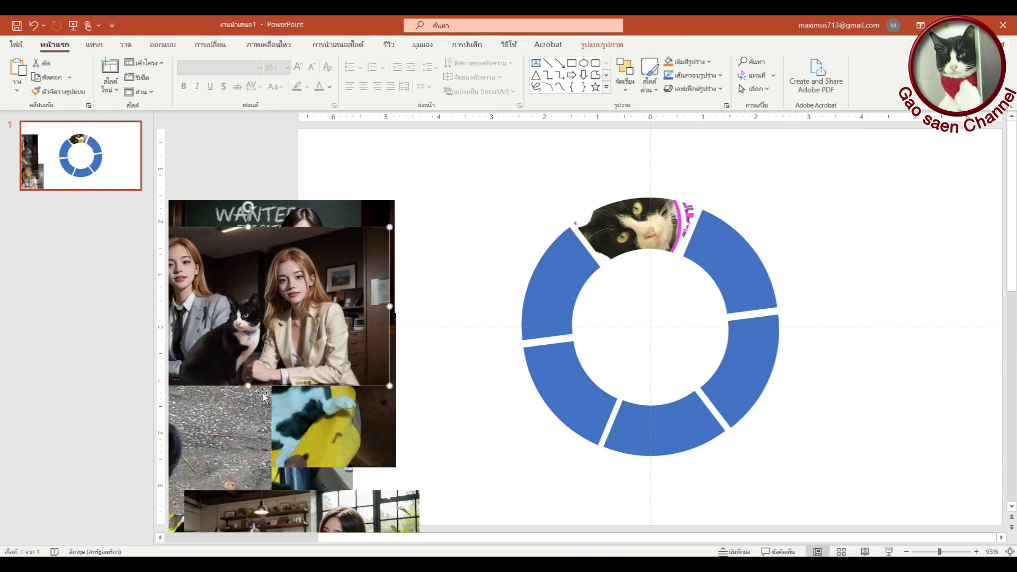
pyautogui.moveTo(225, 438); pyautogui.dragTo(816, 335)
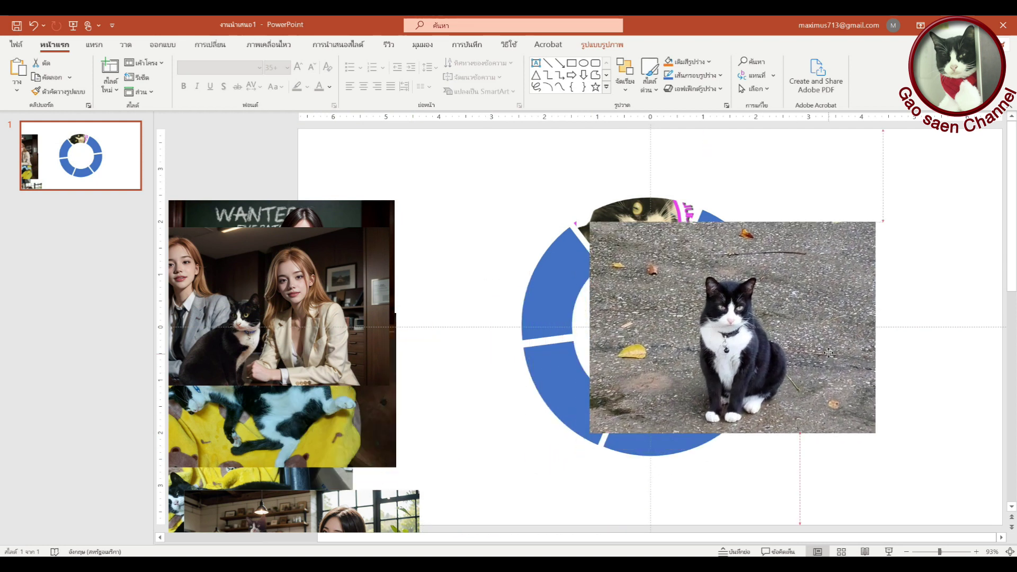
pyautogui.rightClick(816, 335)
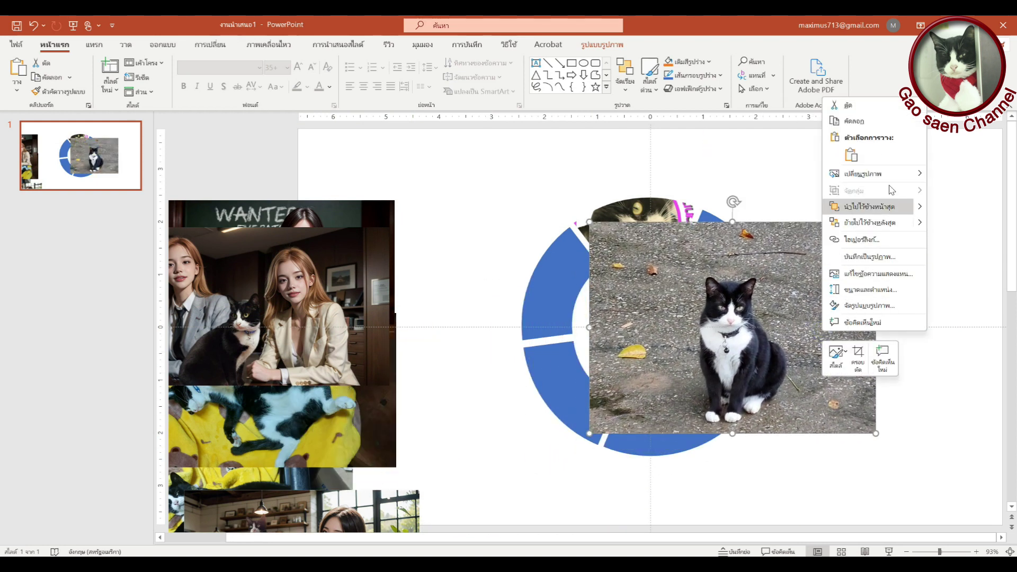
pyautogui.click(890, 225)
pyautogui.moveTo(656, 314); pyautogui.dragTo(659, 245)
pyautogui.moveTo(591, 154); pyautogui.dragTo(650, 197)
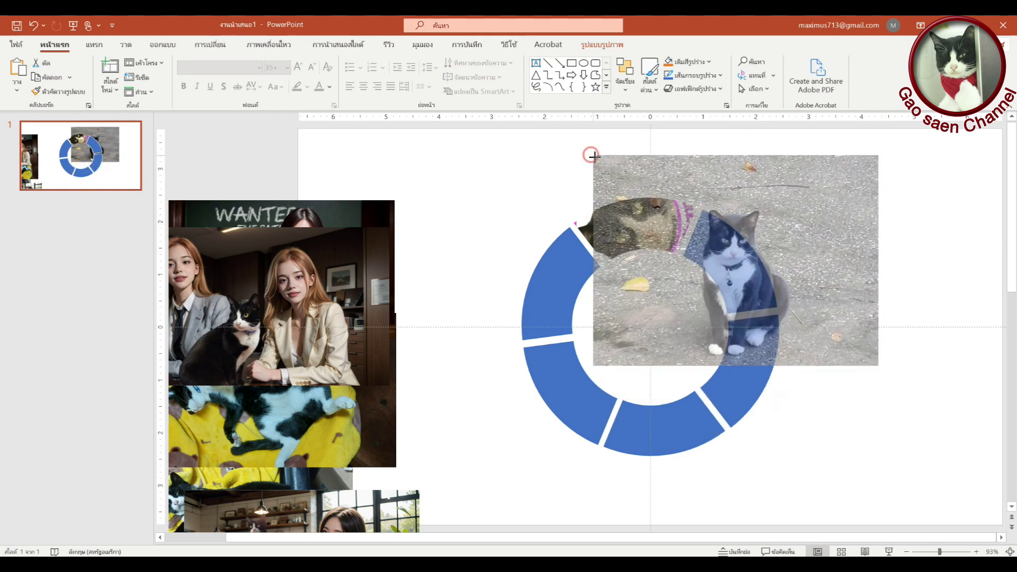
pyautogui.moveTo(814, 259); pyautogui.dragTo(777, 230)
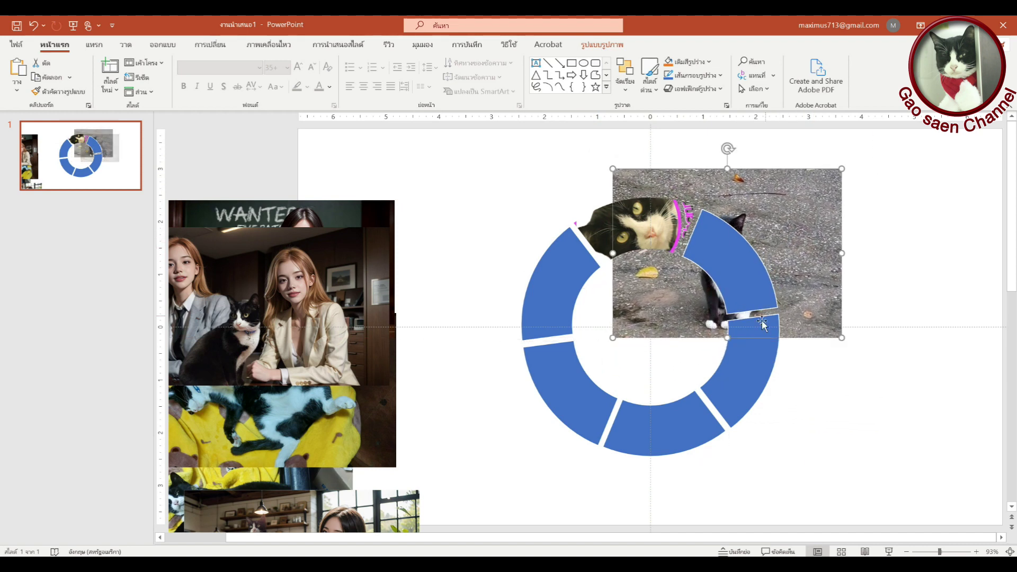
# Intersect the asphalt cat photo with the upper-right ring segment.
pyautogui.keyDown('shift'); pyautogui.click(730, 275); pyautogui.keyUp('shift')
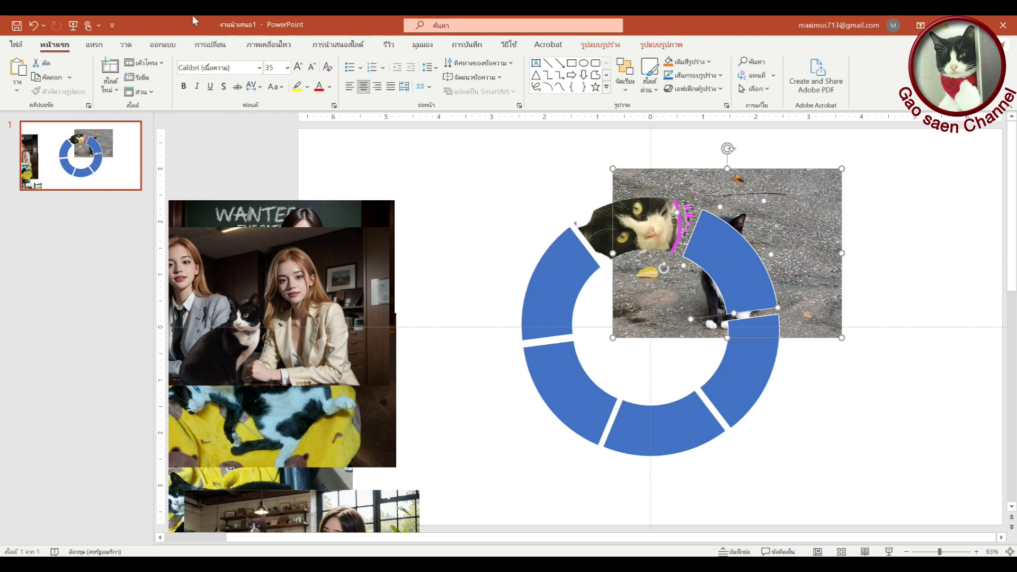
pyautogui.click(600, 45)
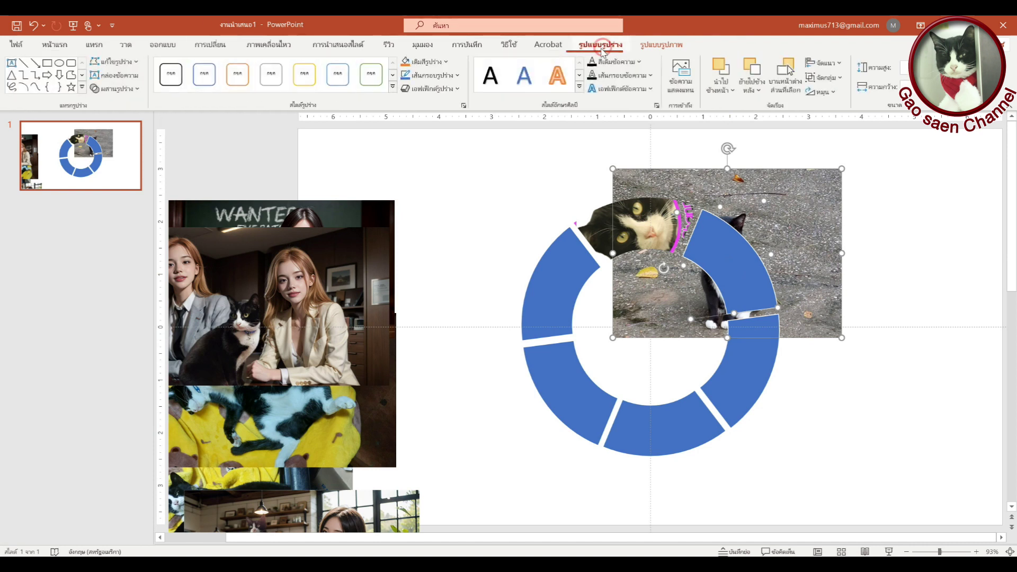
pyautogui.click(137, 89)
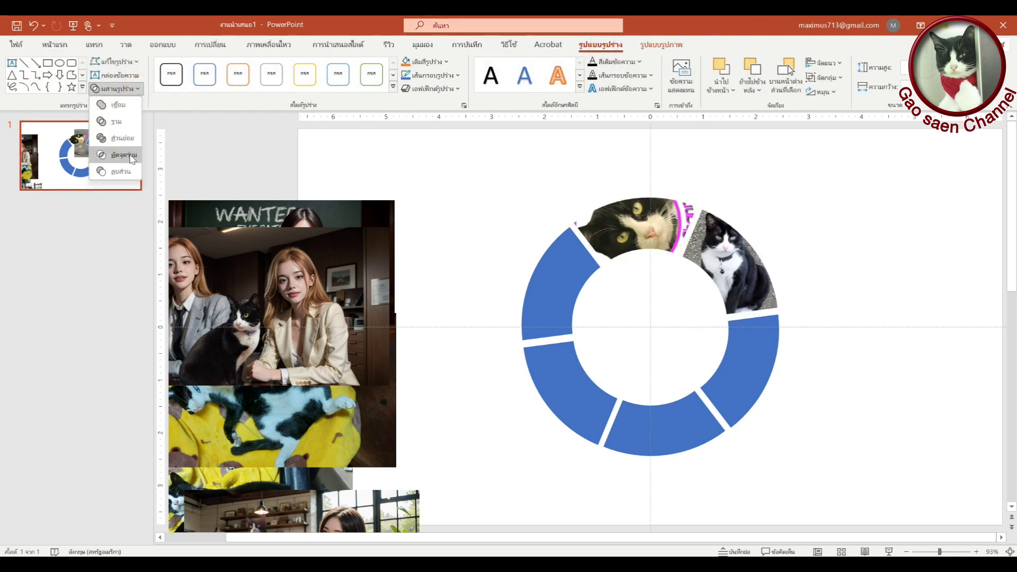
pyautogui.click(130, 156)
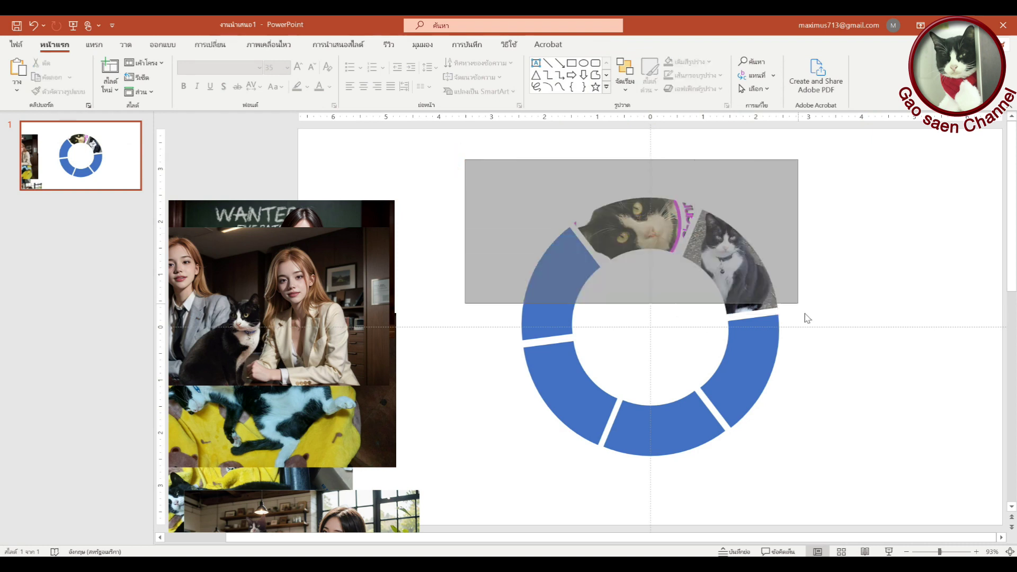
# Group the ring, rotate it to bring a new segment upper-right, then ungroup.
pyautogui.moveTo(465, 164); pyautogui.dragTo(836, 467)
pyautogui.rightClick(576, 257)
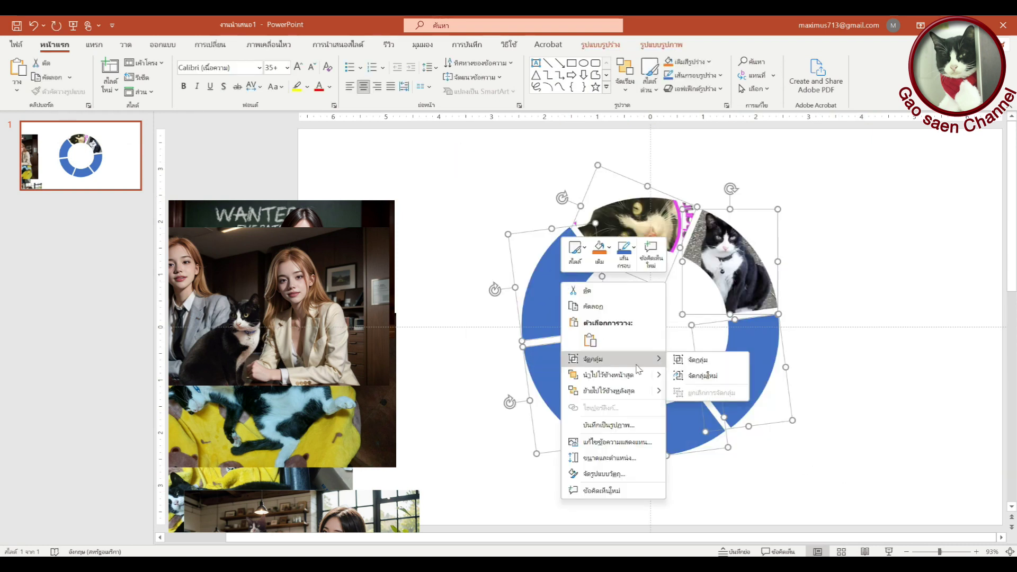
pyautogui.click(694, 357)
pyautogui.moveTo(652, 159)
pyautogui.mouseDown()
pyautogui.moveTo(545, 268)
pyautogui.moveTo(503, 245)
pyautogui.mouseUp()
pyautogui.rightClick(754, 243)
pyautogui.click(890, 363)
pyautogui.click(305, 410)
# Send the café picture behind the ring and intersect it with the upper-right segment.
pyautogui.moveTo(305, 410); pyautogui.dragTo(332, 182)
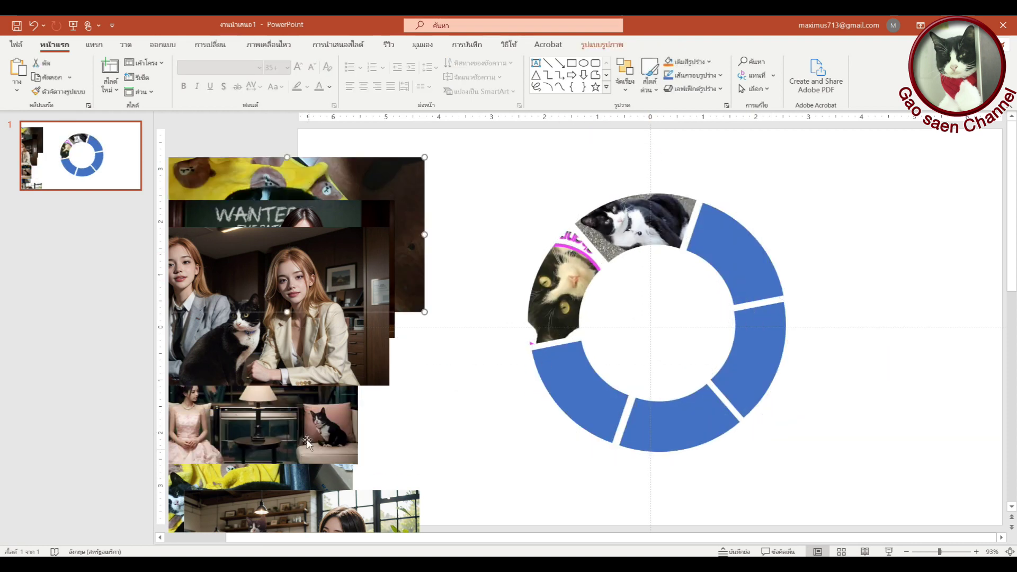
pyautogui.moveTo(274, 511); pyautogui.dragTo(274, 432)
pyautogui.moveTo(273, 485)
pyautogui.mouseDown()
pyautogui.moveTo(720, 249)
pyautogui.moveTo(721, 270)
pyautogui.mouseUp()
pyautogui.rightClick(751, 265)
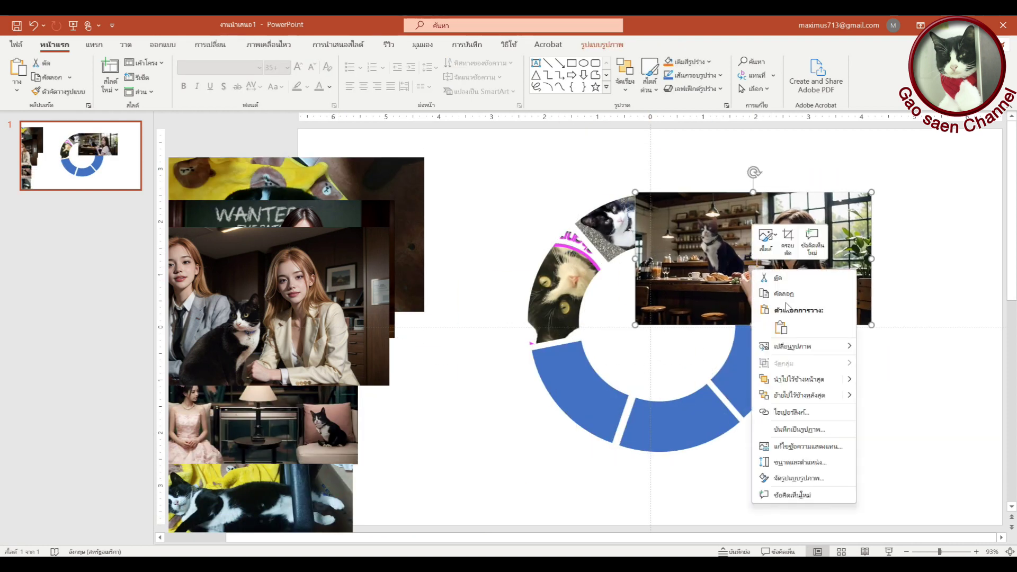
pyautogui.click(838, 395)
pyautogui.moveTo(812, 234); pyautogui.dragTo(758, 238)
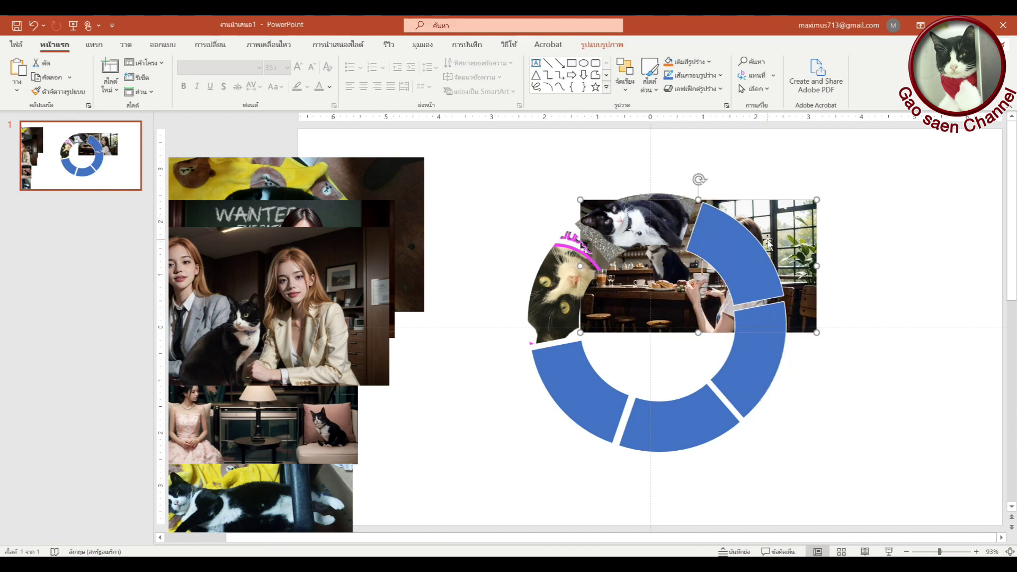
pyautogui.keyDown('shift'); pyautogui.click(596, 299); pyautogui.keyUp('shift')
pyautogui.click(600, 44)
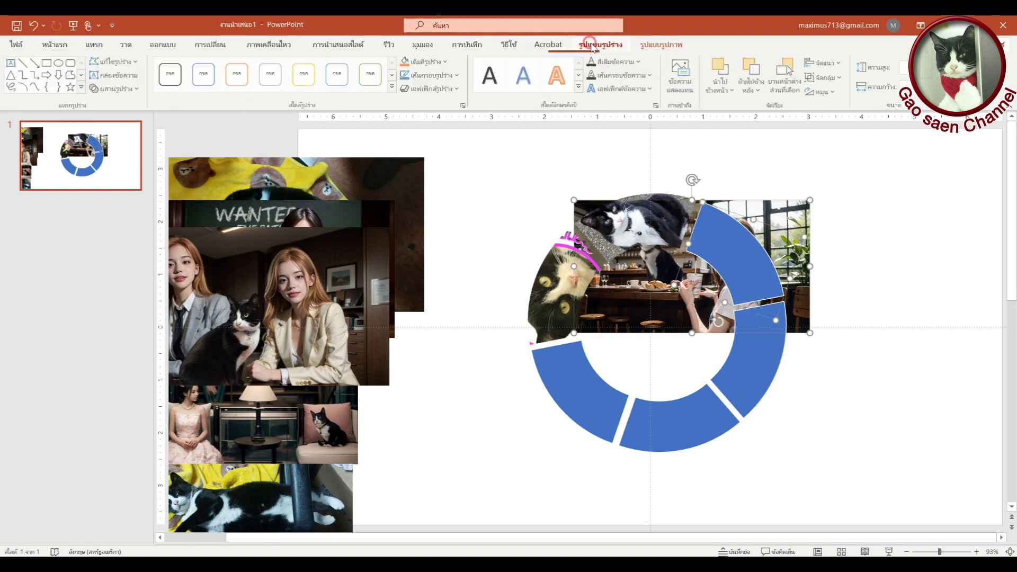
pyautogui.click(116, 92)
pyautogui.click(122, 162)
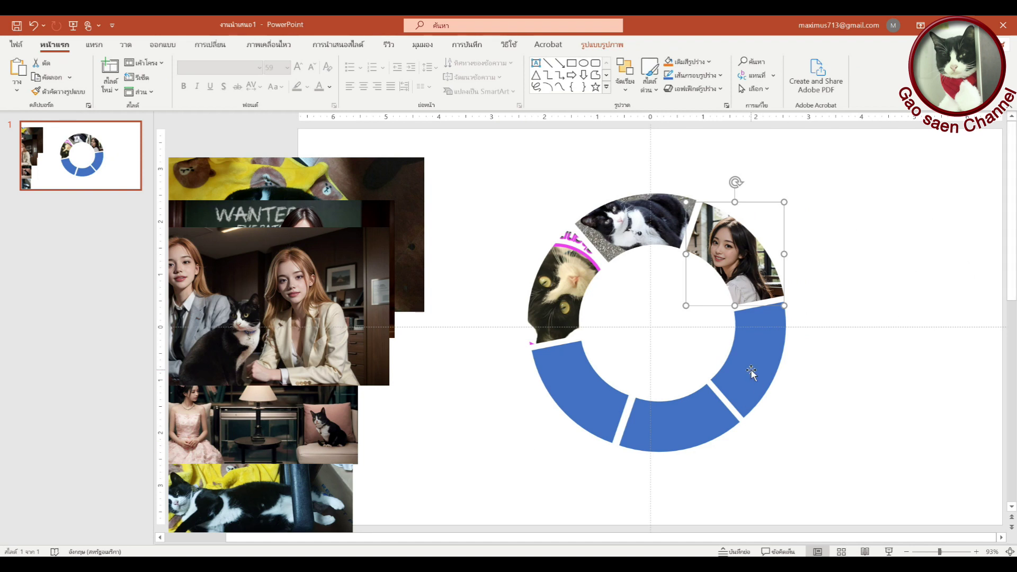
# Regroup and rotate the ring, then move the yellow cat photo to the bottom-left.
pyautogui.moveTo(455, 141); pyautogui.dragTo(924, 531)
pyautogui.rightClick(601, 214)
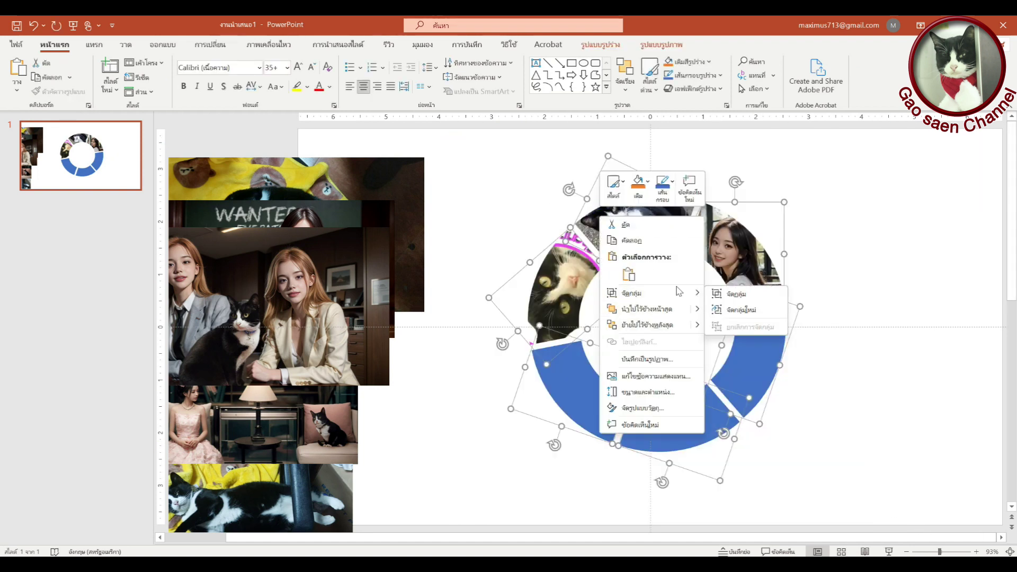
pyautogui.click(749, 291)
pyautogui.moveTo(558, 259); pyautogui.dragTo(500, 231)
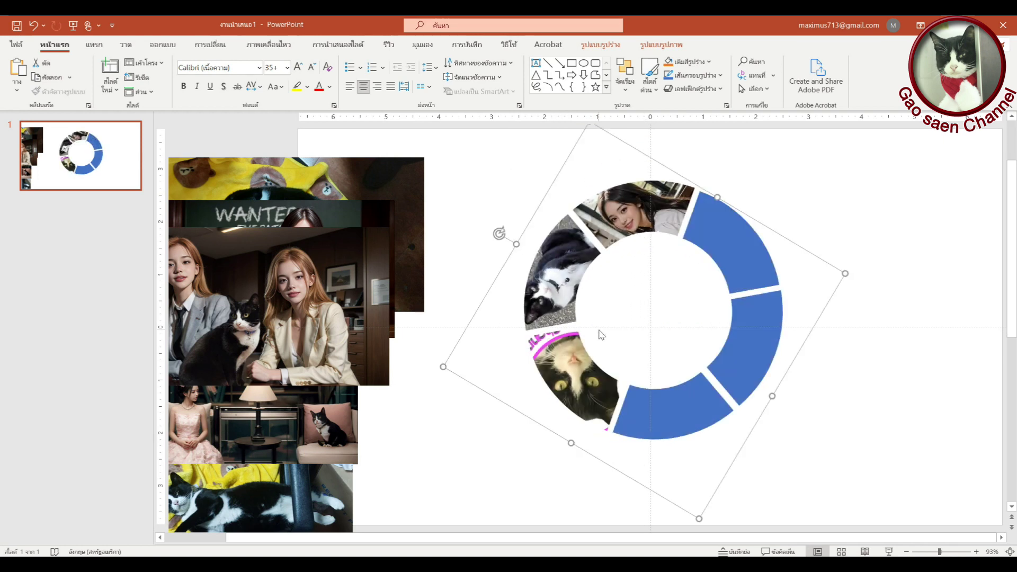
pyautogui.click(366, 228)
pyautogui.moveTo(336, 283); pyautogui.dragTo(253, 494)
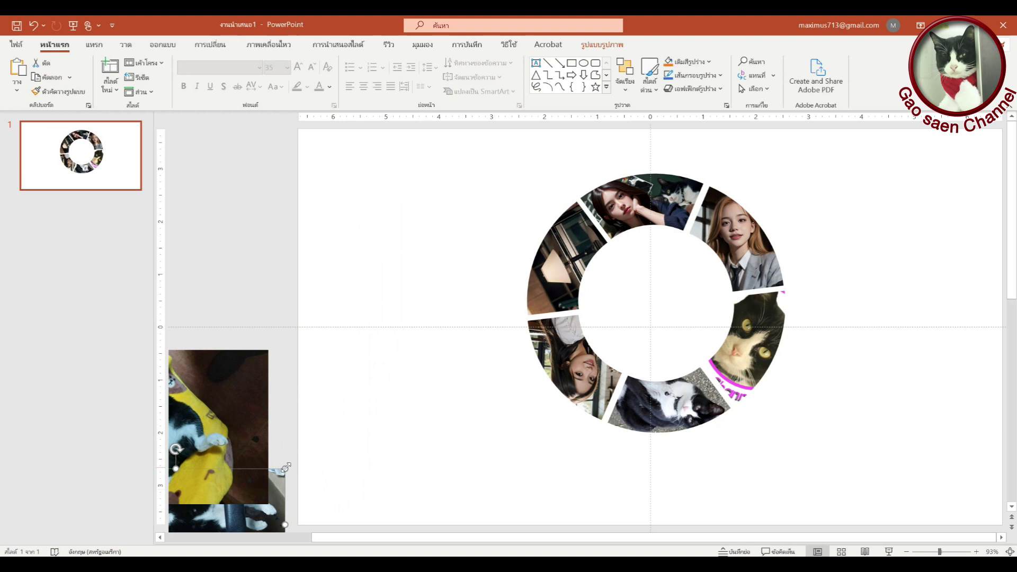
# Delete the yellow cat photo and the other spare cat photo.
pyautogui.click(225, 423)
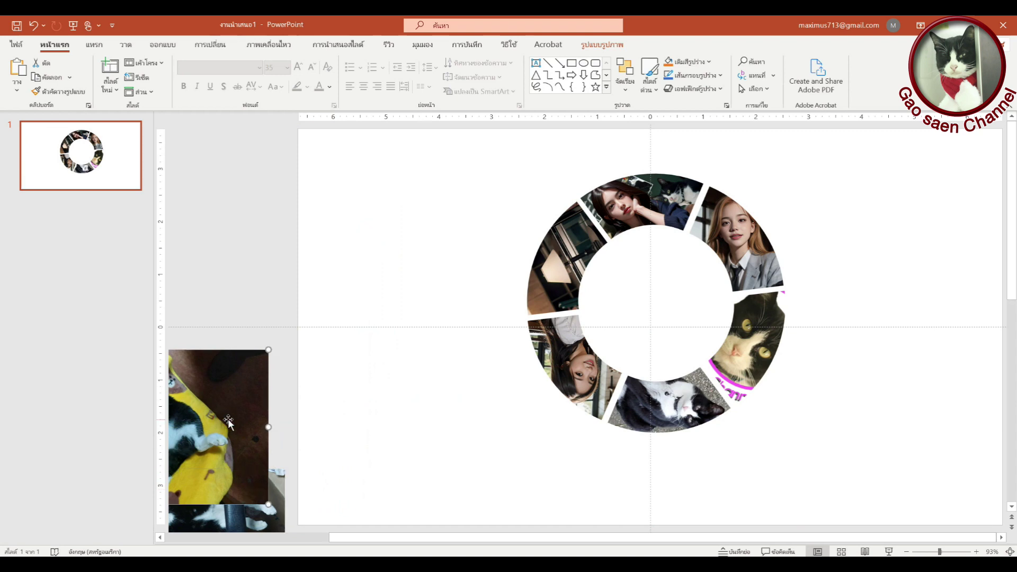
pyautogui.press('Delete')
pyautogui.click(259, 496)
pyautogui.press('Delete')
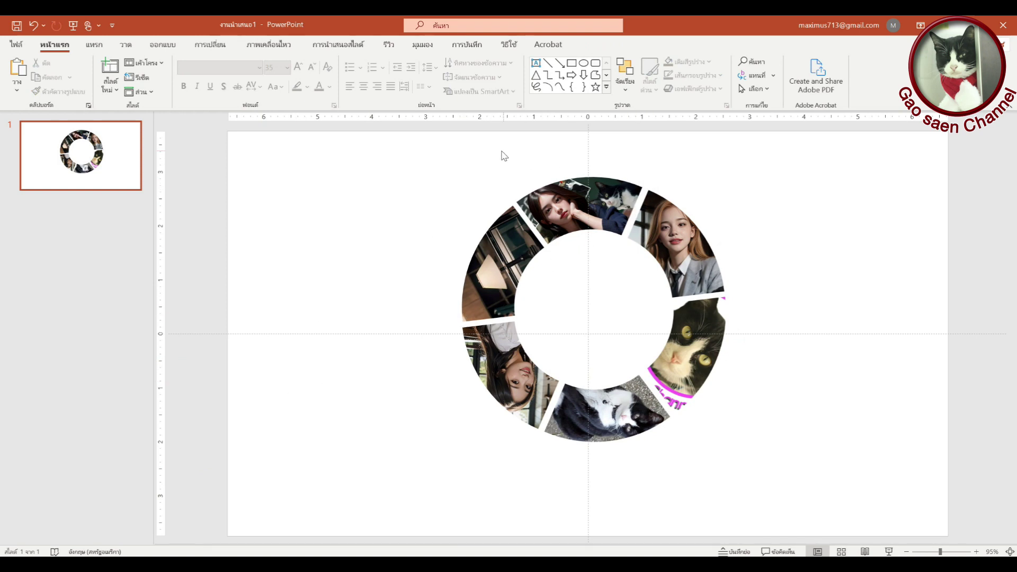
# Select all six photo segments of the ring and group them.
pyautogui.moveTo(393, 159); pyautogui.dragTo(826, 507)
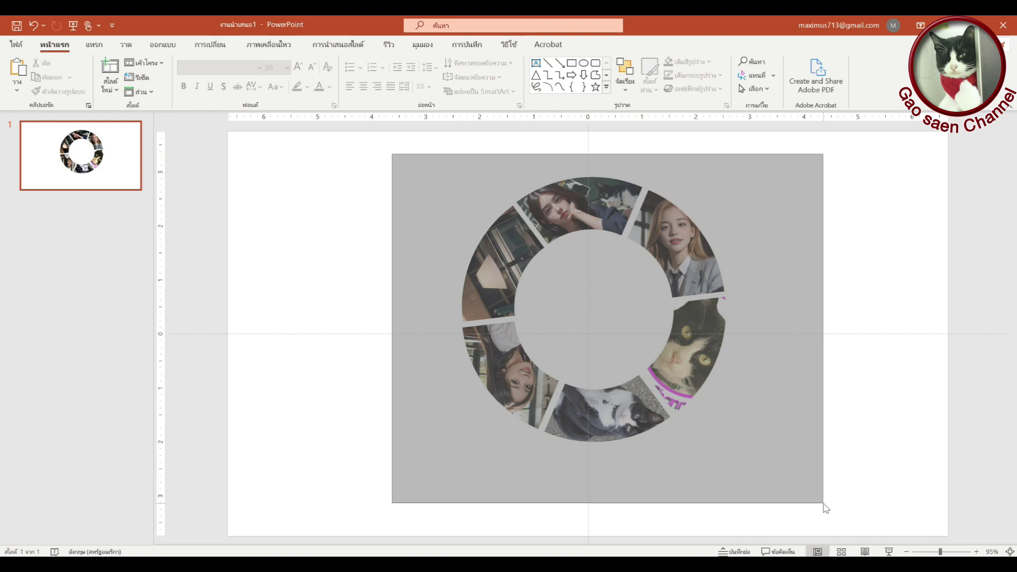
pyautogui.moveTo(385, 138); pyautogui.dragTo(890, 532)
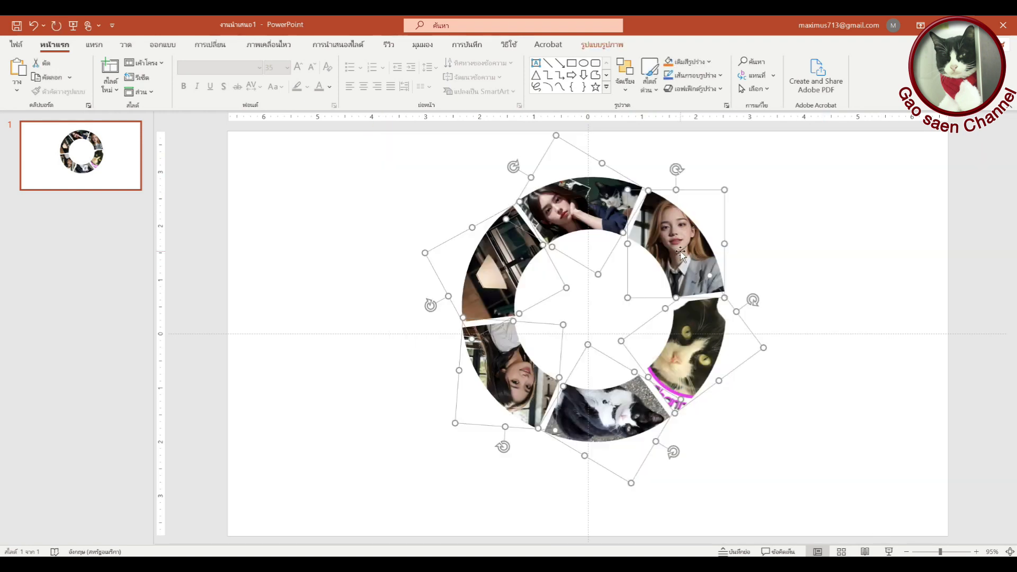
pyautogui.rightClick(682, 253)
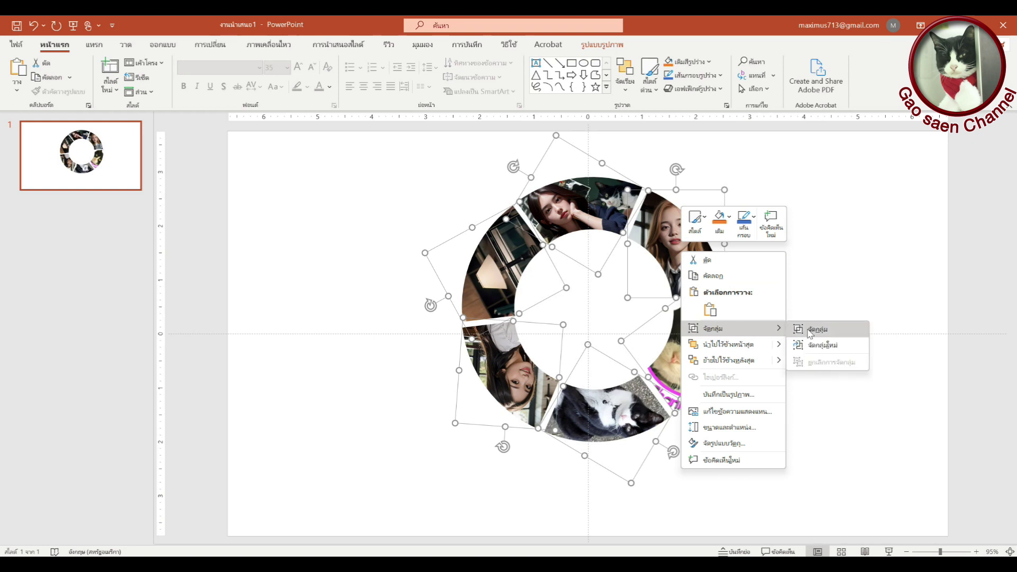
pyautogui.click(811, 329)
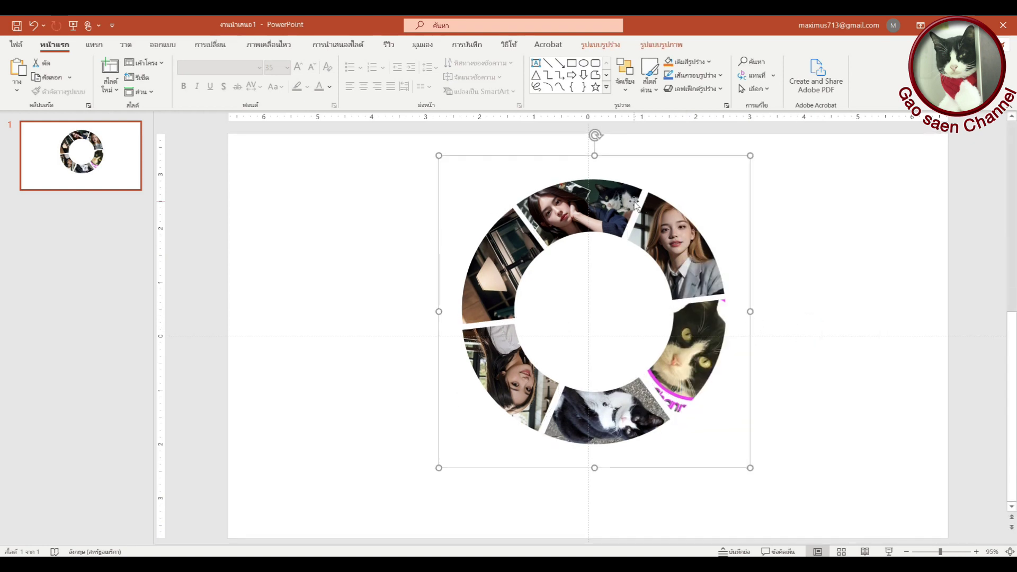
# Enlarge the grouped photo ring from opposite corners and reposition it.
pyautogui.moveTo(689, 259); pyautogui.dragTo(680, 286)
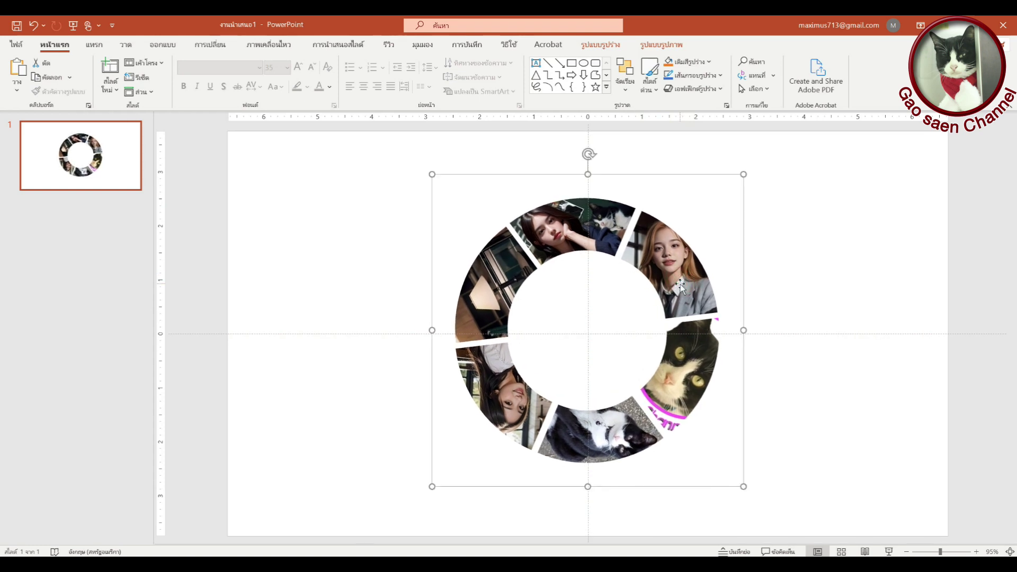
pyautogui.hotkey('ctrl', 'z')
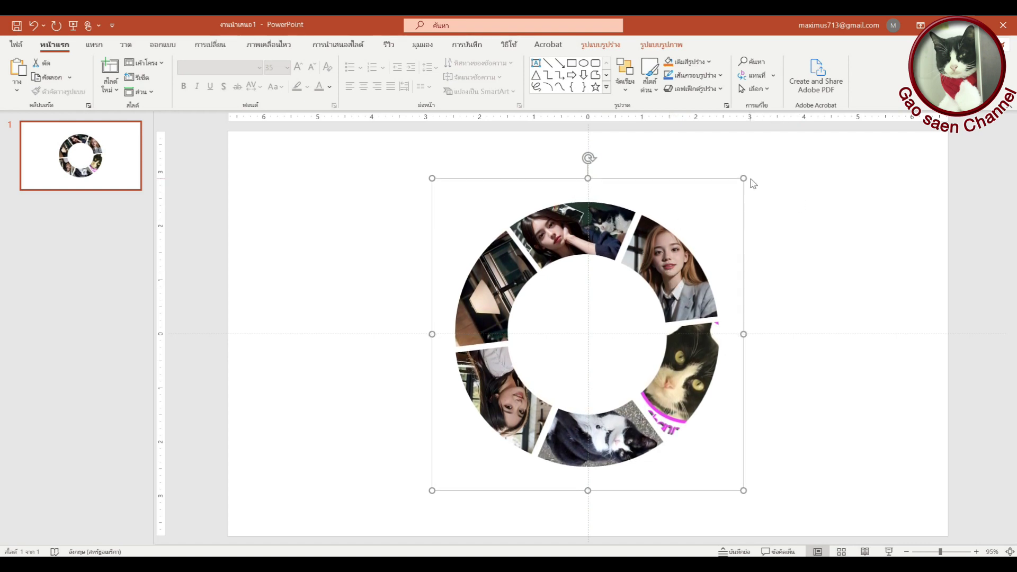
pyautogui.moveTo(743, 180); pyautogui.dragTo(808, 136)
pyautogui.moveTo(433, 493); pyautogui.dragTo(396, 530)
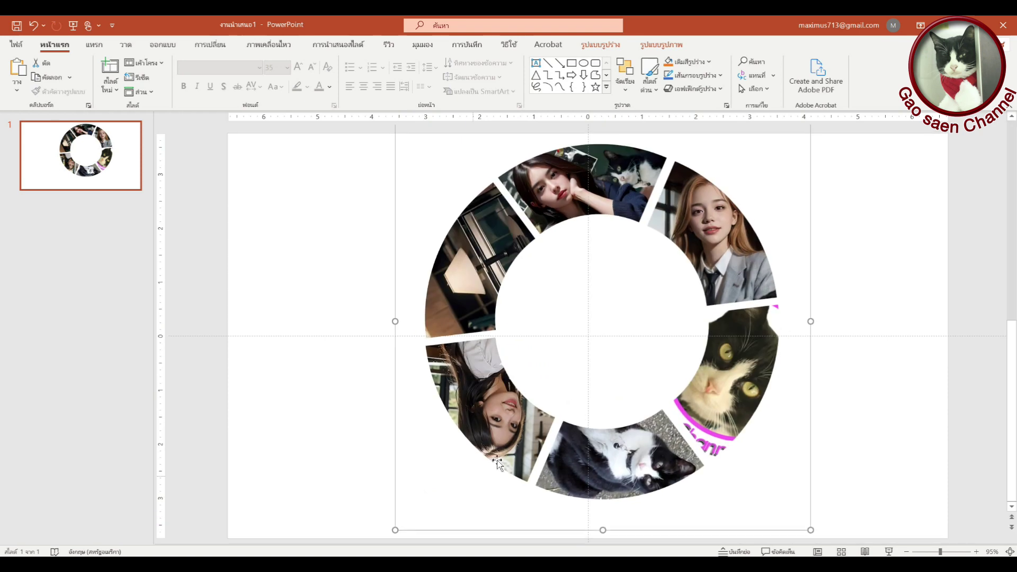
pyautogui.moveTo(746, 246); pyautogui.dragTo(731, 255)
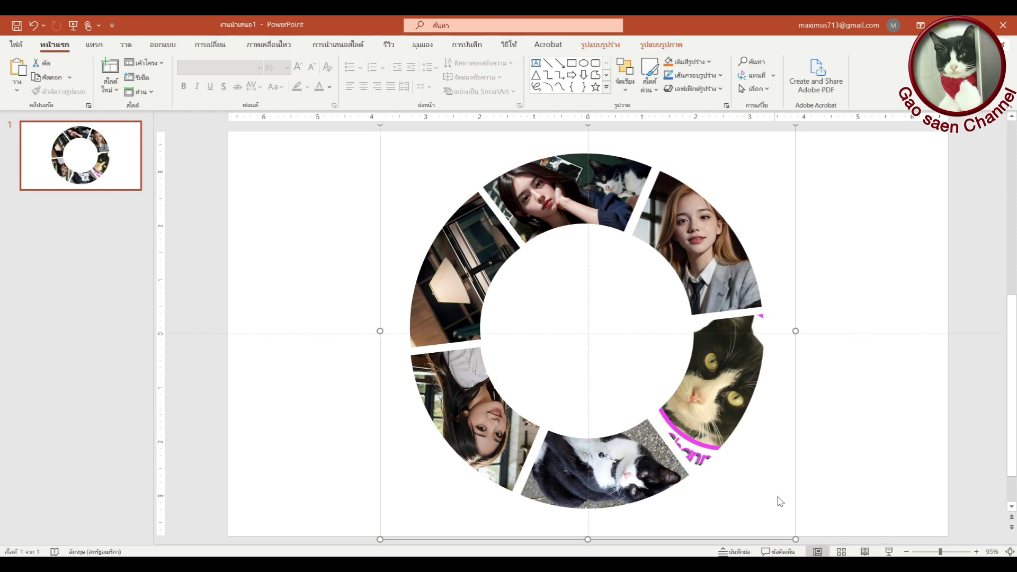
# Zoom out to 57% and recentre the photo ring on the slide.
pyautogui.click(924, 554)
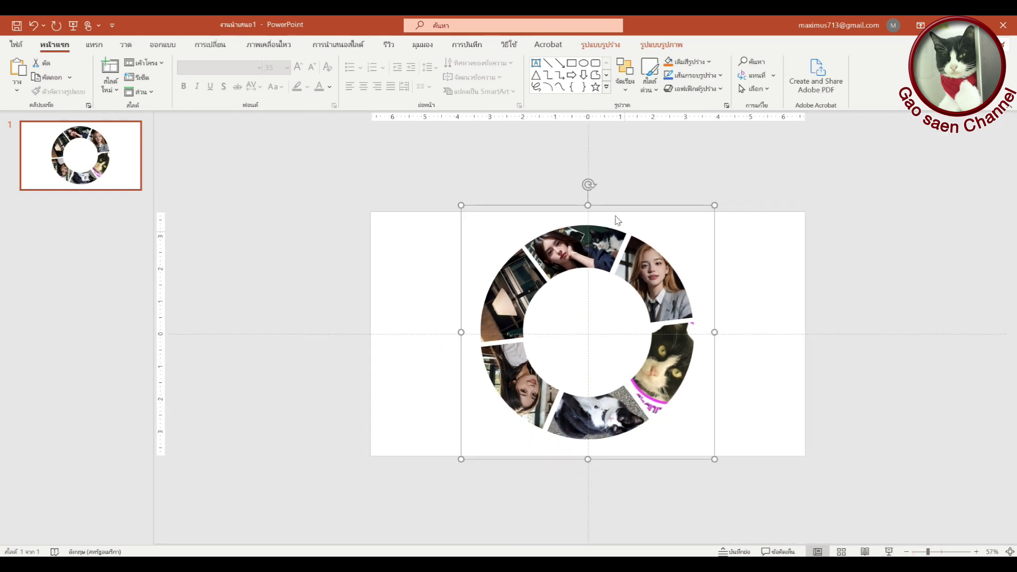
pyautogui.moveTo(585, 186); pyautogui.dragTo(584, 188)
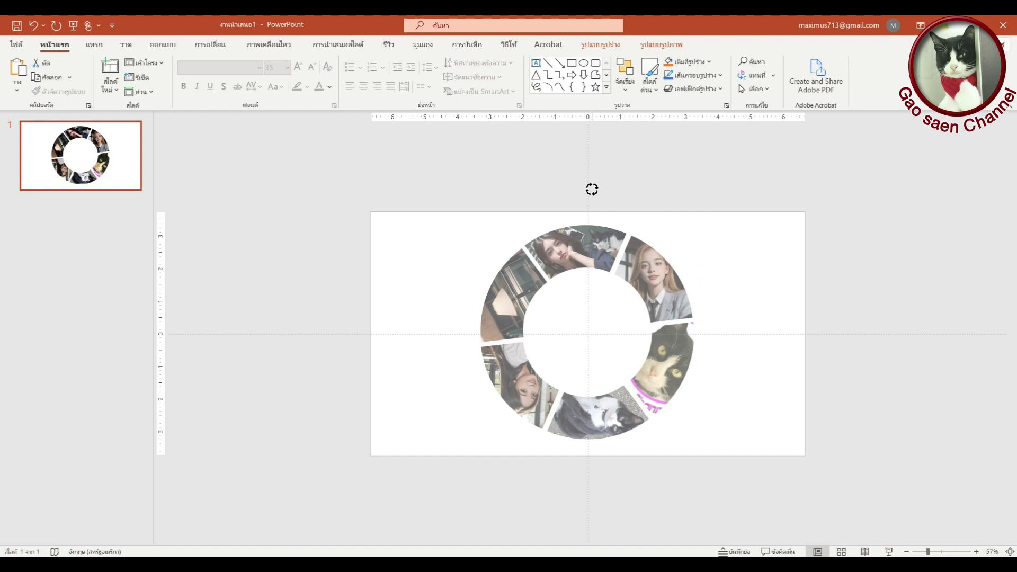
pyautogui.click(588, 186)
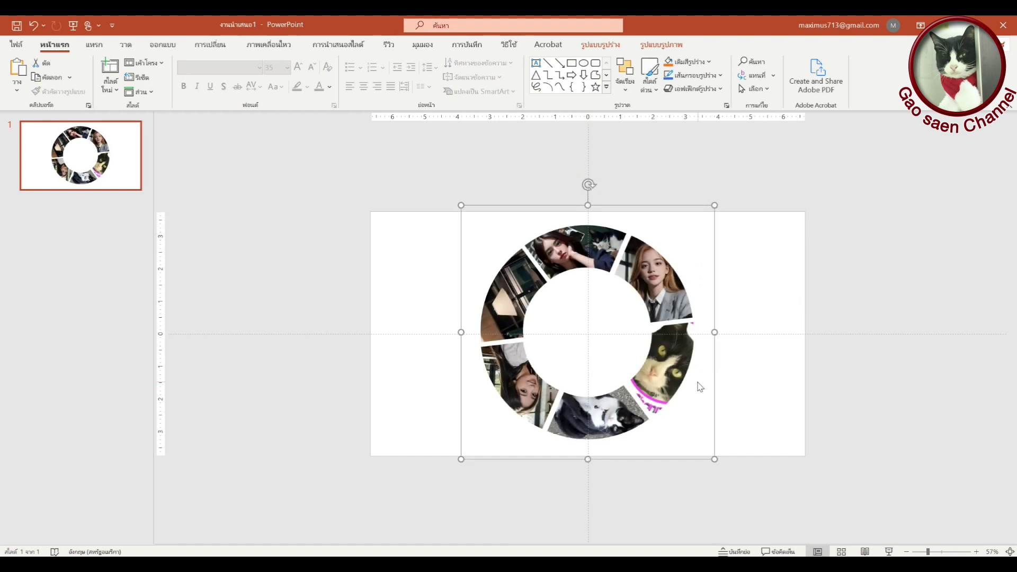
pyautogui.moveTo(660, 394); pyautogui.dragTo(659, 396)
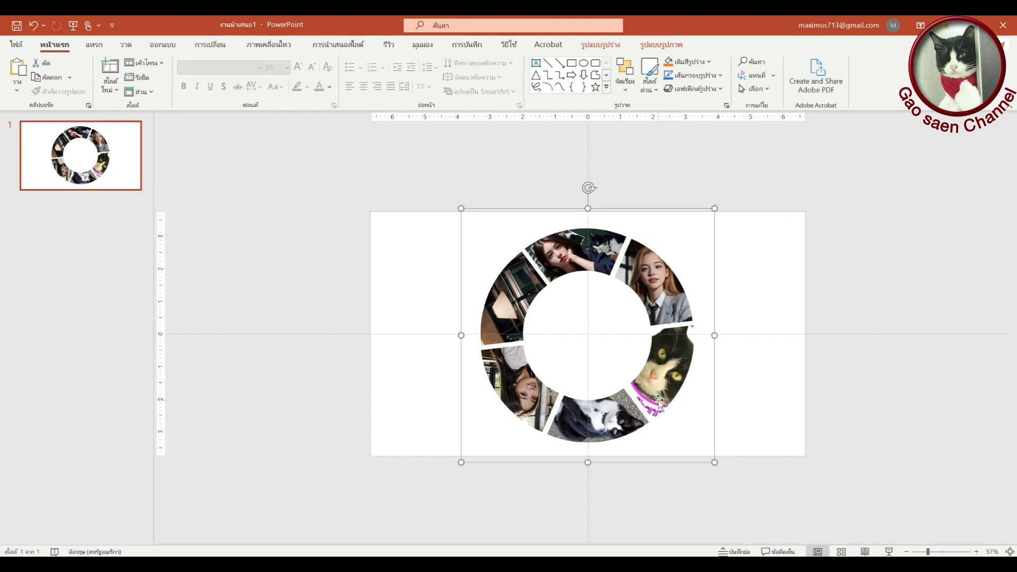
pyautogui.click(572, 336)
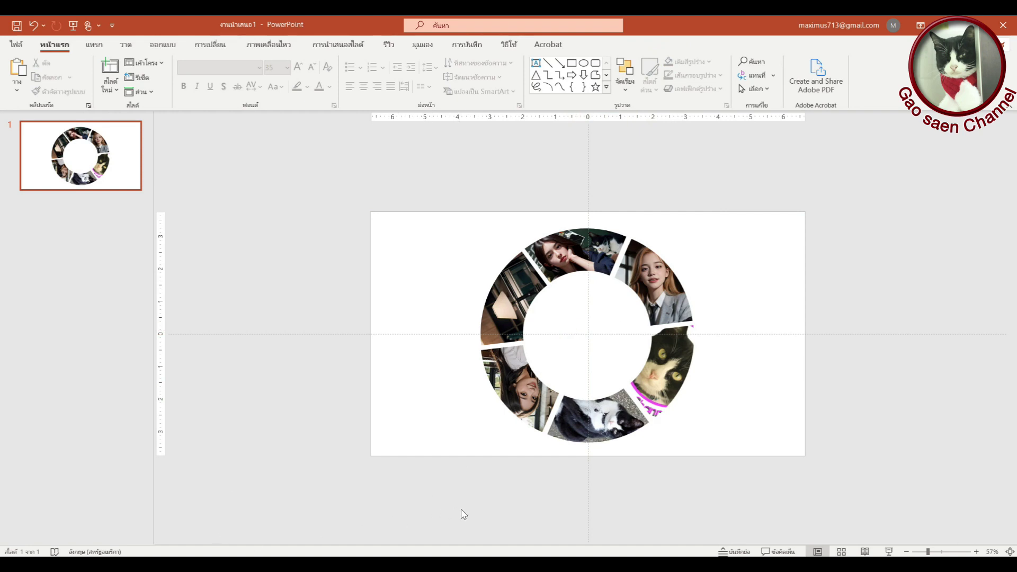
# Add a GAO SAEN text box inside the ring, widened to one line and centred.
pyautogui.click(95, 48)
pyautogui.click(513, 74)
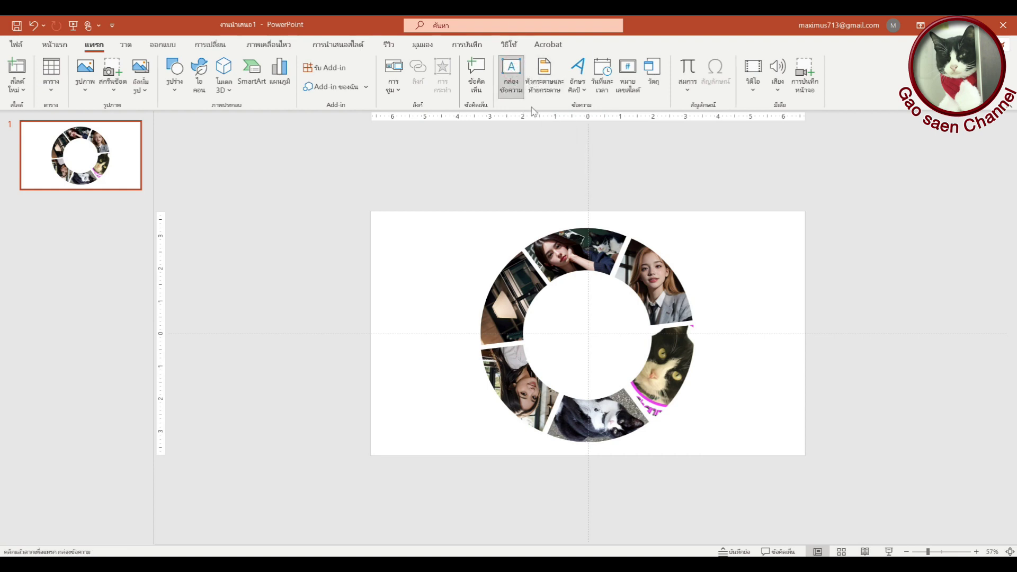
pyautogui.click(552, 327)
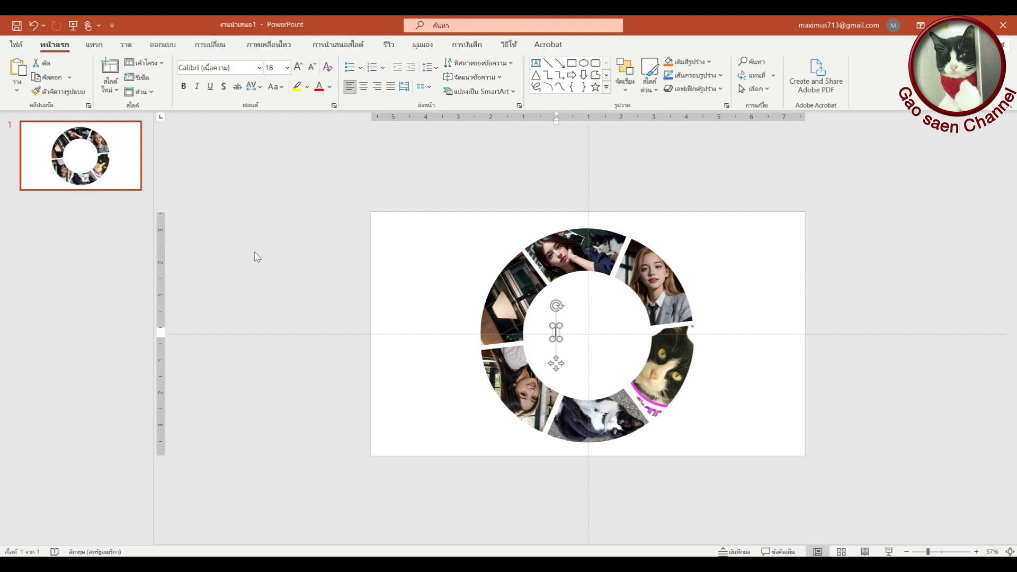
pyautogui.write('GAO SAEN')
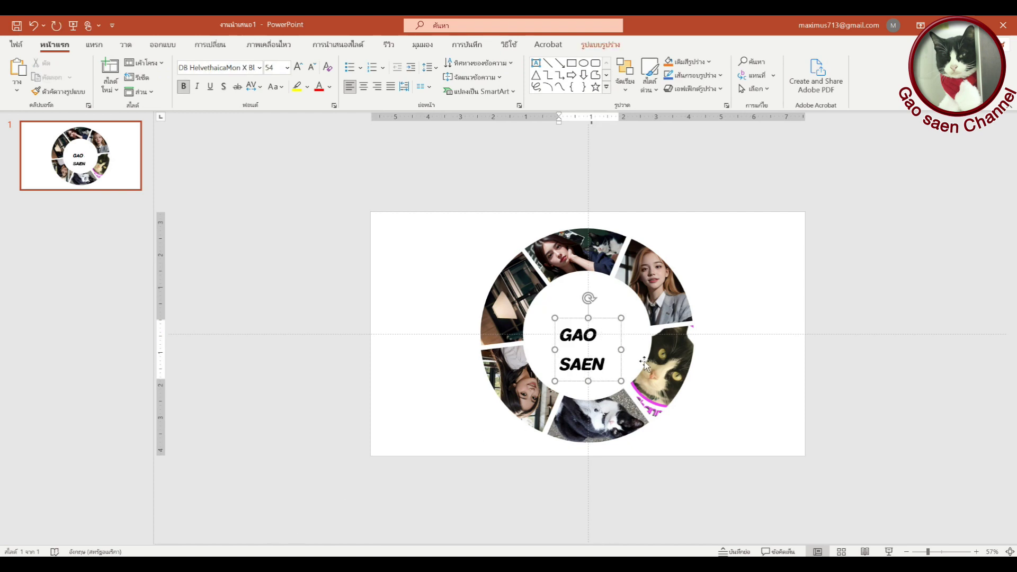
pyautogui.moveTo(621, 349); pyautogui.dragTo(653, 349)
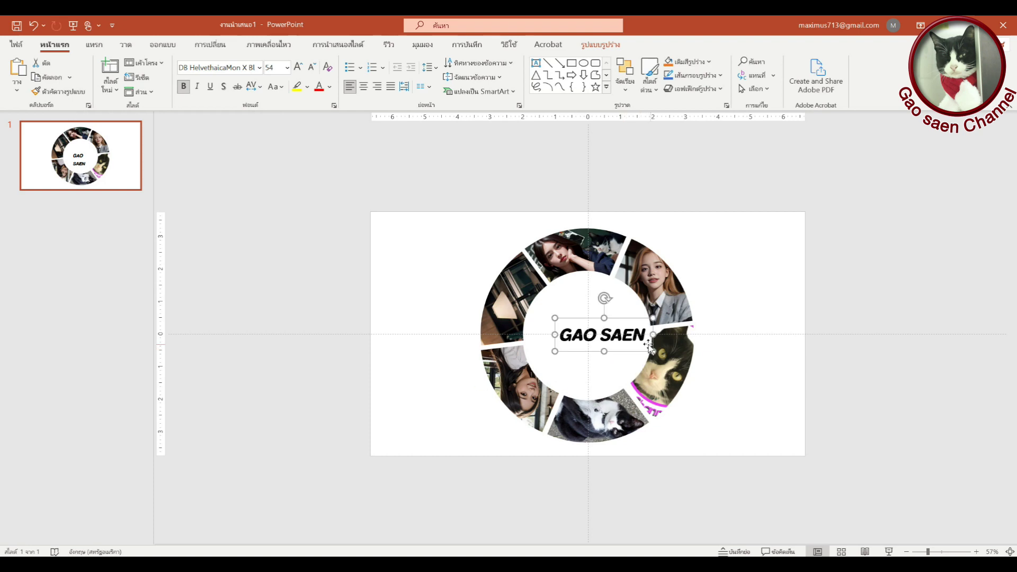
pyautogui.moveTo(617, 319); pyautogui.dragTo(601, 317)
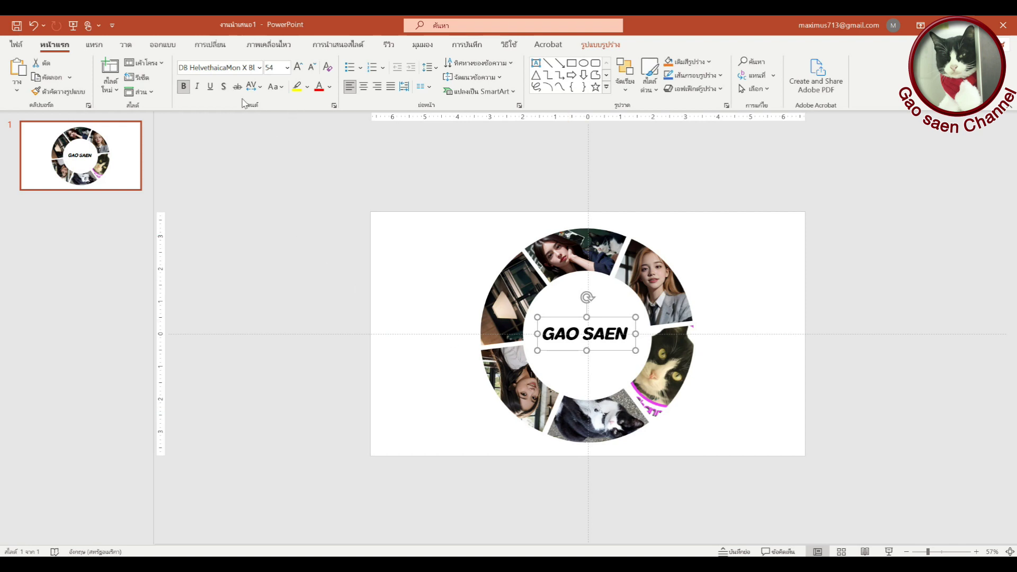
# Pick a custom font colour from the spectrum in the Colors dialog.
pyautogui.click(328, 88)
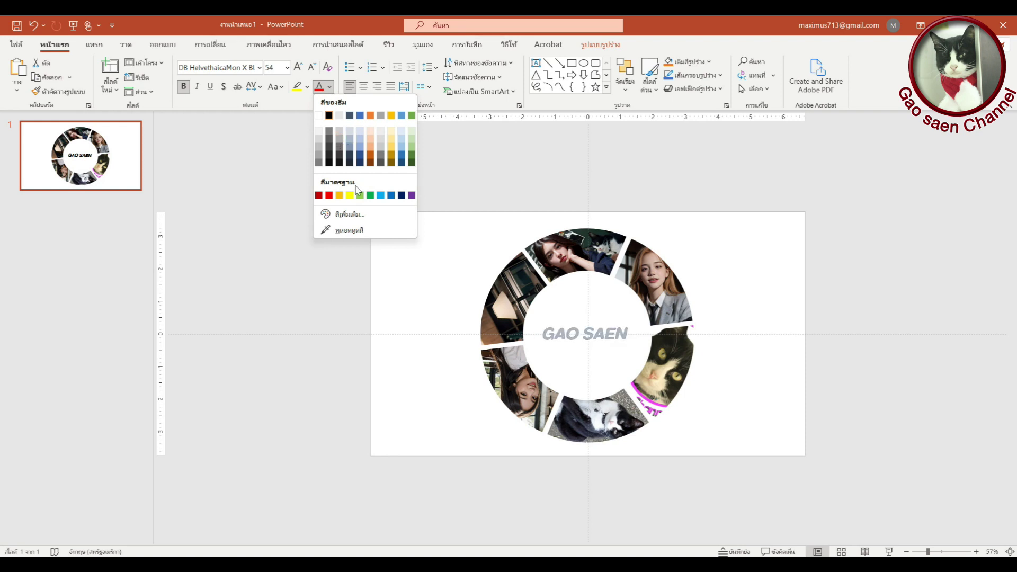
pyautogui.click(349, 215)
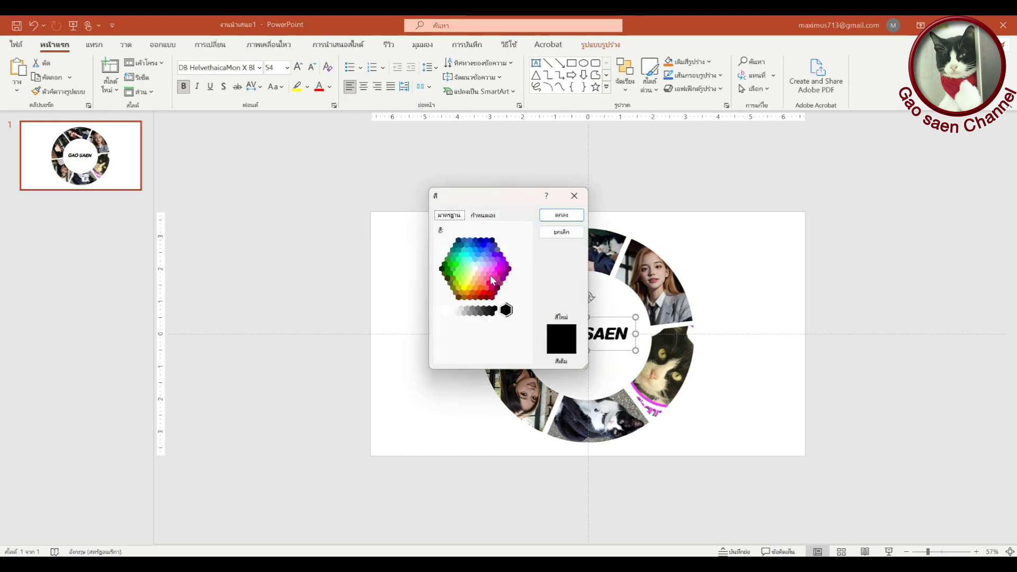
pyautogui.click(494, 215)
pyautogui.click(504, 245)
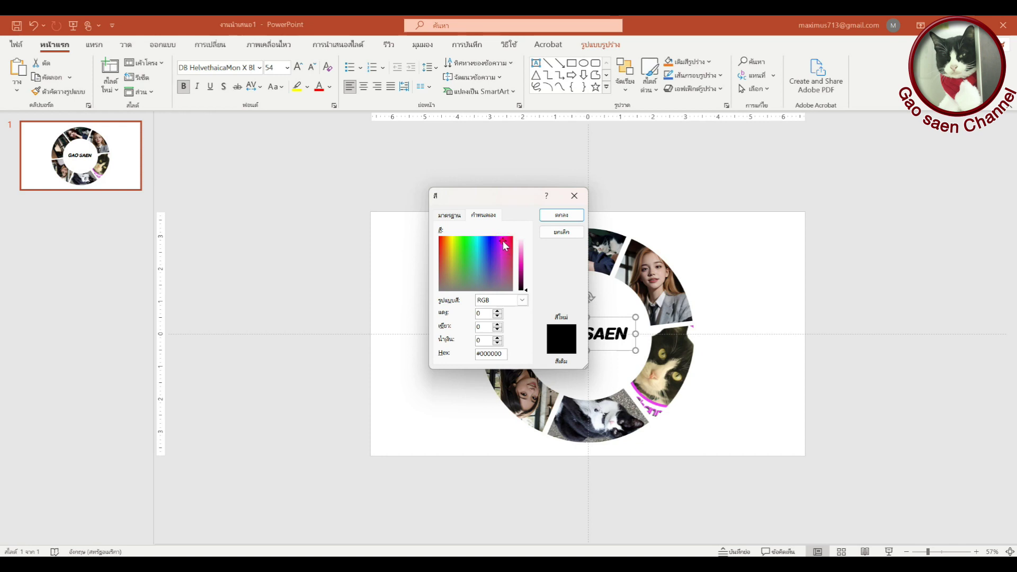
pyautogui.click(550, 221)
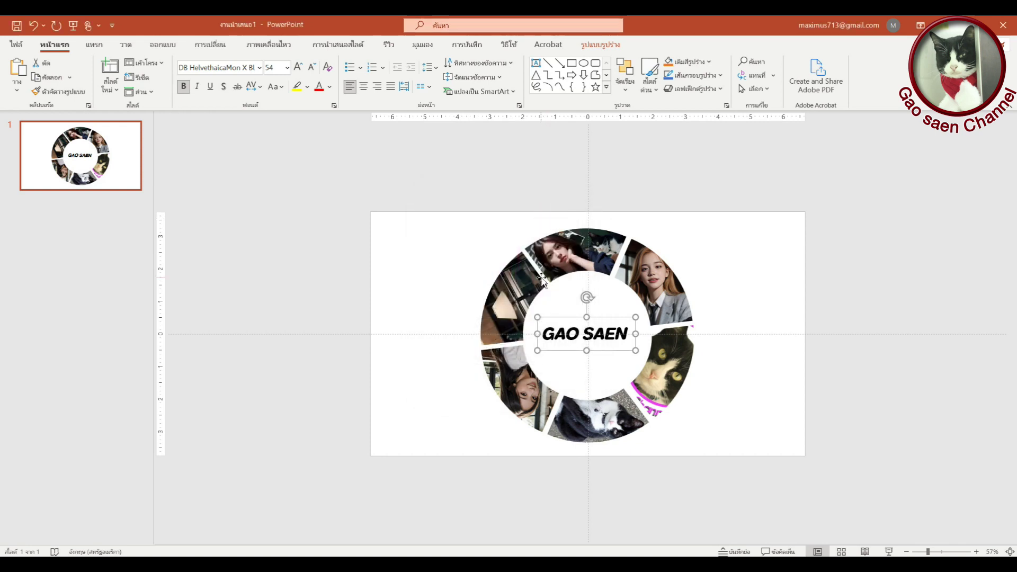
# Select all the GAO SAEN text, colour it pink, and deselect the box.
pyautogui.click(593, 340)
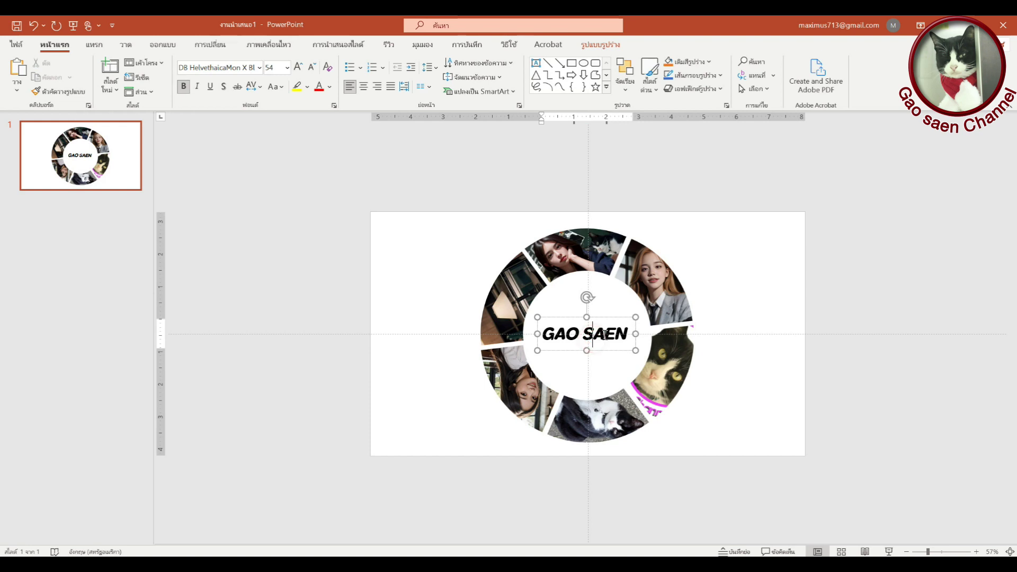
pyautogui.click(627, 332)
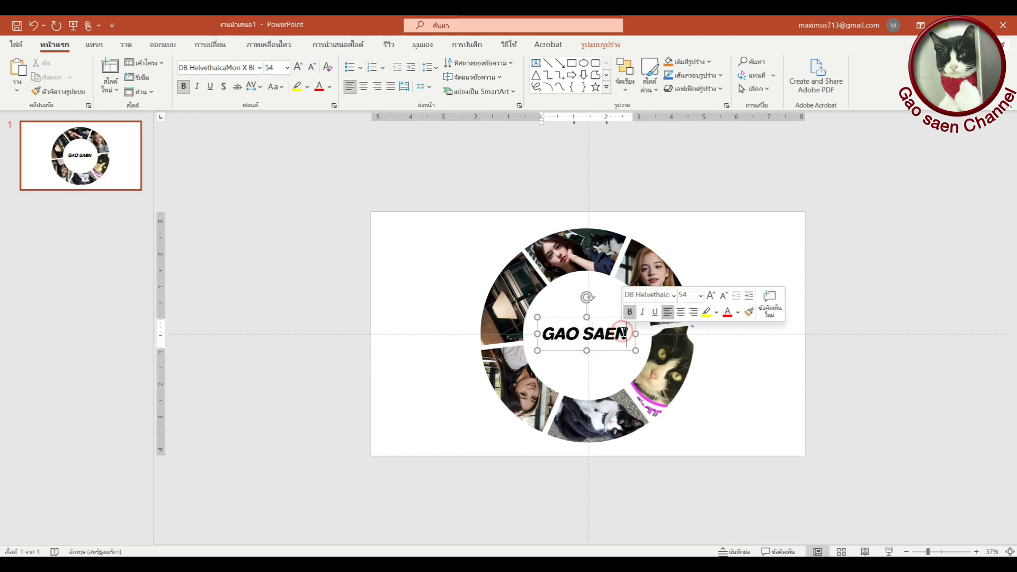
pyautogui.moveTo(626, 332); pyautogui.dragTo(540, 341)
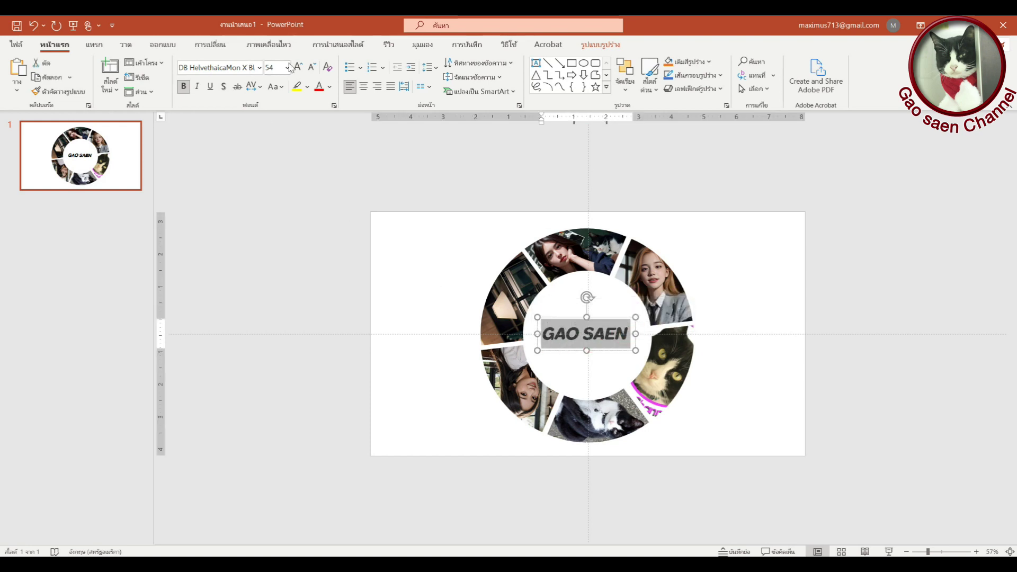
pyautogui.click(321, 89)
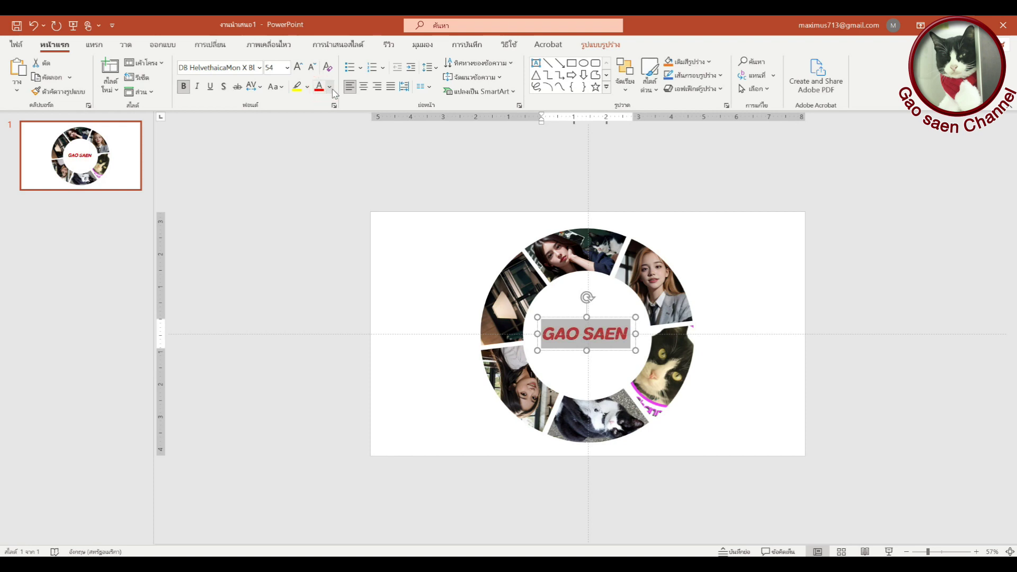
pyautogui.click(329, 87)
pyautogui.click(364, 249)
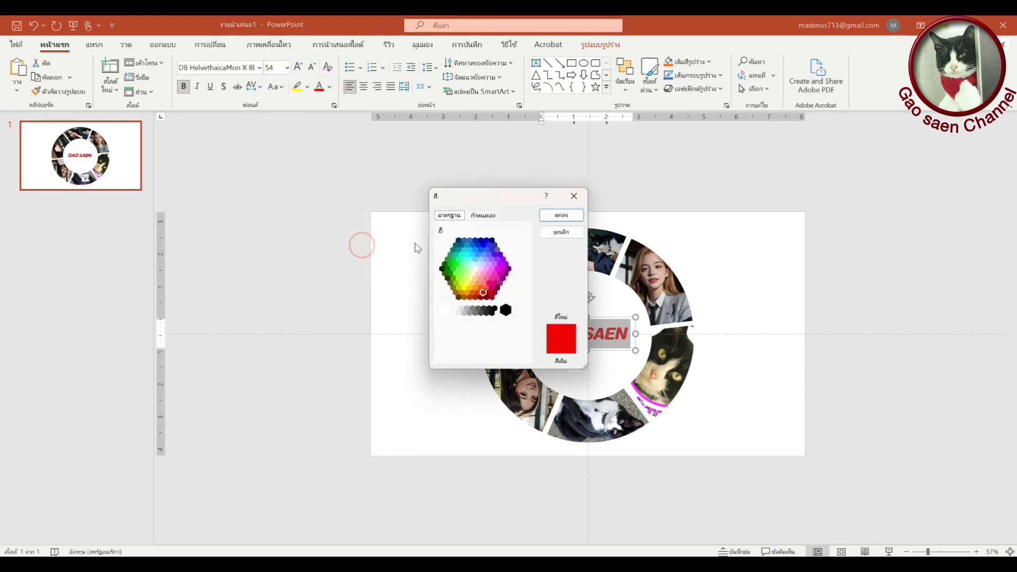
pyautogui.click(496, 275)
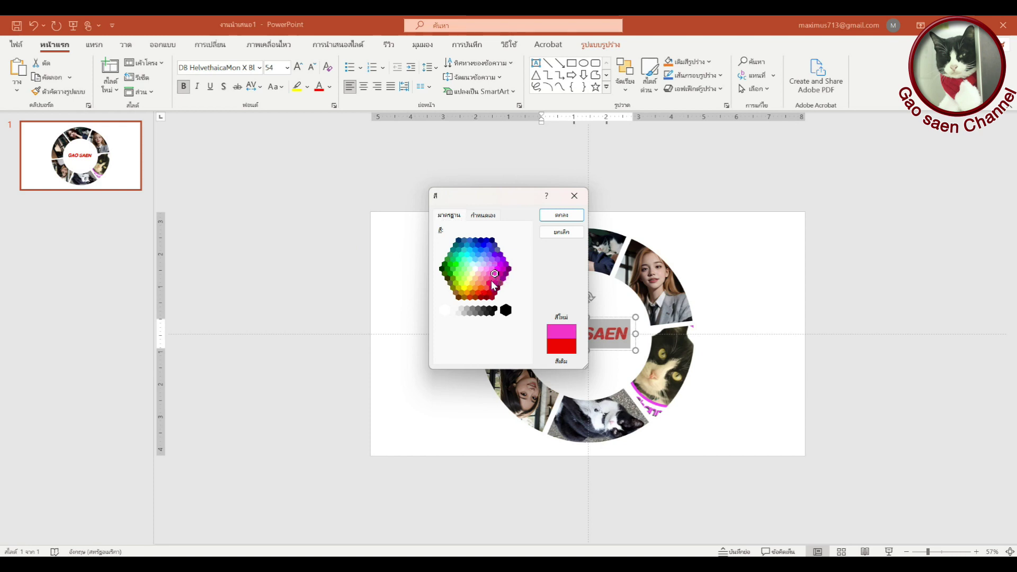
pyautogui.click(562, 215)
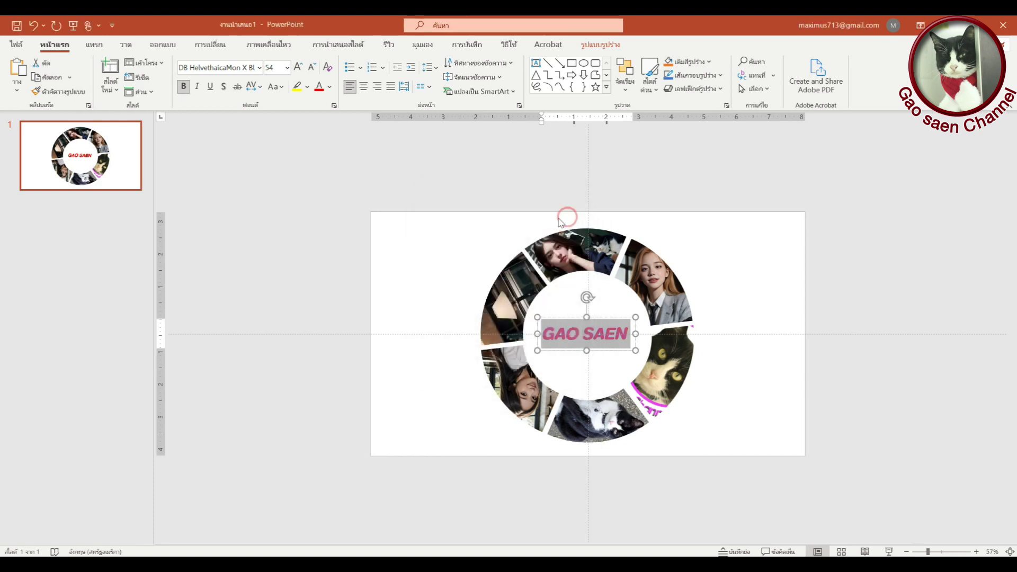
pyautogui.click(488, 196)
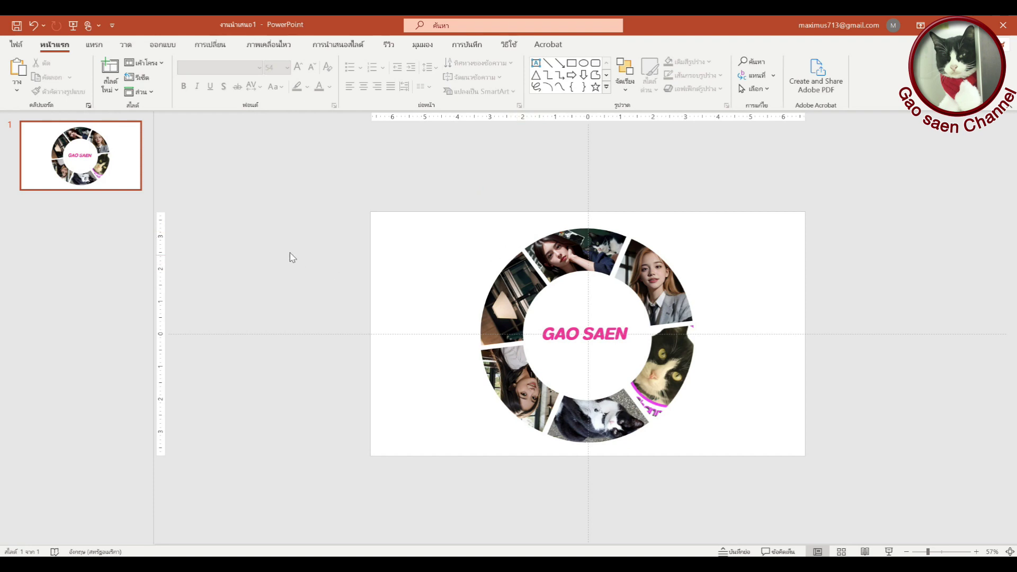
# Duplicate slide 1 from its thumbnail's right-click menu.
pyautogui.click(72, 141)
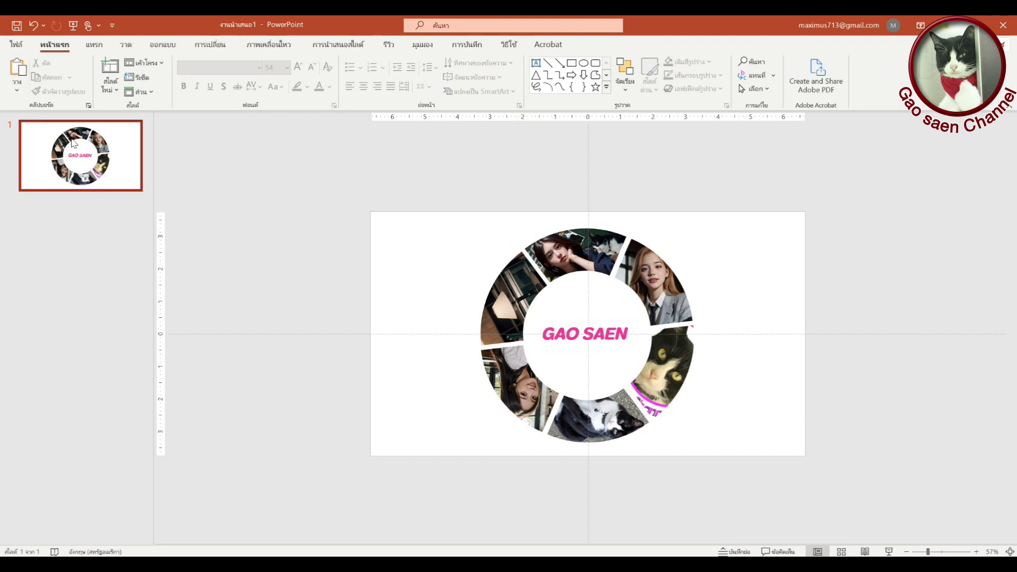
pyautogui.rightClick(120, 174)
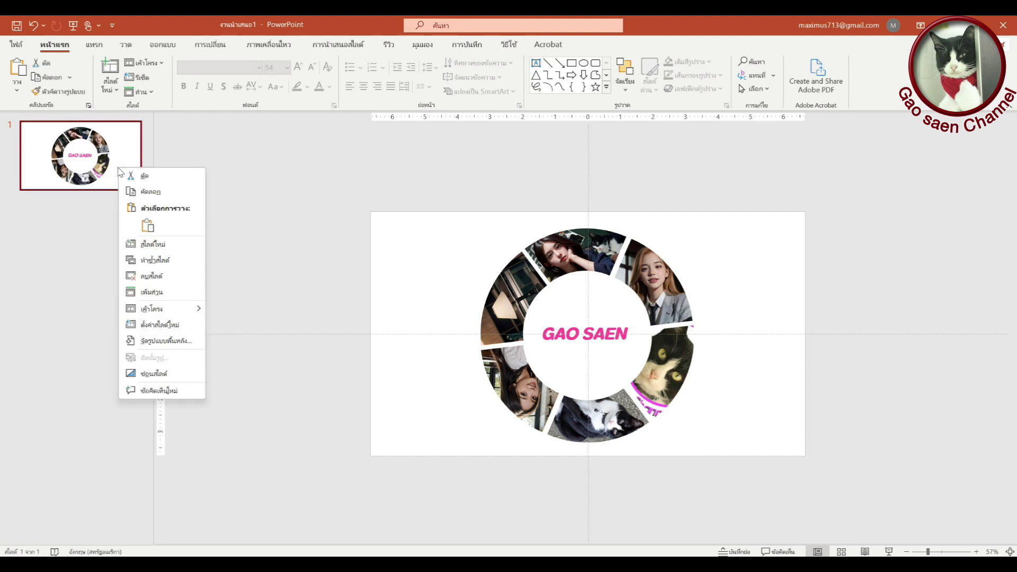
pyautogui.click(168, 262)
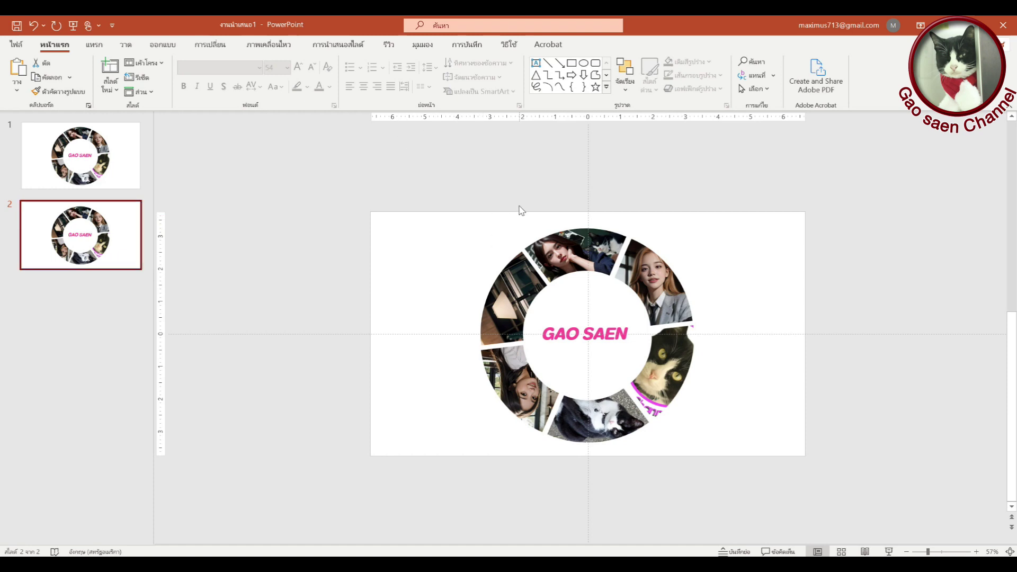
# Move the photo ring and its title to the slide's left edge and shrink the ring.
pyautogui.moveTo(435, 177); pyautogui.dragTo(739, 508)
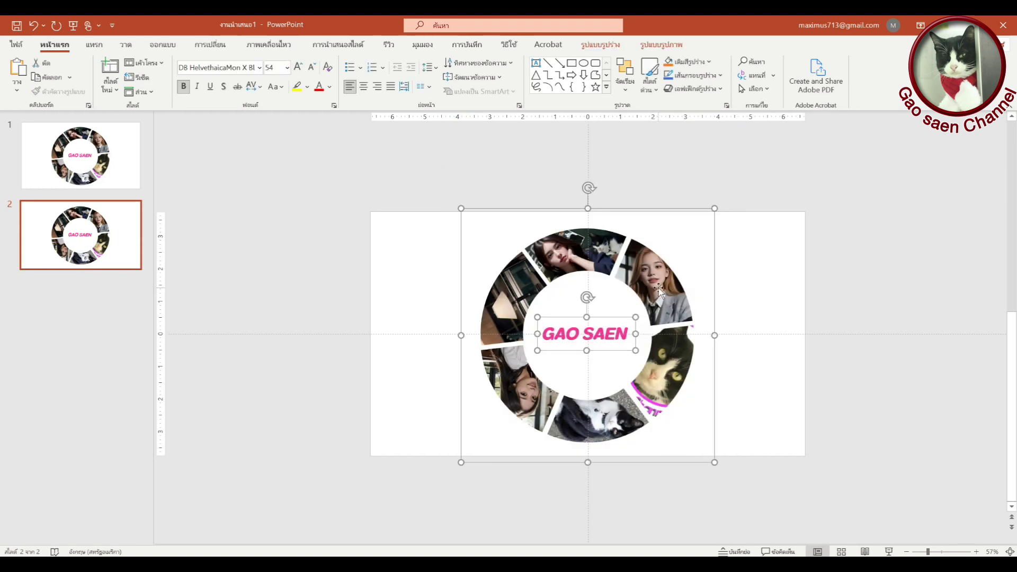
pyautogui.moveTo(659, 288); pyautogui.dragTo(462, 288)
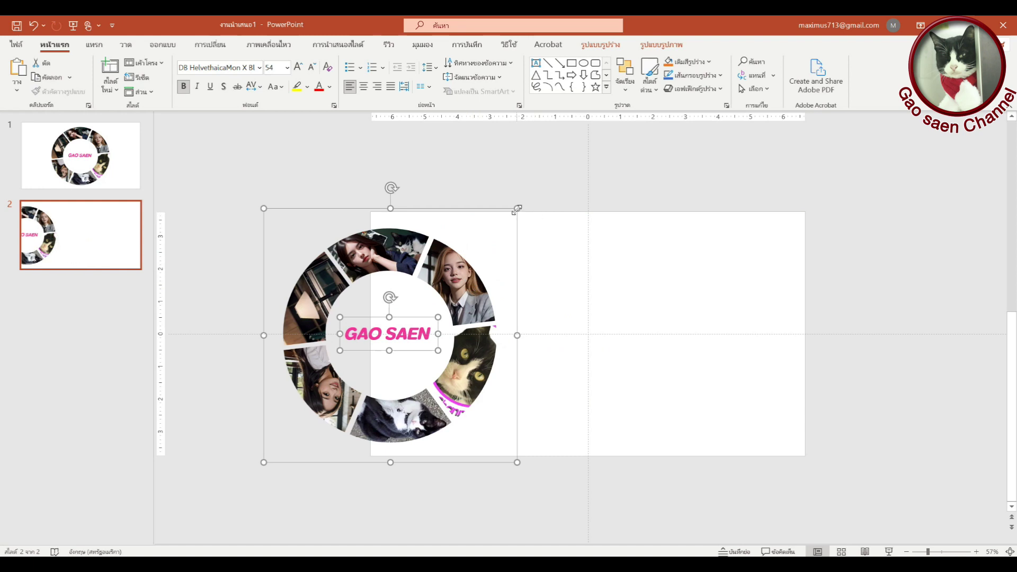
pyautogui.moveTo(517, 210); pyautogui.dragTo(492, 232)
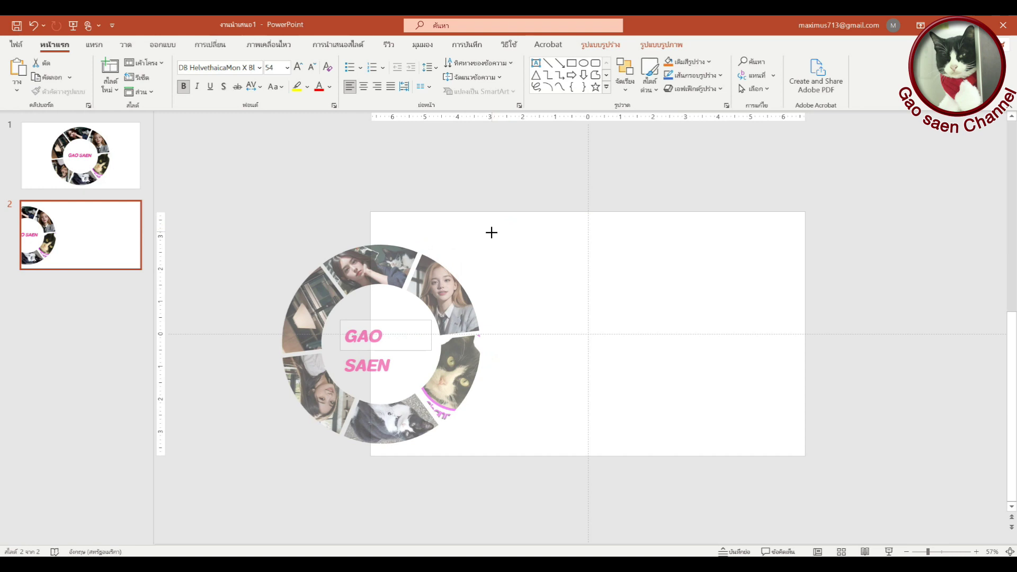
pyautogui.moveTo(492, 232); pyautogui.dragTo(490, 235)
pyautogui.moveTo(427, 298); pyautogui.dragTo(427, 281)
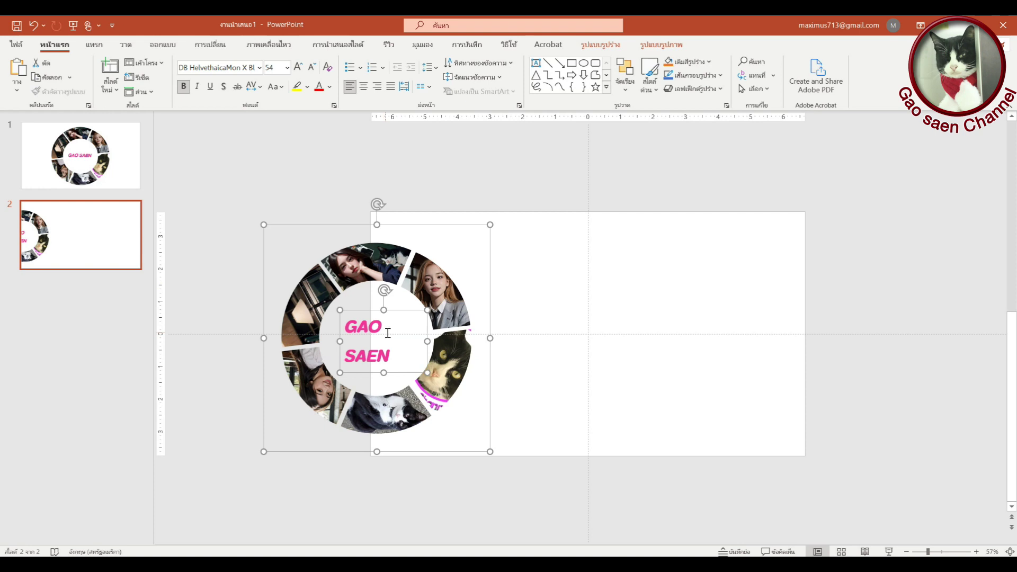
pyautogui.moveTo(450, 322); pyautogui.dragTo(461, 324)
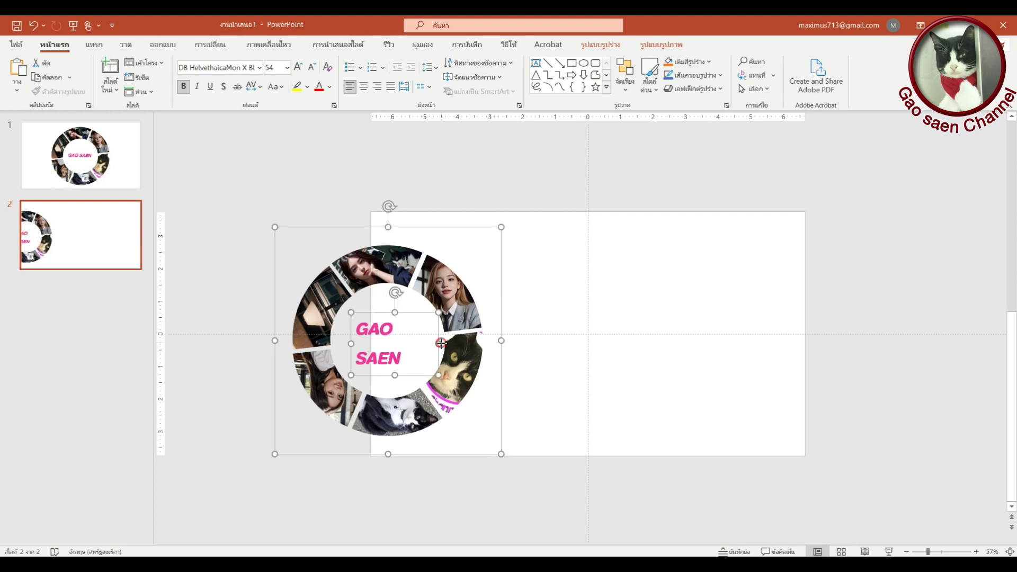
pyautogui.hotkey('ctrl', 'z')
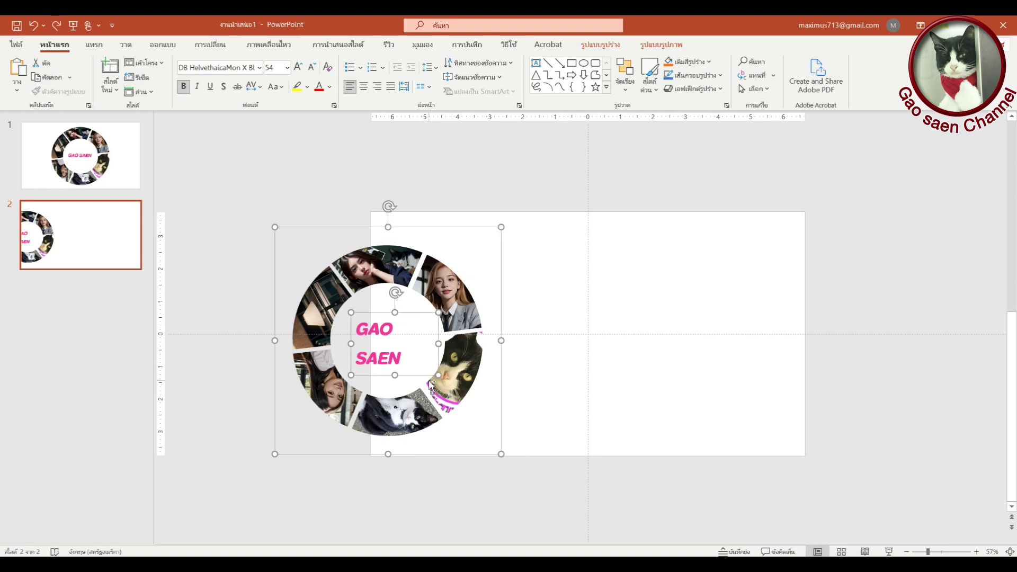
pyautogui.click(584, 277)
# Widen the GAO SAEN title, reduce it to 44 pt, and centre it in the ring.
pyautogui.click(388, 354)
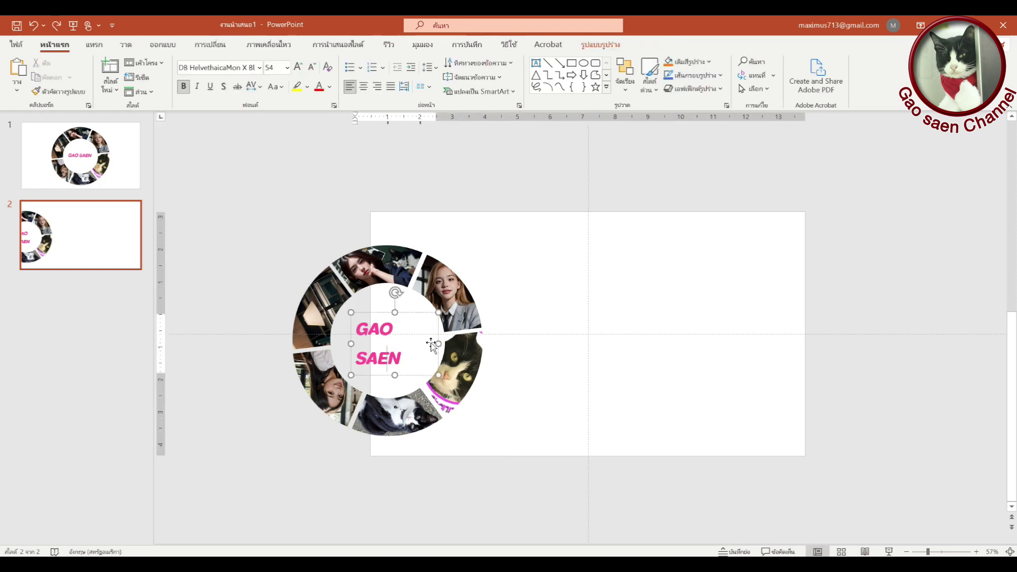
pyautogui.moveTo(432, 344); pyautogui.dragTo(451, 345)
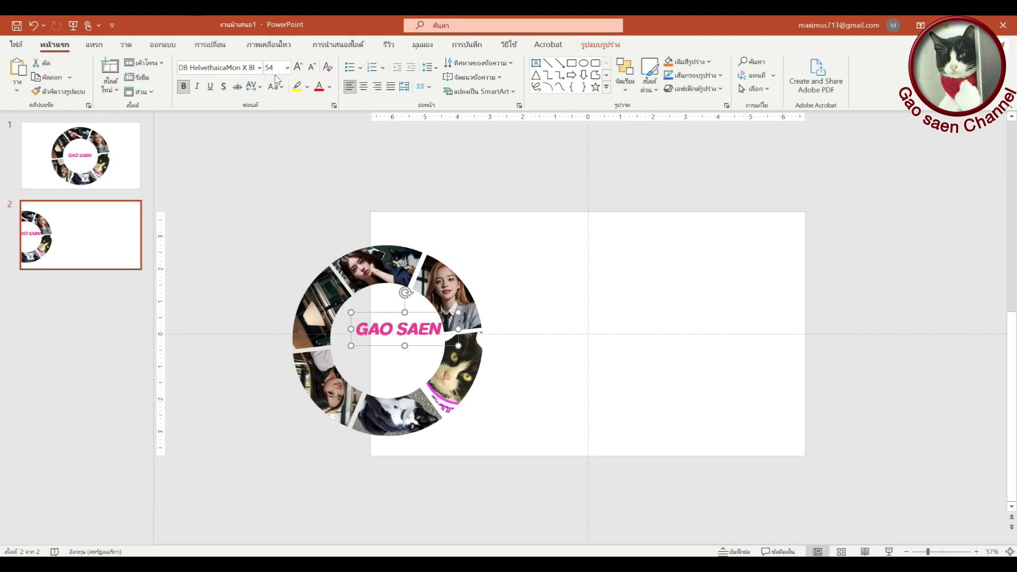
pyautogui.click(312, 67)
pyautogui.click(312, 68)
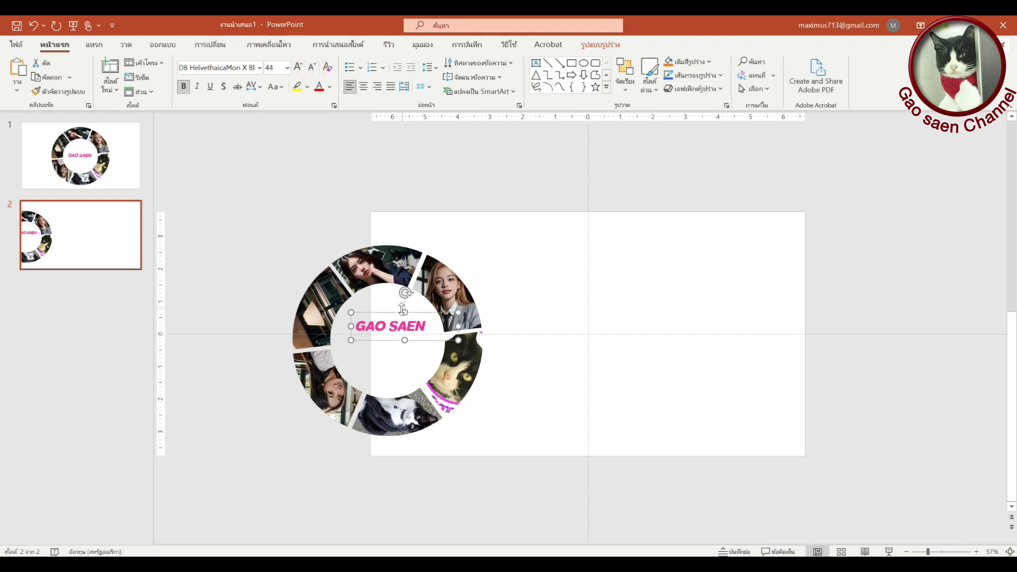
pyautogui.moveTo(415, 312); pyautogui.dragTo(432, 320)
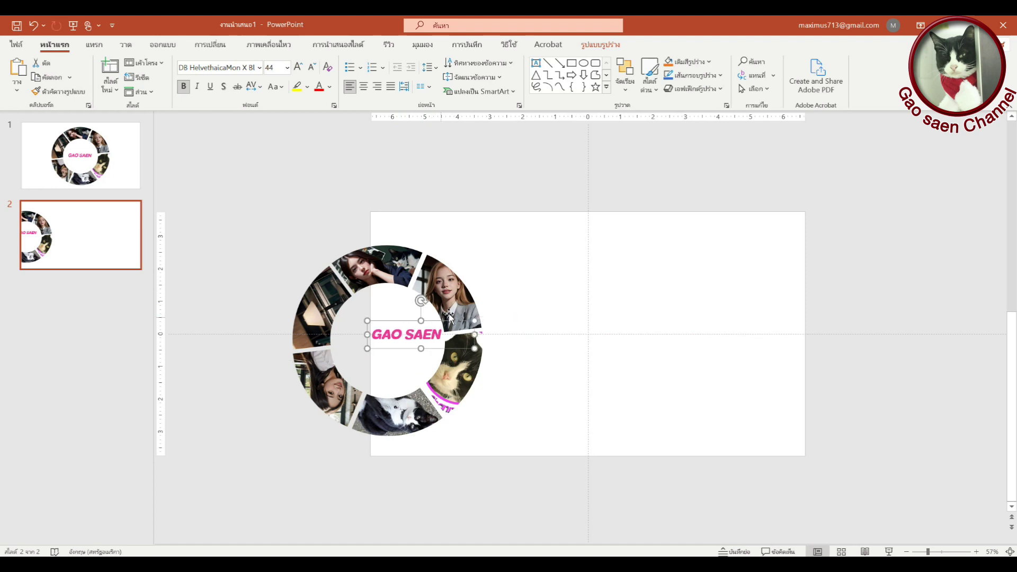
pyautogui.click(526, 244)
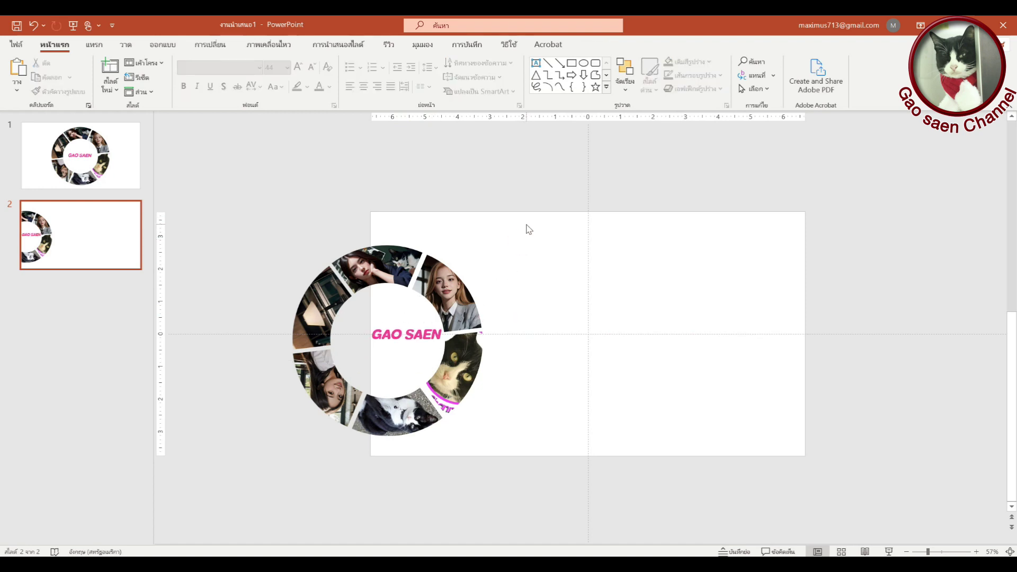
# Nudge the ring group and its GAO SAEN title slightly to the right.
pyautogui.click(422, 270)
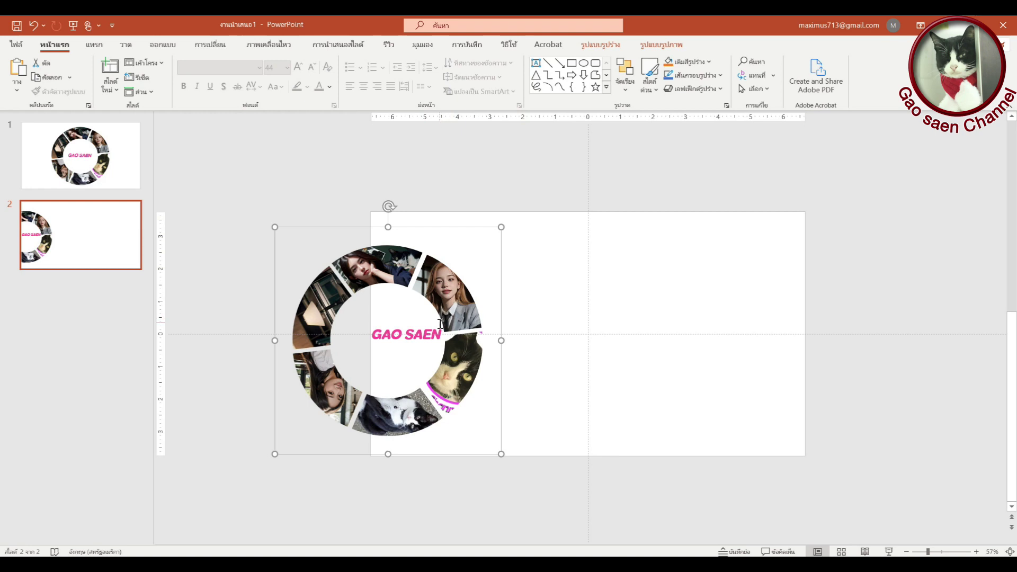
pyautogui.click(427, 337)
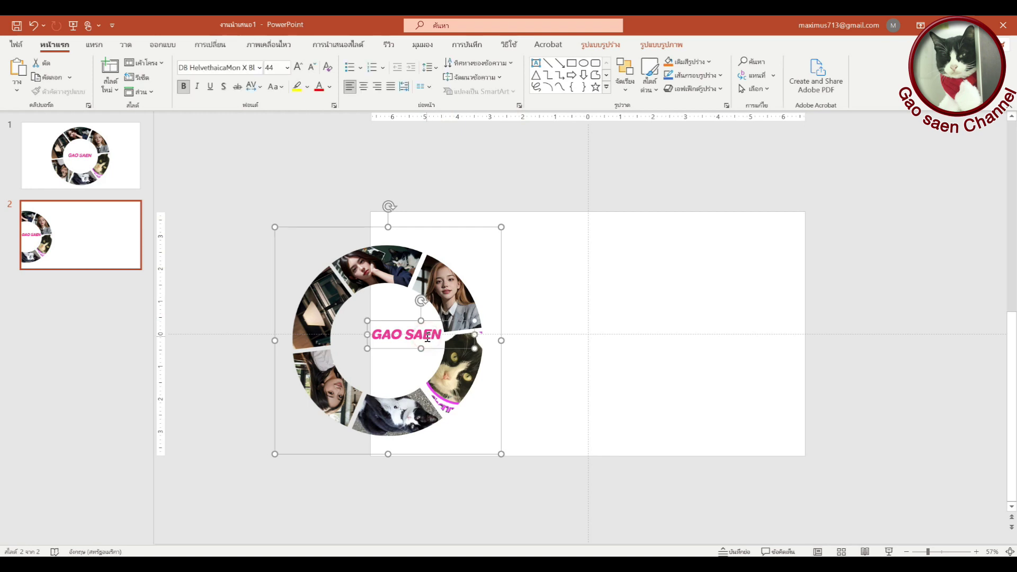
pyautogui.hotkey('ctrl', 'z')
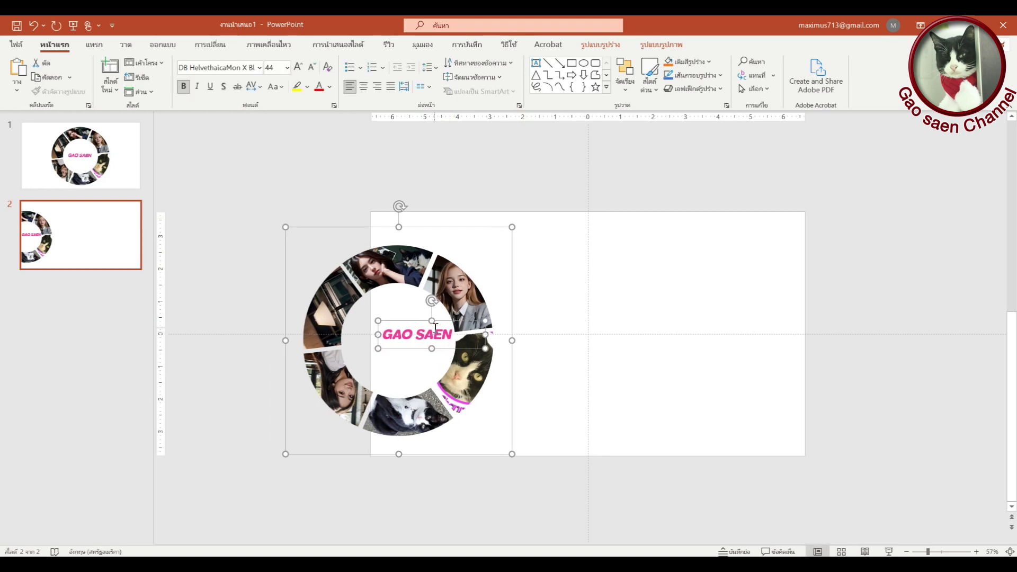
pyautogui.hotkey('ctrl', 'z')
pyautogui.hotkey('ctrl', 'z')
pyautogui.hotkey('ctrl', 'z')
pyautogui.hotkey('ctrl', 'z')
pyautogui.hotkey('ctrl', 'z')
pyautogui.hotkey('ctrl', 'z')
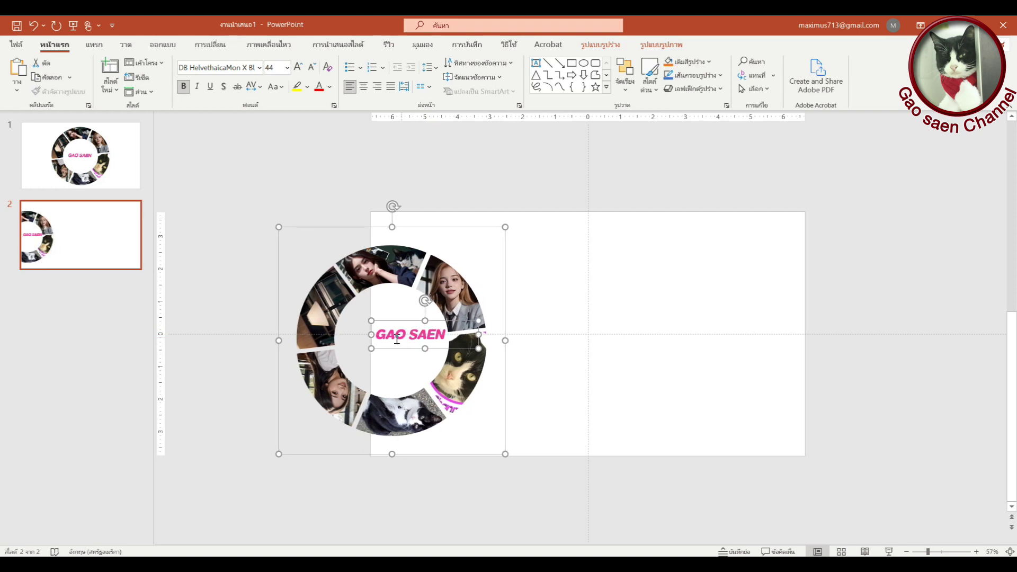
pyautogui.click(356, 312)
# Reselect the ring together with its title, leaving only the ring selected.
pyautogui.click(404, 335)
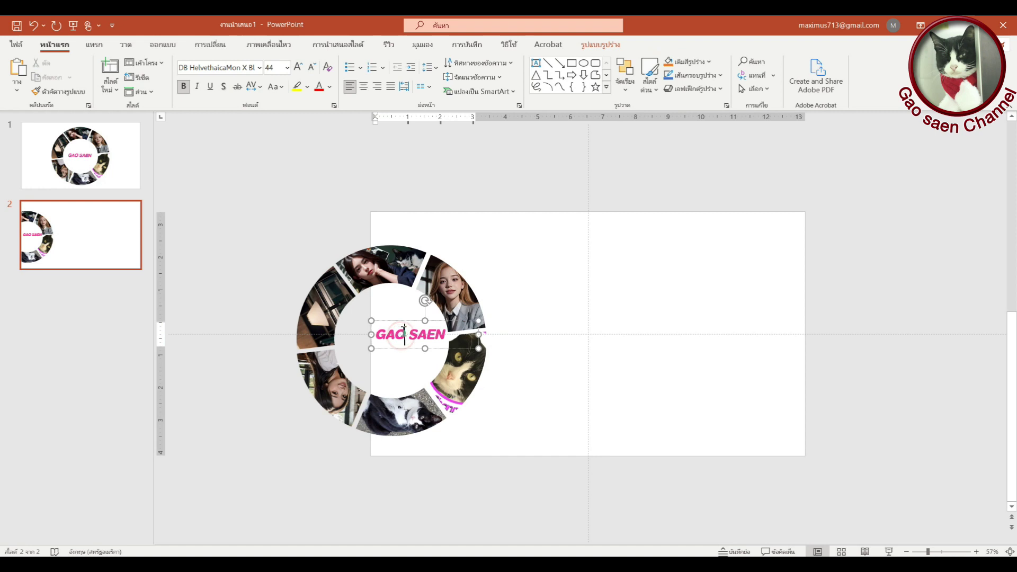
pyautogui.click(408, 321)
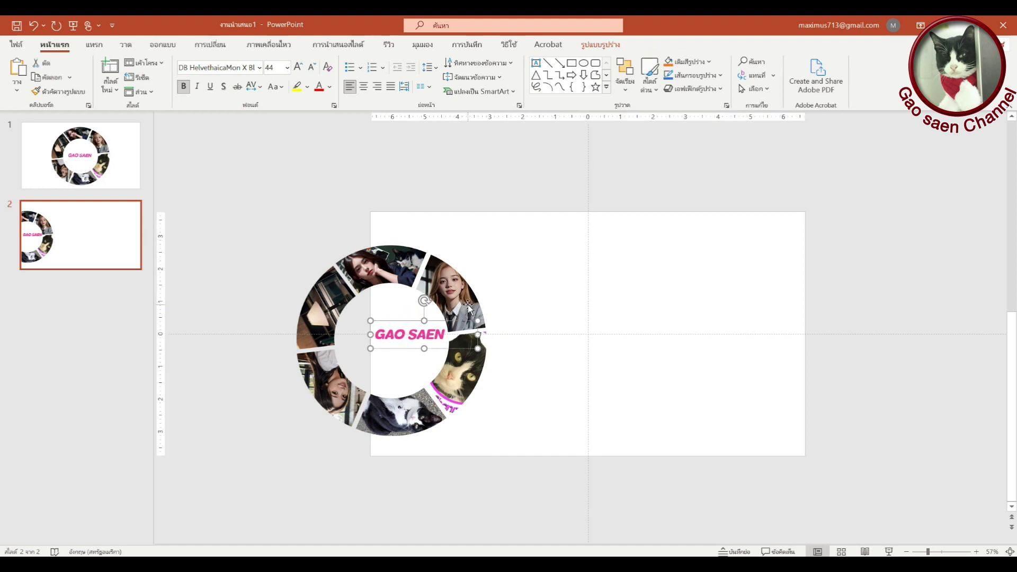
pyautogui.click(462, 189)
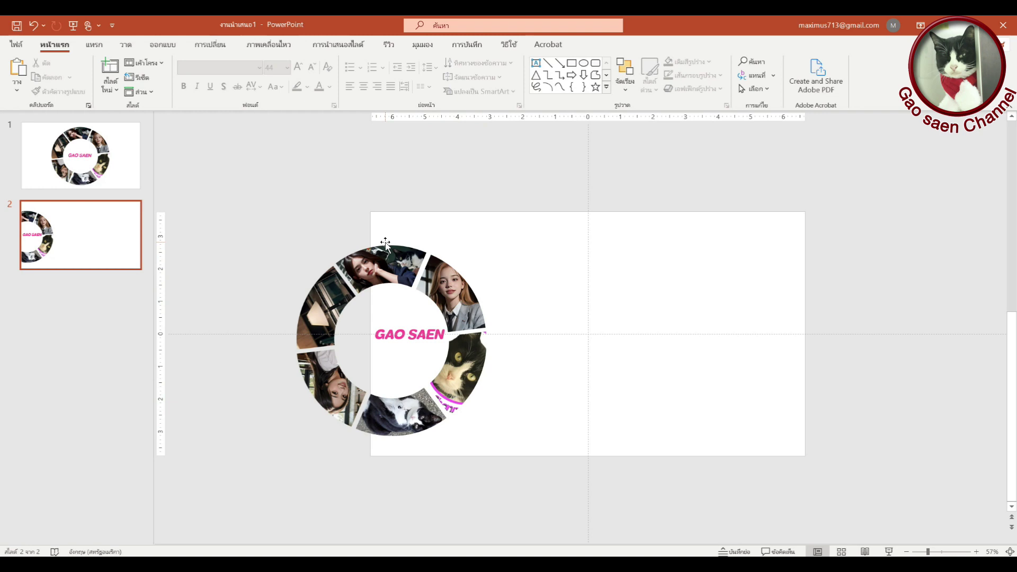
pyautogui.moveTo(253, 222); pyautogui.dragTo(531, 493)
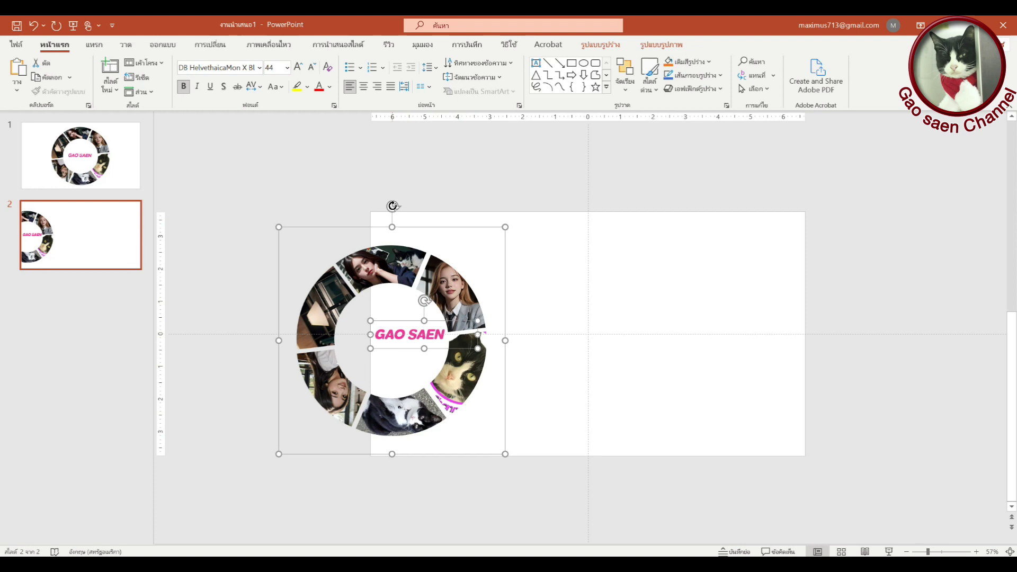
pyautogui.keyDown('shift'); pyautogui.click(410, 321); pyautogui.keyUp('shift')
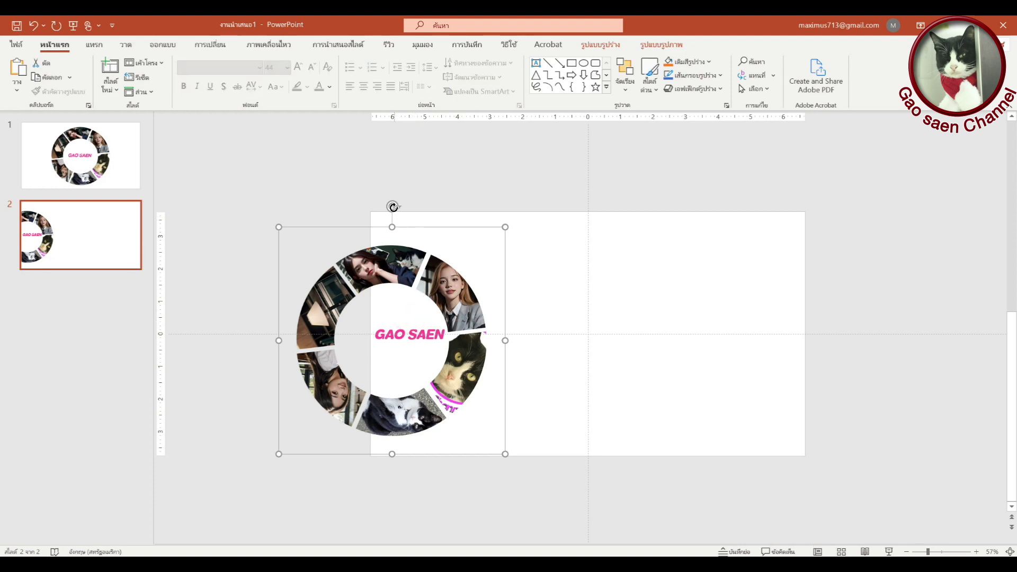
# Rotate the photo ring counter-clockwise so a cat photo sits at its upper right.
pyautogui.moveTo(392, 205); pyautogui.dragTo(392, 204)
pyautogui.moveTo(391, 204)
pyautogui.mouseDown()
pyautogui.moveTo(348, 209)
pyautogui.moveTo(313, 238)
pyautogui.moveTo(283, 289)
pyautogui.moveTo(271, 282)
pyautogui.mouseUp()
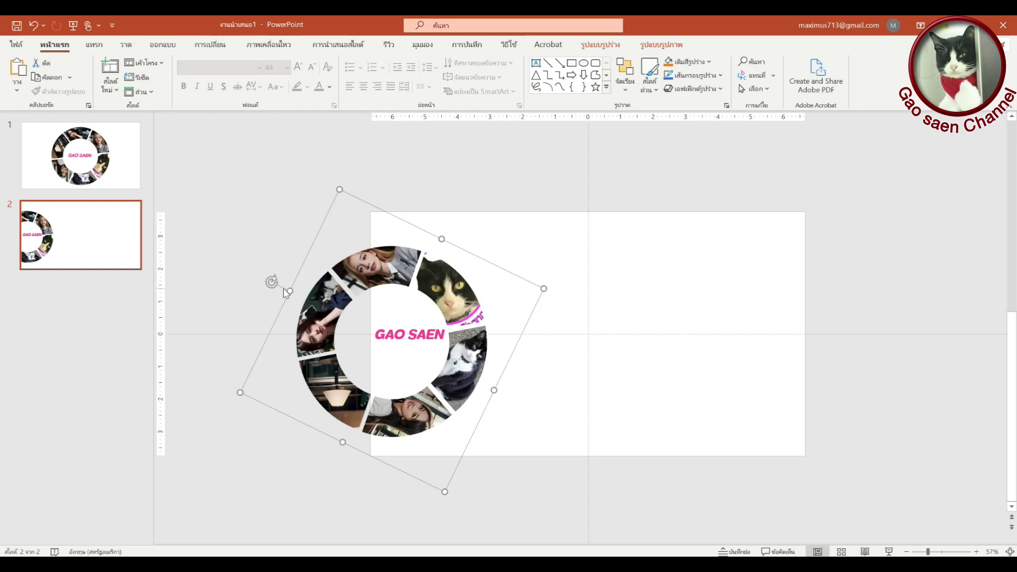
pyautogui.click(453, 298)
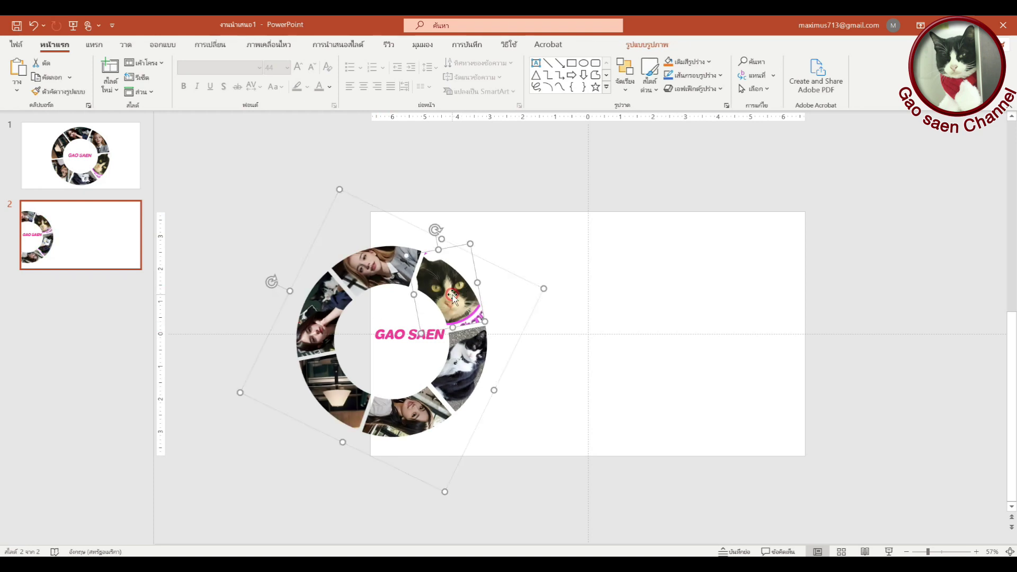
pyautogui.click(307, 189)
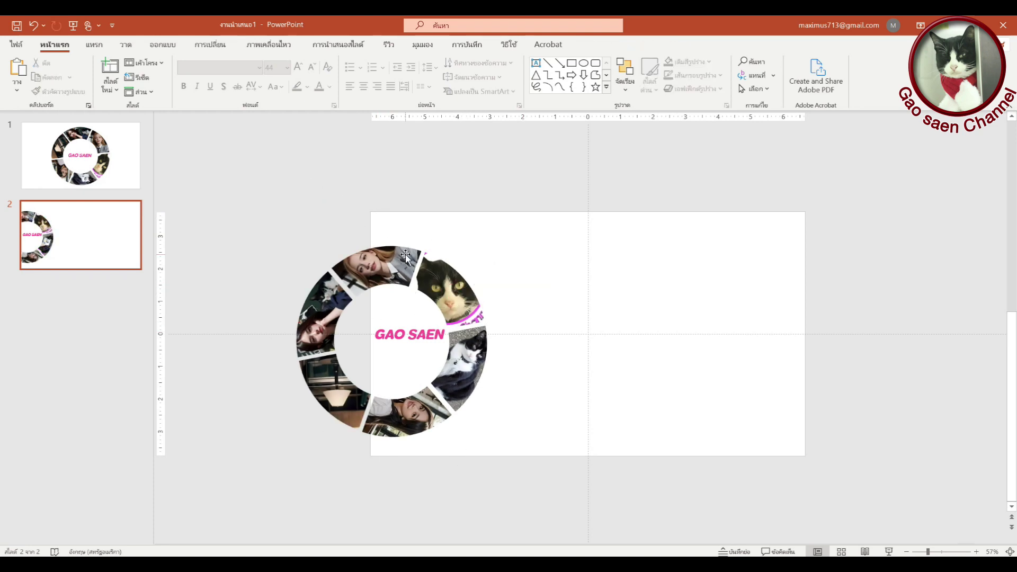
pyautogui.click(345, 282)
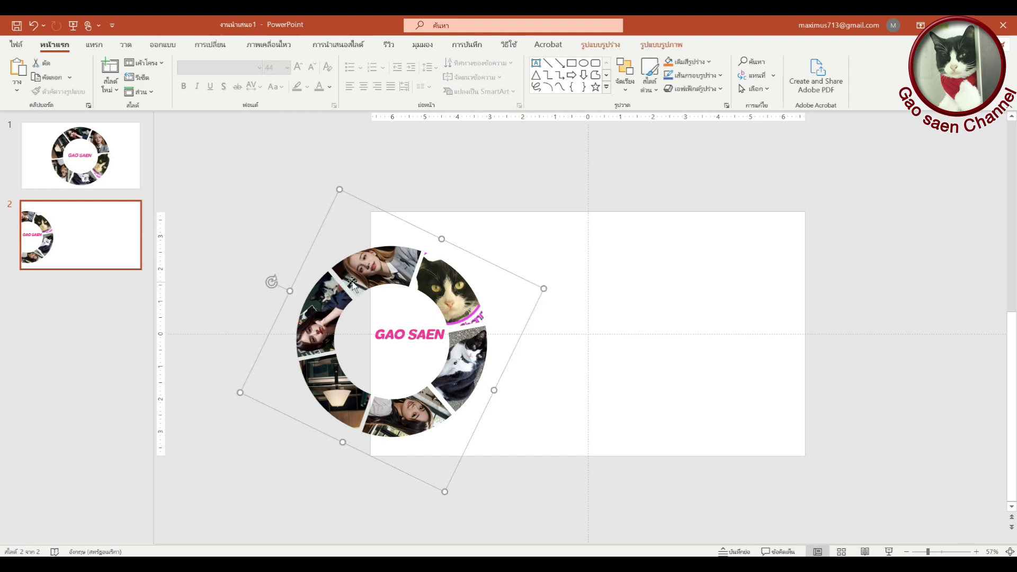
pyautogui.rightClick(353, 284)
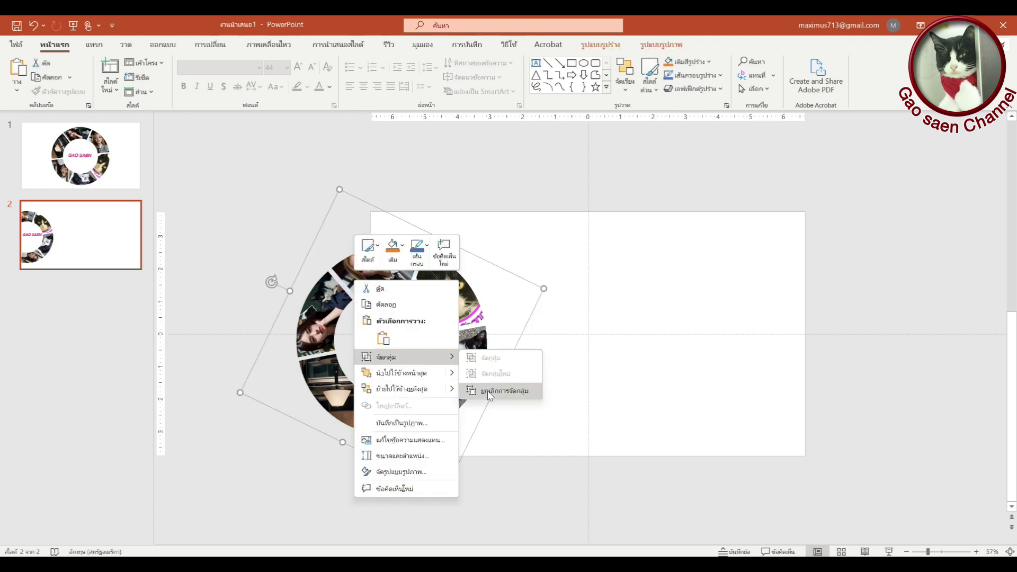
# Ungroup the ring picture and select the GAO SAEN text box on its own.
pyautogui.click(487, 393)
pyautogui.click(466, 161)
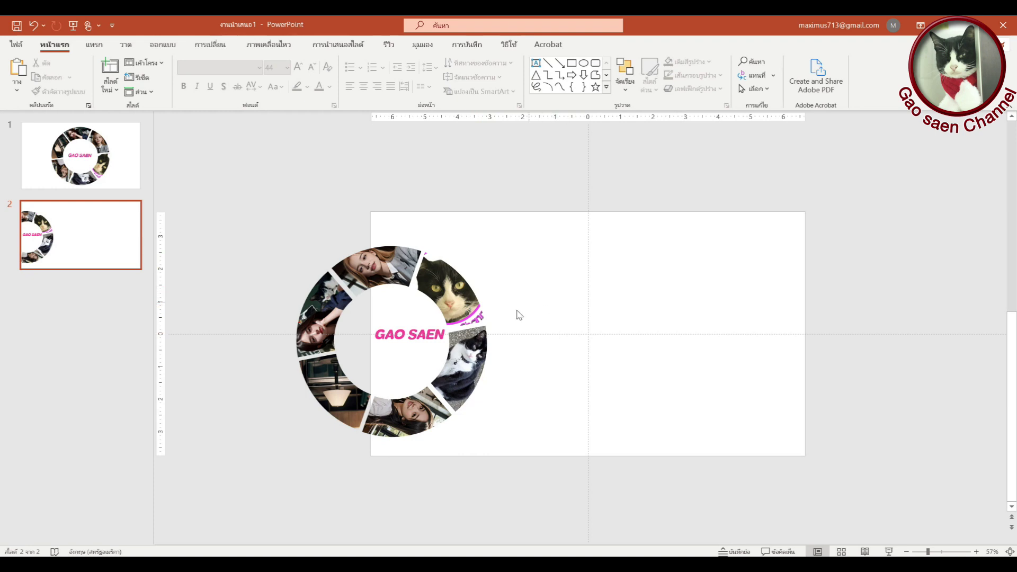
pyautogui.click(428, 338)
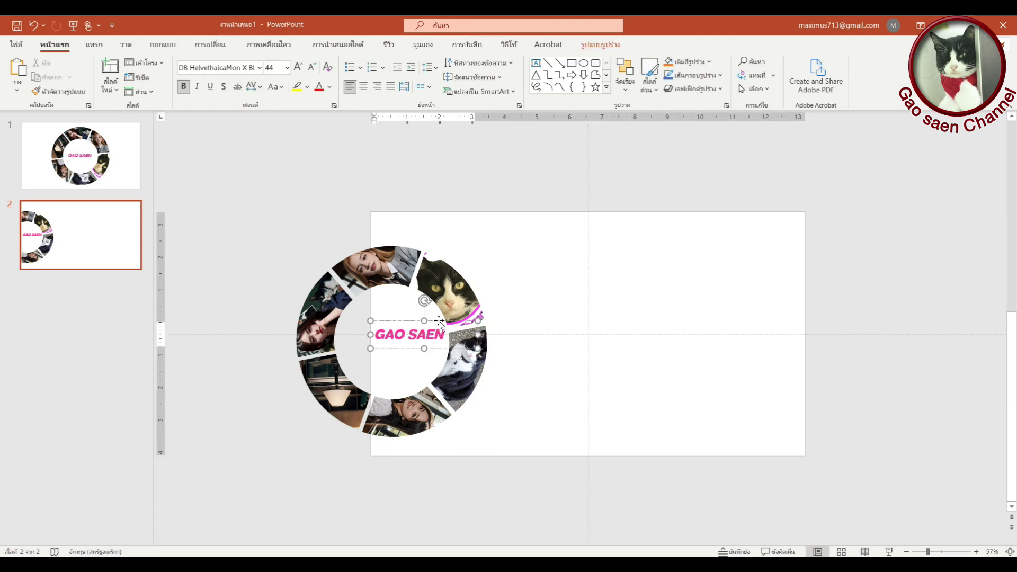
# Copy GAO SAEN to the right of the ring, enlarged to 115 pt on one line.
pyautogui.press('alt')
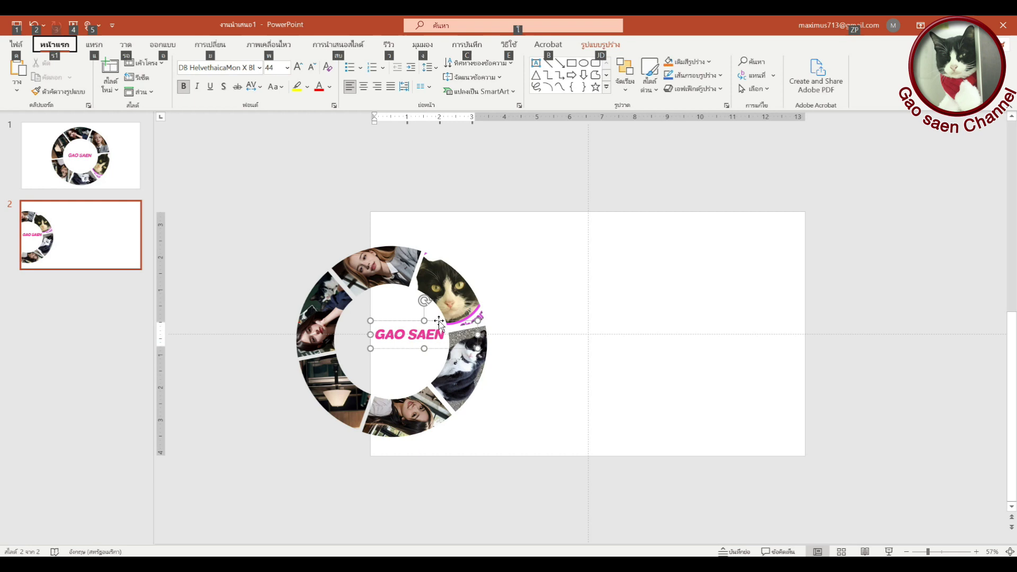
pyautogui.moveTo(439, 321); pyautogui.dragTo(631, 293)
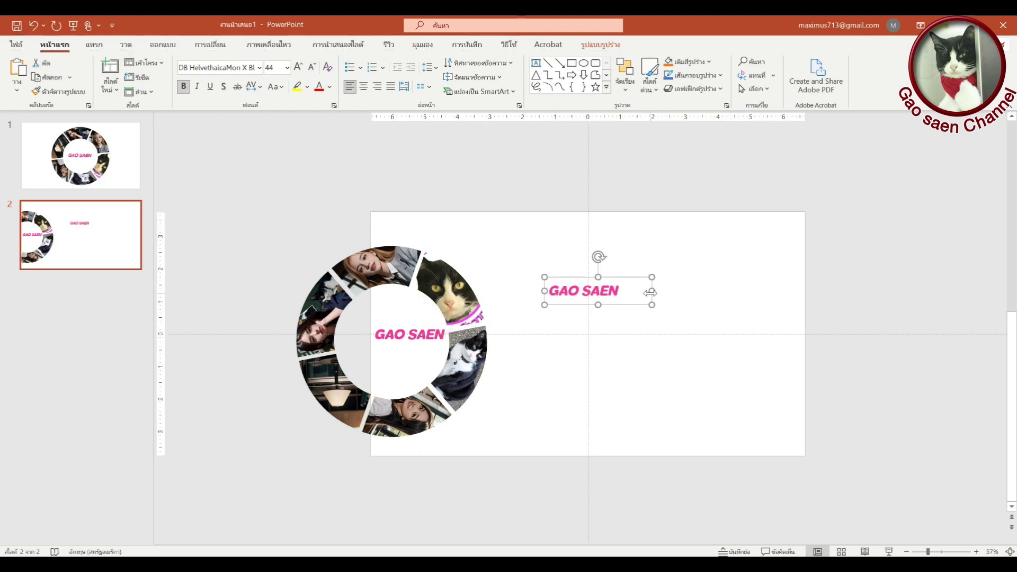
pyautogui.click(298, 67)
pyautogui.click(297, 67)
pyautogui.click(298, 67)
pyautogui.click(298, 67)
pyautogui.click(298, 67)
pyautogui.click(297, 67)
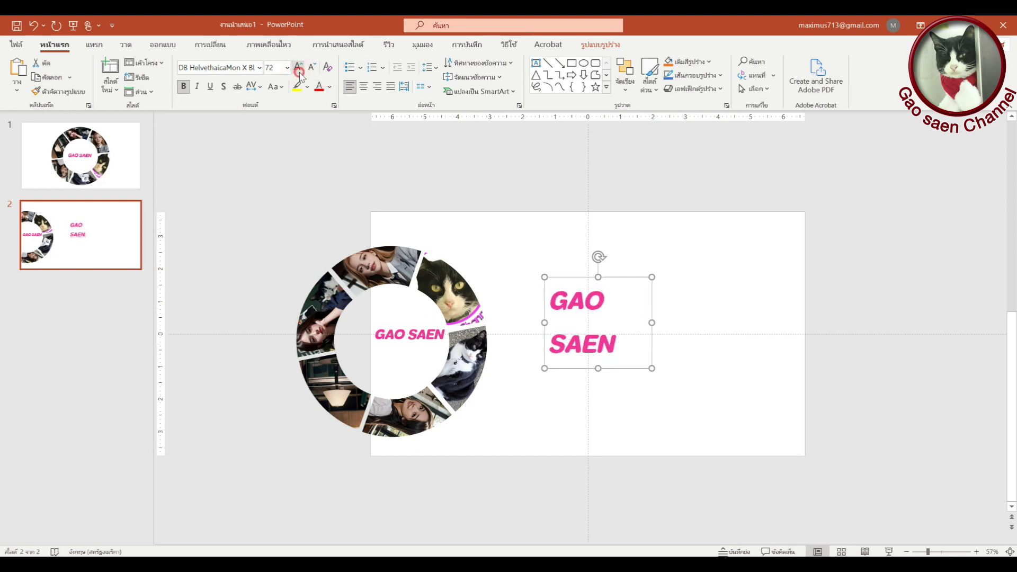
pyautogui.click(297, 67)
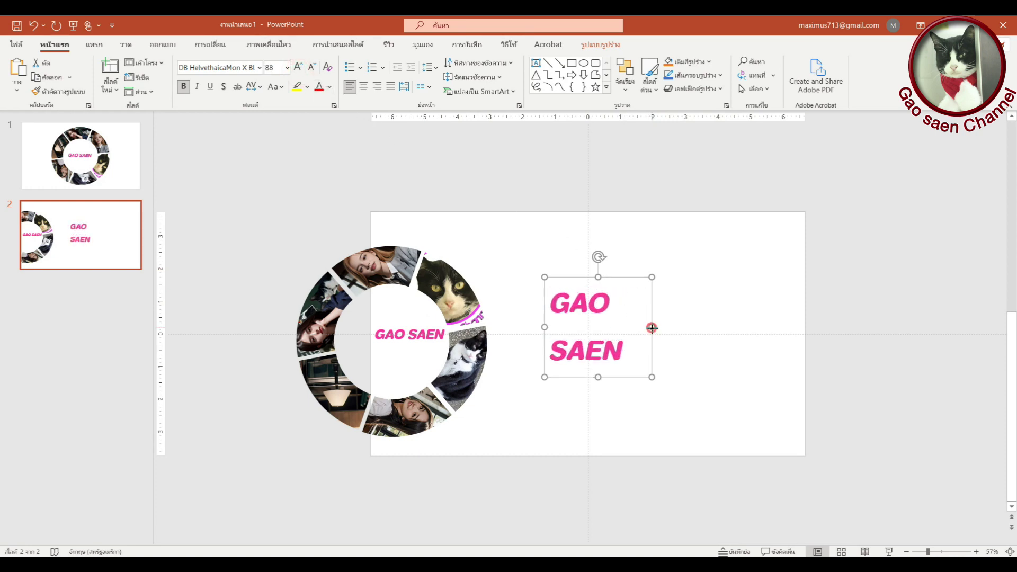
pyautogui.moveTo(651, 328); pyautogui.dragTo(755, 328)
pyautogui.click(297, 66)
pyautogui.click(297, 67)
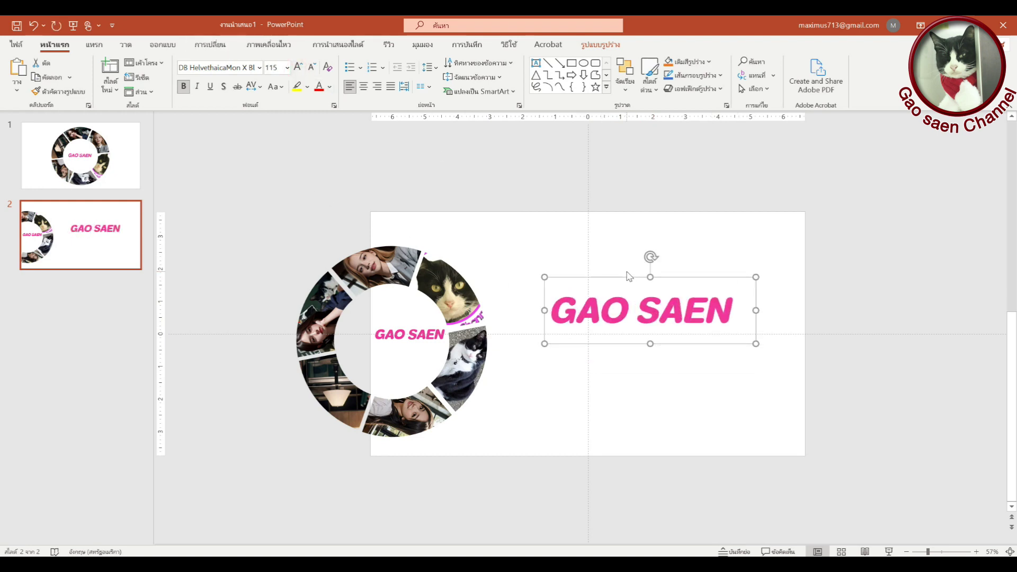
pyautogui.moveTo(622, 277); pyautogui.dragTo(602, 261)
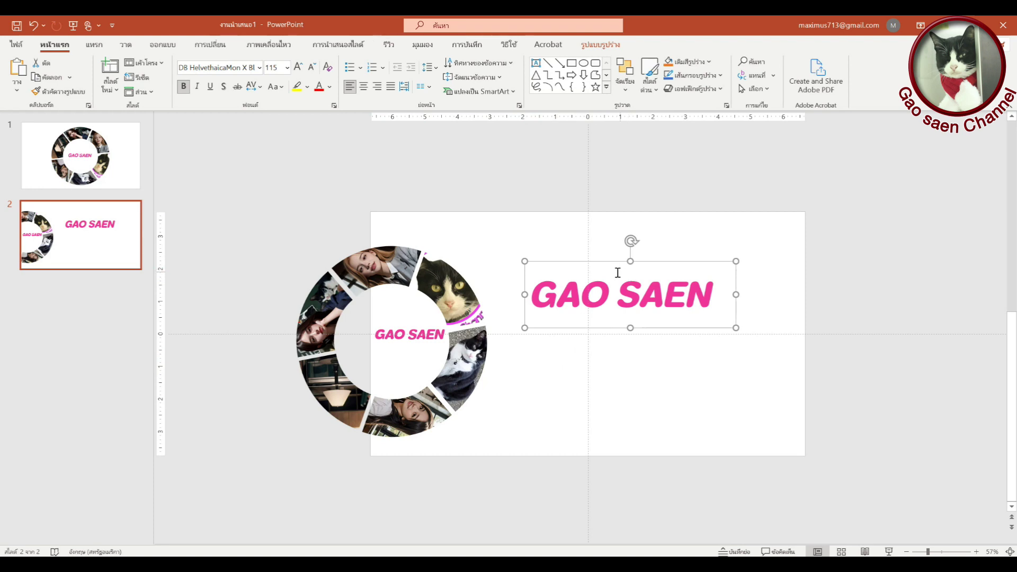
pyautogui.press('alt')
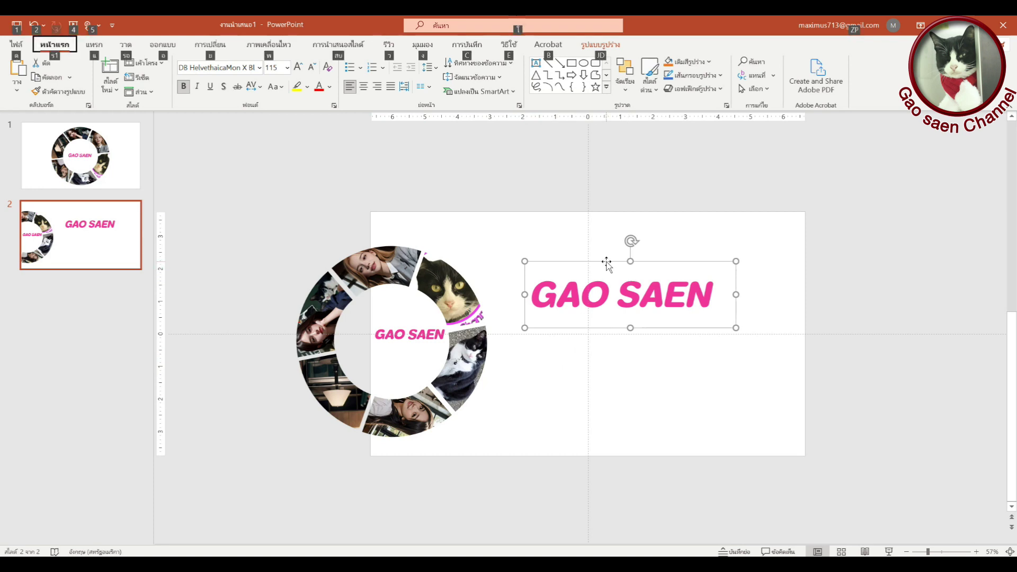
# Duplicate the large title below itself, retype the copy as THE CAT, and narrow its box.
pyautogui.press('alt')
pyautogui.keyDown('ctrl'); pyautogui.moveTo(606, 261); pyautogui.dragTo(606, 331); pyautogui.keyUp('ctrl')
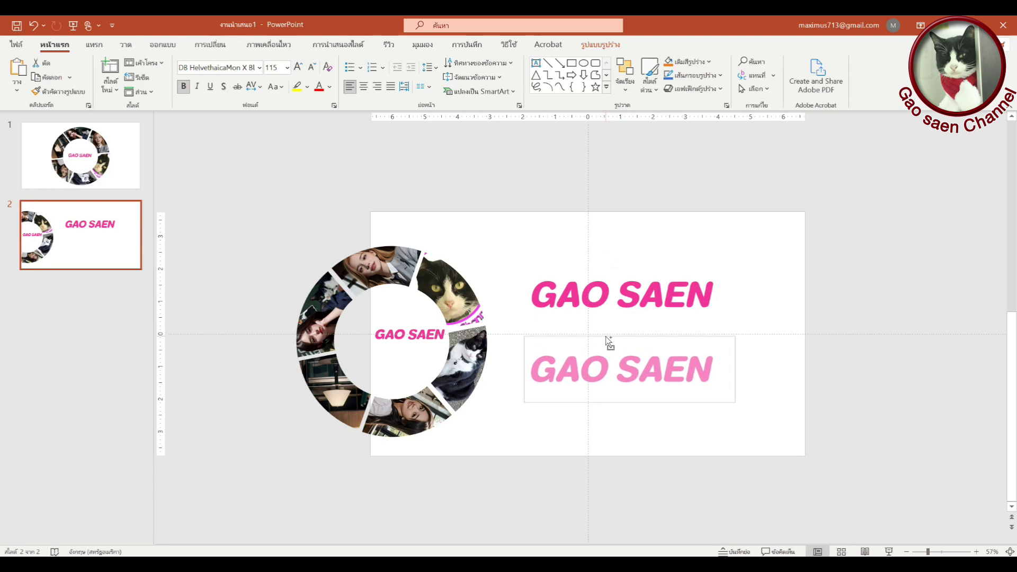
pyautogui.click(699, 373)
pyautogui.moveTo(708, 362); pyautogui.dragTo(531, 367)
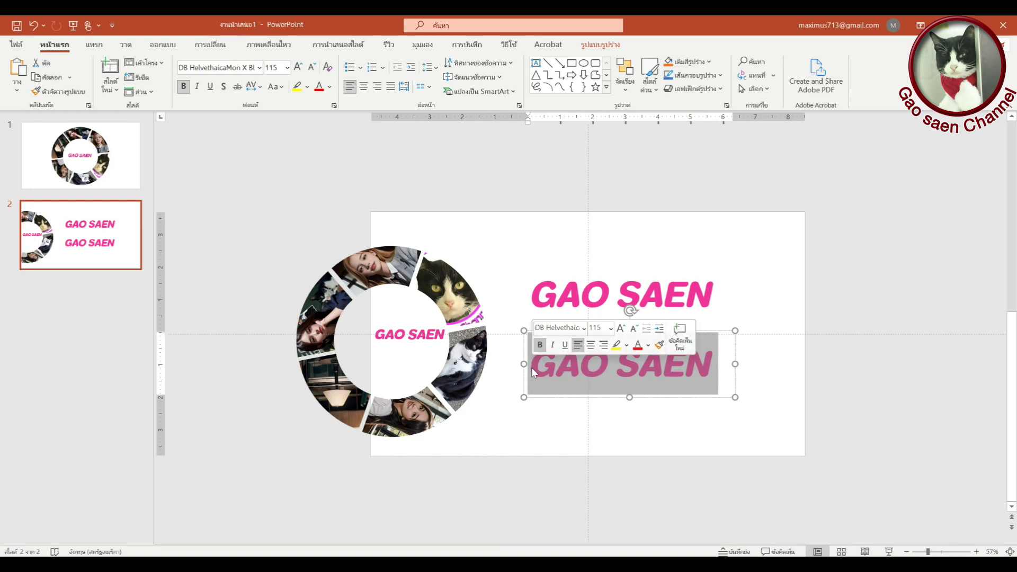
pyautogui.write('THE ')
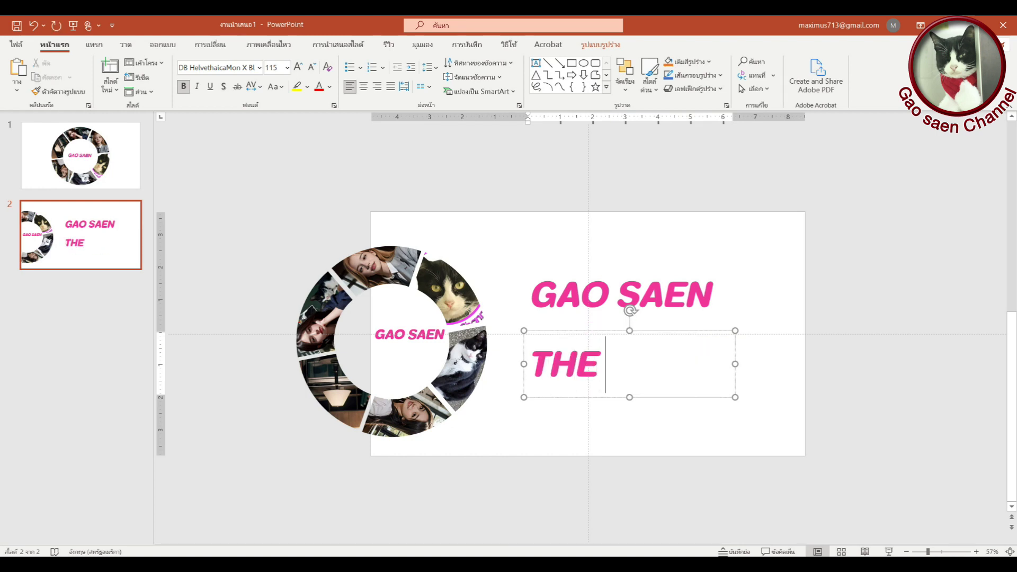
pyautogui.write('CAT')
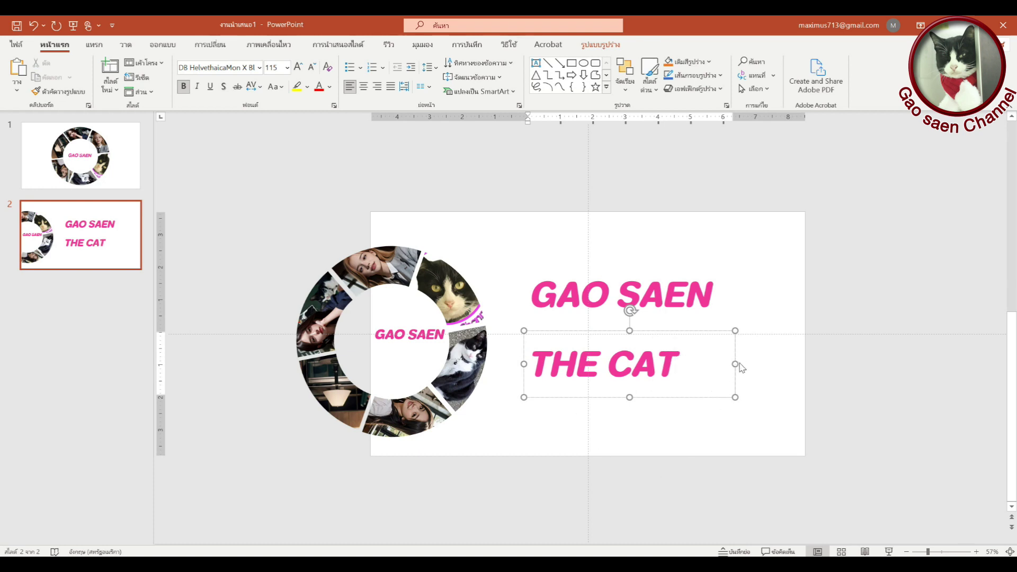
pyautogui.moveTo(736, 363); pyautogui.dragTo(690, 363)
# Colour all of THE CAT dark green and nudge it slightly higher.
pyautogui.moveTo(632, 334); pyautogui.dragTo(641, 333)
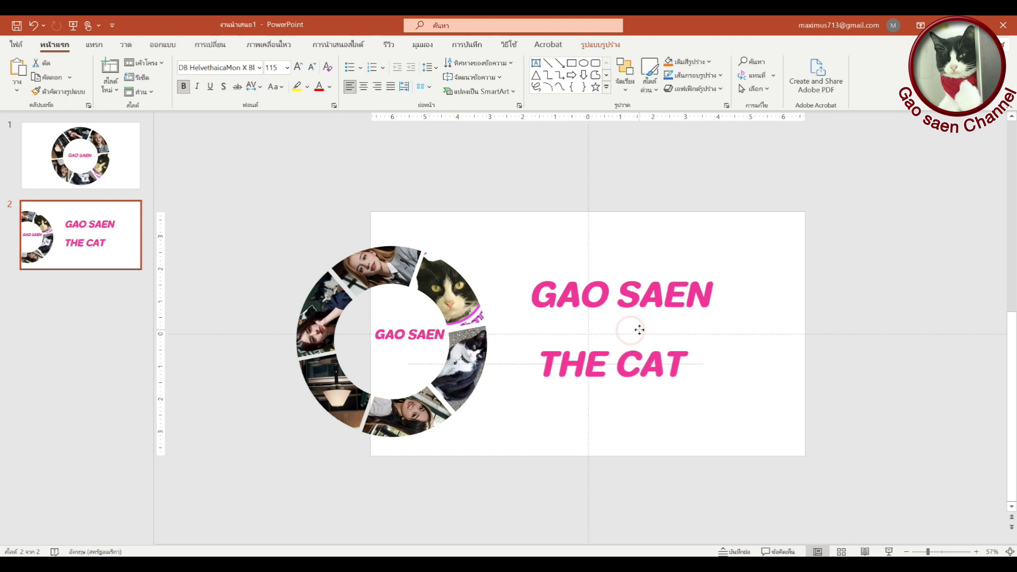
pyautogui.doubleClick(661, 370)
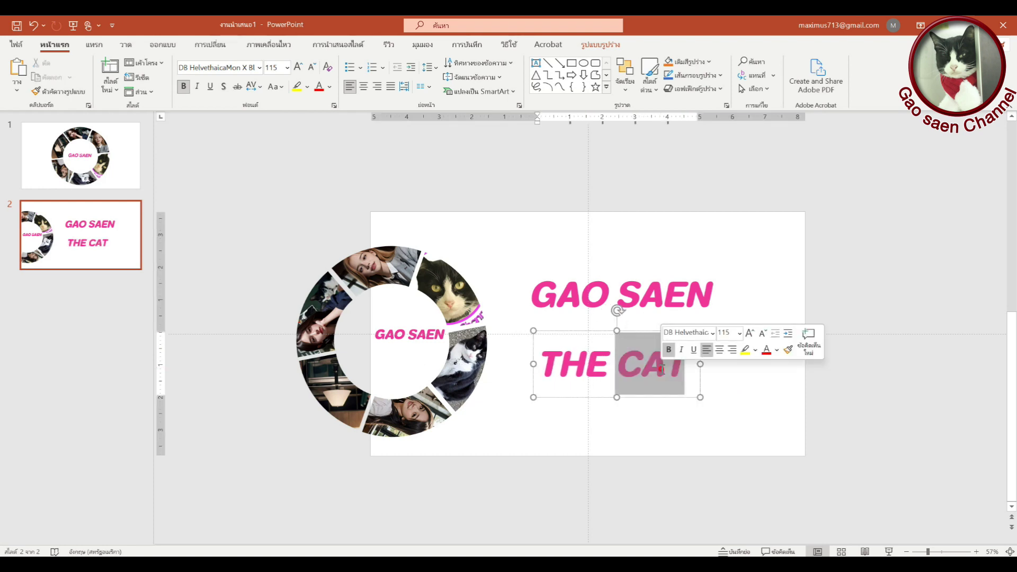
pyautogui.click(643, 365)
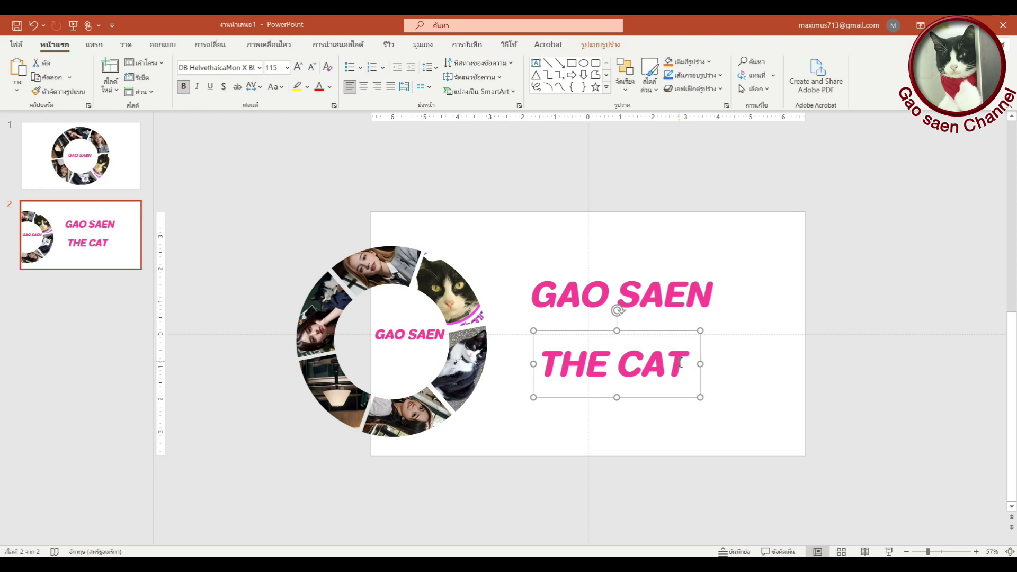
pyautogui.click(681, 362)
pyautogui.hotkey('ctrl', 'a')
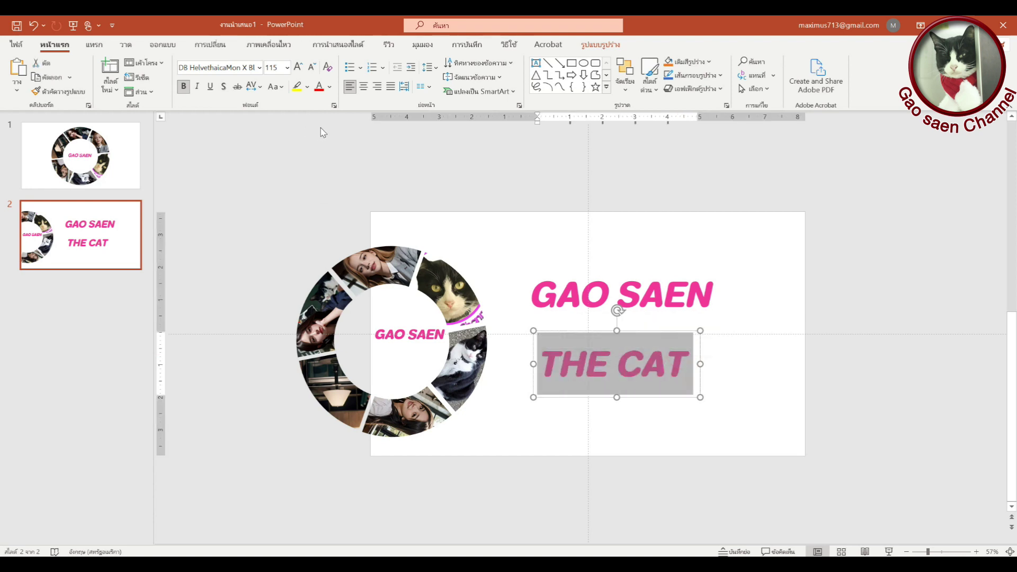
pyautogui.click(330, 87)
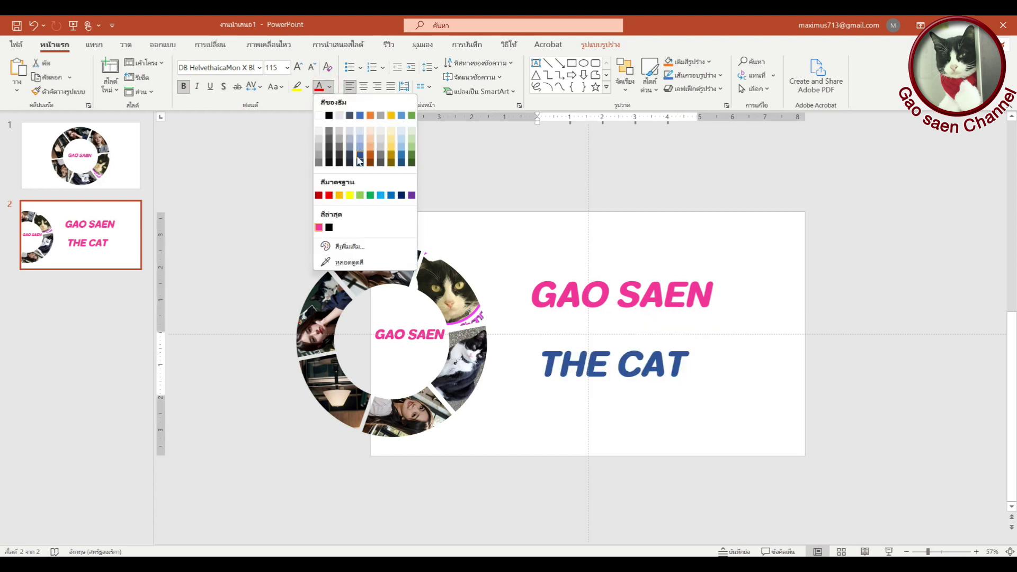
pyautogui.click(411, 163)
pyautogui.click(638, 401)
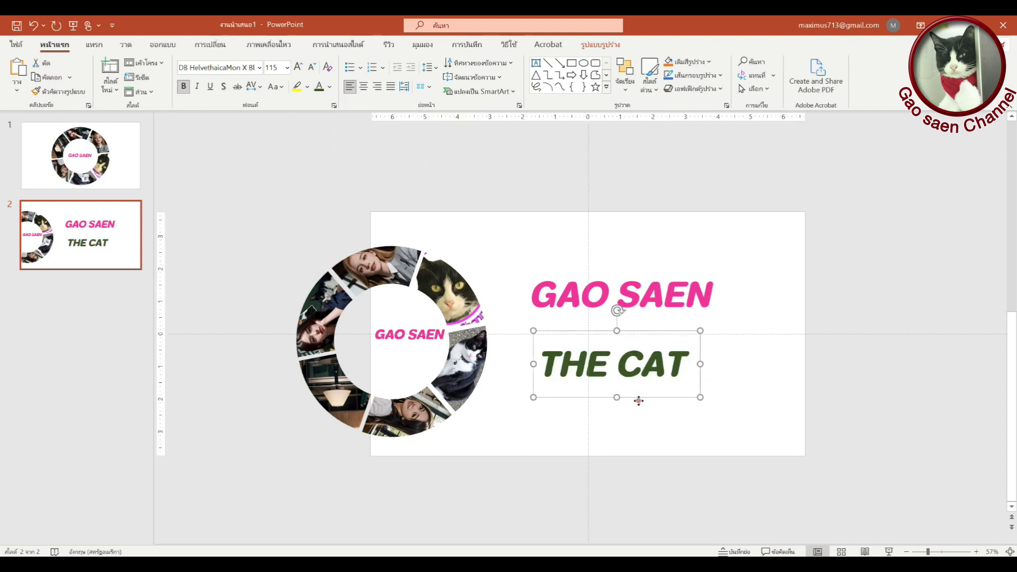
pyautogui.moveTo(640, 330); pyautogui.dragTo(640, 325)
pyautogui.click(522, 446)
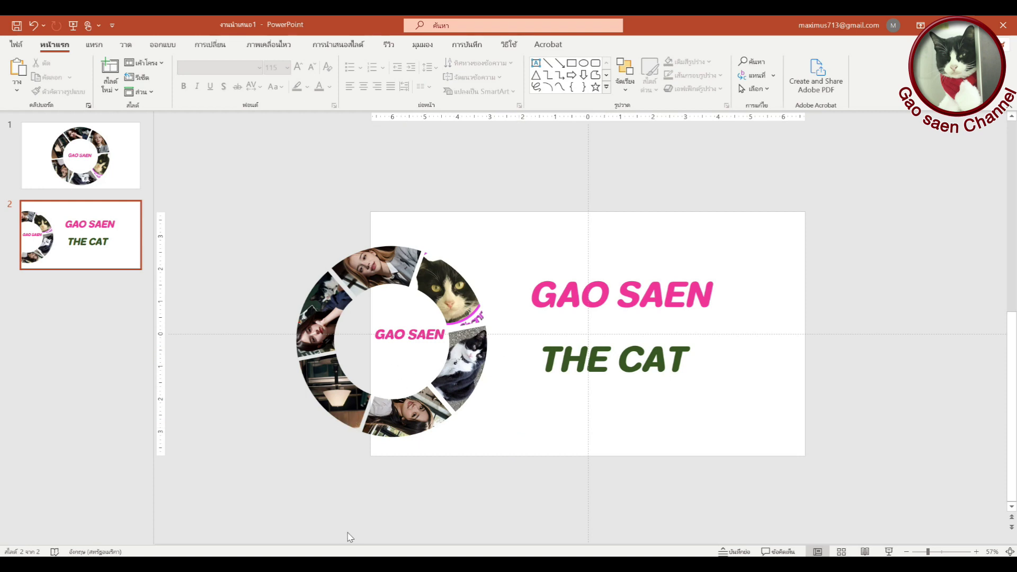
# Paste the cat-heart image and paw picture and move them to the slide's lower left.
pyautogui.hotkey('ctrl', 'v')
pyautogui.moveTo(567, 424); pyautogui.dragTo(307, 474)
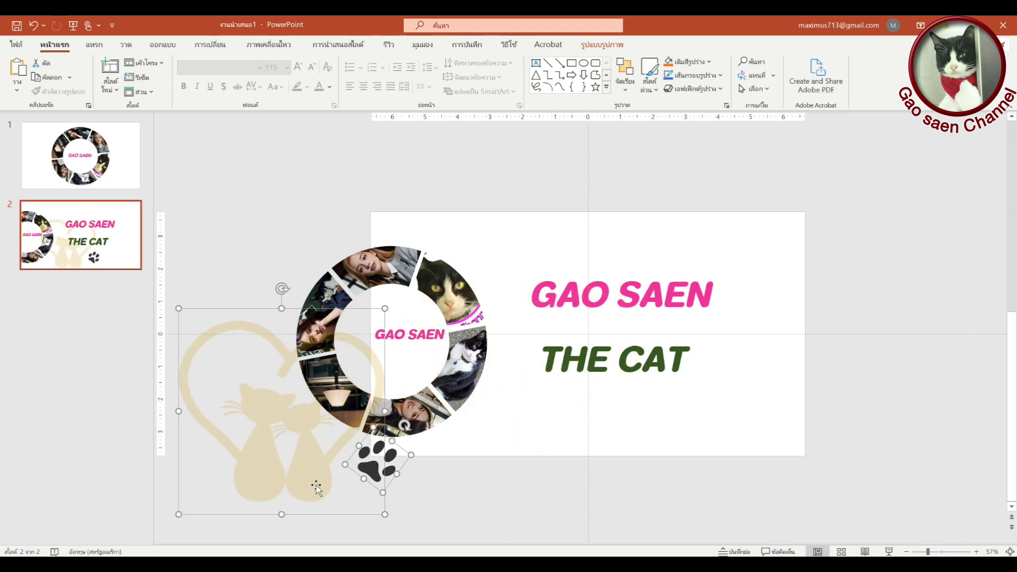
pyautogui.click(426, 524)
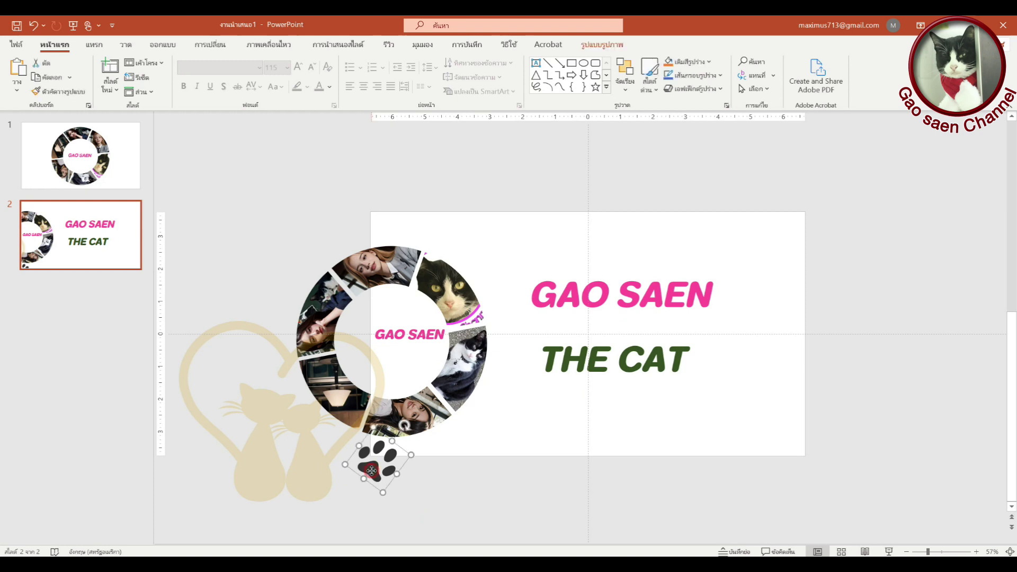
# Place the paw print just left of THE CAT and rotate it to a tilt.
pyautogui.moveTo(373, 475); pyautogui.dragTo(516, 444)
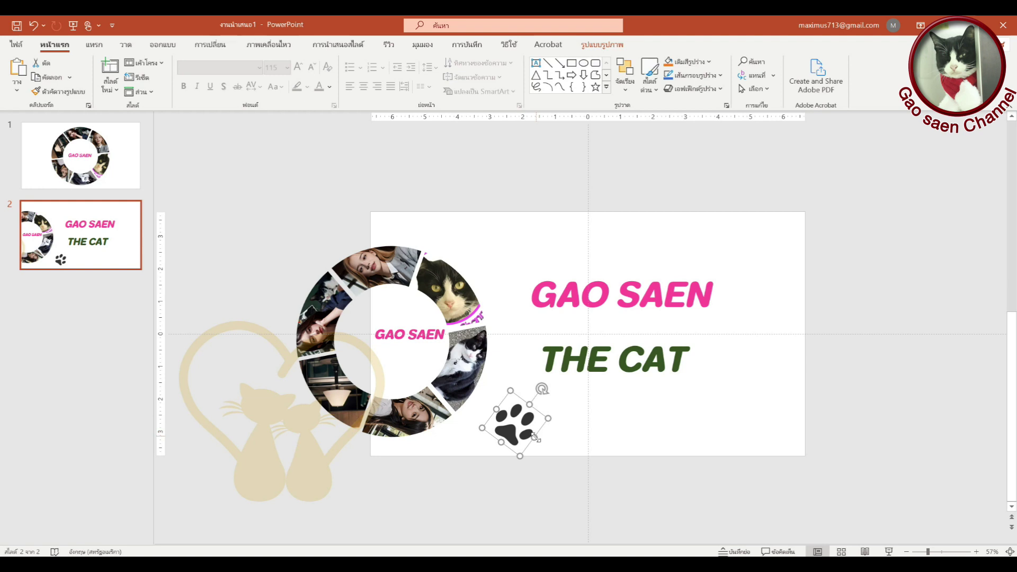
pyautogui.moveTo(518, 416)
pyautogui.mouseDown()
pyautogui.moveTo(533, 325)
pyautogui.moveTo(544, 331)
pyautogui.mouseUp()
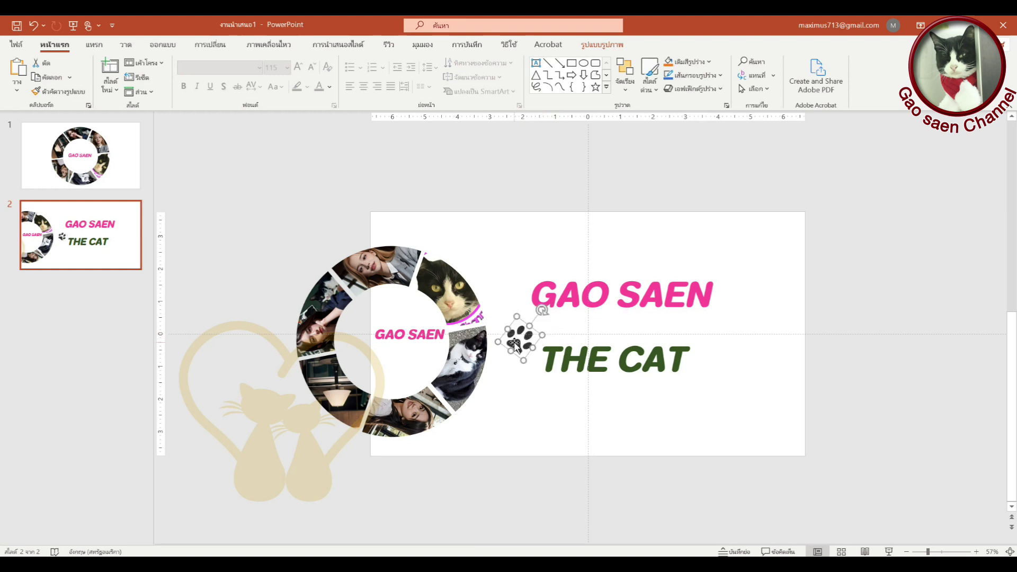
pyautogui.click(515, 334)
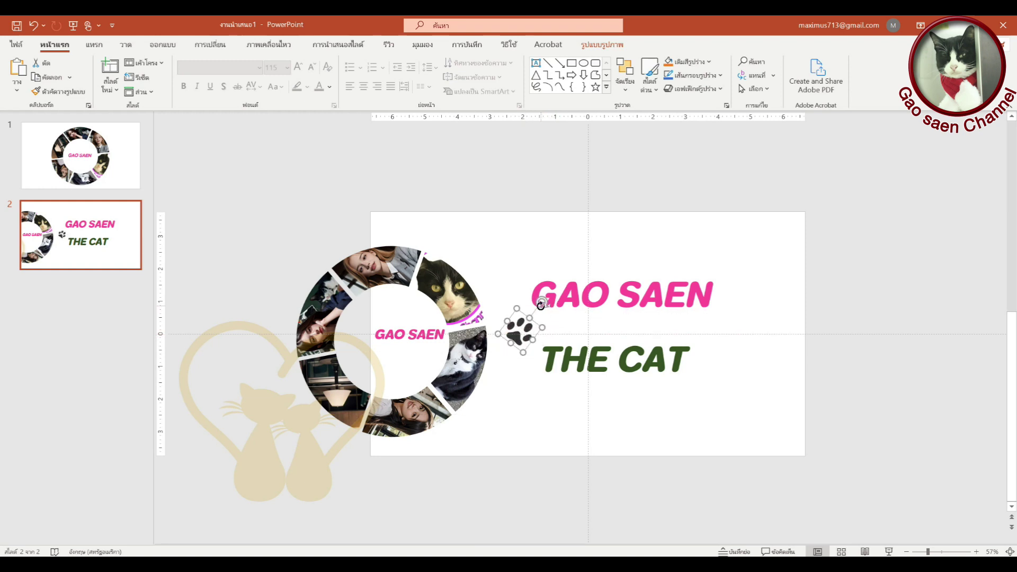
pyautogui.moveTo(540, 302); pyautogui.dragTo(550, 311)
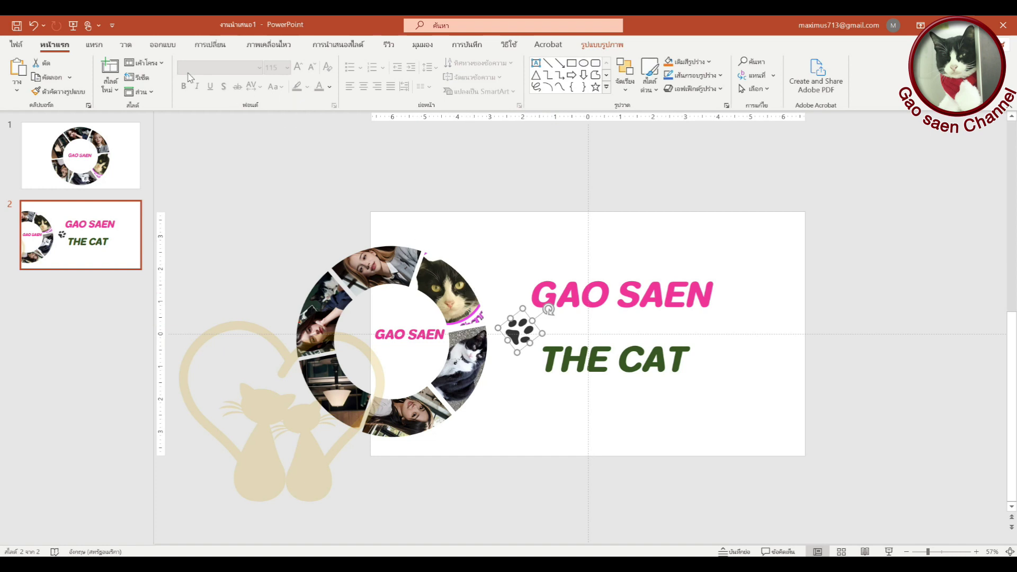
# Recolour the paw print blue, then add a slightly clockwise-tilted copy to its upper right.
pyautogui.click(609, 46)
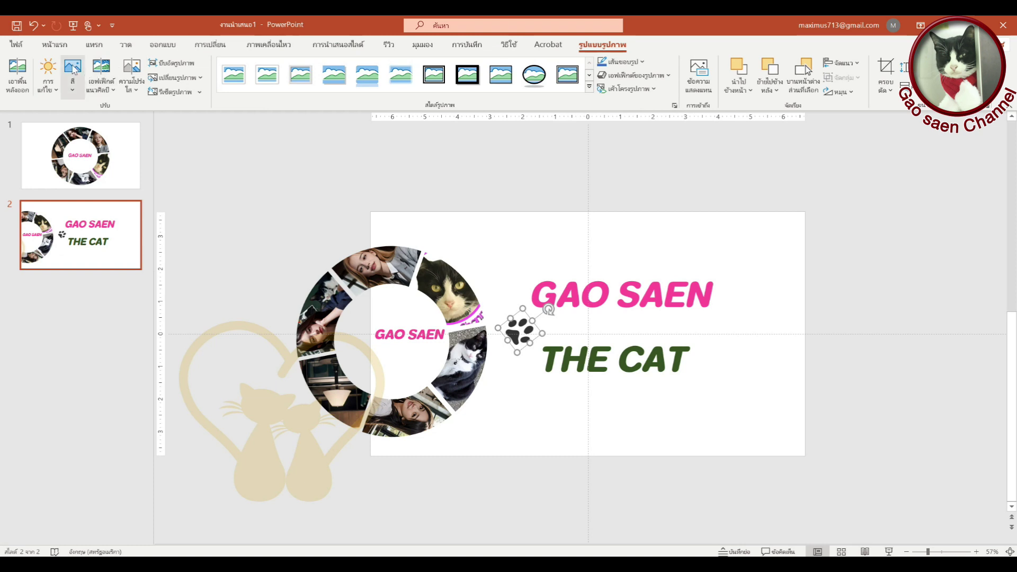
pyautogui.click(73, 70)
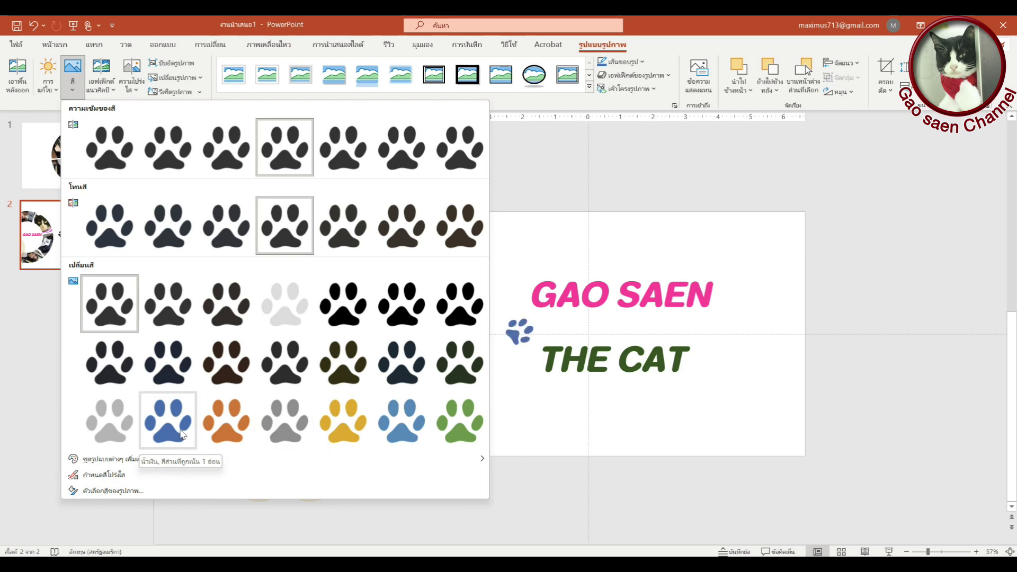
pyautogui.click(168, 420)
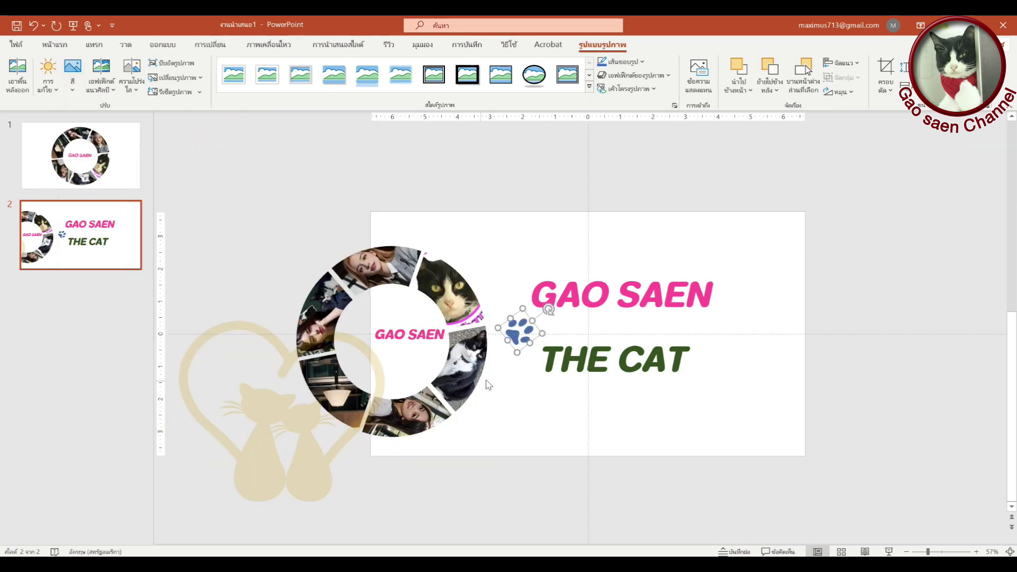
pyautogui.moveTo(519, 342); pyautogui.dragTo(569, 337)
pyautogui.moveTo(601, 303)
pyautogui.mouseDown()
pyautogui.moveTo(625, 339)
pyautogui.moveTo(659, 313)
pyautogui.moveTo(682, 329)
pyautogui.moveTo(773, 330)
pyautogui.mouseUp()
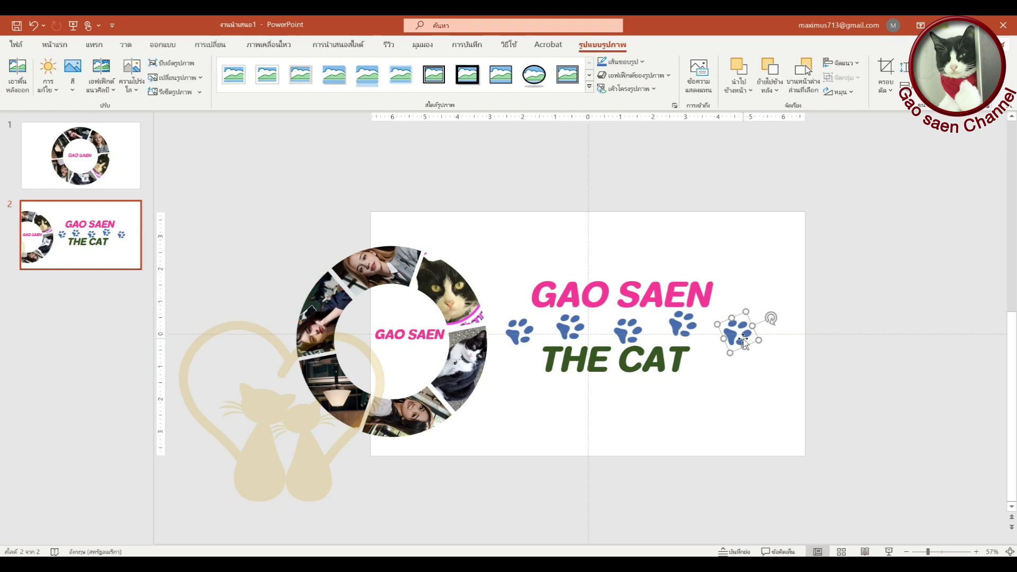
# Copy the fifth paw to its right, tilt it slightly clockwise and recolour it light blue.
pyautogui.moveTo(733, 335); pyautogui.dragTo(790, 325)
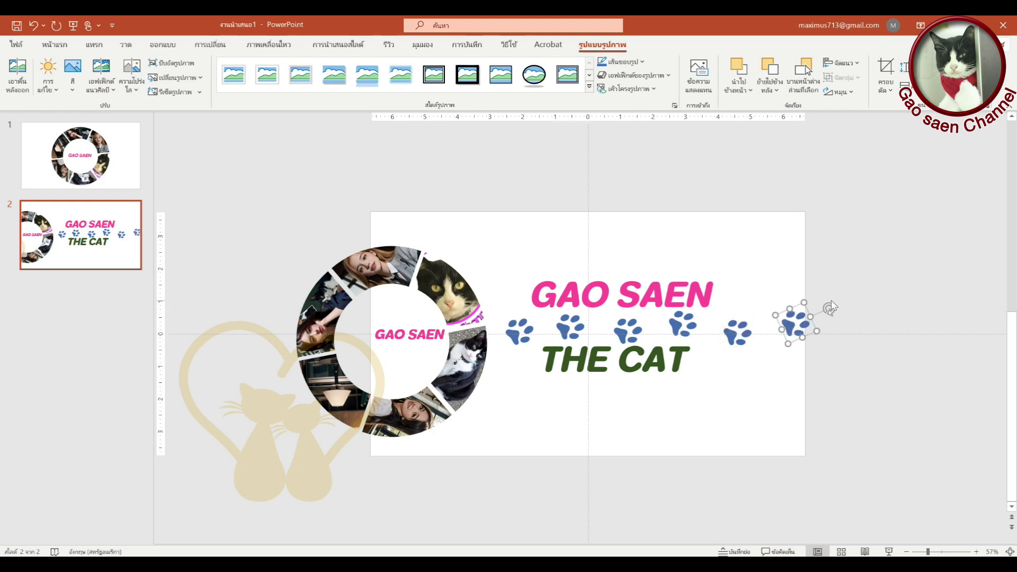
pyautogui.moveTo(831, 306); pyautogui.dragTo(831, 313)
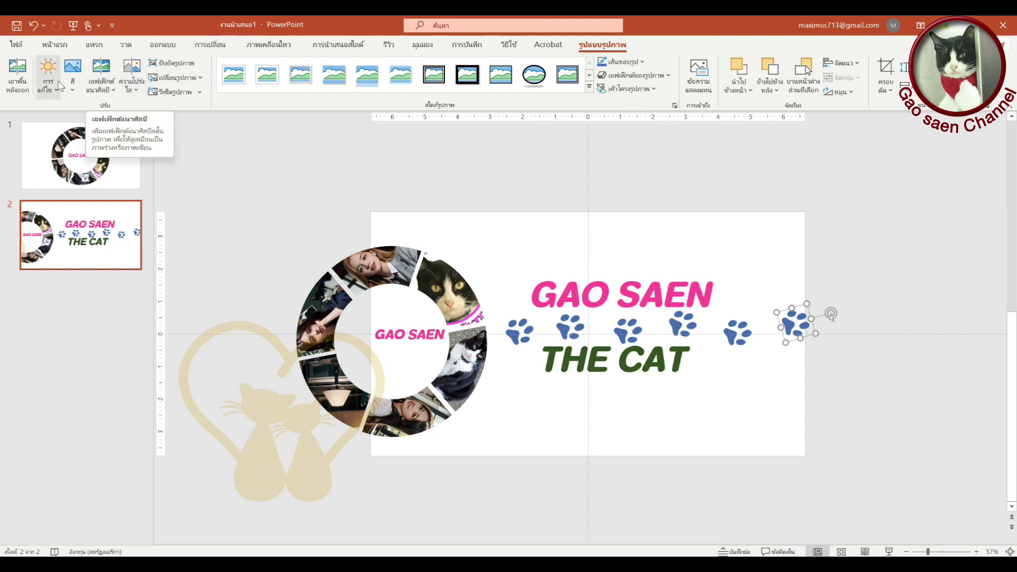
pyautogui.click(72, 74)
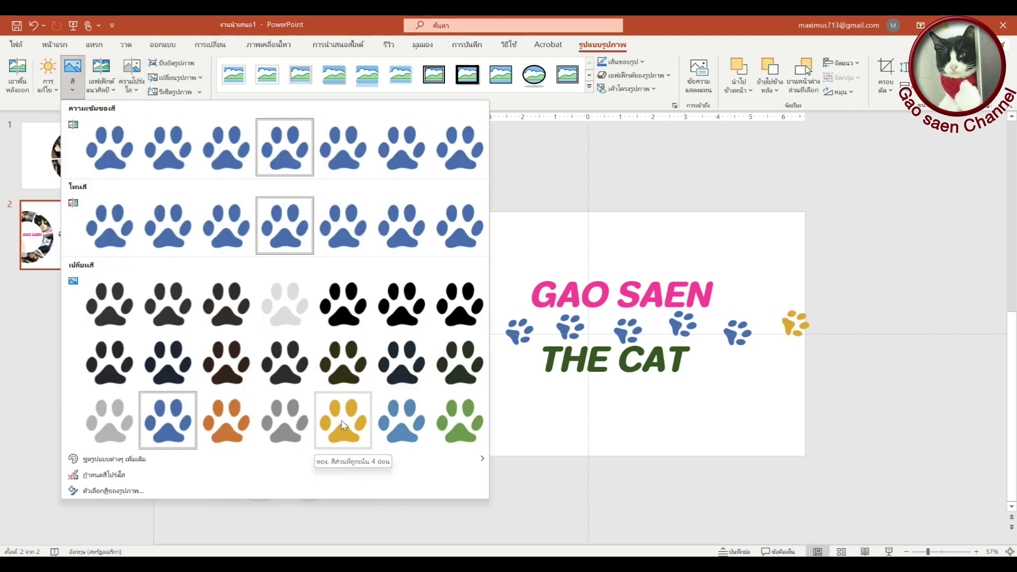
pyautogui.click(390, 422)
# Recolour the fourth paw print light blue, leaving the second paw's colour unchanged.
pyautogui.click(684, 327)
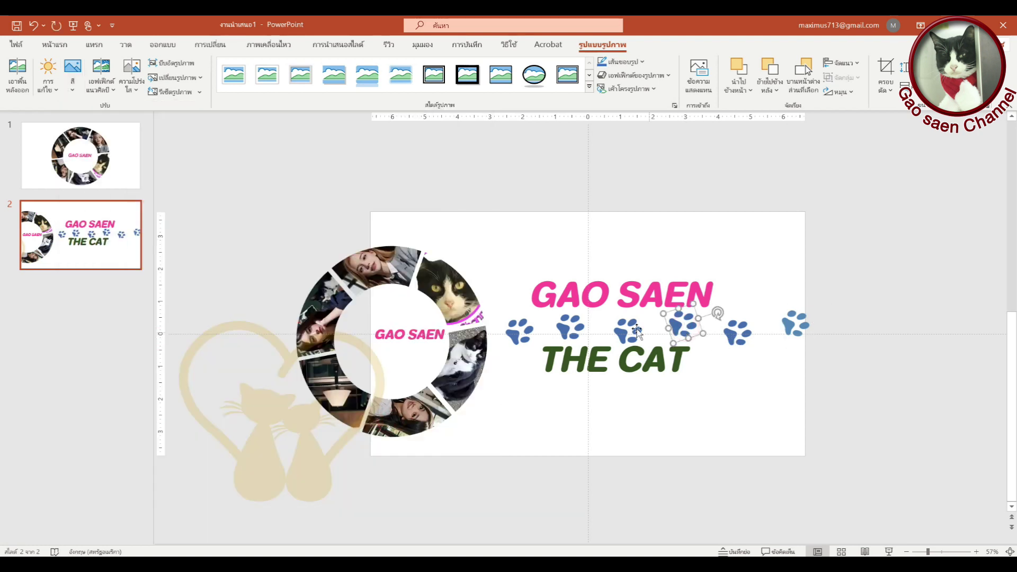
pyautogui.click(72, 74)
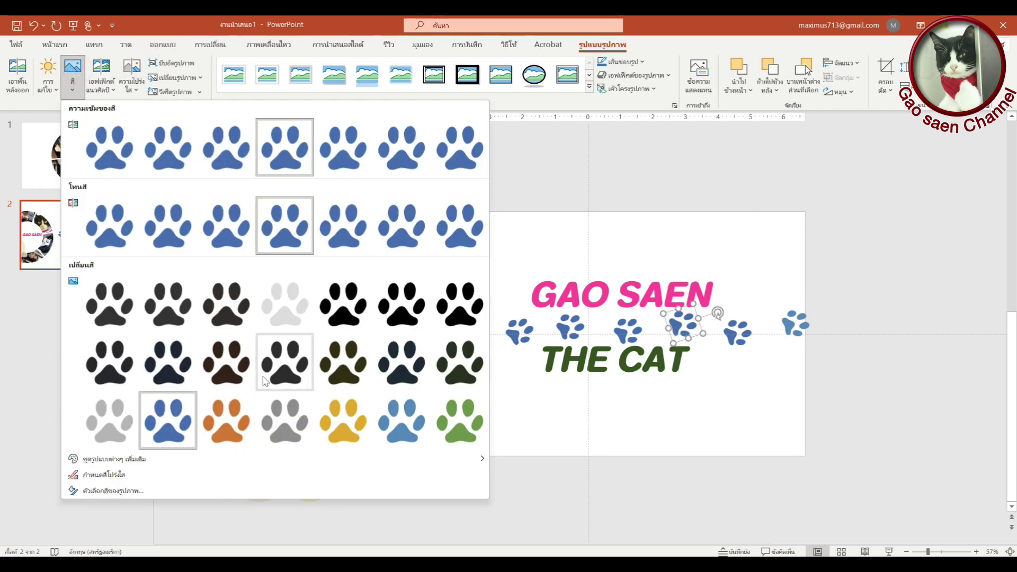
pyautogui.click(385, 424)
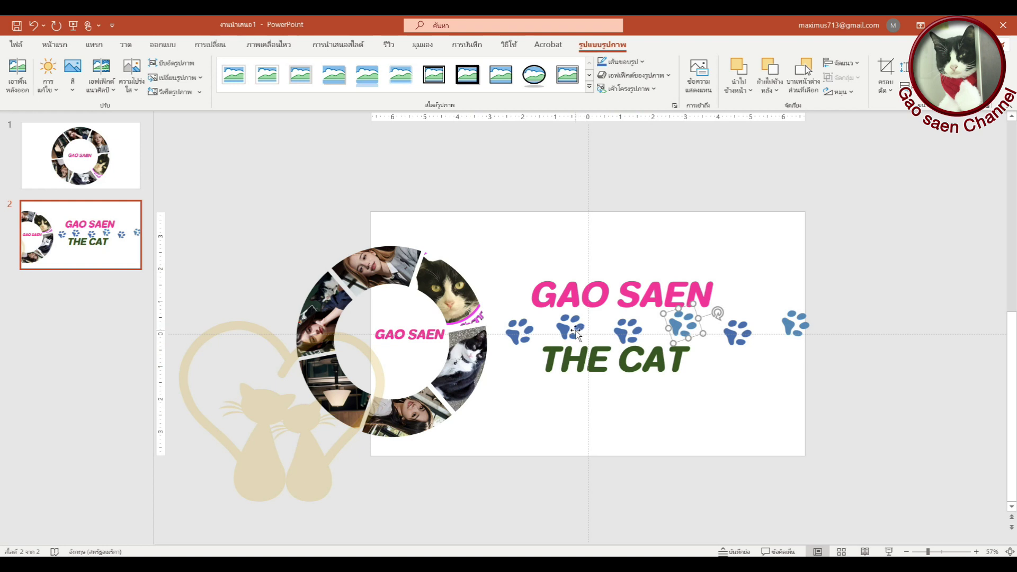
pyautogui.click(571, 327)
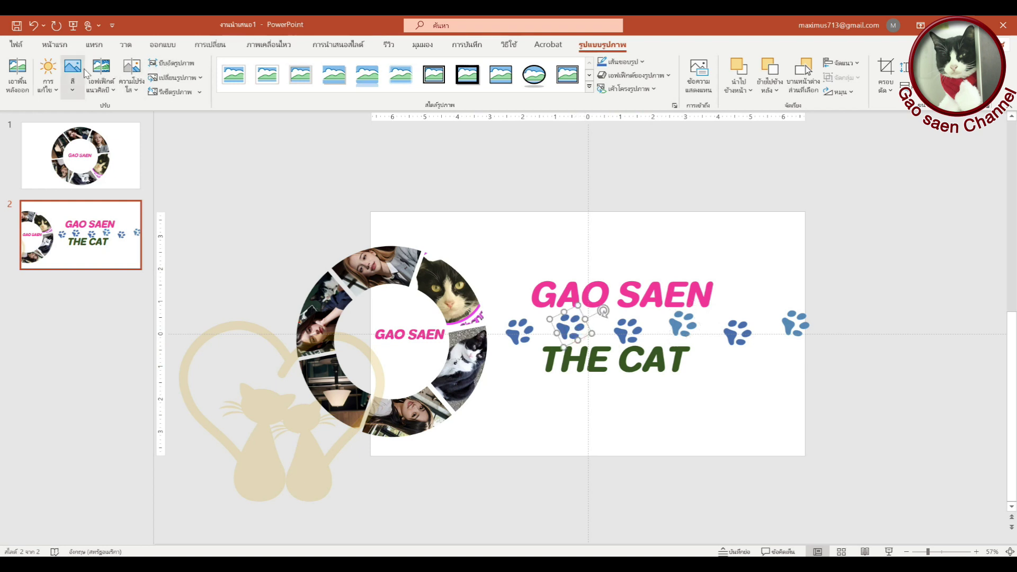
pyautogui.click(72, 74)
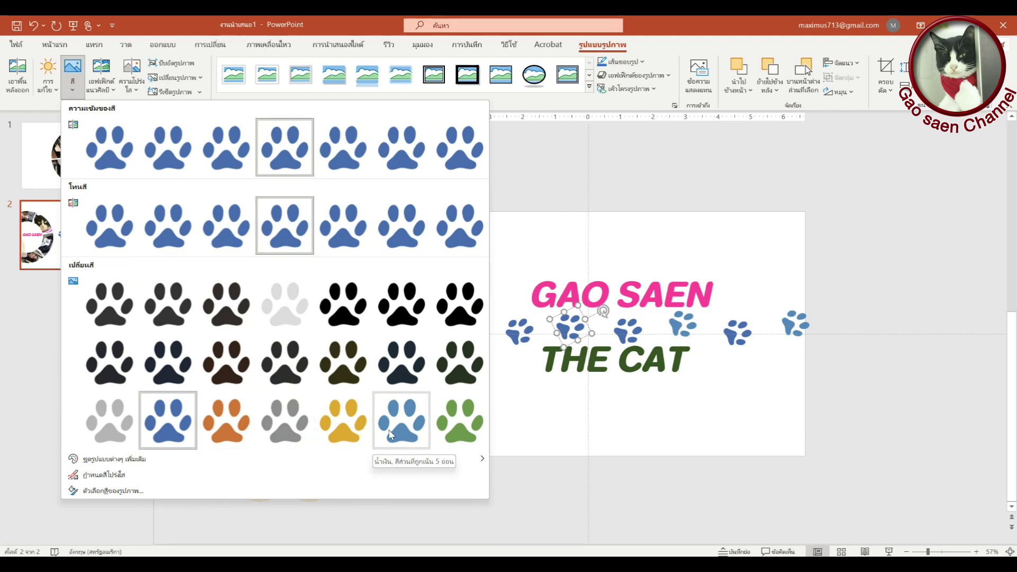
pyautogui.press('Escape')
pyautogui.click(583, 194)
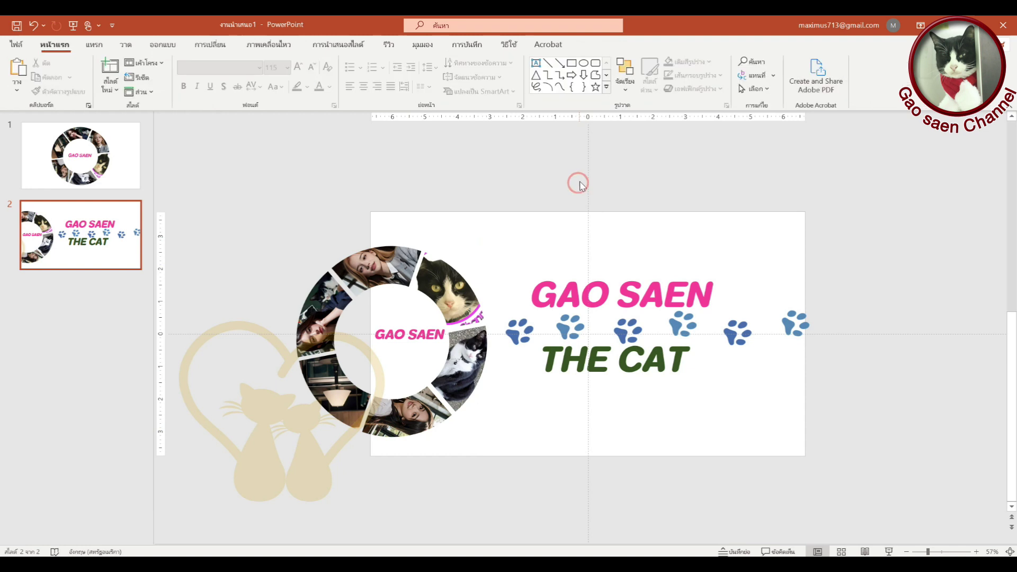
# Nudge the second paw slightly down and shift the fourth paw into line.
pyautogui.click(578, 319)
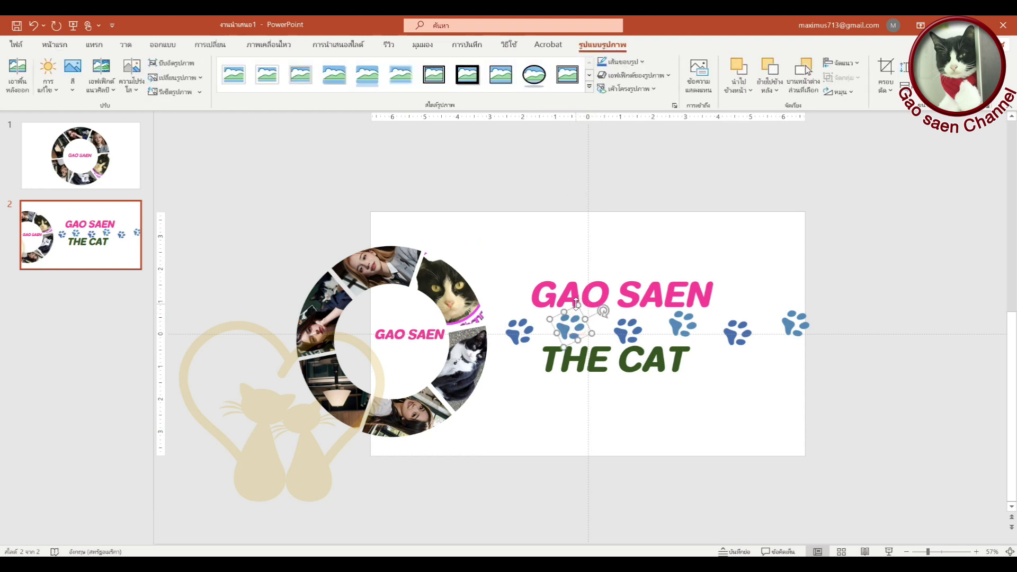
pyautogui.moveTo(576, 303); pyautogui.dragTo(575, 312)
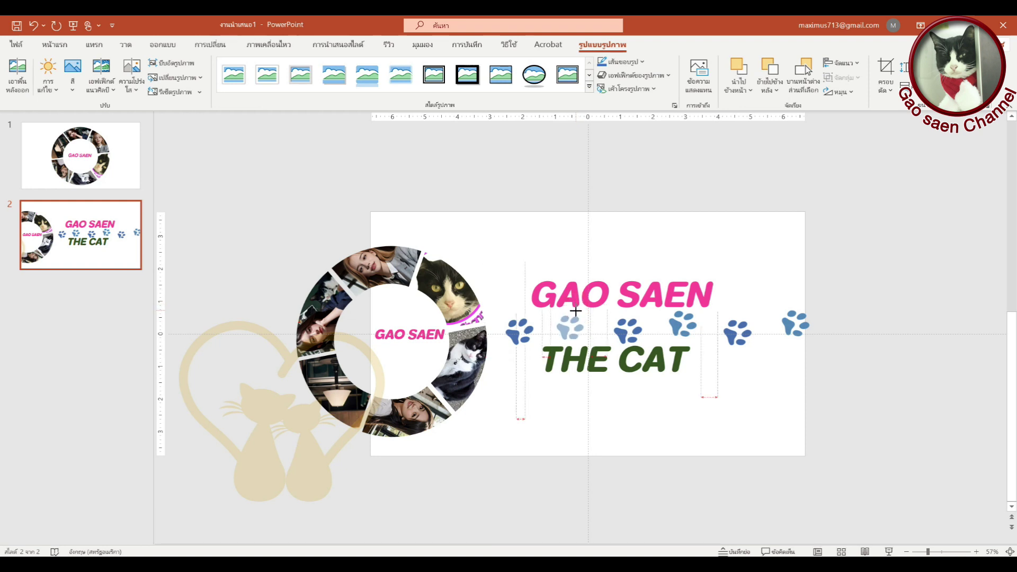
pyautogui.click(679, 325)
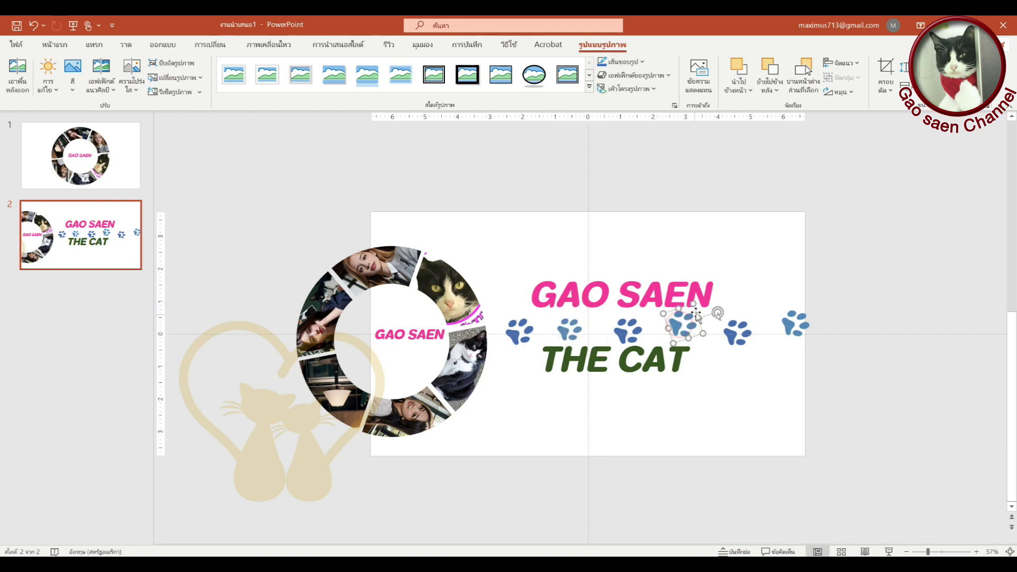
pyautogui.moveTo(693, 306); pyautogui.dragTo(692, 308)
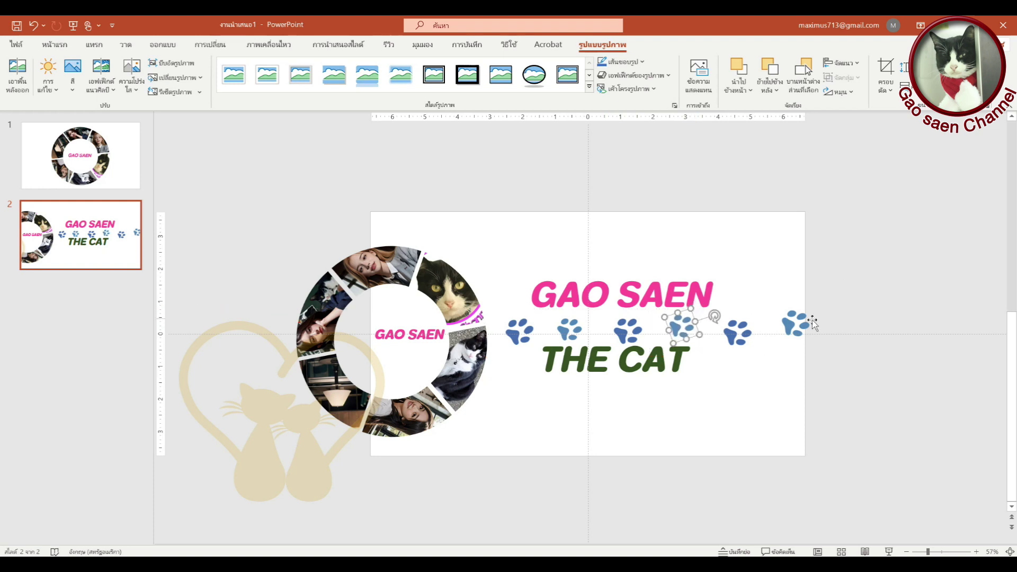
pyautogui.click(897, 239)
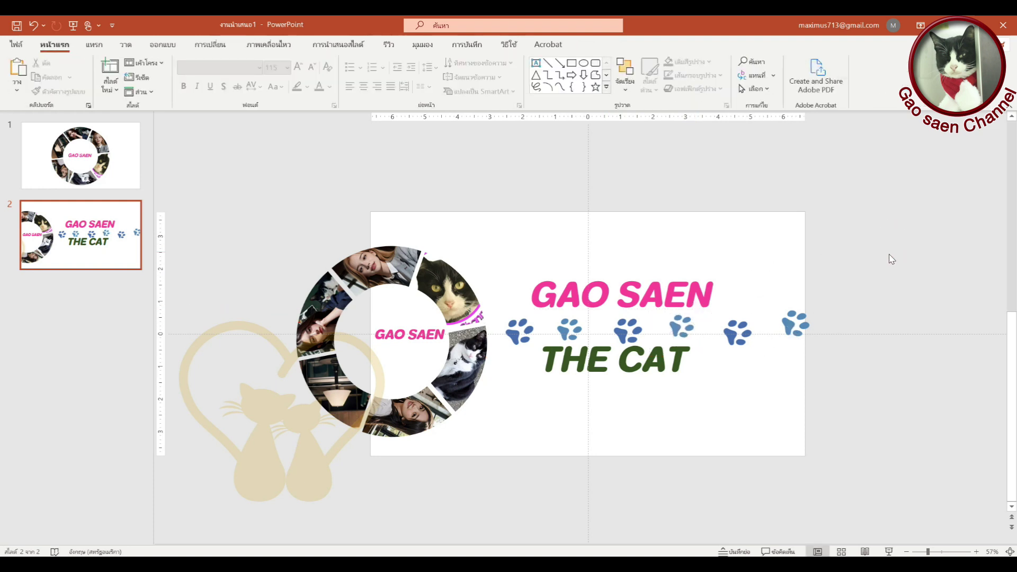
pyautogui.click(632, 364)
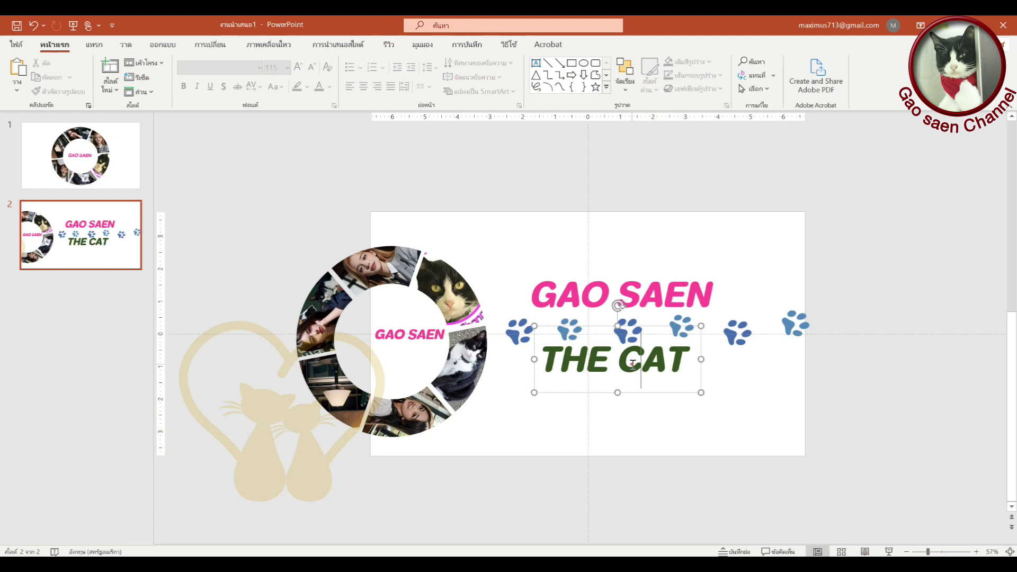
# Nudge THE CAT down, then move the heart-cats picture behind the titles and shrink it.
pyautogui.click(629, 392)
pyautogui.press('Down')
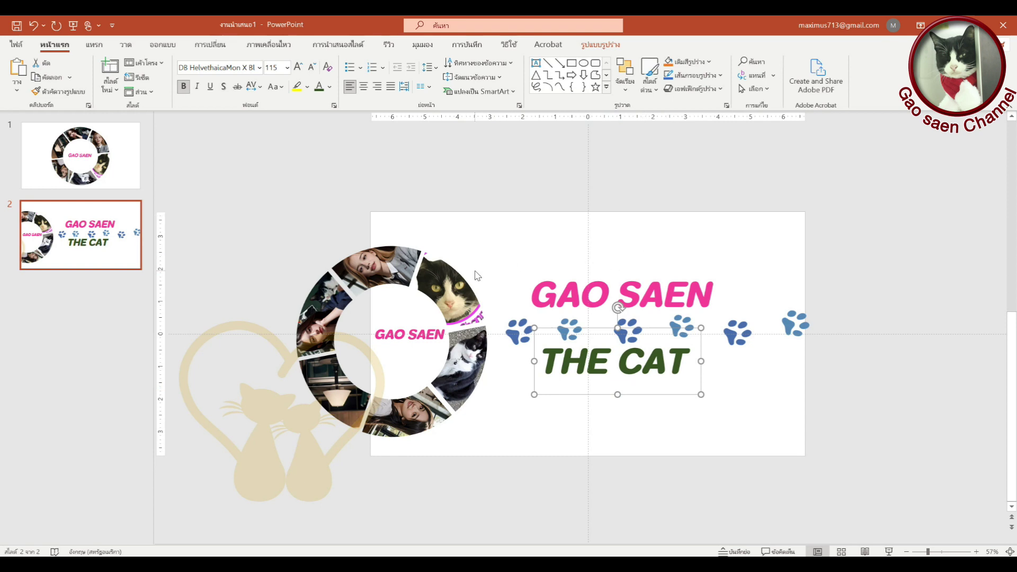
pyautogui.click(459, 281)
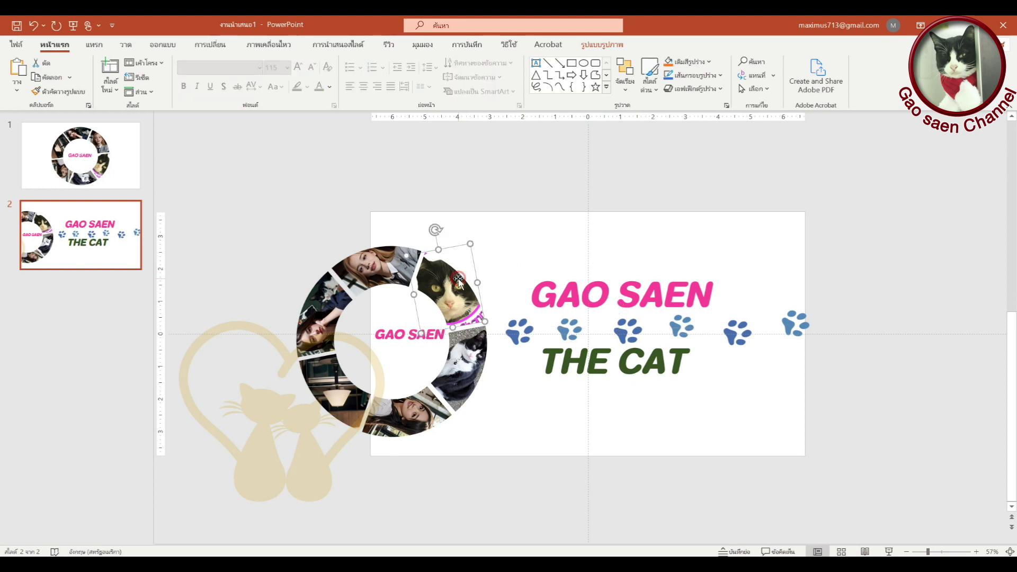
pyautogui.click(401, 255)
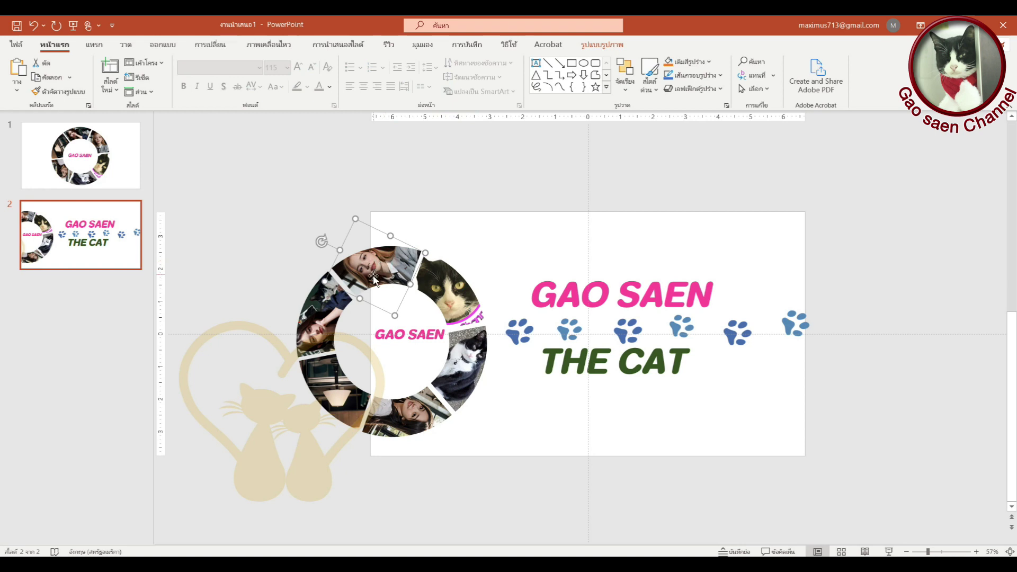
pyautogui.click(339, 303)
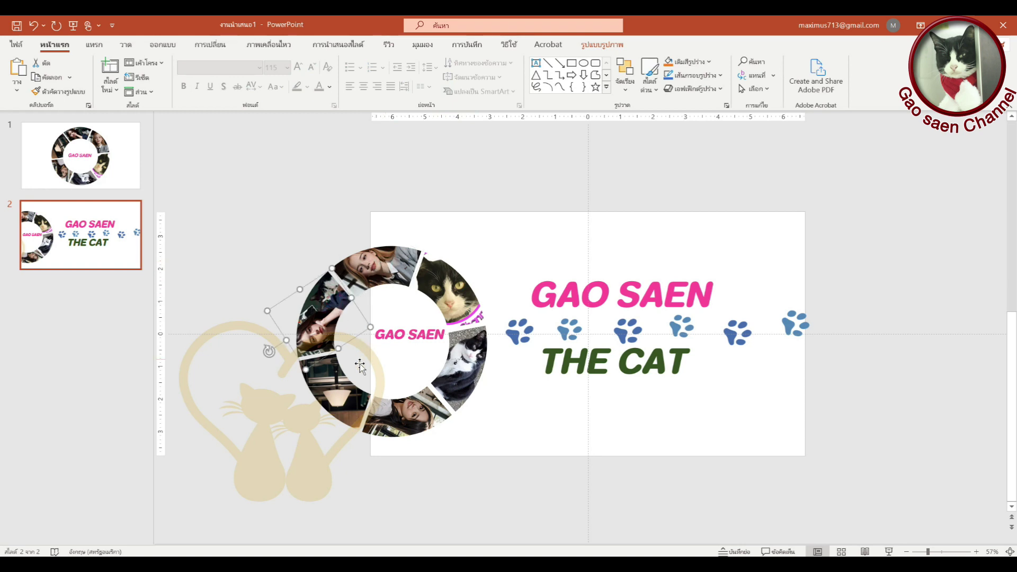
pyautogui.click(342, 394)
pyautogui.click(414, 421)
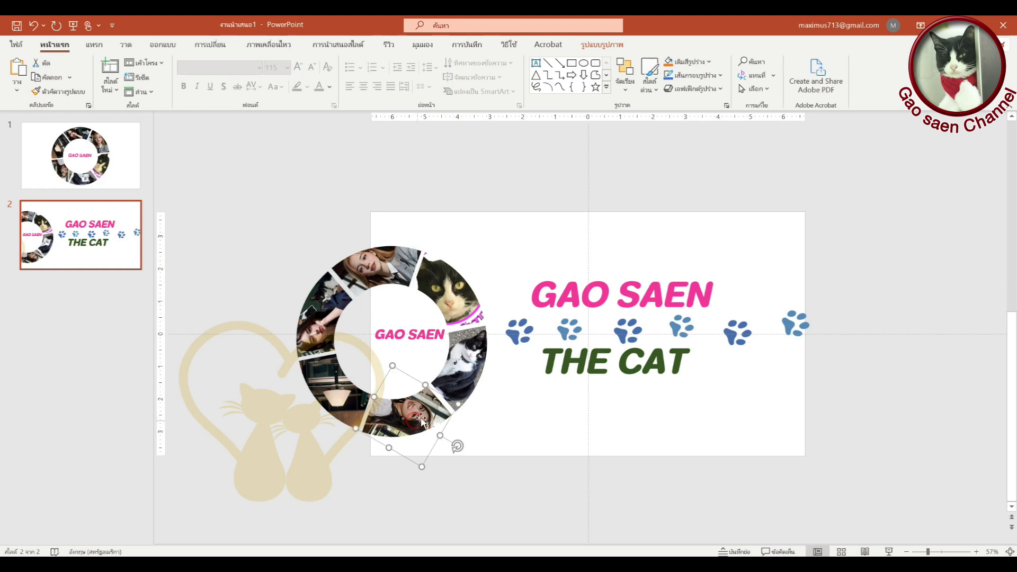
pyautogui.click(465, 377)
pyautogui.moveTo(312, 462); pyautogui.dragTo(590, 420)
pyautogui.moveTo(665, 264); pyautogui.dragTo(634, 293)
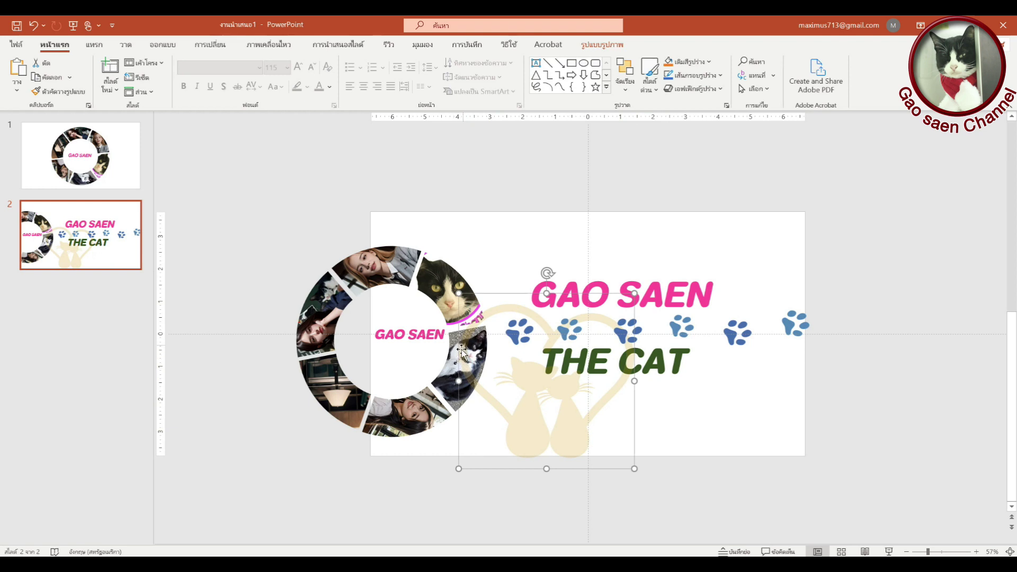
# Send the heart-cats picture to the back and set its transparency to 80%.
pyautogui.rightClick(531, 400)
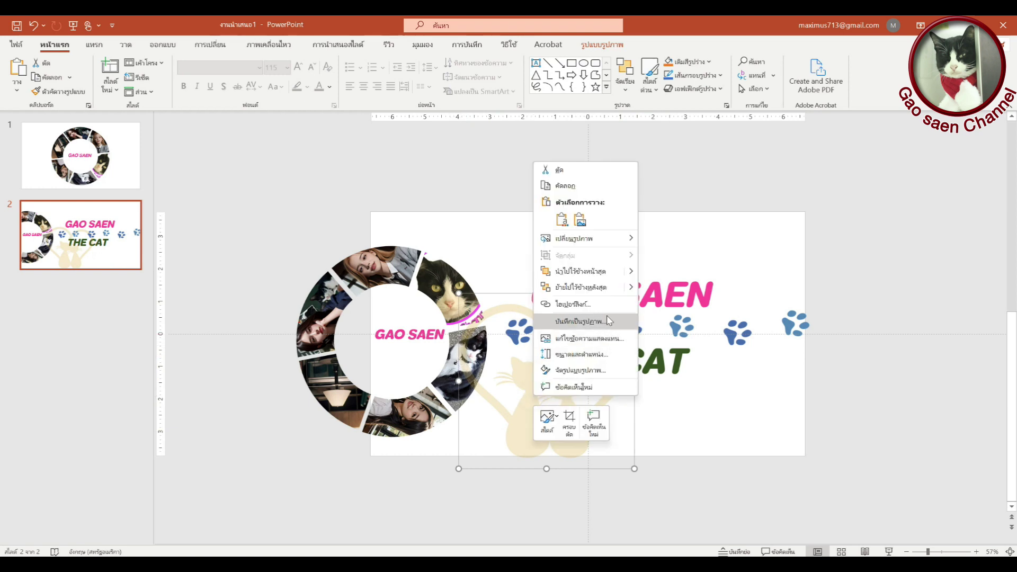
pyautogui.click(613, 289)
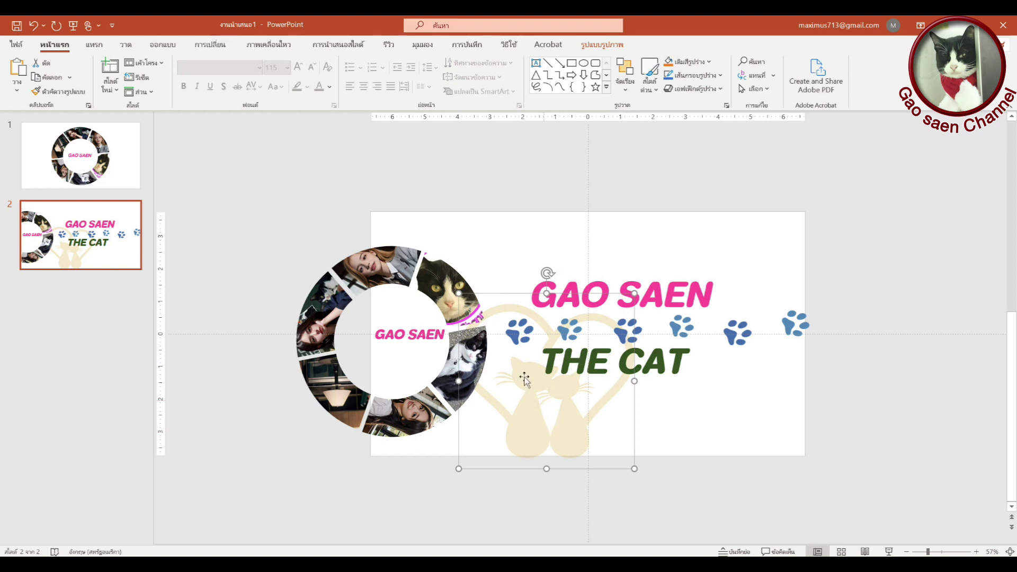
pyautogui.click(608, 48)
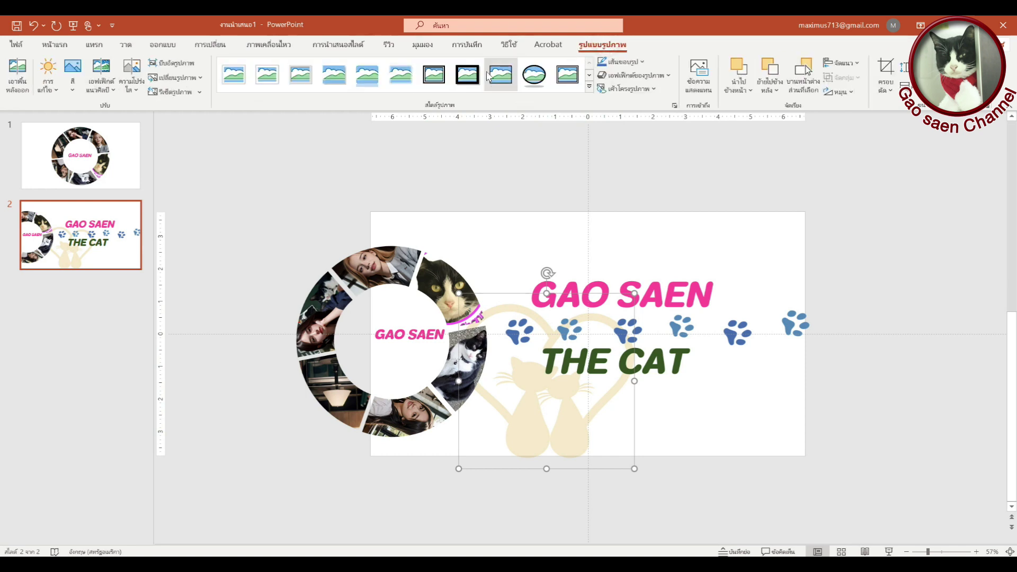
pyautogui.click(133, 74)
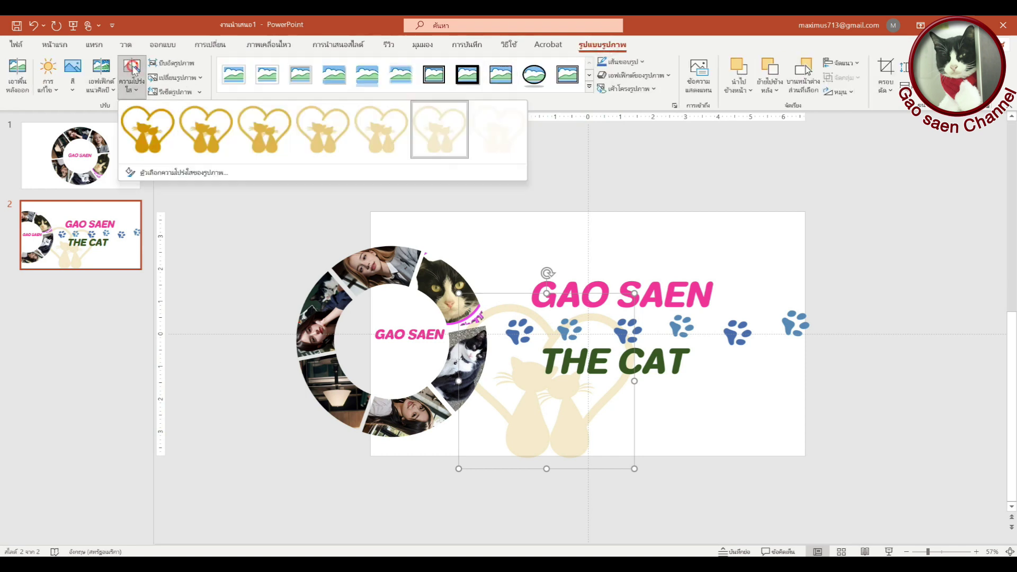
pyautogui.click(498, 144)
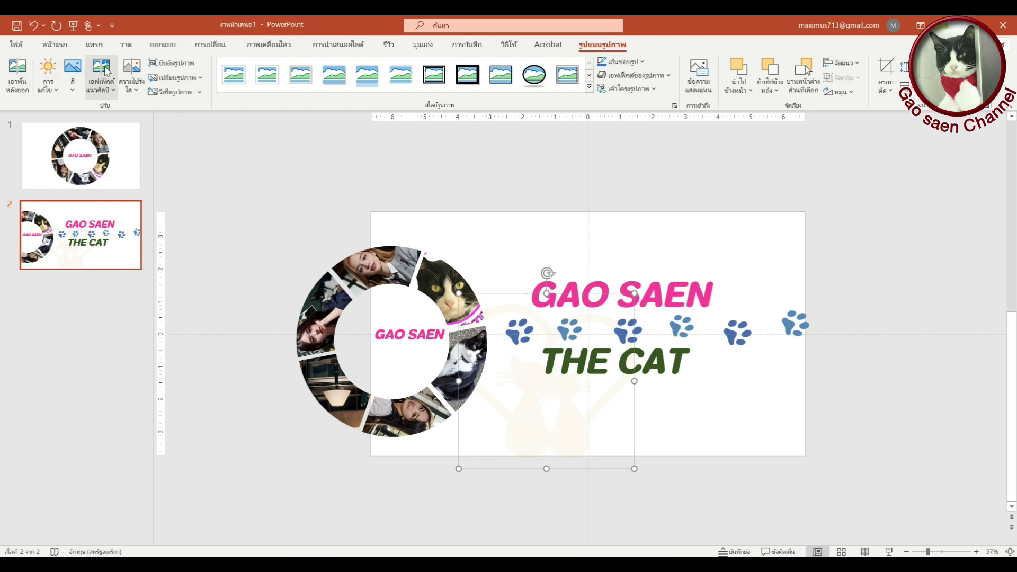
pyautogui.click(132, 75)
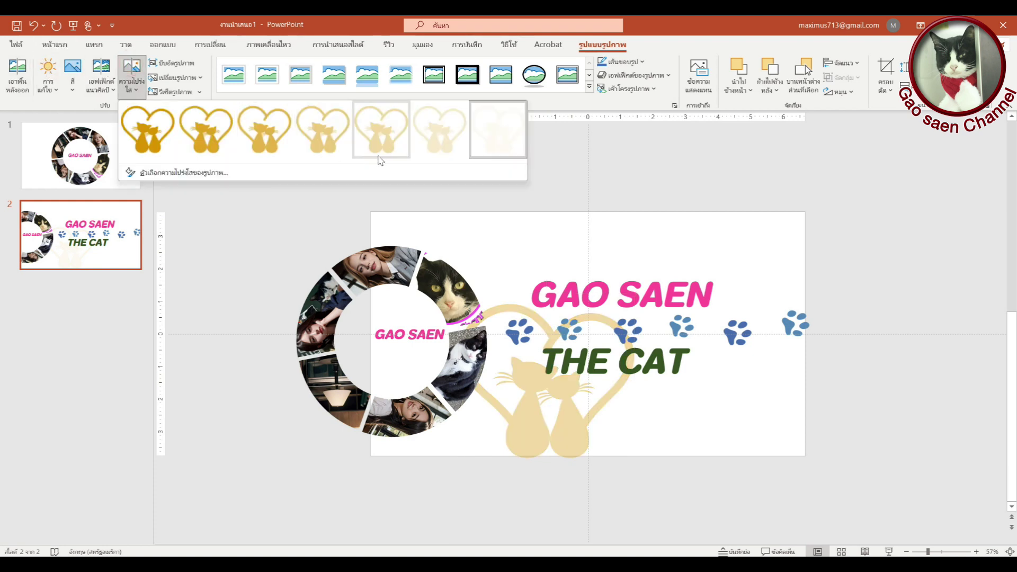
pyautogui.click(434, 141)
pyautogui.click(605, 169)
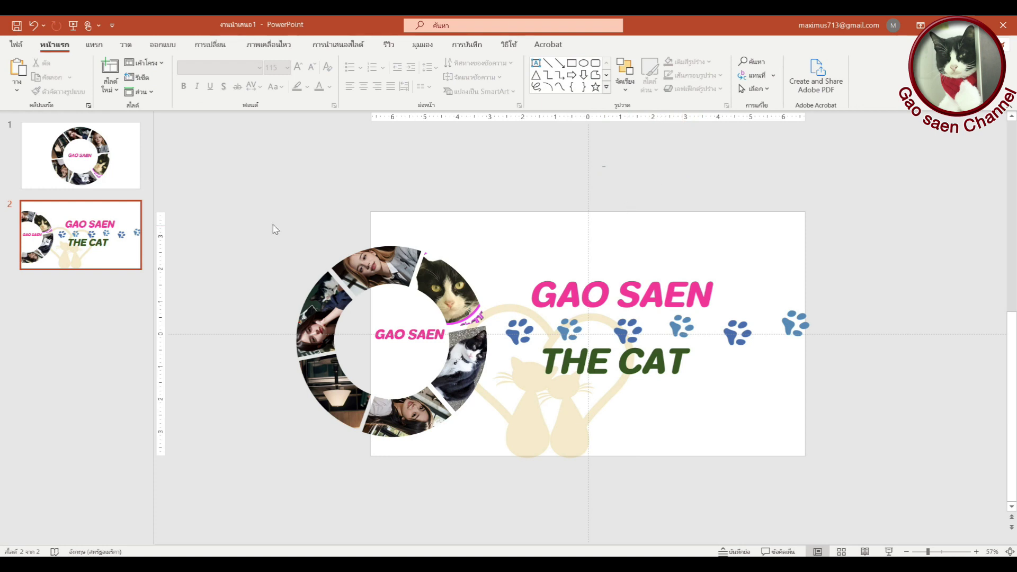
# Duplicate slide 2 as slide 3 and select the cat photo piece of its ring.
pyautogui.rightClick(128, 260)
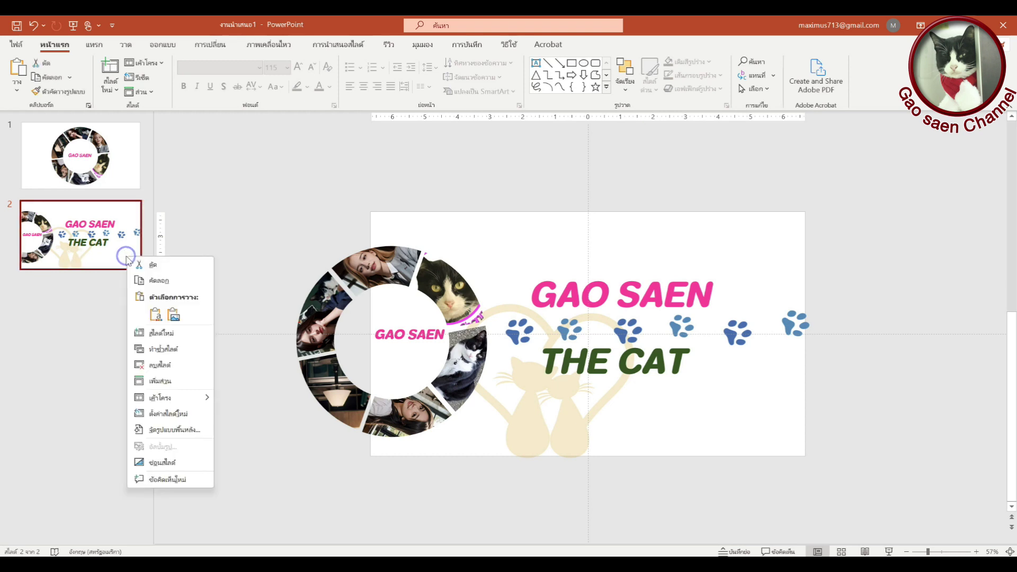
pyautogui.click(163, 349)
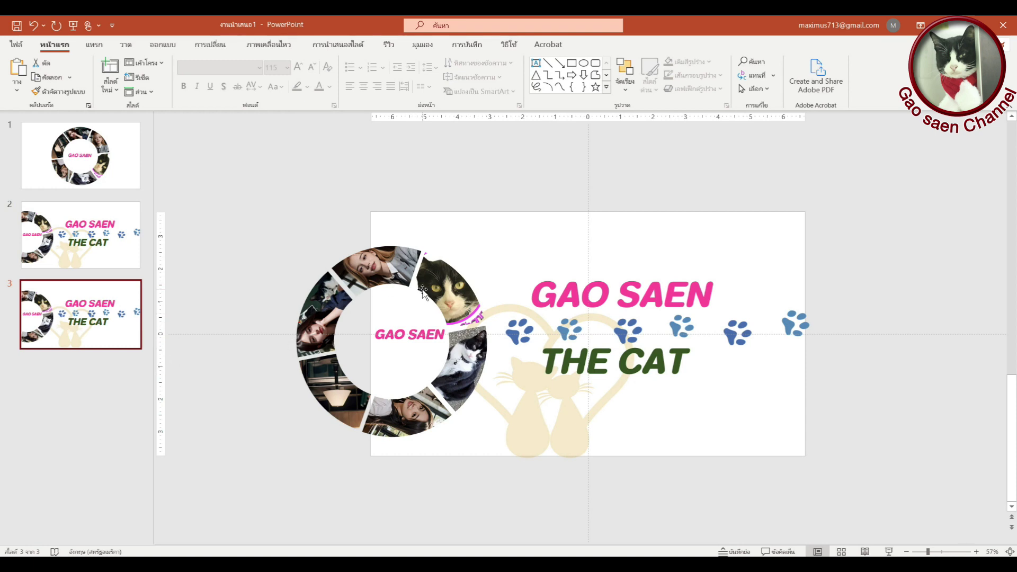
pyautogui.click(439, 287)
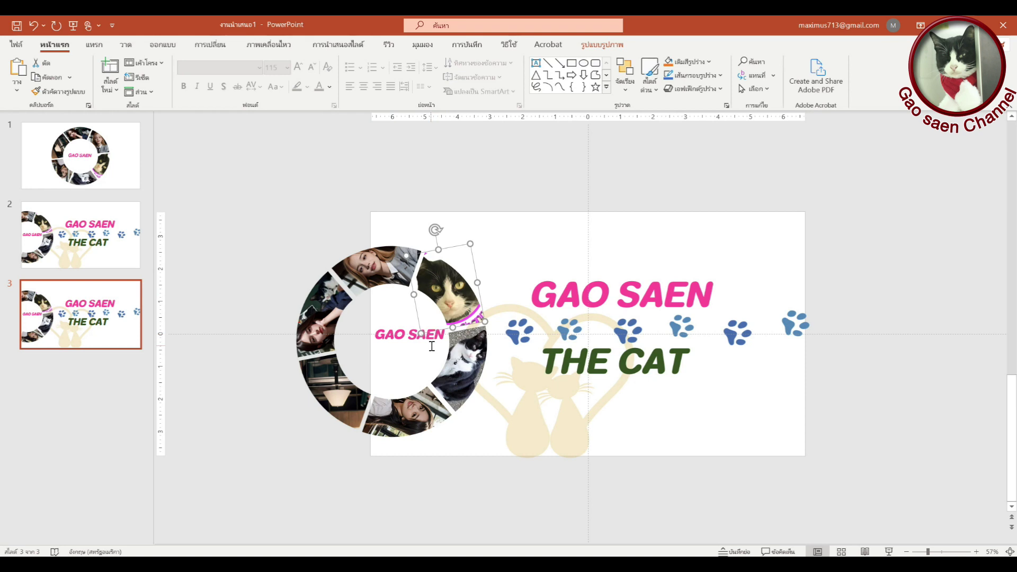
# Enlarge the cat photo piece from its top-right corner and nudge it slightly upward.
pyautogui.click(500, 258)
pyautogui.click(453, 284)
pyautogui.moveTo(470, 241); pyautogui.dragTo(479, 223)
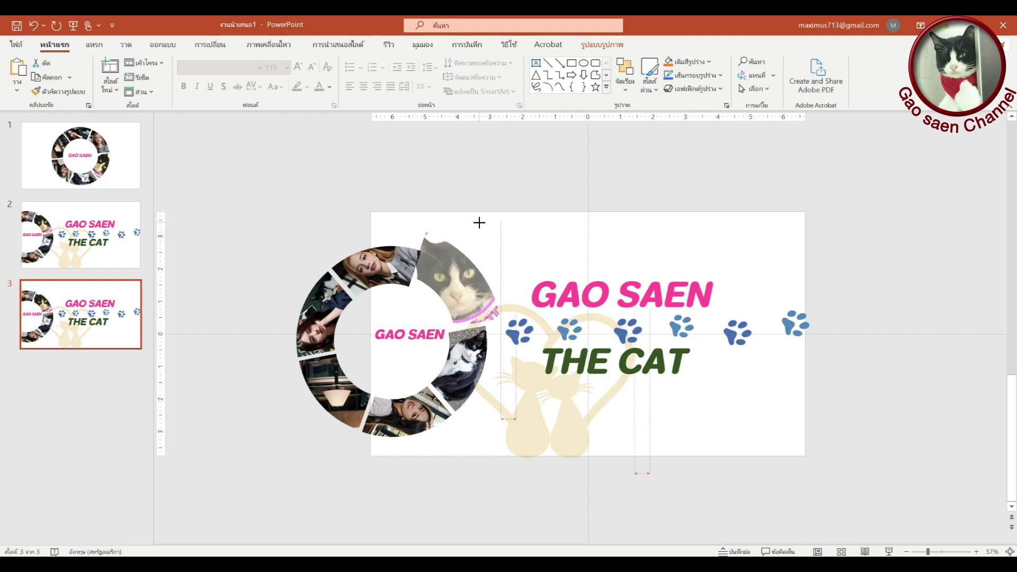
pyautogui.moveTo(479, 222); pyautogui.dragTo(479, 223)
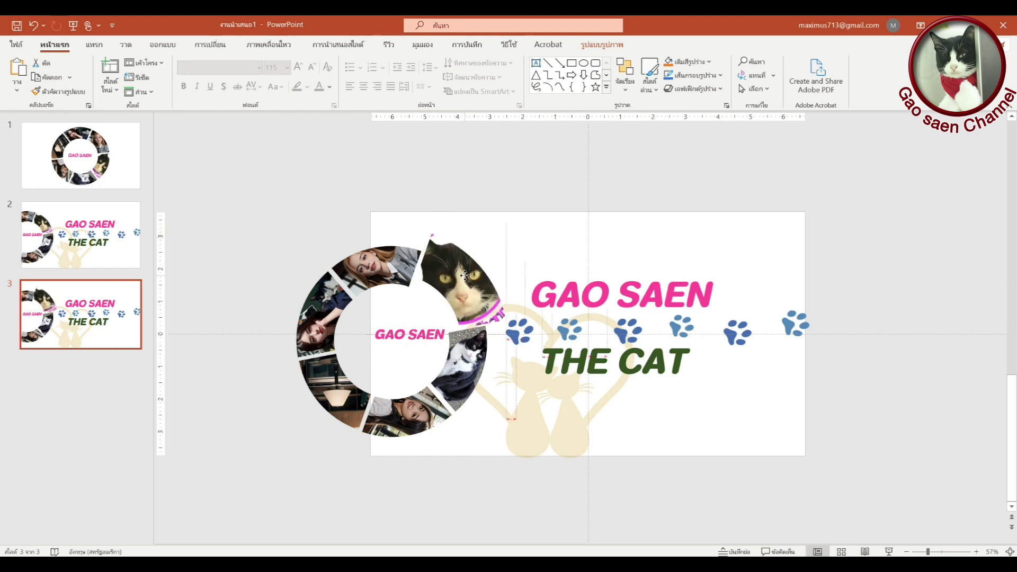
pyautogui.moveTo(464, 274); pyautogui.dragTo(465, 273)
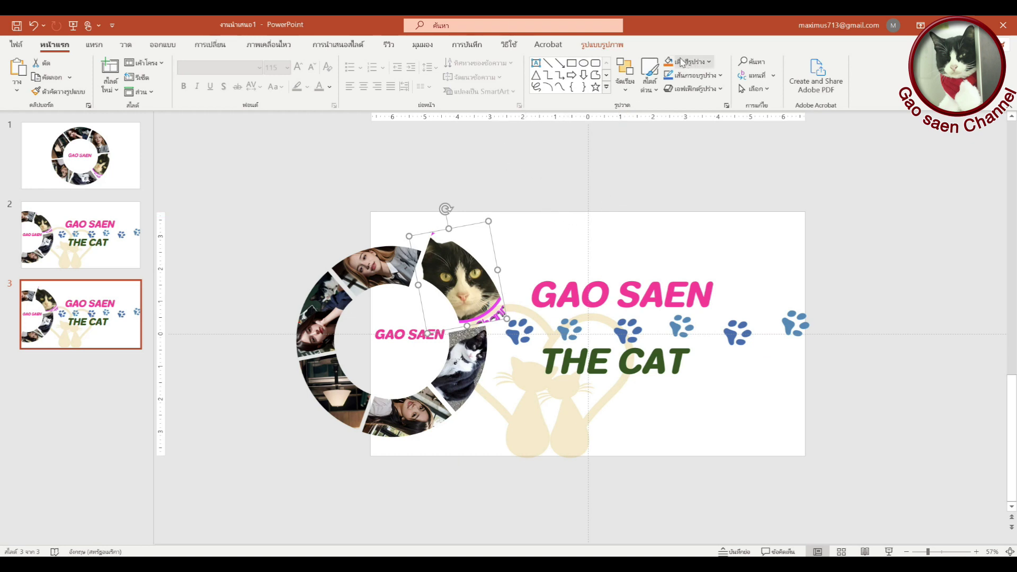
# Give the cat photo piece a red outline 6 pt thick.
pyautogui.click(720, 76)
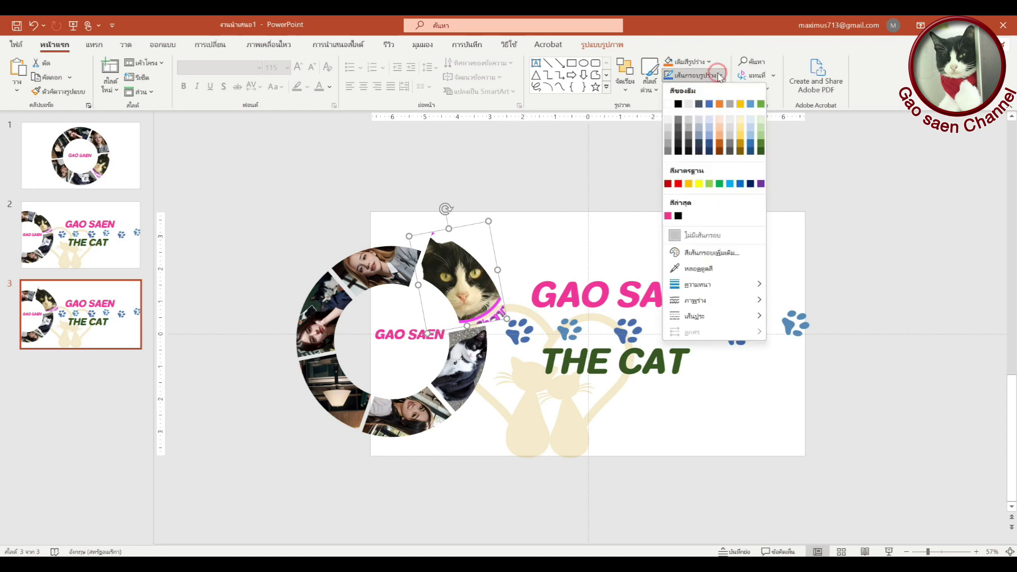
pyautogui.click(678, 184)
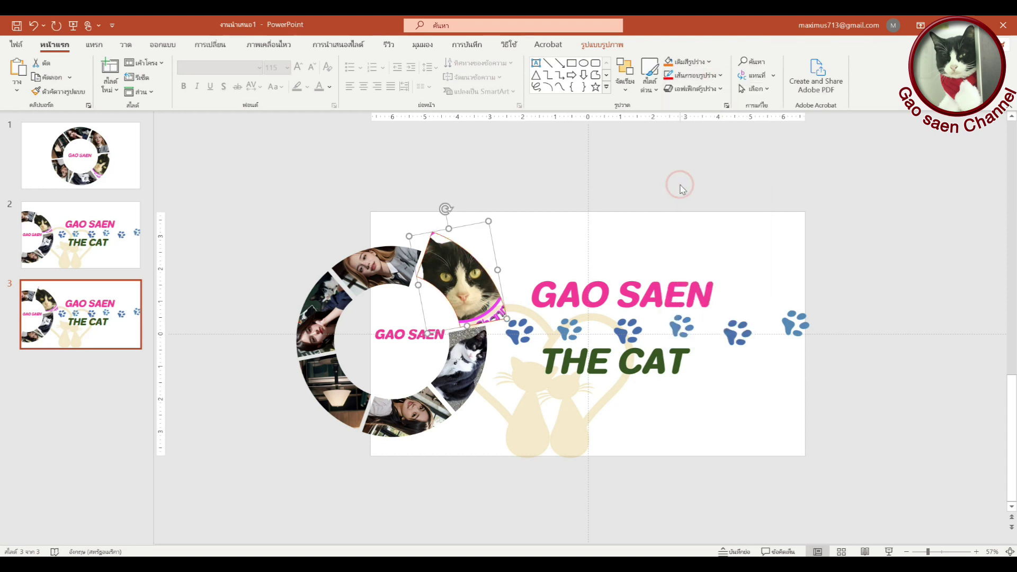
pyautogui.click(692, 78)
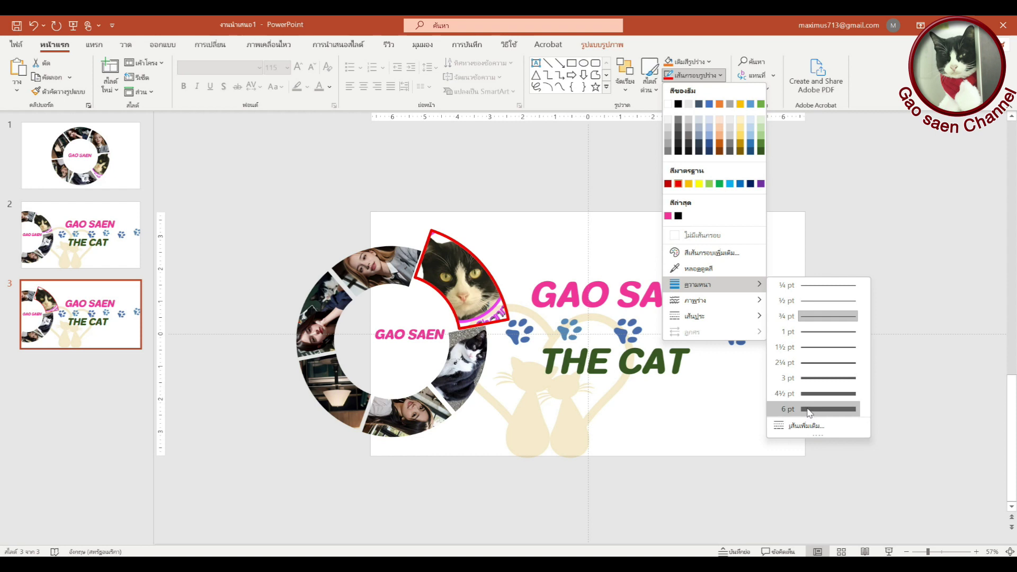
pyautogui.click(809, 408)
pyautogui.click(497, 158)
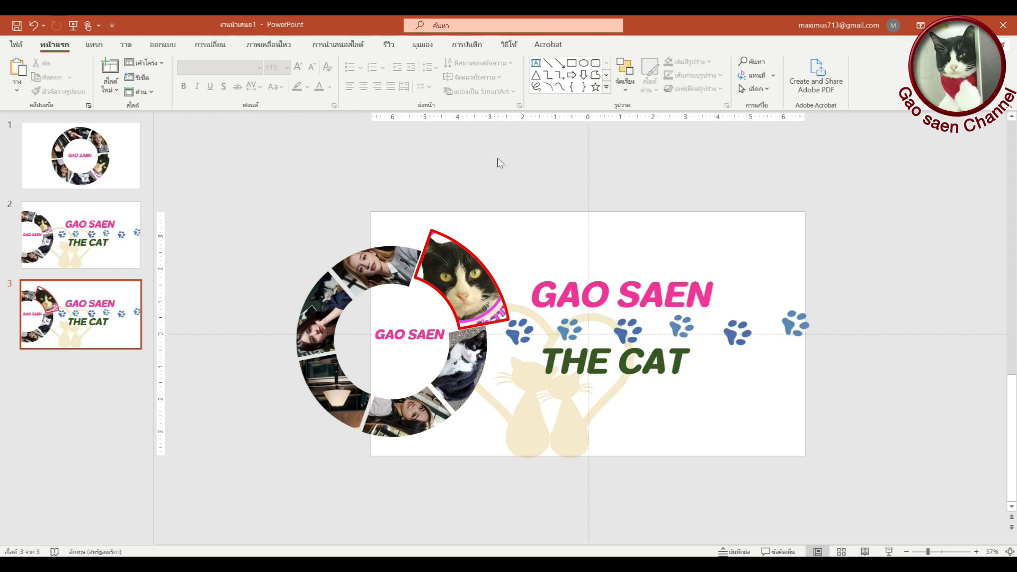
# Change the cat photo's outline colour to a darker red.
pyautogui.click(471, 285)
pyautogui.click(707, 77)
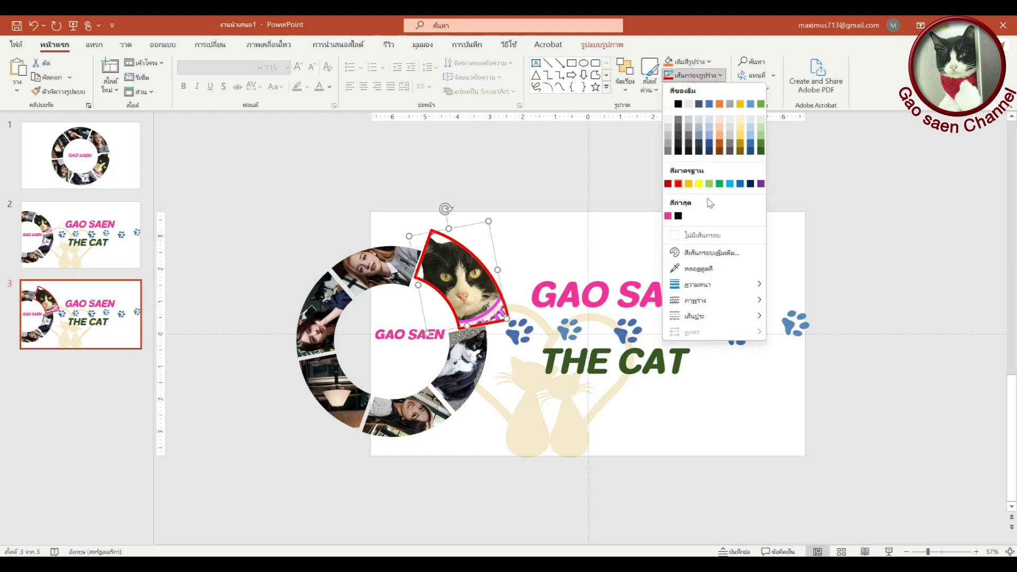
pyautogui.click(678, 184)
pyautogui.click(543, 154)
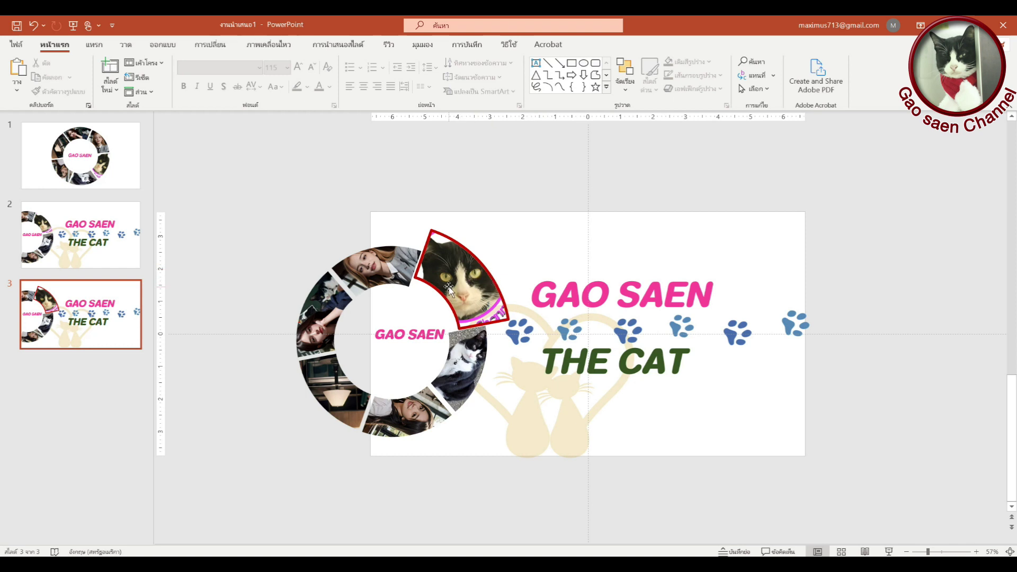
pyautogui.click(100, 345)
pyautogui.click(656, 365)
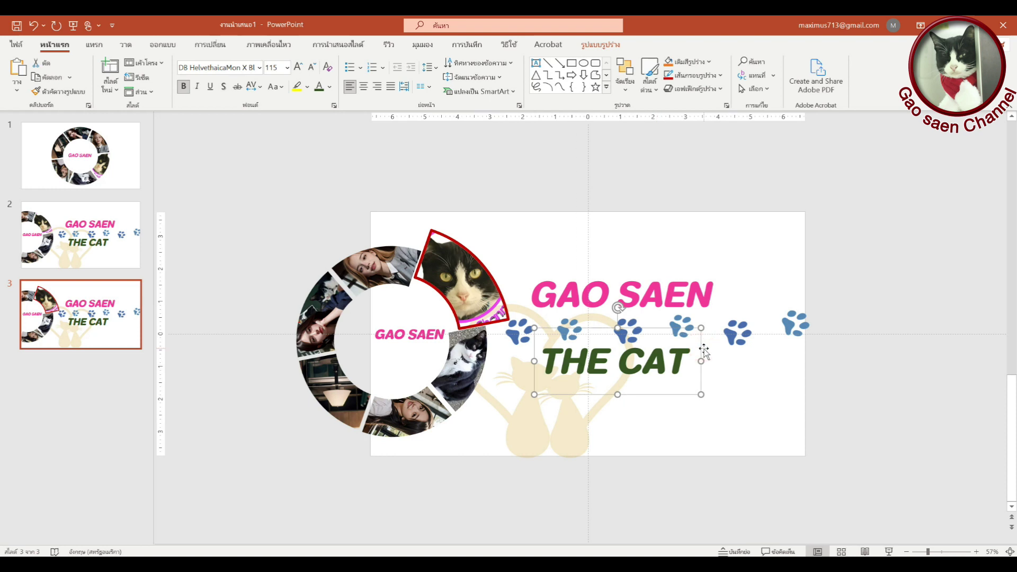
# Delete THE CAT title and the third through last paw prints as a trial.
pyautogui.press('Delete')
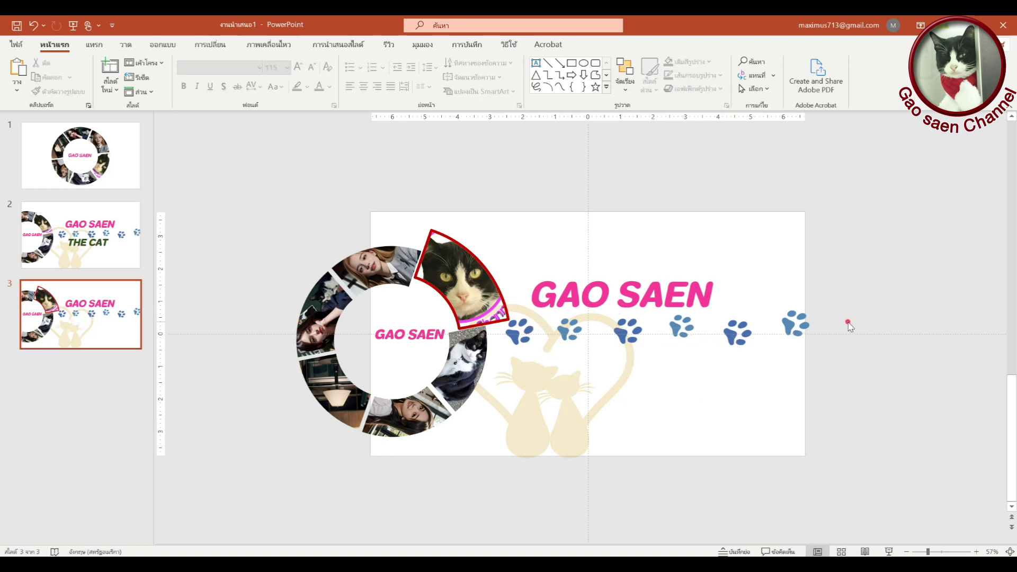
pyautogui.moveTo(848, 324); pyautogui.dragTo(636, 342)
pyautogui.click(633, 334)
pyautogui.press('Delete')
pyautogui.click(682, 327)
pyautogui.press('Delete')
pyautogui.click(735, 334)
pyautogui.press('Delete')
pyautogui.click(794, 322)
pyautogui.press('Delete')
# Enlarge the faded heart-cats picture and move a paw print to the slide's lower right.
pyautogui.click(583, 418)
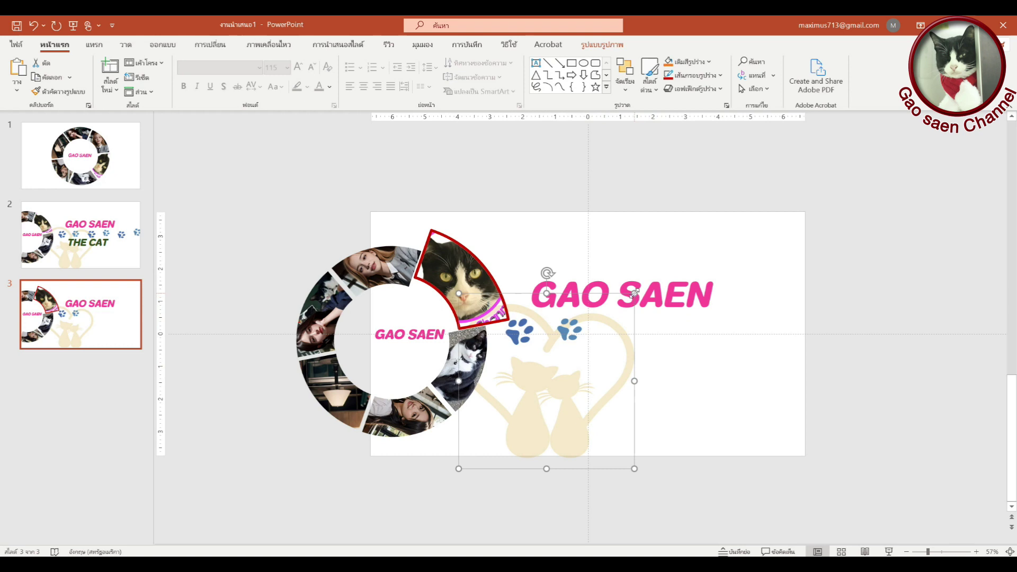
pyautogui.moveTo(635, 293); pyautogui.dragTo(687, 241)
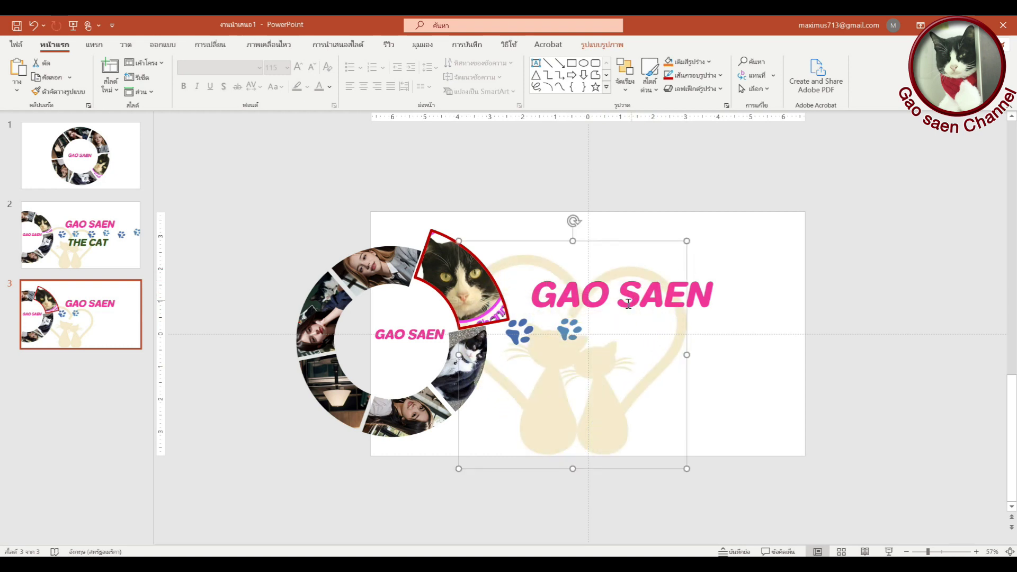
pyautogui.click(758, 321)
pyautogui.moveTo(570, 330); pyautogui.dragTo(768, 411)
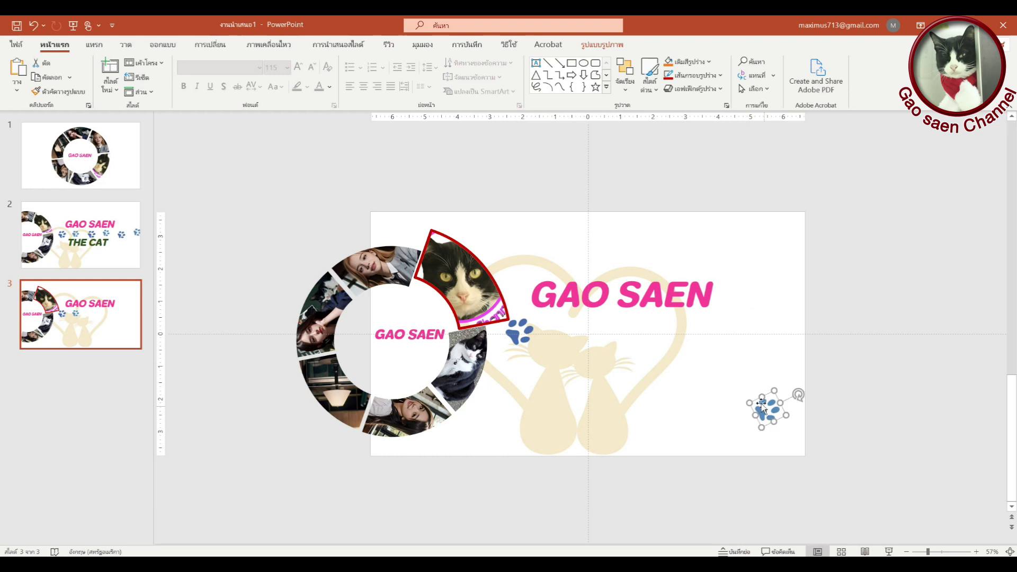
pyautogui.click(674, 295)
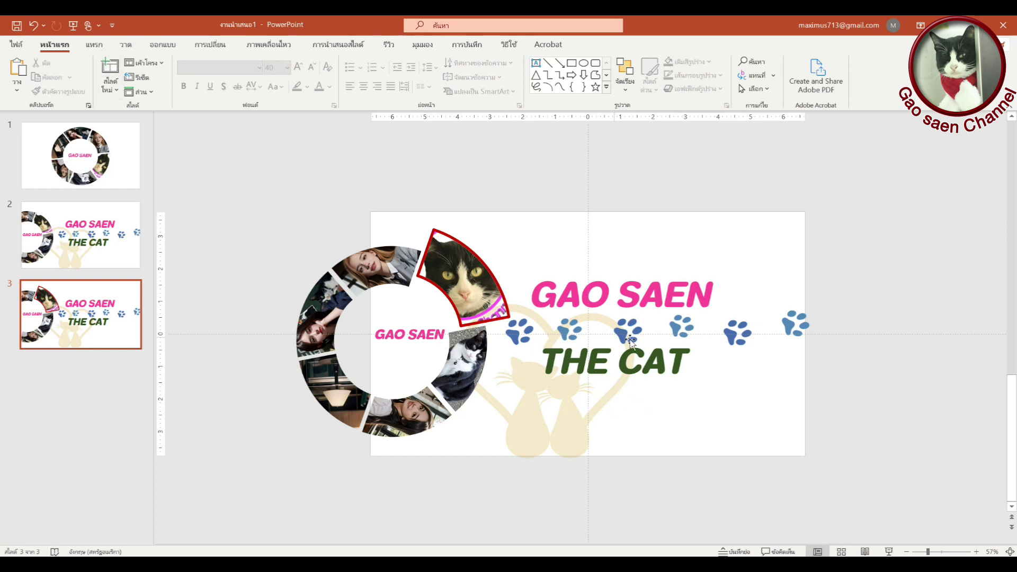
pyautogui.click(95, 45)
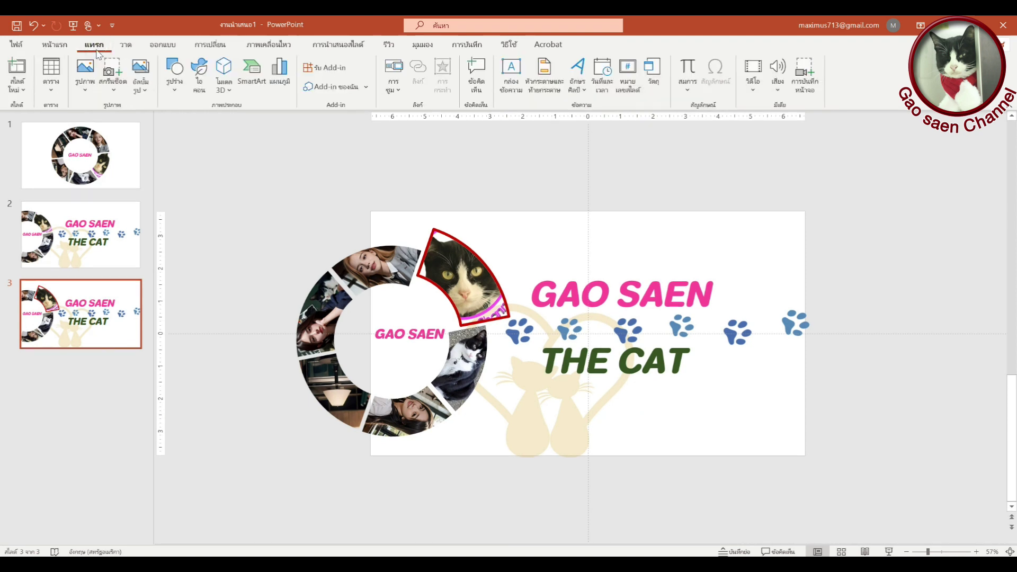
# Insert the cut-out sitting cat image from a file on this computer.
pyautogui.click(84, 78)
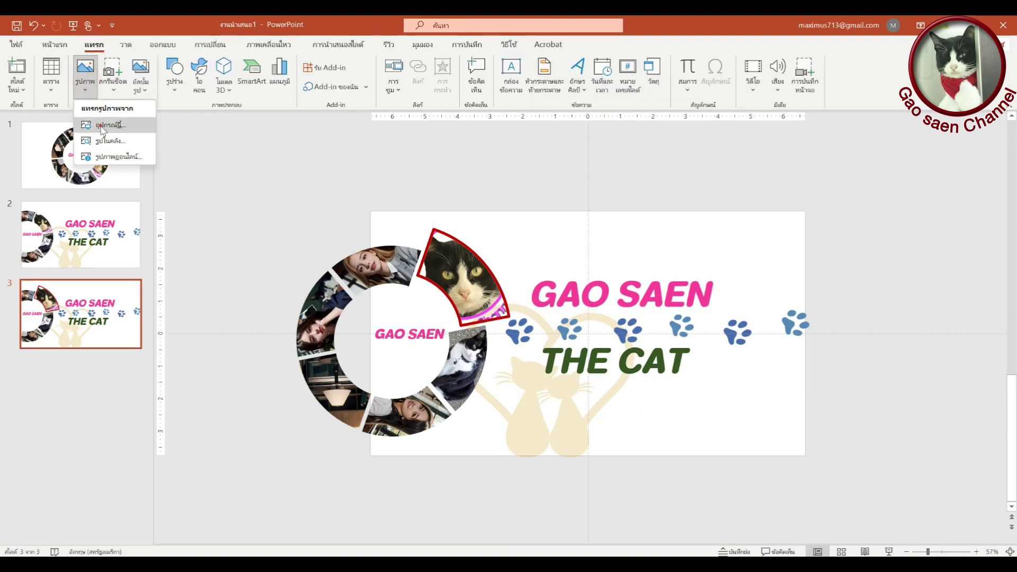
pyautogui.click(103, 127)
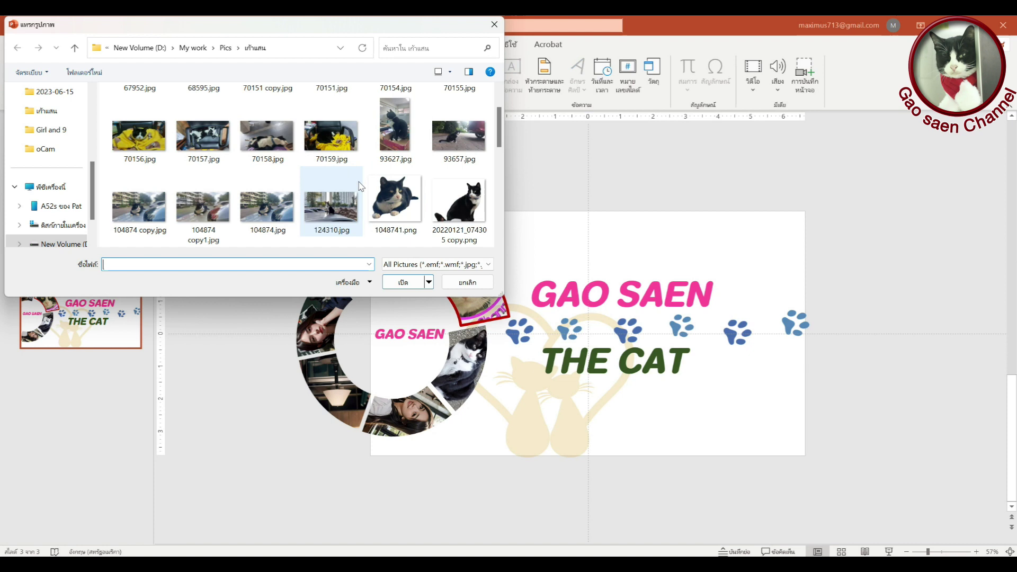
pyautogui.scroll(-3, 355, 180)
pyautogui.click(127, 102)
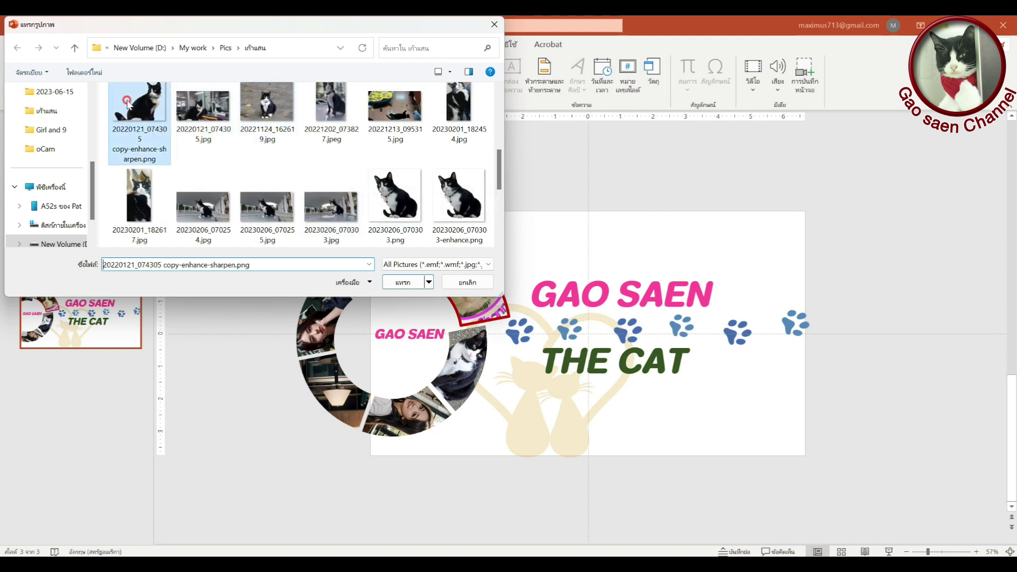
pyautogui.doubleClick(127, 103)
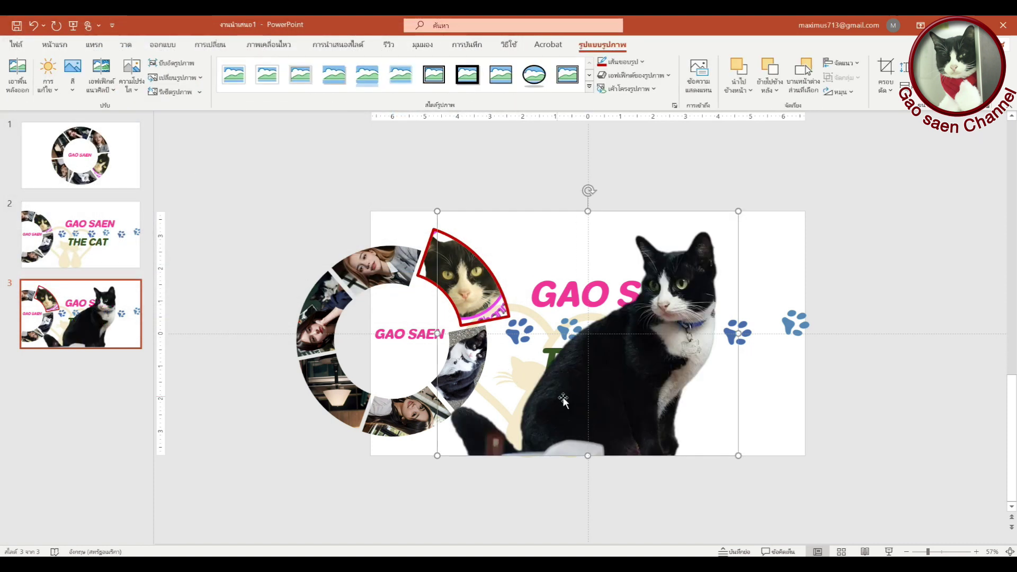
# Shrink the cat picture and place it at the slide's lower right over THE CAT.
pyautogui.moveTo(619, 387); pyautogui.dragTo(607, 435)
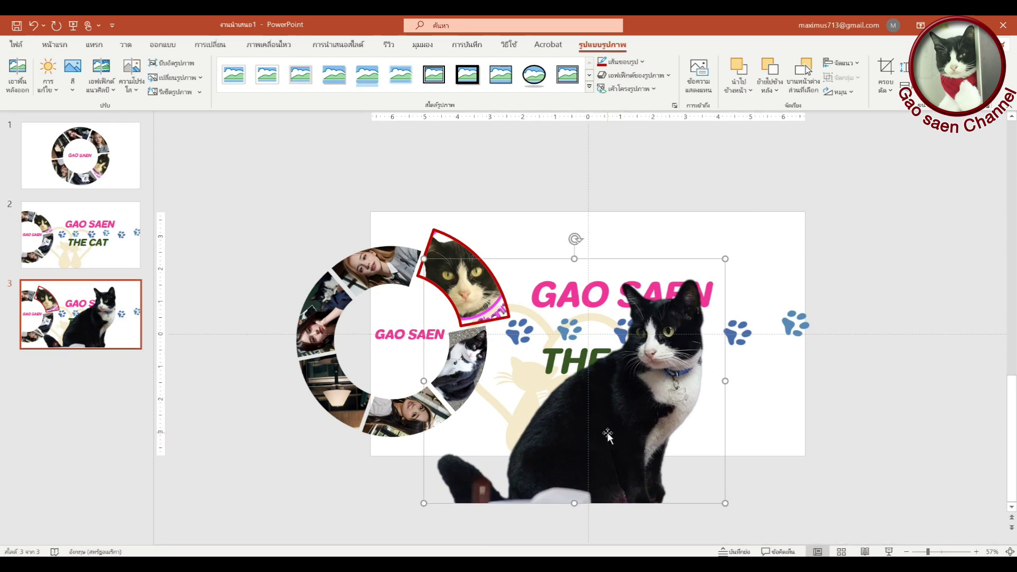
pyautogui.moveTo(424, 259); pyautogui.dragTo(504, 323)
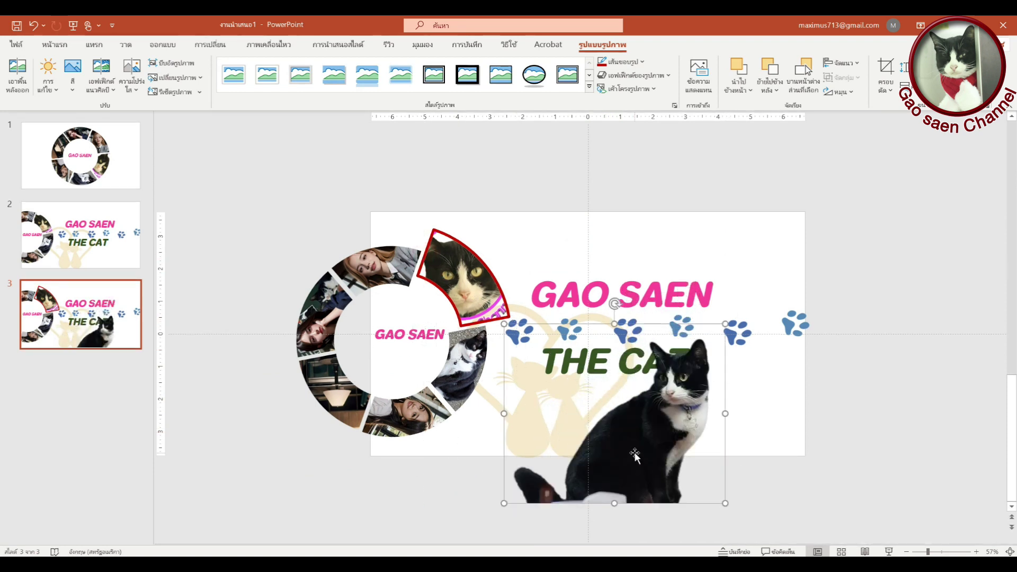
pyautogui.moveTo(634, 452); pyautogui.dragTo(619, 417)
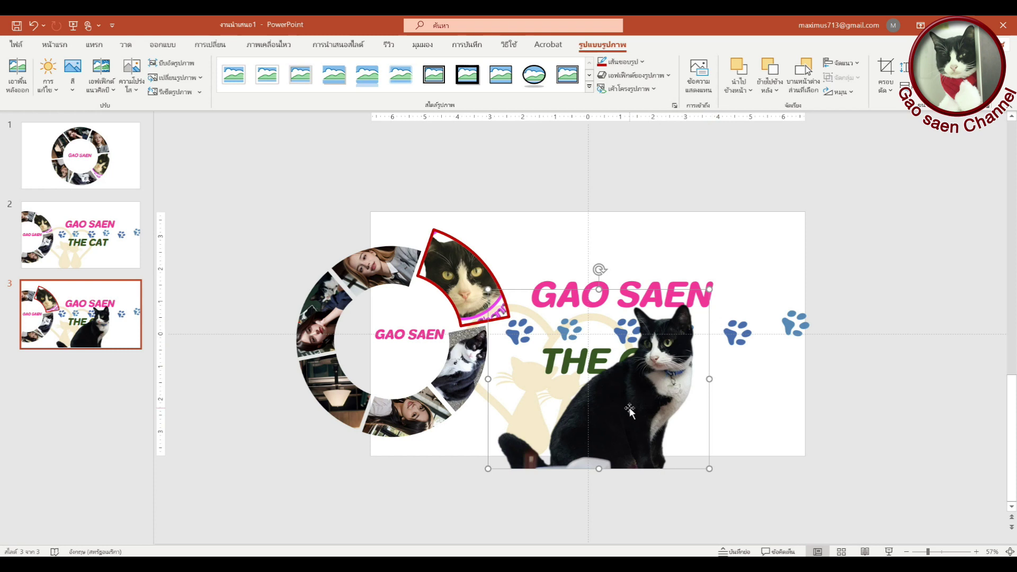
pyautogui.moveTo(633, 420)
pyautogui.mouseDown()
pyautogui.moveTo(667, 434)
pyautogui.moveTo(686, 416)
pyautogui.mouseUp()
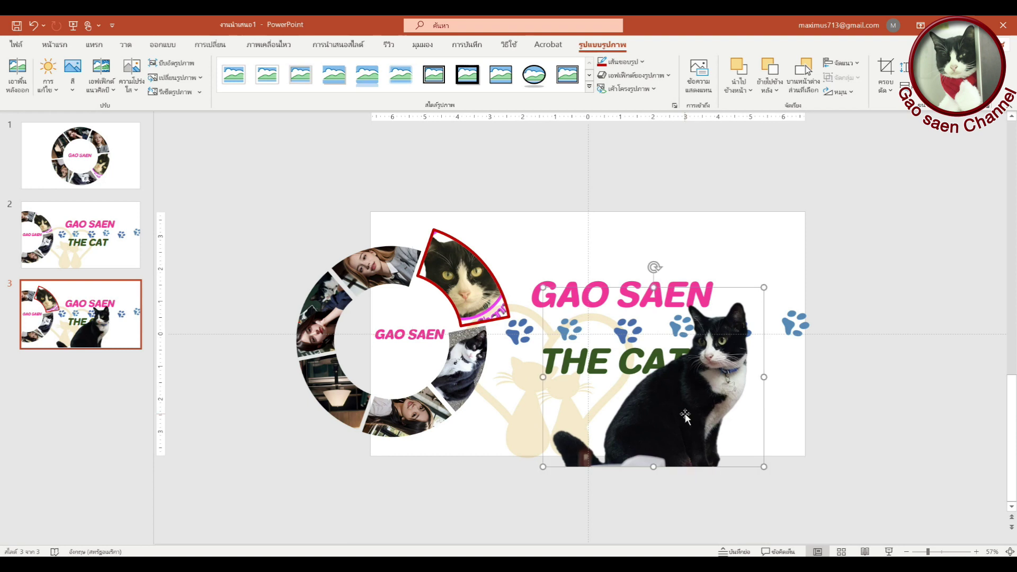
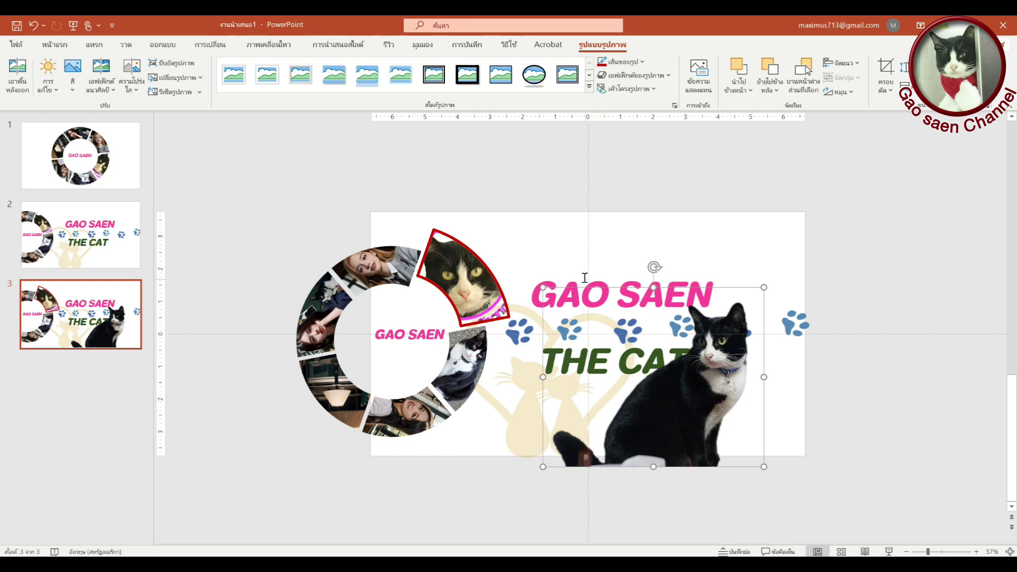
# Move the GAO SAEN title on slide 3 higher, well above the row of paw prints.
pyautogui.click(578, 264)
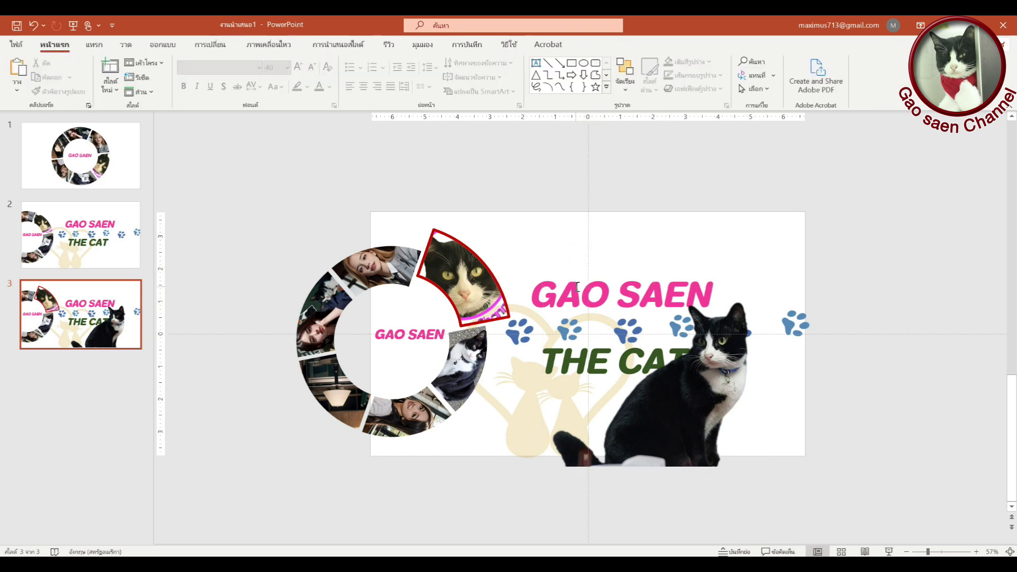
pyautogui.moveTo(653, 261); pyautogui.dragTo(647, 221)
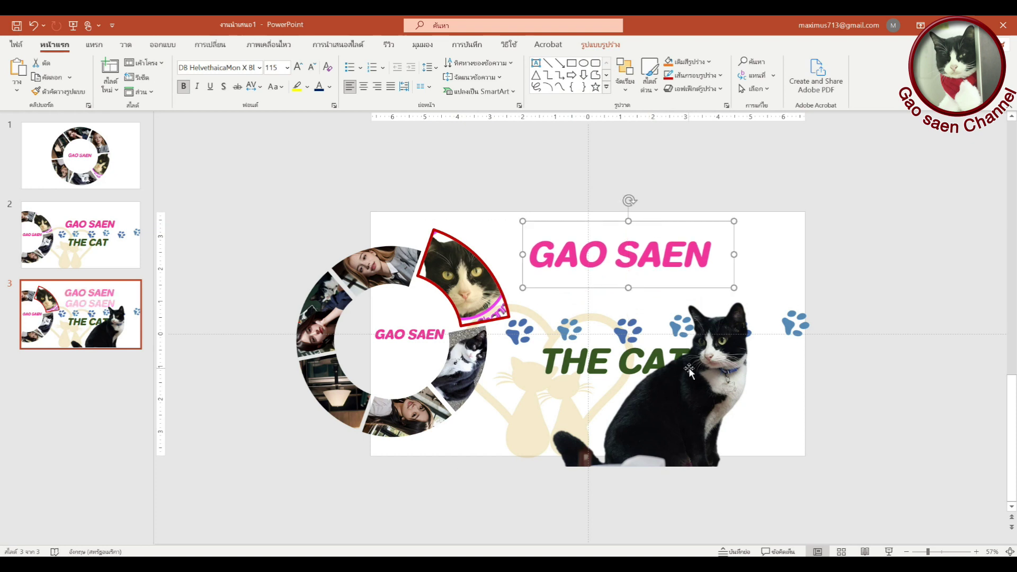
pyautogui.click(578, 307)
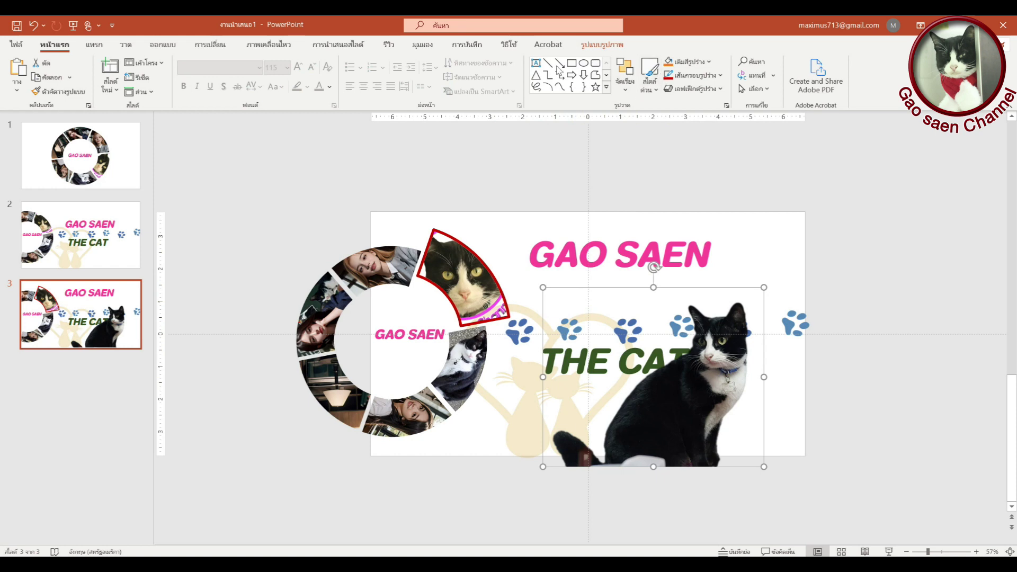
pyautogui.click(93, 45)
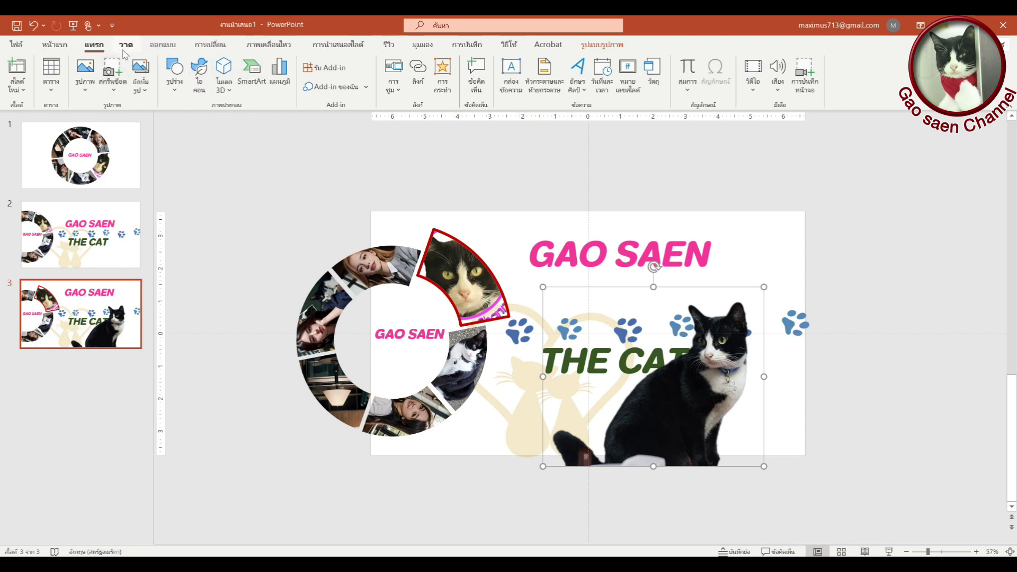
# Add a Thai text box under the title reading 'วันนี้เราจะมาทำความ…' before 'เก้าแสน'.
pyautogui.click(578, 75)
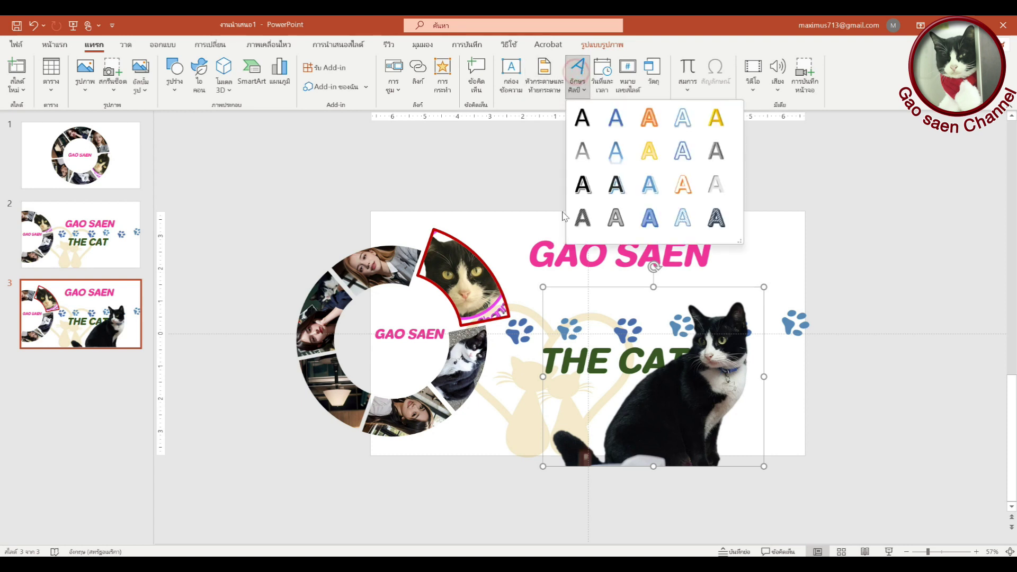
pyautogui.click(505, 71)
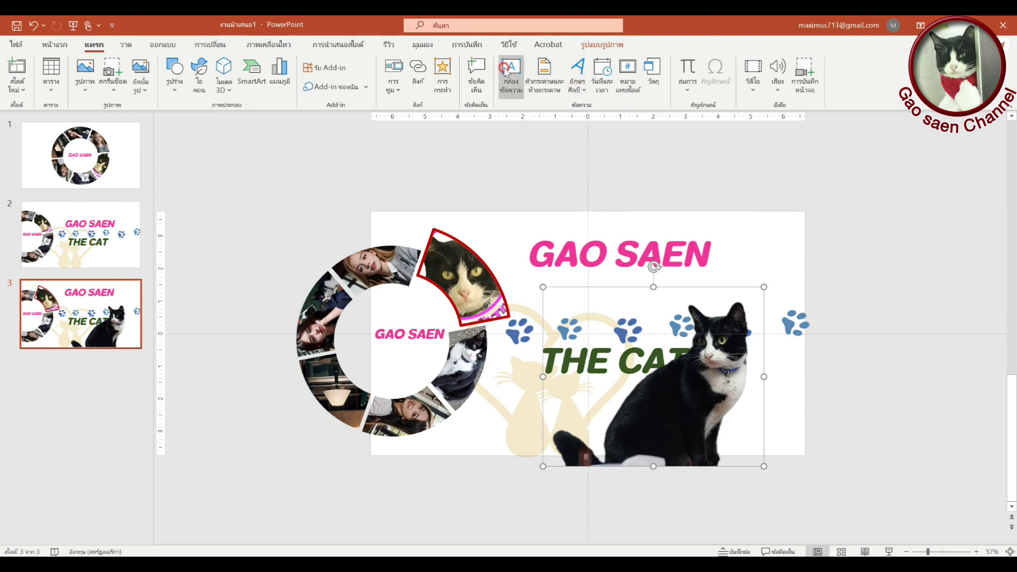
pyautogui.click(529, 290)
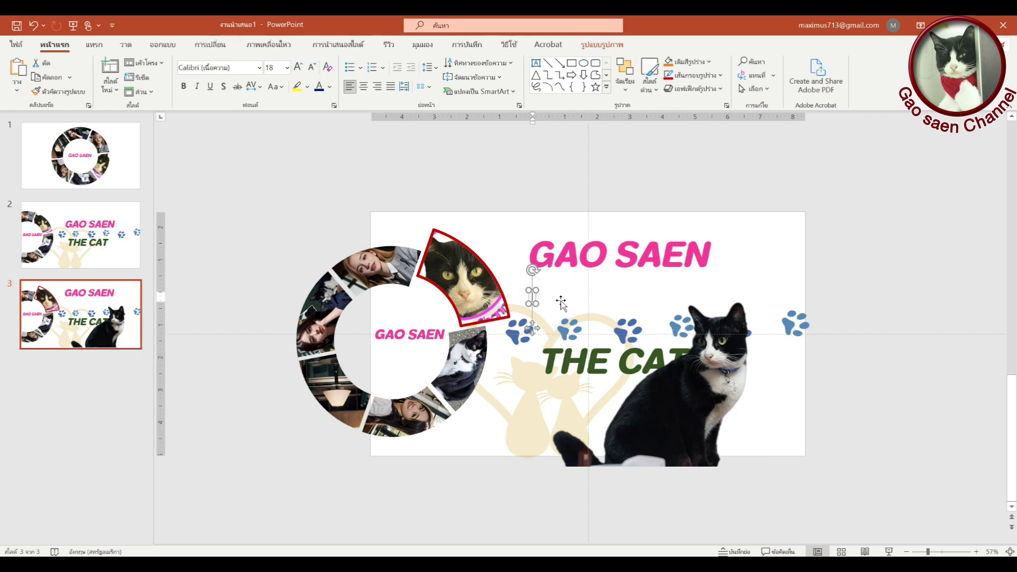
pyautogui.press('`')
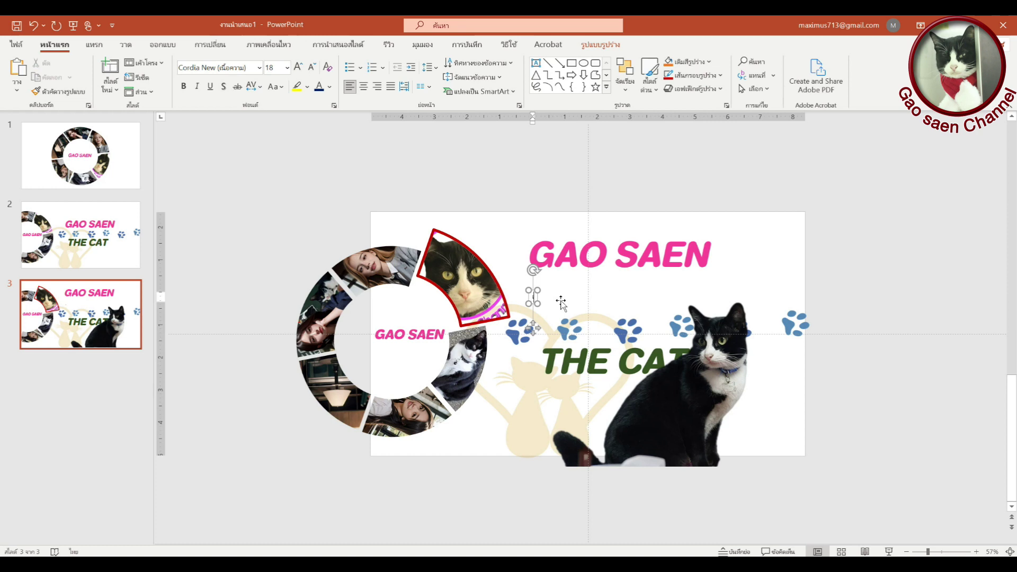
pyautogui.write('เก้า')
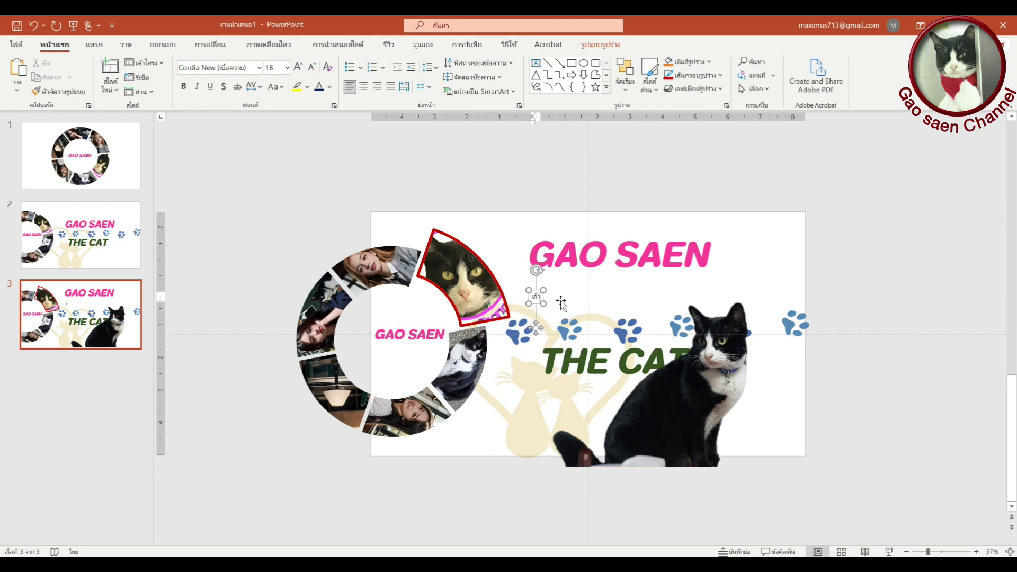
pyautogui.write('แส')
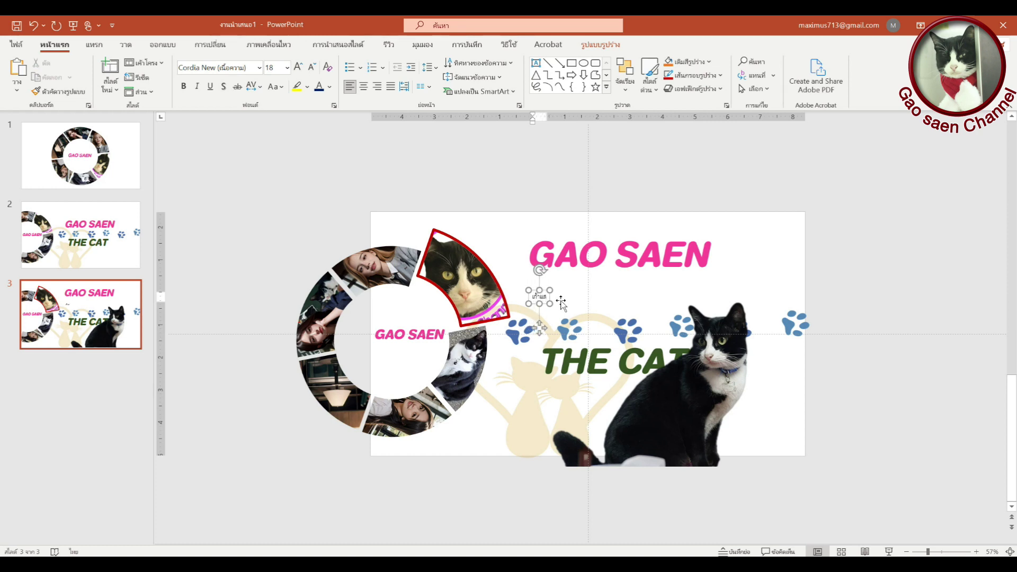
pyautogui.write('น')
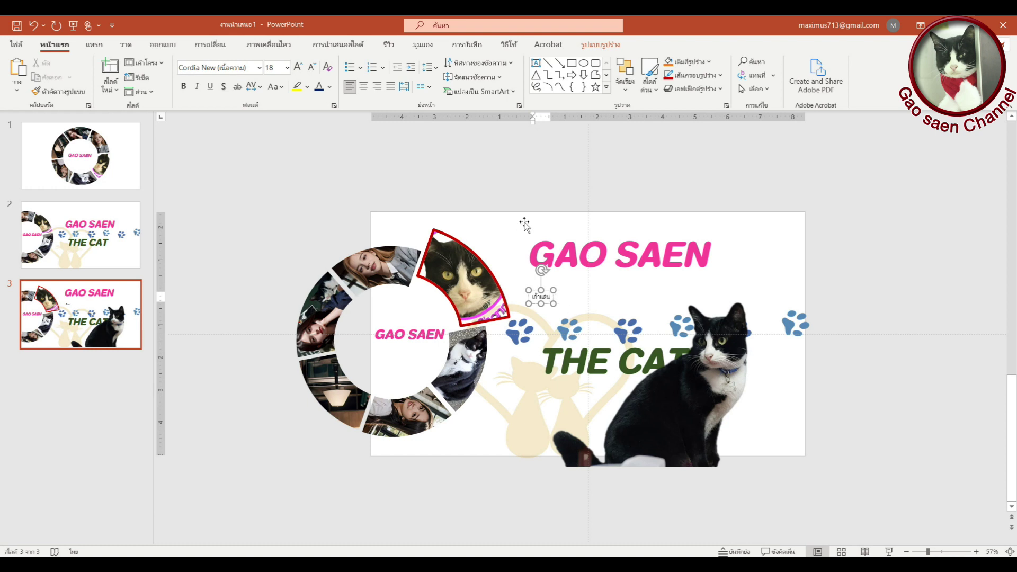
pyautogui.moveTo(554, 289); pyautogui.dragTo(690, 274)
pyautogui.moveTo(542, 284); pyautogui.dragTo(535, 284)
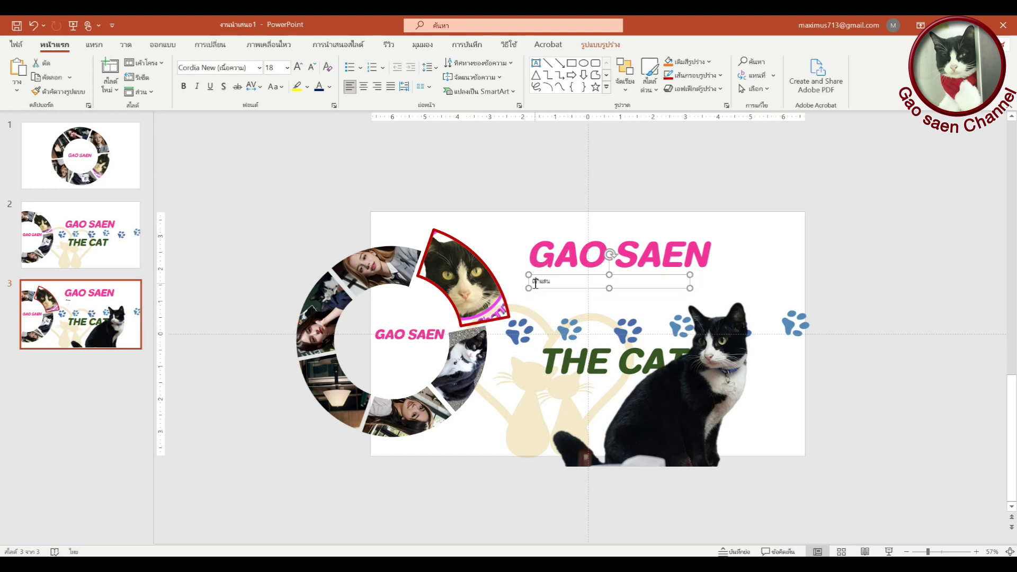
pyautogui.click(532, 282)
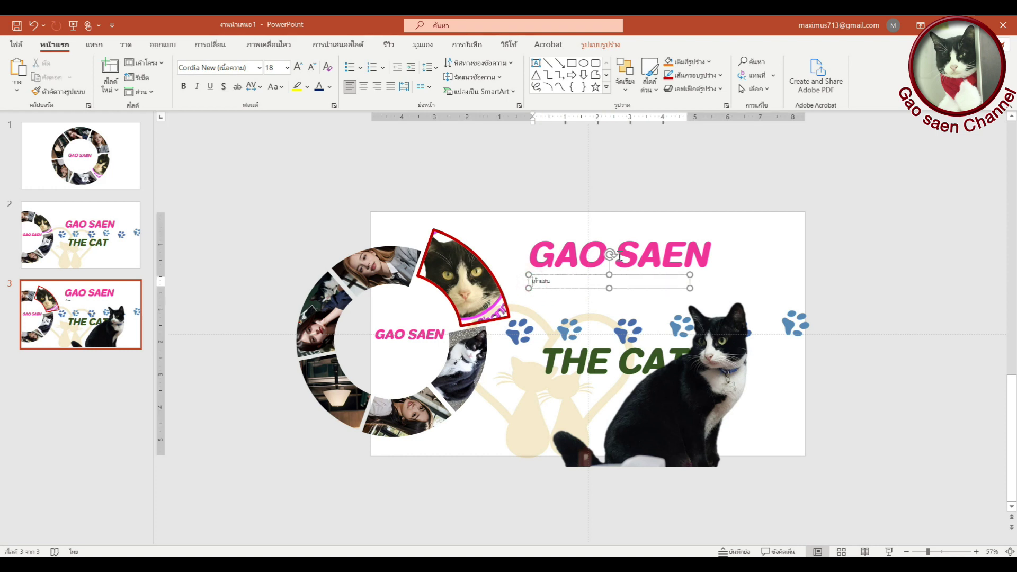
pyautogui.write('วันนี้')
pyautogui.write('เรา')
pyautogui.write('จะมาทำคว')
pyautogui.write('าม')
pyautogui.write('ก')
pyautogui.write('"')
pyautogui.write('" กัน......')
# Set the Thai subtitle to DB Helvethaica X Med Ext at 36 pt, widened to one line.
pyautogui.click(641, 284)
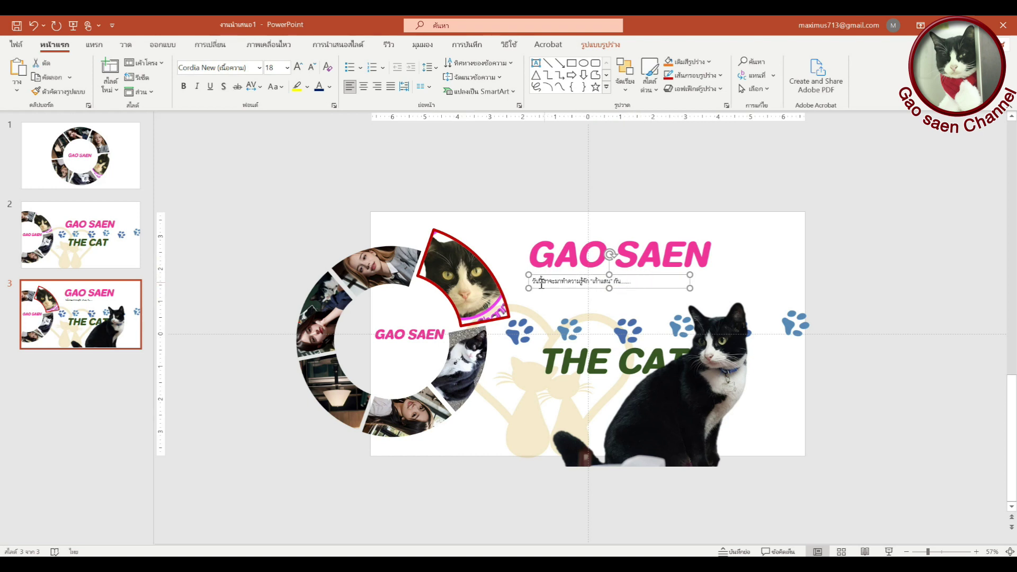
pyautogui.moveTo(534, 285); pyautogui.dragTo(672, 282)
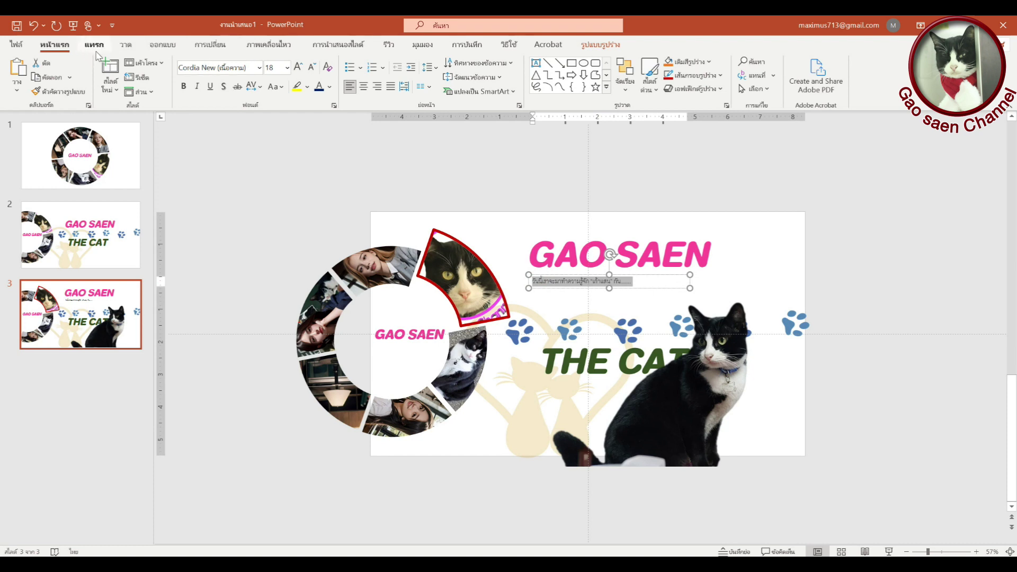
pyautogui.click(259, 68)
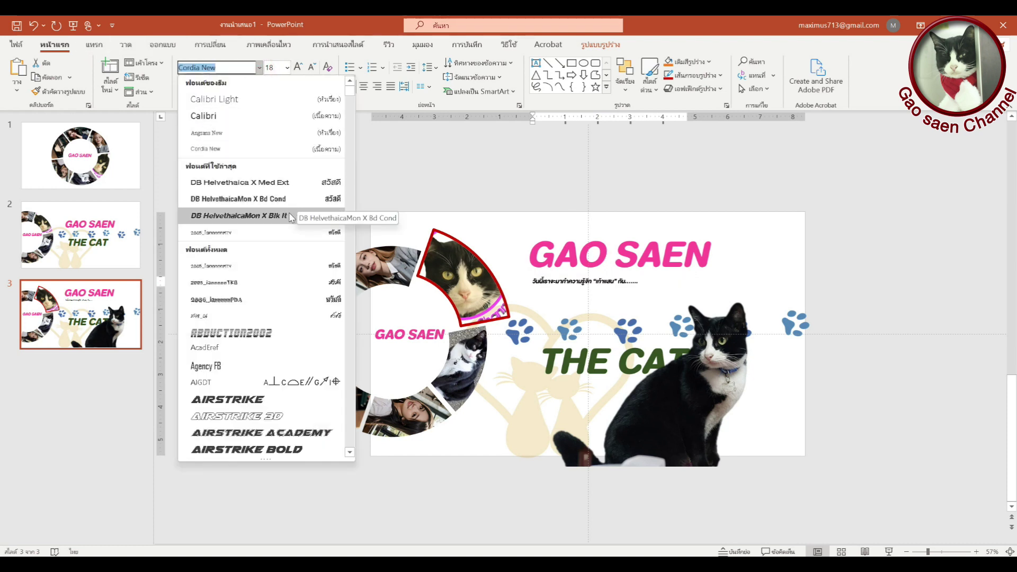
pyautogui.click(295, 182)
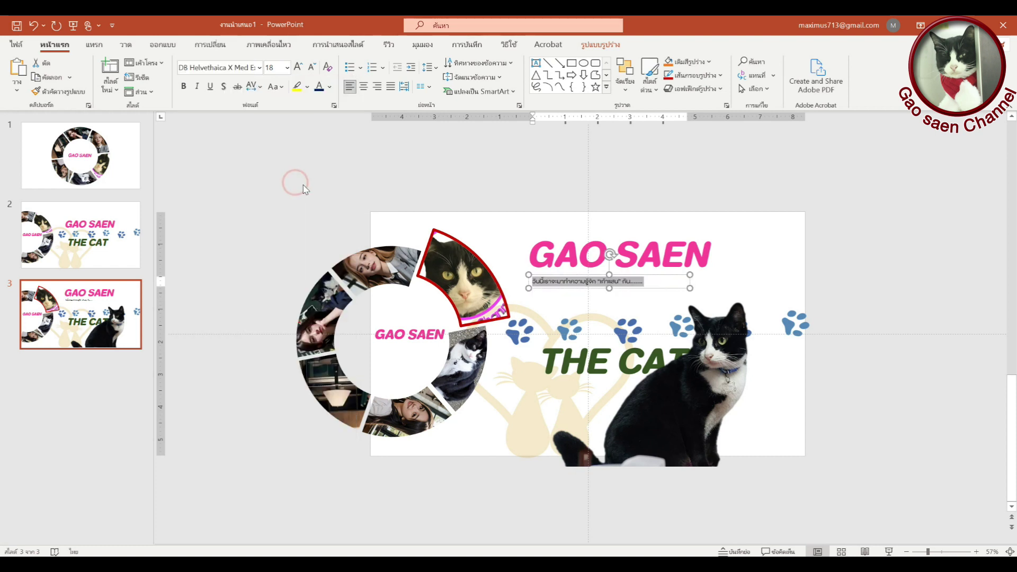
pyautogui.click(299, 69)
pyautogui.click(298, 69)
pyautogui.click(298, 69)
pyautogui.click(298, 69)
pyautogui.click(298, 69)
pyautogui.moveTo(689, 296); pyautogui.dragTo(792, 291)
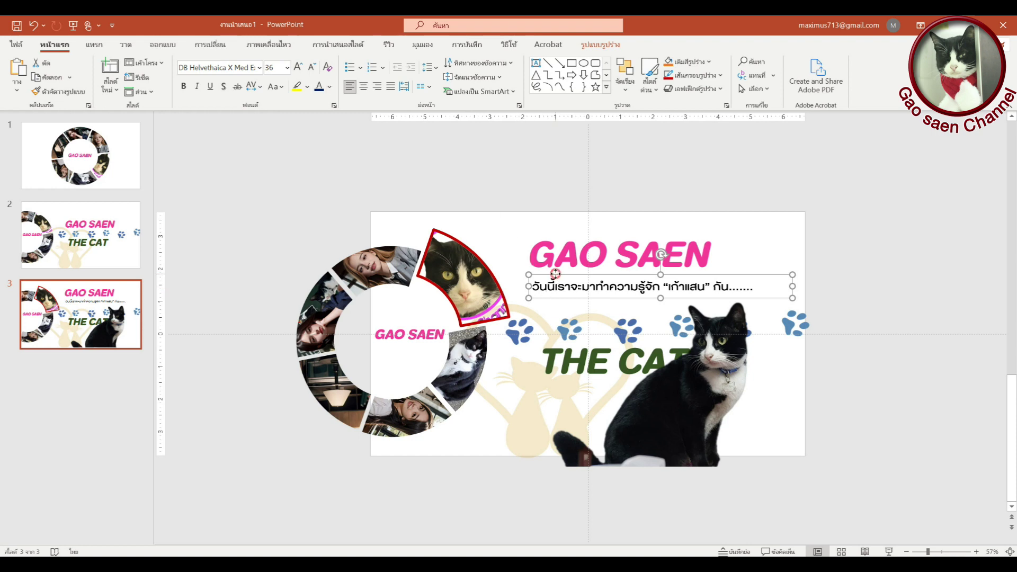
# Colour the Thai subtitle text purple.
pyautogui.click(330, 87)
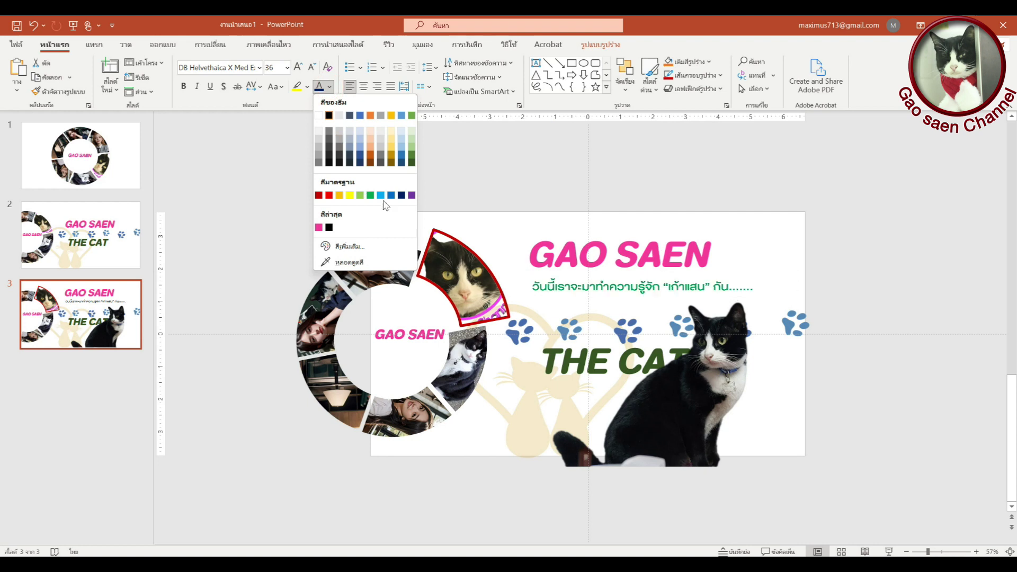
pyautogui.click(412, 196)
pyautogui.click(530, 190)
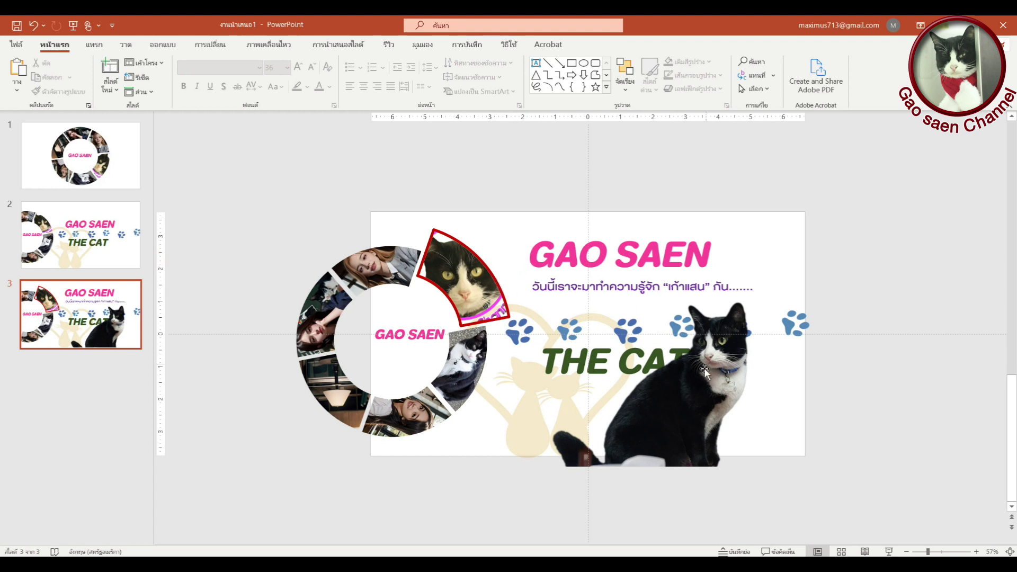
pyautogui.click(678, 408)
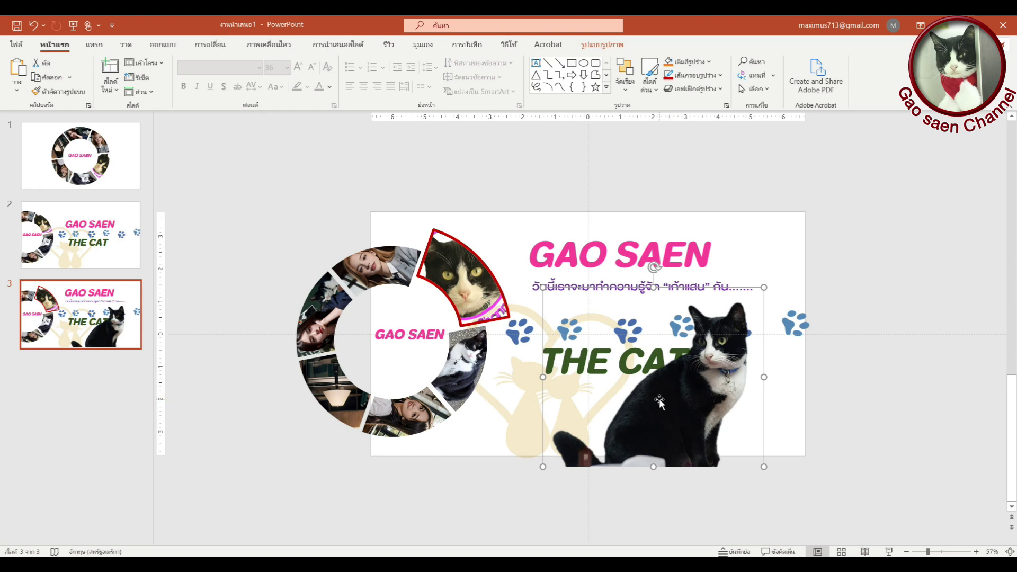
# Paste a copy of the cat photo onto slide 2 and nudge it down below the slide.
pyautogui.hotkey('ctrl', 'z')
pyautogui.click(121, 257)
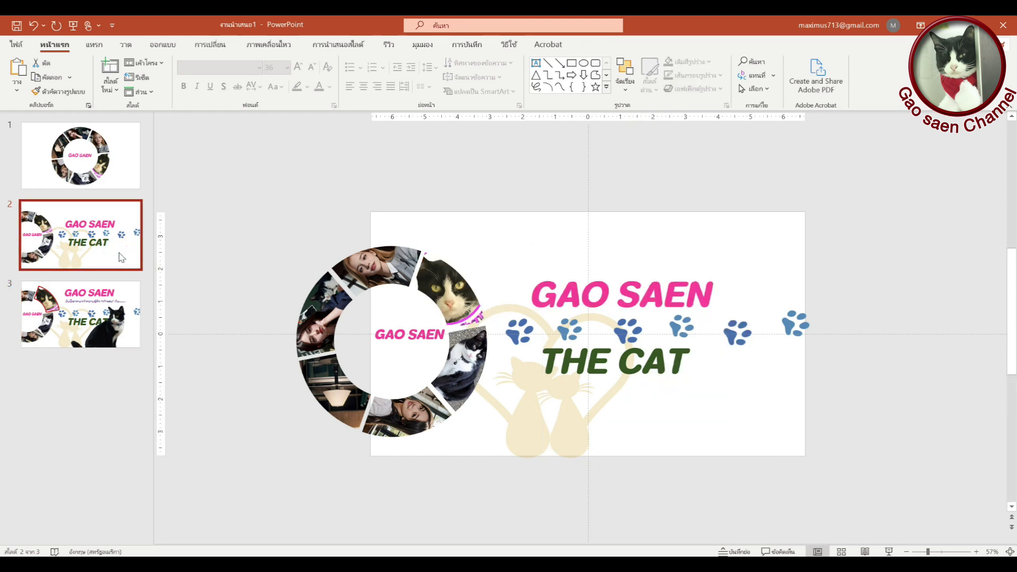
pyautogui.hotkey('ctrl', 'v')
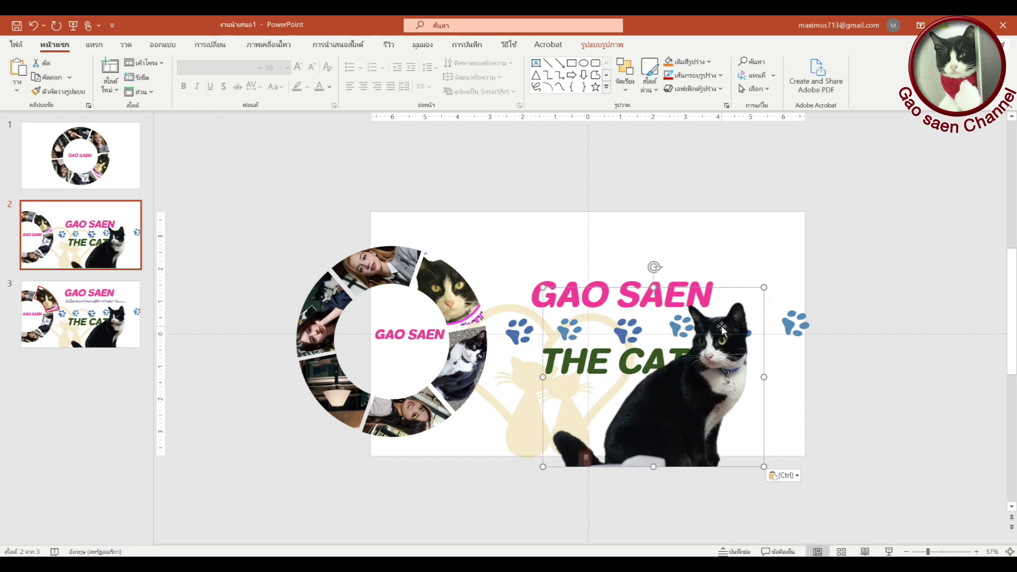
pyautogui.moveTo(722, 328); pyautogui.dragTo(722, 329)
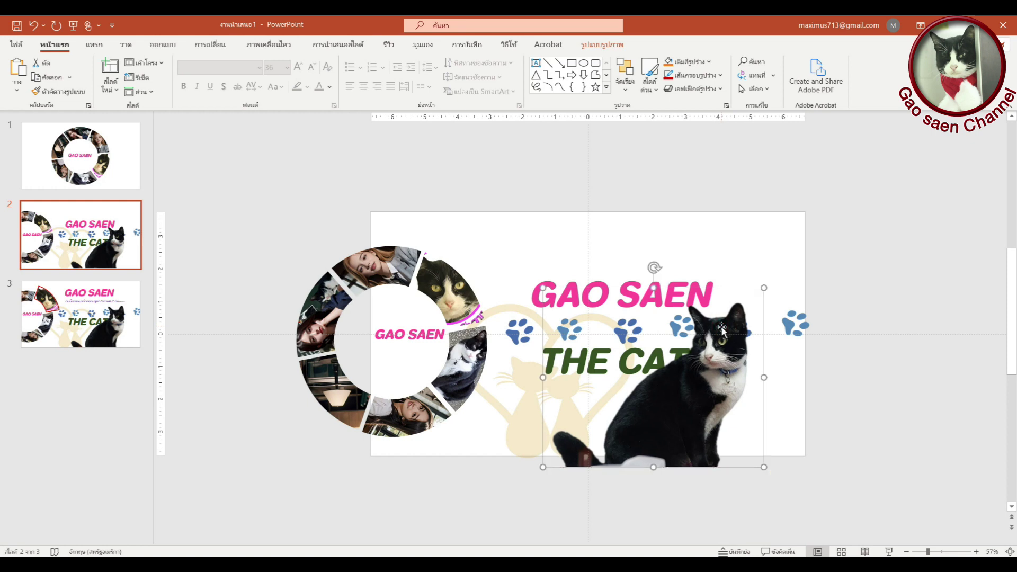
pyautogui.press('Down')
pyautogui.press('Down')
pyautogui.press('Down')
pyautogui.press('Down')
pyautogui.press('Down')
pyautogui.press('Down')
pyautogui.press('Down')
pyautogui.press('Down')
pyautogui.press('Down')
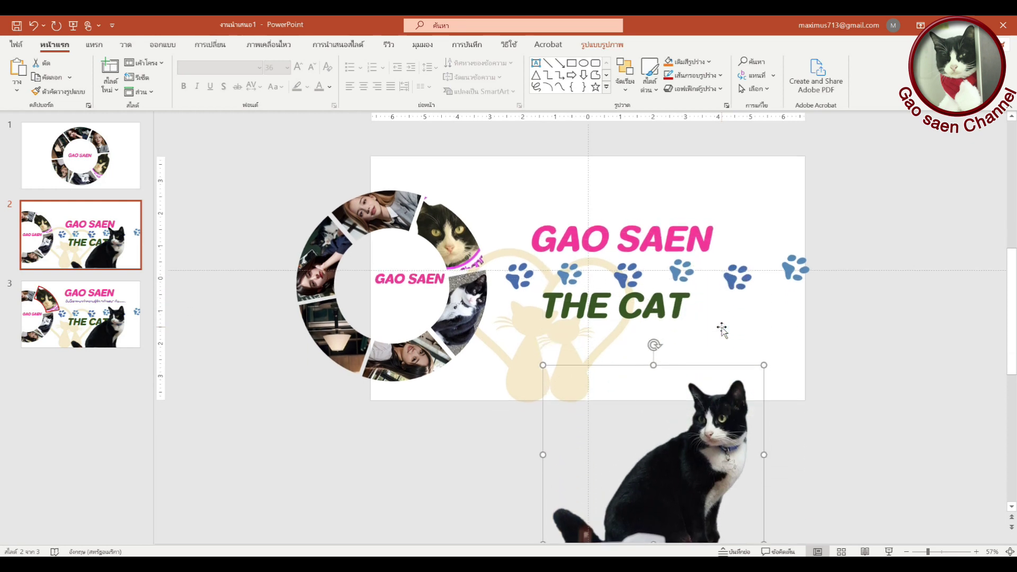
pyautogui.press('Down')
pyautogui.press('Down')
pyautogui.press('Down')
pyautogui.press('Down')
pyautogui.press('Down')
pyautogui.press('Down')
pyautogui.press('Down')
pyautogui.press('Down')
pyautogui.press('Down')
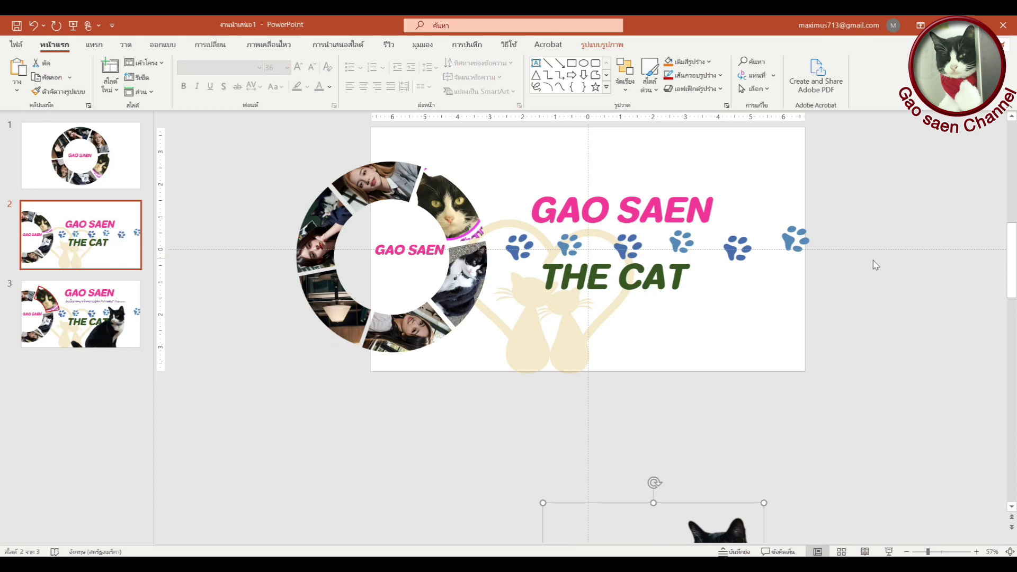
# Rotate the pasted cat photo on slide 2 so it sits tilted at an angle.
pyautogui.moveTo(1012, 268); pyautogui.dragTo(1015, 323)
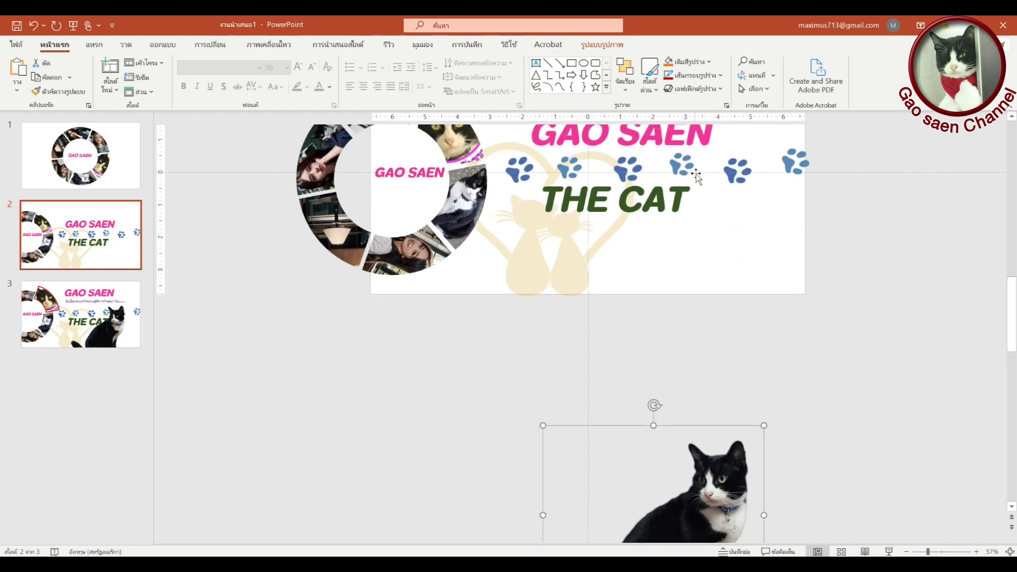
pyautogui.click(709, 199)
pyautogui.click(704, 447)
pyautogui.moveTo(654, 405); pyautogui.dragTo(564, 455)
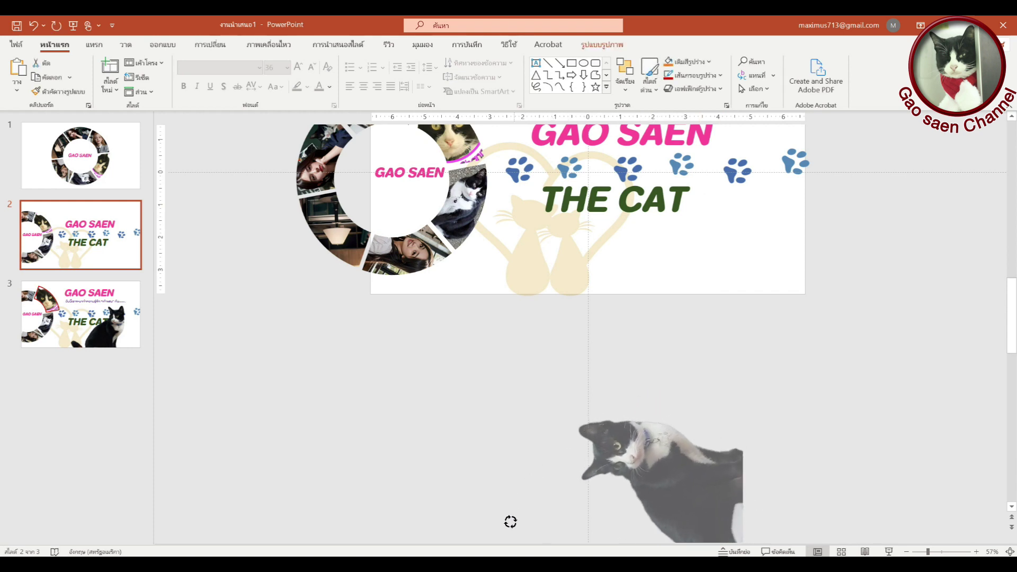
pyautogui.moveTo(565, 455); pyautogui.dragTo(627, 456)
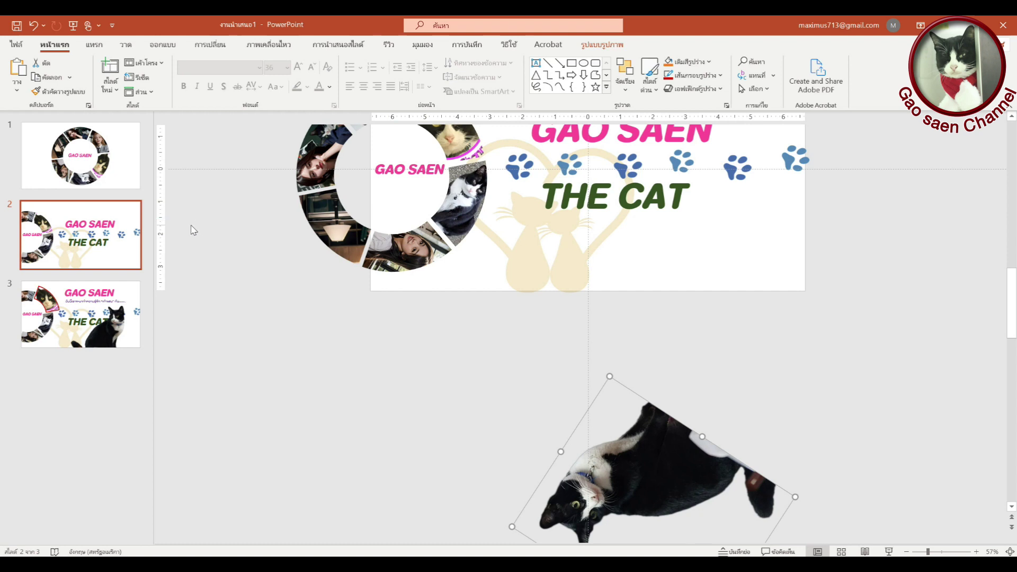
pyautogui.click(34, 151)
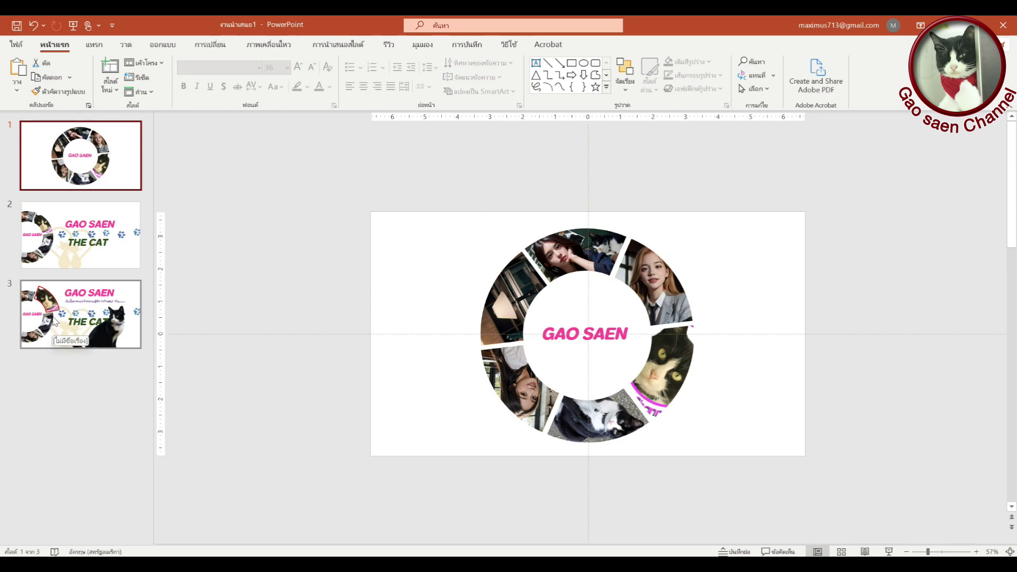
# Apply the Morph transition to all slides with a 02.00-second duration.
pyautogui.hotkey('ctrl', 'a')
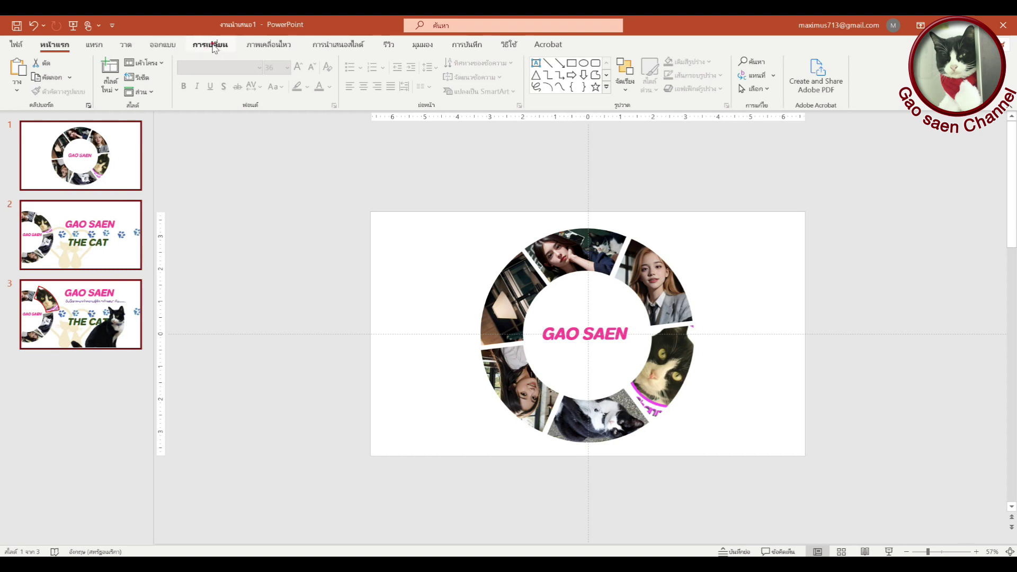
pyautogui.click(214, 47)
pyautogui.click(113, 74)
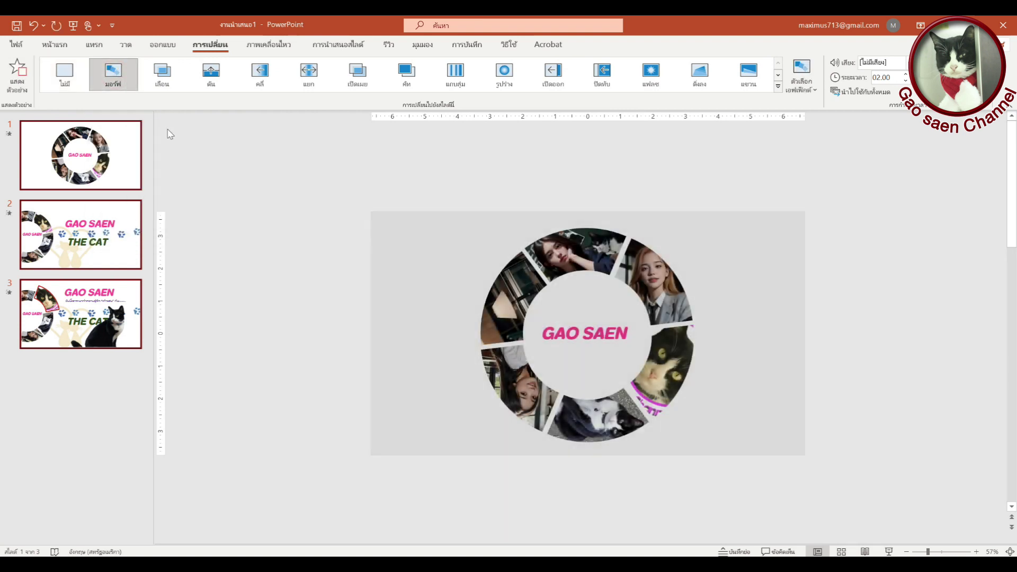
pyautogui.doubleClick(879, 78)
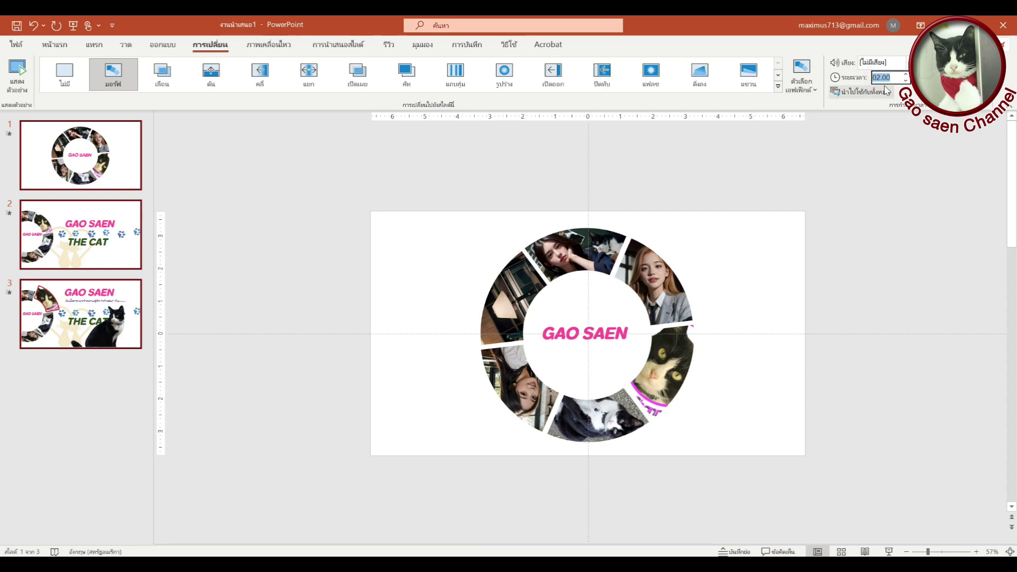
pyautogui.write('00.75')
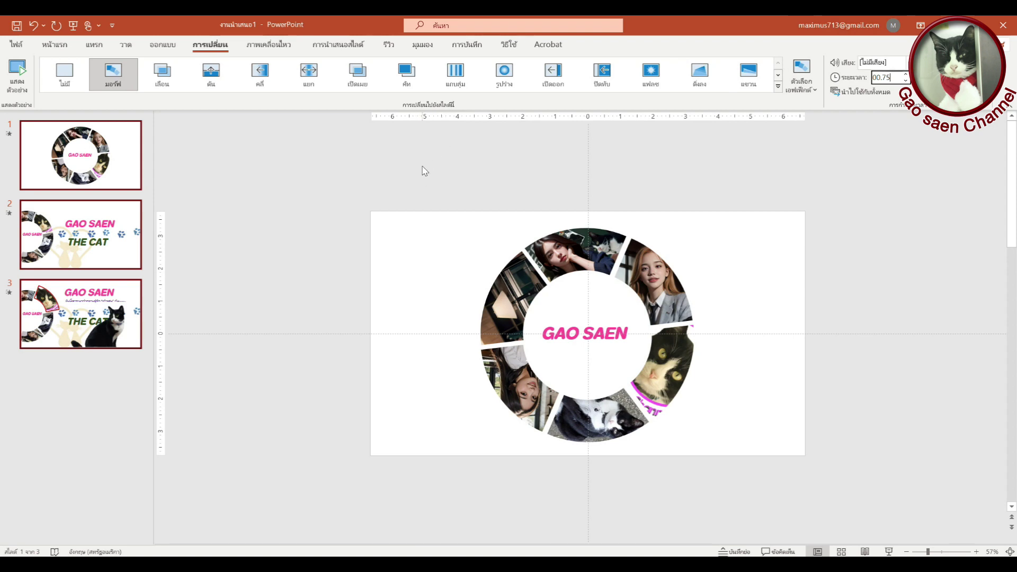
# Preview the slideshow from slide 1 into slide 2, then exit.
pyautogui.press('F5')
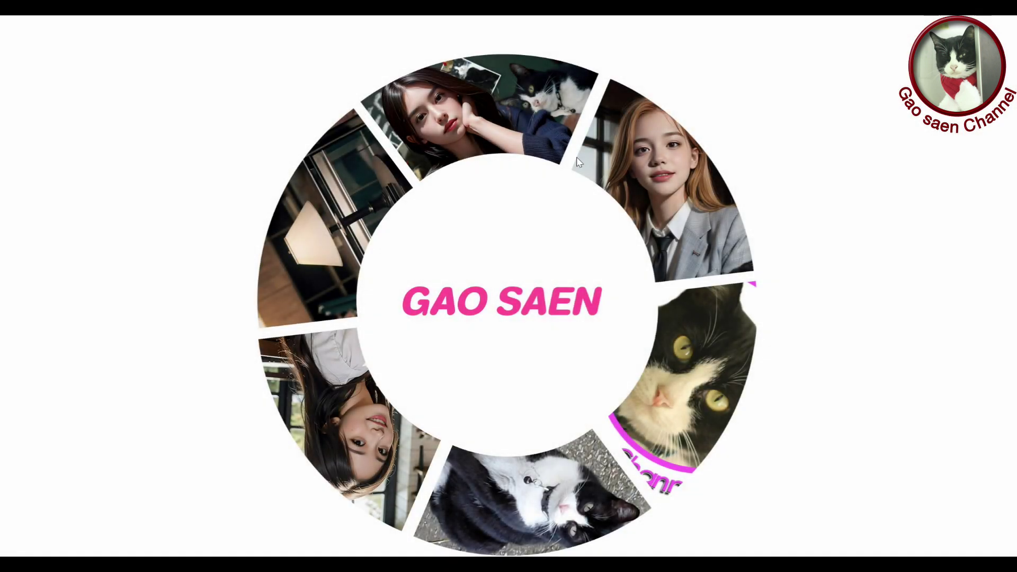
pyautogui.click(158, 222)
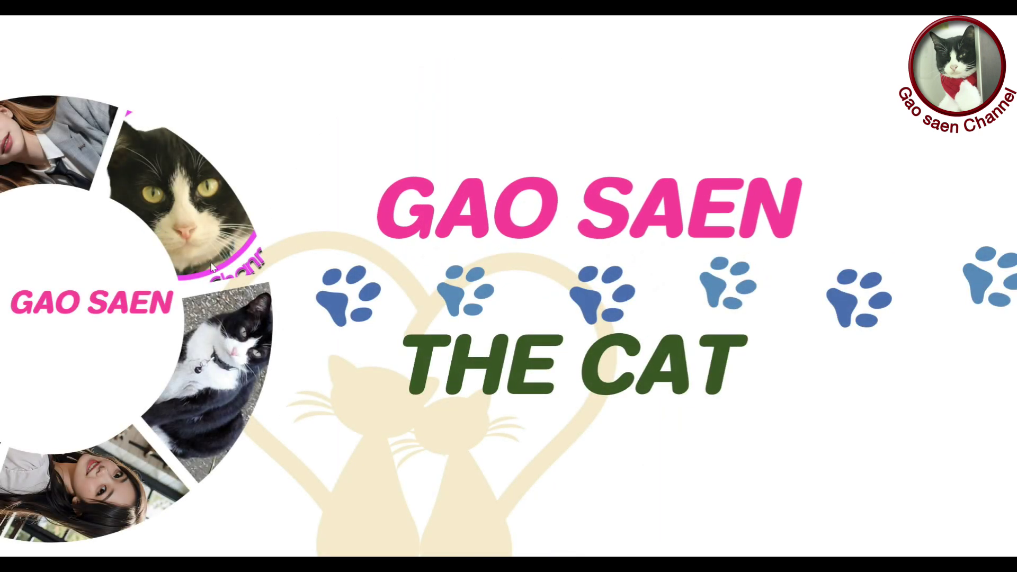
pyautogui.press('Escape')
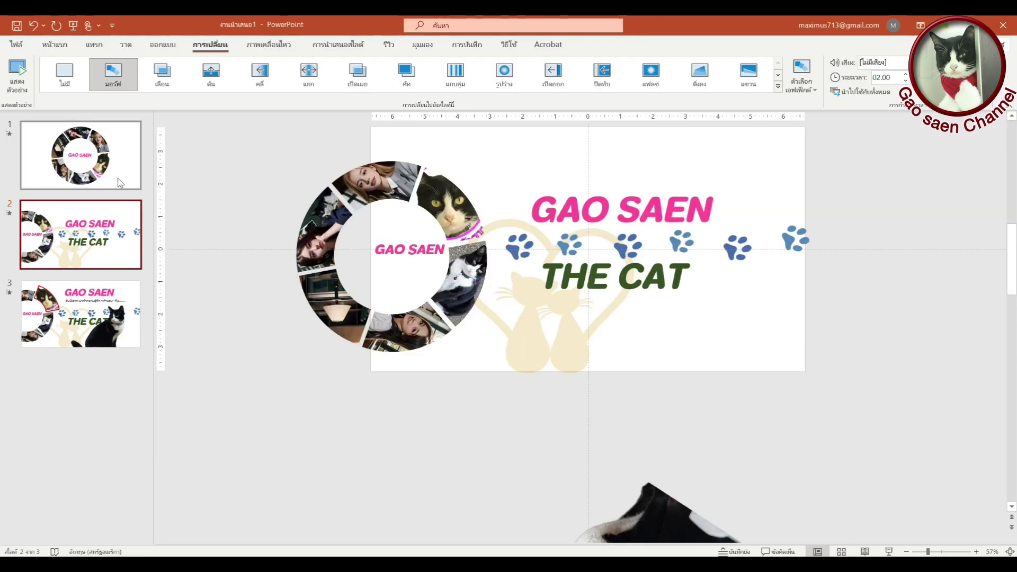
# Ungroup slide 1's photo ring into separate pictures, then go back to slide 2.
pyautogui.click(104, 173)
pyautogui.click(546, 244)
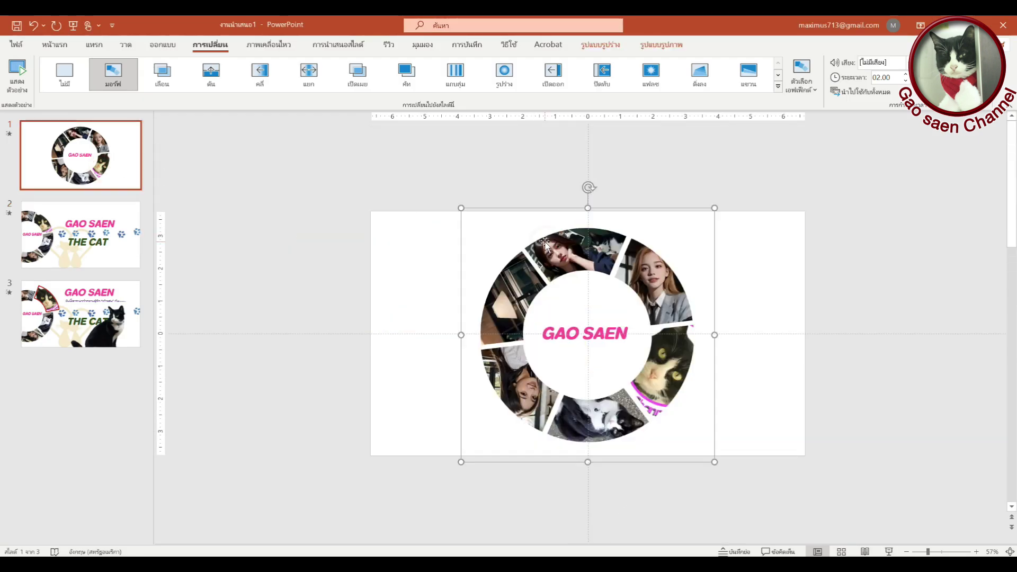
pyautogui.rightClick(568, 263)
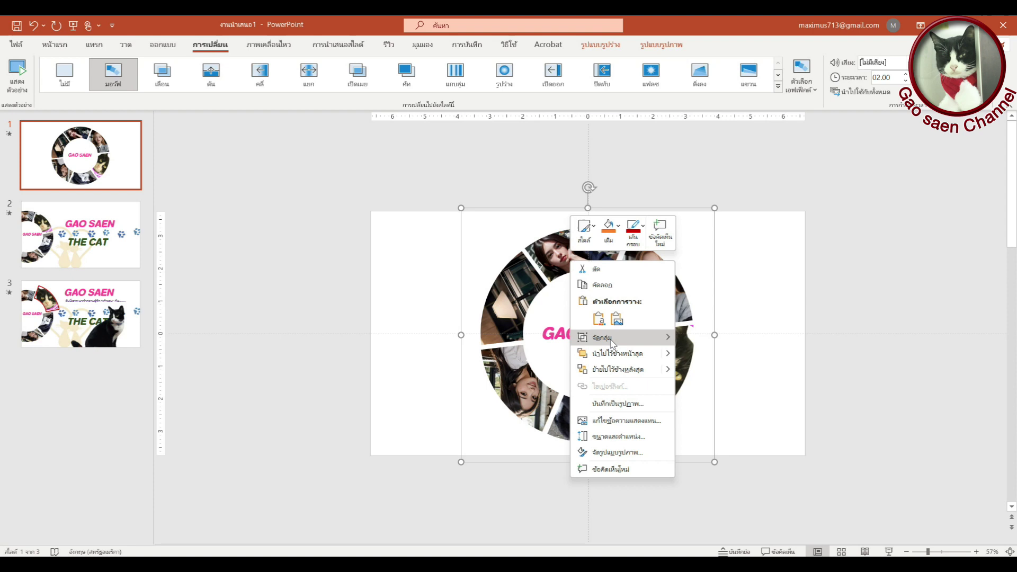
pyautogui.click(706, 373)
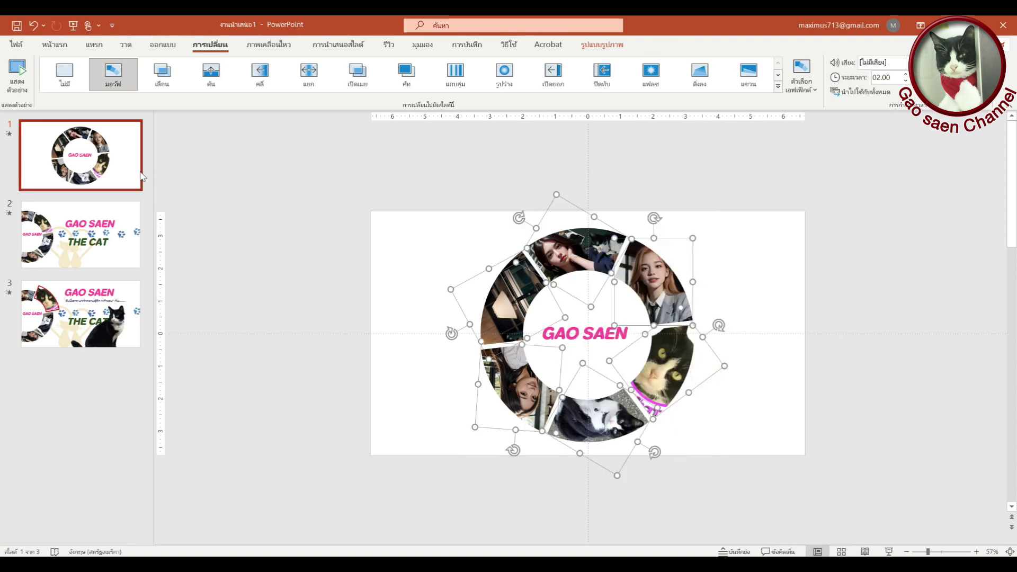
pyautogui.click(251, 210)
pyautogui.click(46, 229)
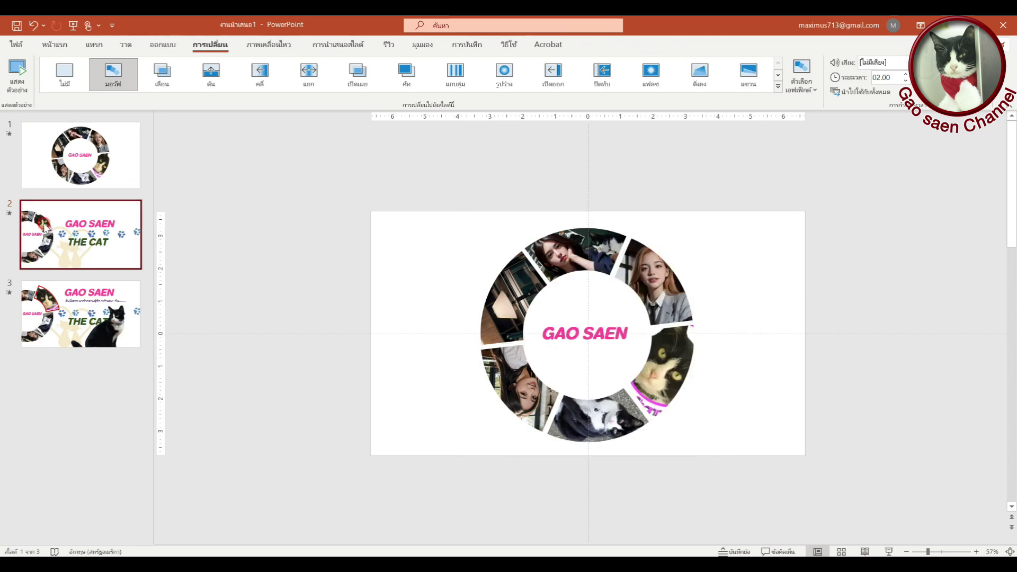
pyautogui.click(438, 192)
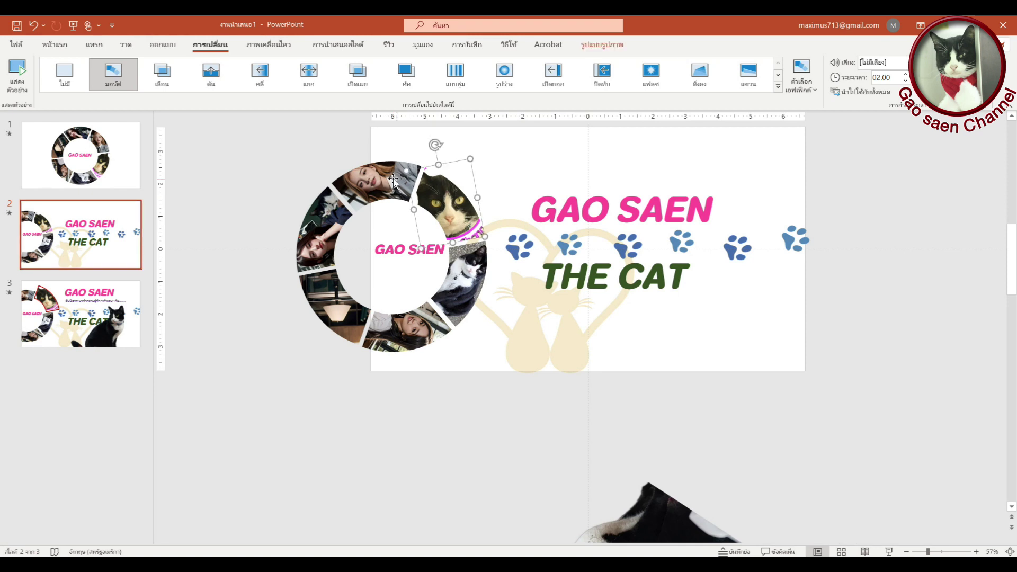
# Run the slideshow through slides 1–3 twice, ending back in editing on slide 3.
pyautogui.press('F5')
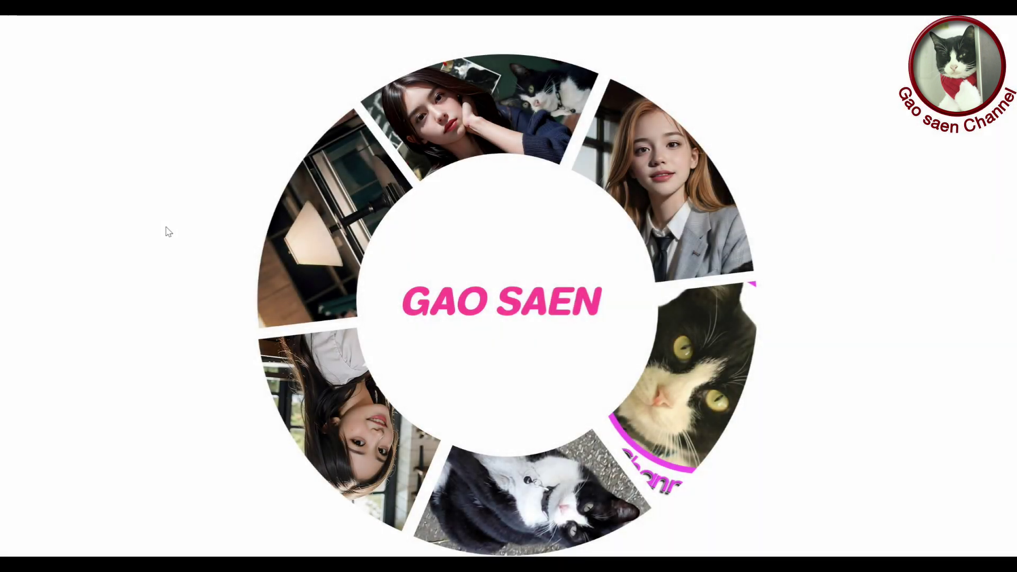
pyautogui.click(163, 228)
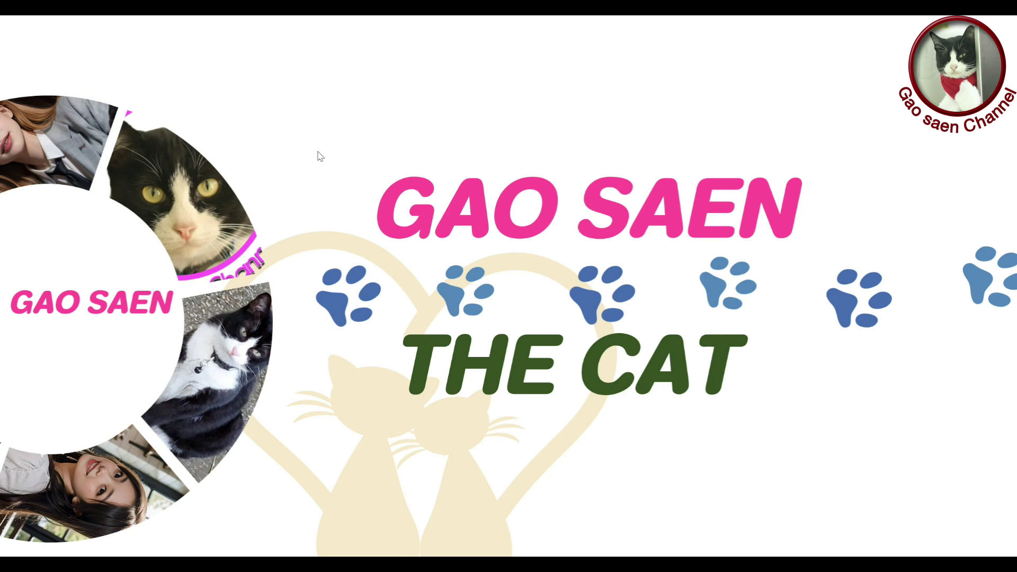
pyautogui.click(320, 156)
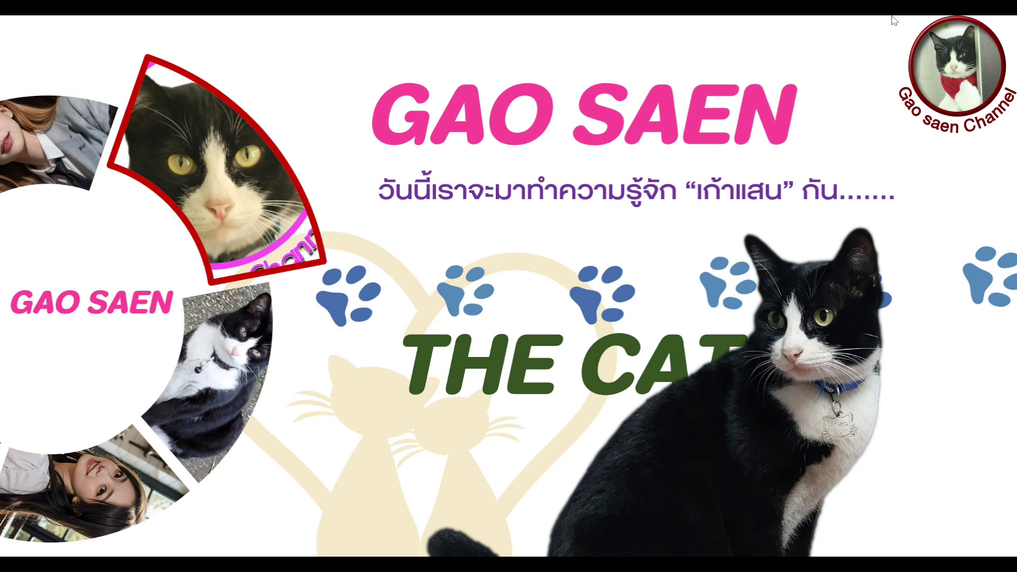
pyautogui.press('Escape')
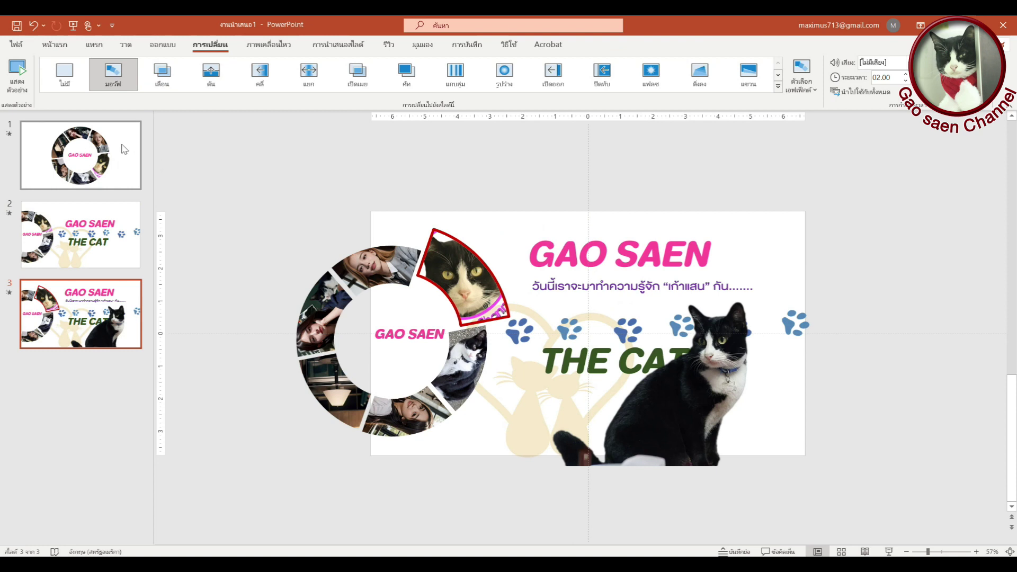
pyautogui.press('F5')
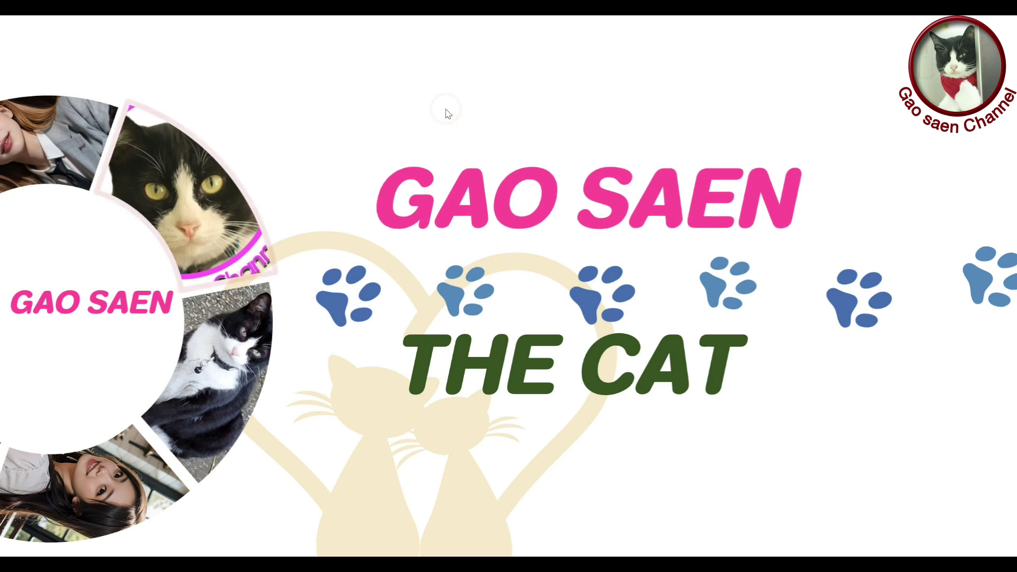
pyautogui.press('Escape')
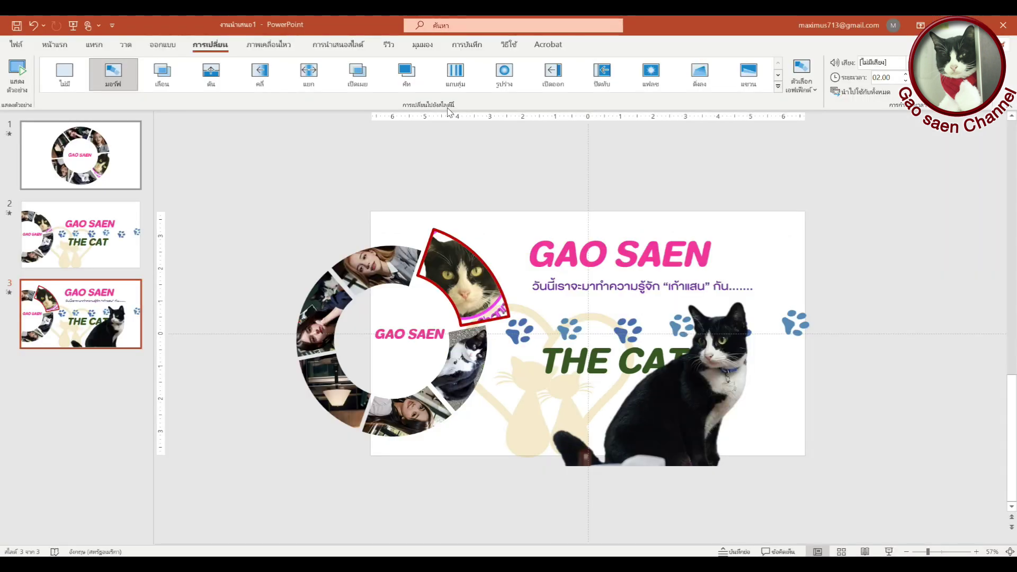
# Group slide 1's ring pictures without the title, rotate them about 90° clockwise, then ungroup.
pyautogui.click(106, 165)
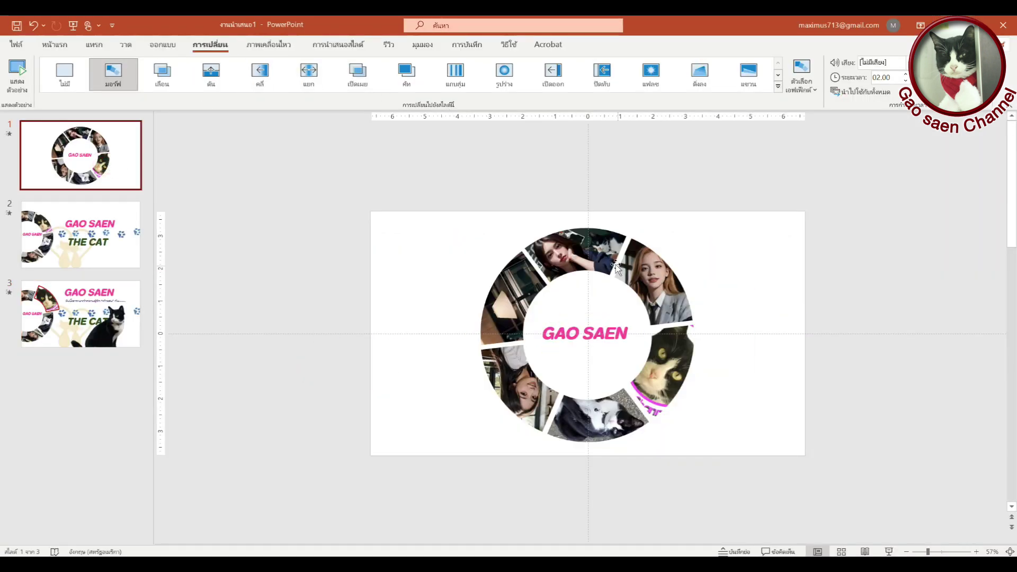
pyautogui.moveTo(449, 192)
pyautogui.mouseDown()
pyautogui.moveTo(754, 433)
pyautogui.moveTo(746, 487)
pyautogui.mouseUp()
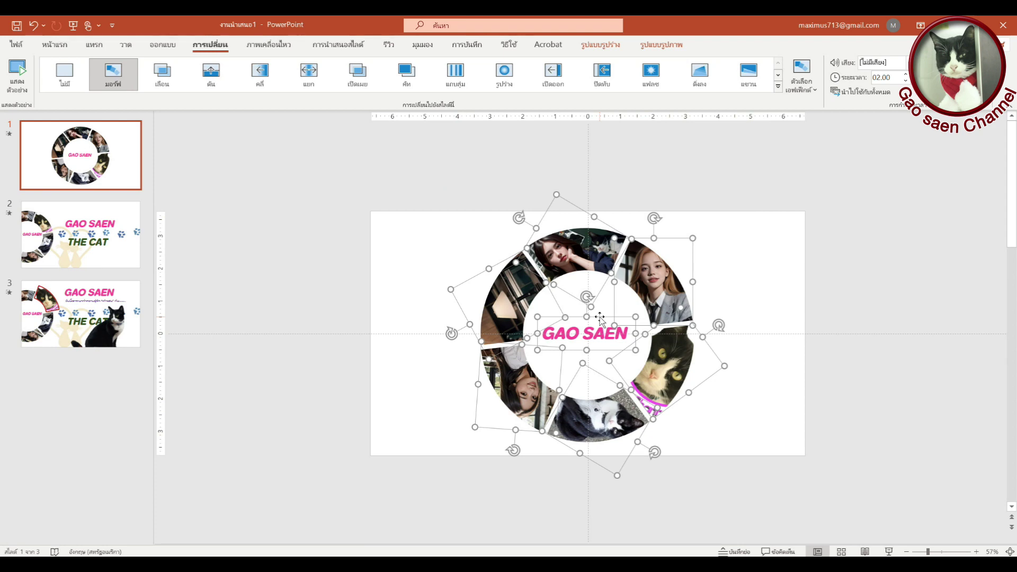
pyautogui.keyDown('shift'); pyautogui.click(599, 317); pyautogui.keyUp('shift')
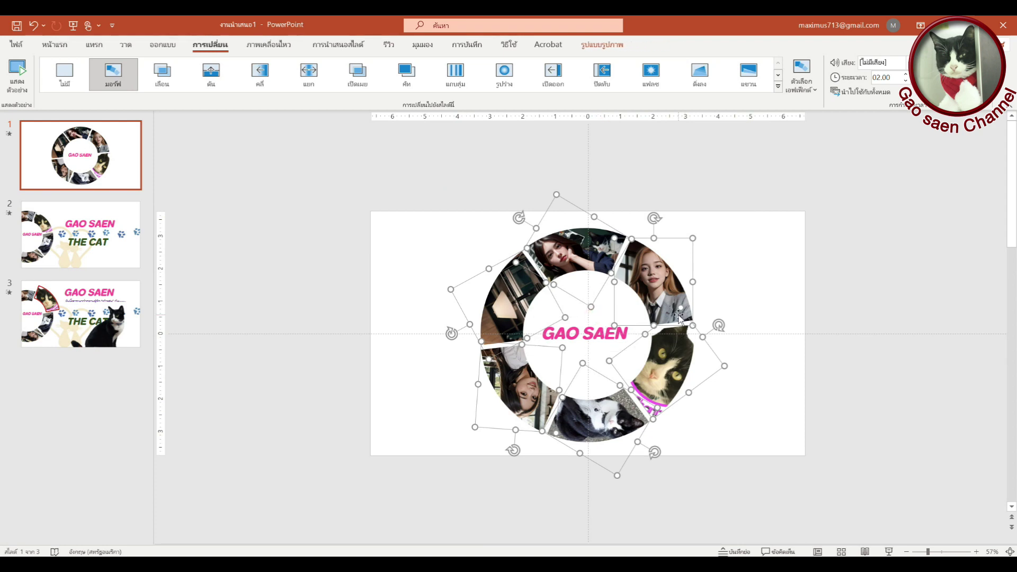
pyautogui.rightClick(658, 297)
pyautogui.moveTo(692, 373)
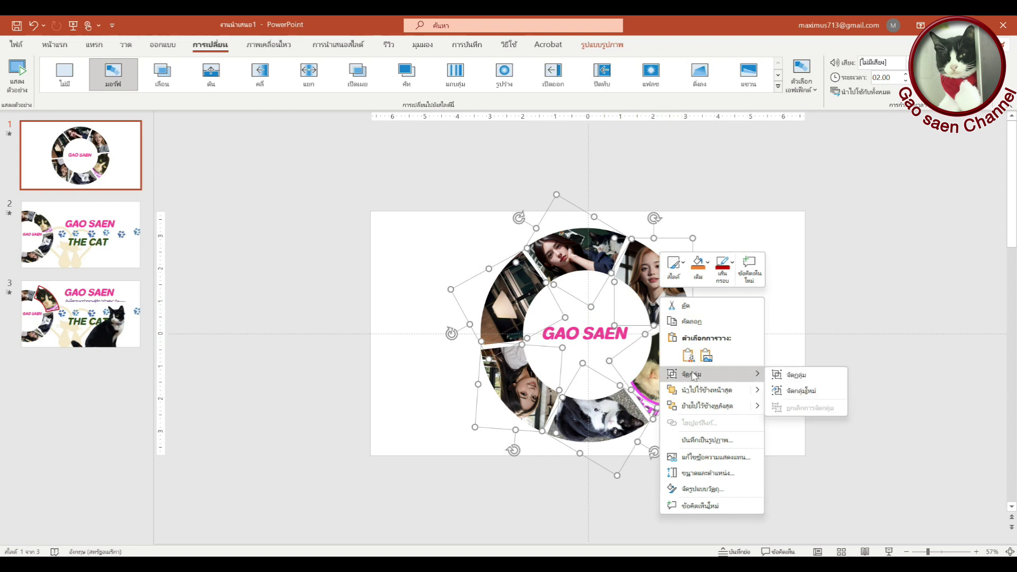
pyautogui.click(784, 375)
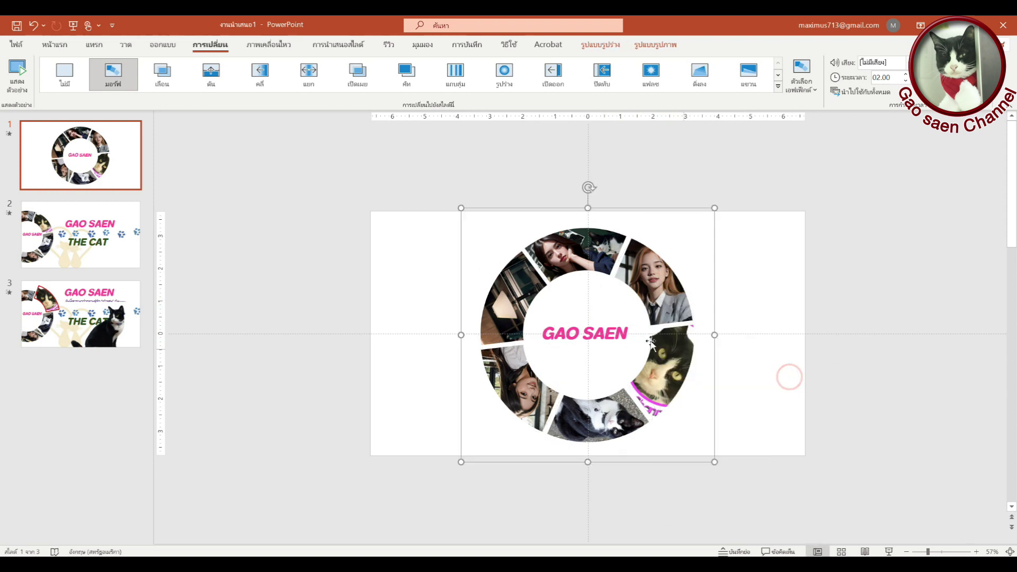
pyautogui.moveTo(590, 186); pyautogui.dragTo(590, 185)
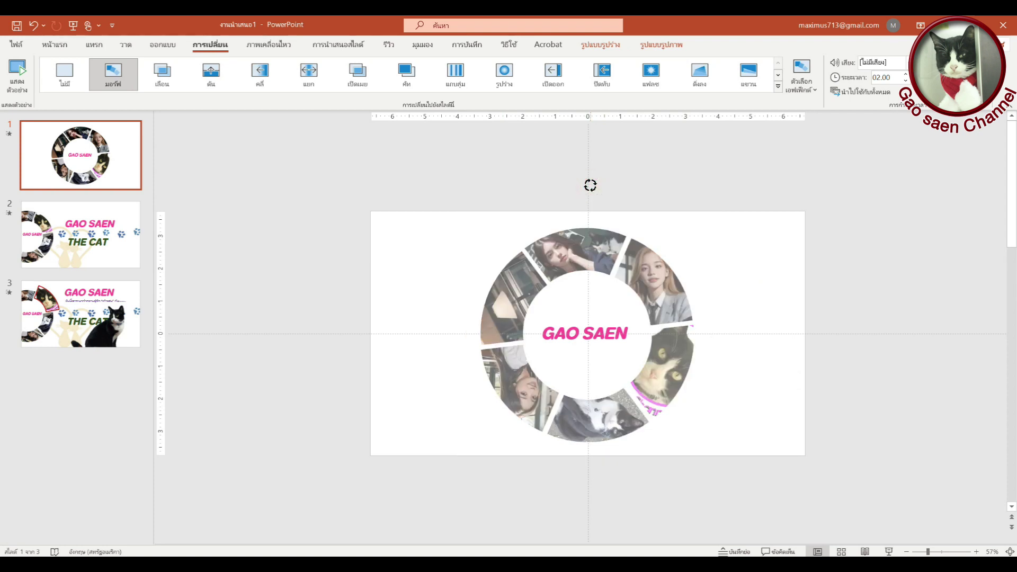
pyautogui.moveTo(590, 185)
pyautogui.mouseDown()
pyautogui.moveTo(617, 197)
pyautogui.moveTo(699, 290)
pyautogui.moveTo(713, 387)
pyautogui.moveTo(672, 455)
pyautogui.mouseUp()
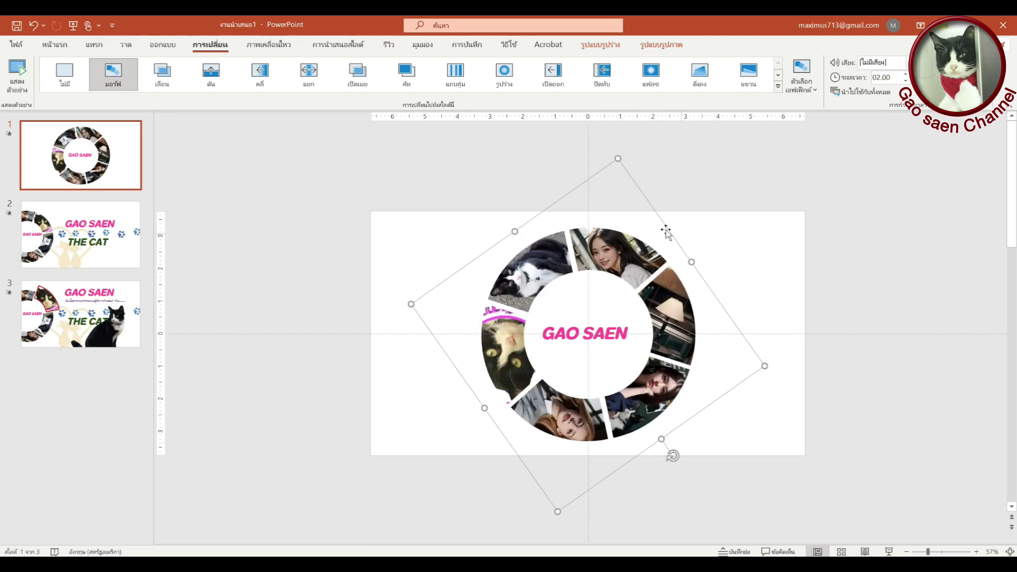
pyautogui.rightClick(625, 255)
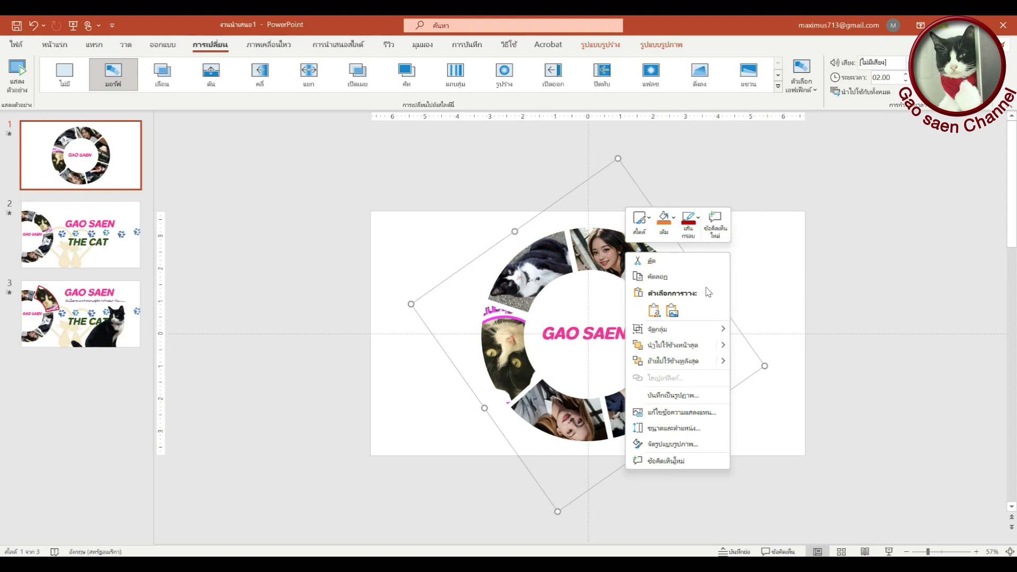
pyautogui.moveTo(657, 329)
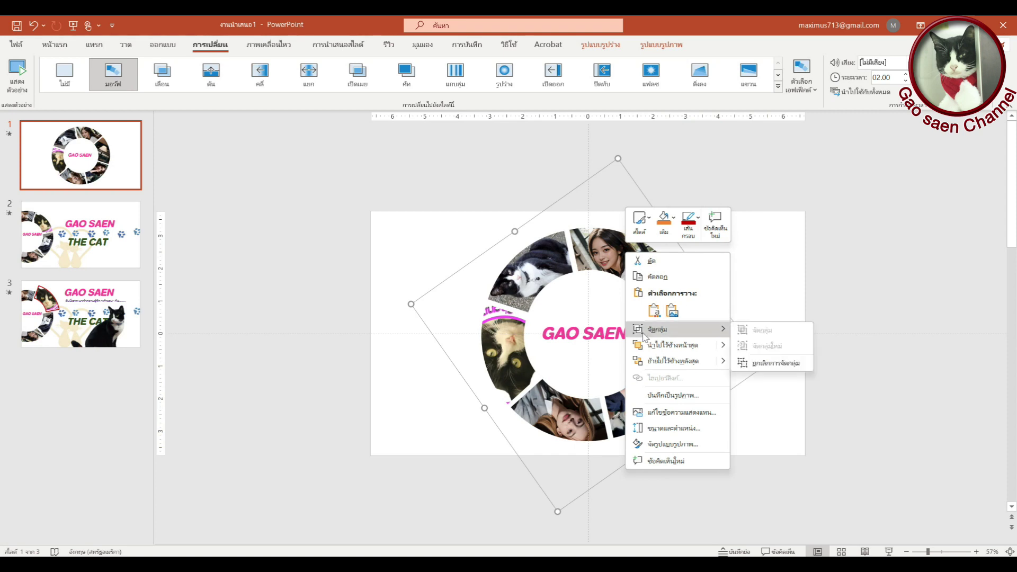
pyautogui.click(764, 363)
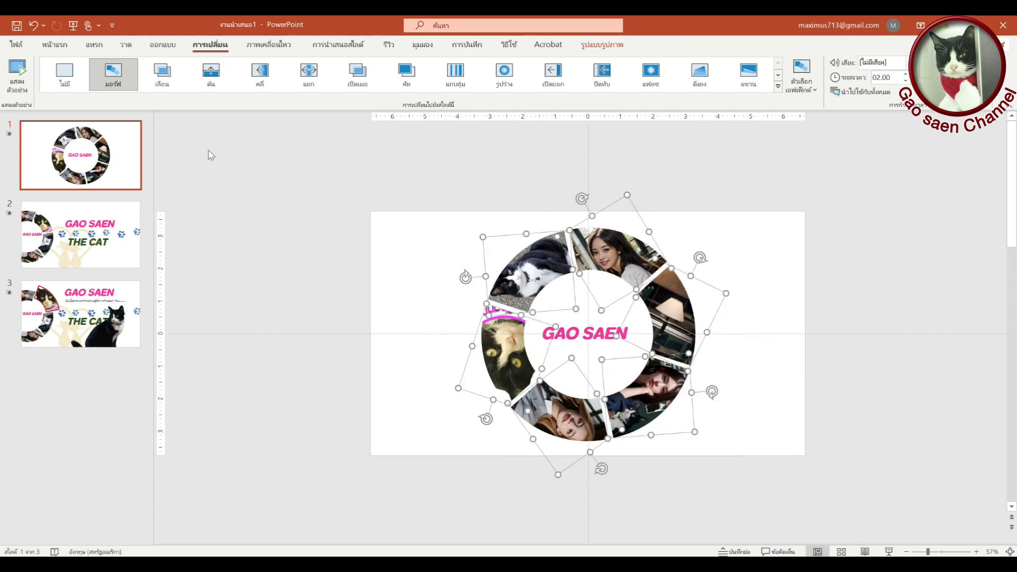
# Play the slideshow to slide 3 to check the rotated ring's Morph, then exit.
pyautogui.press('F5')
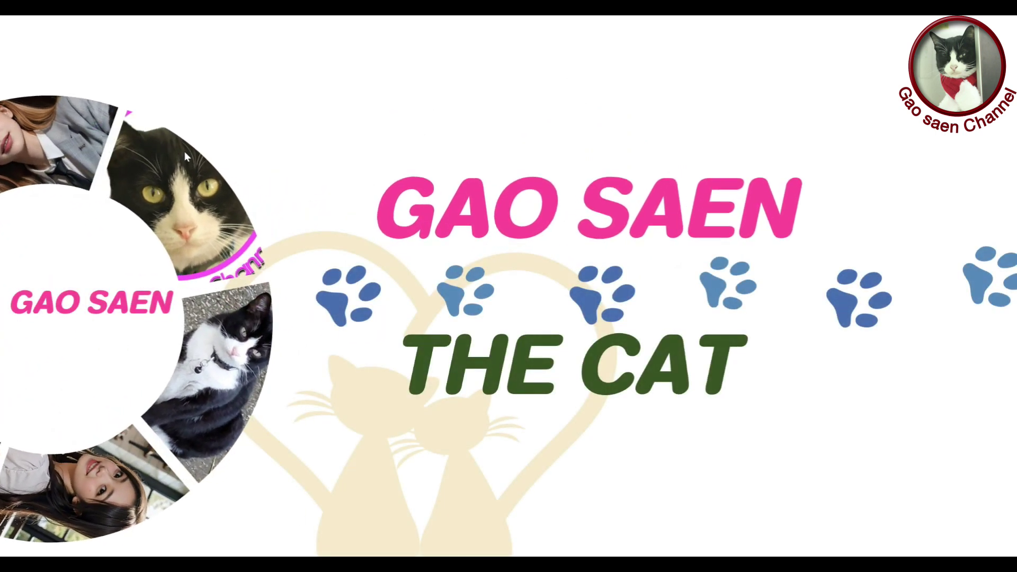
pyautogui.click(368, 148)
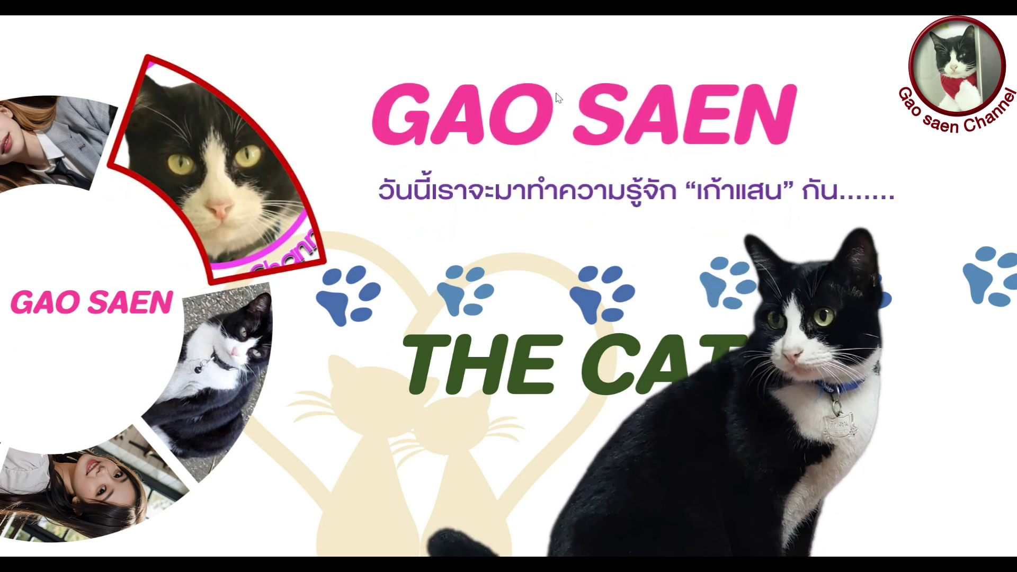
pyautogui.press('Escape')
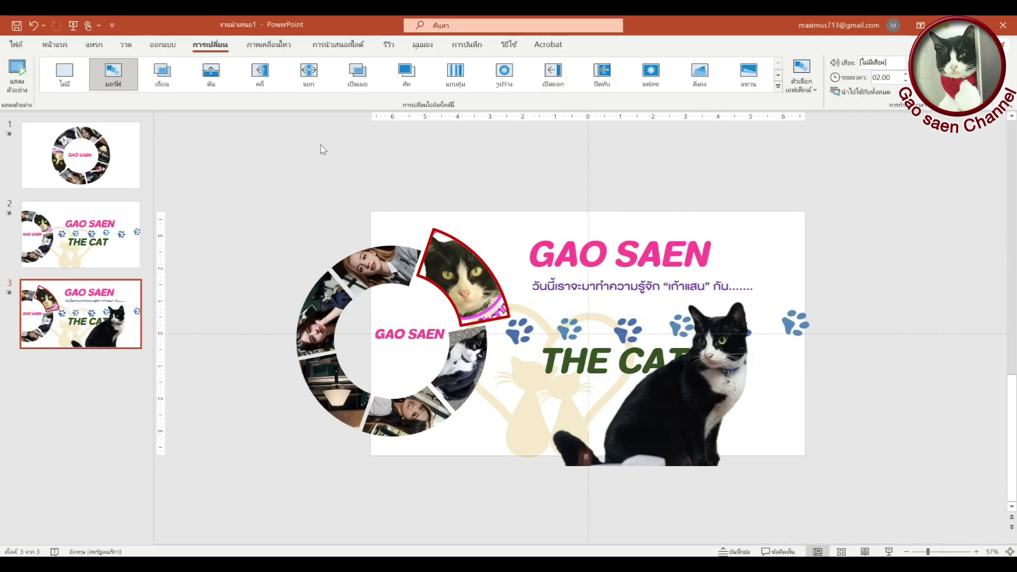
# Duplicate slide 3 as slide 4 and delete its cat picture and THE CAT title.
pyautogui.rightClick(93, 328)
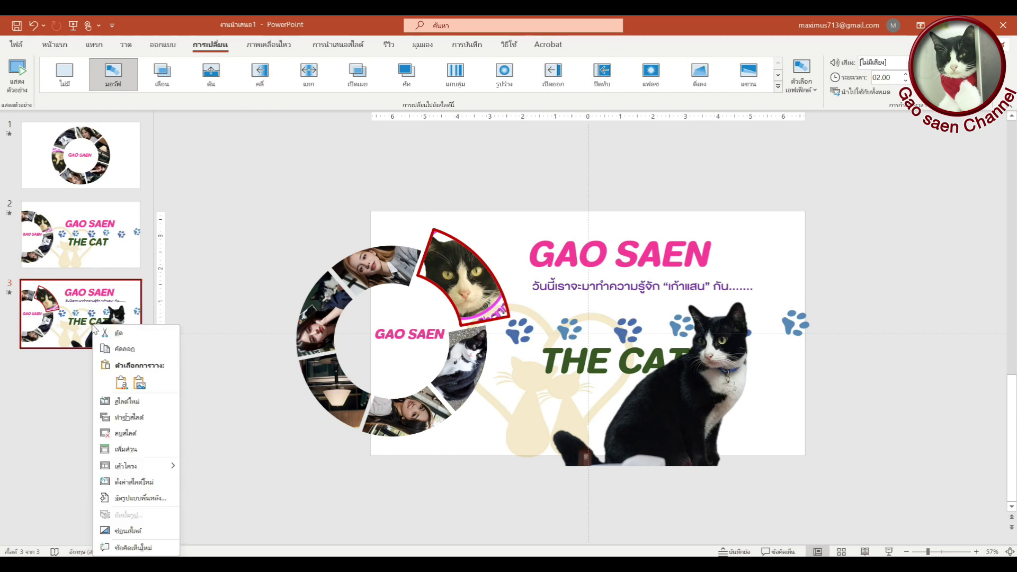
pyautogui.click(137, 419)
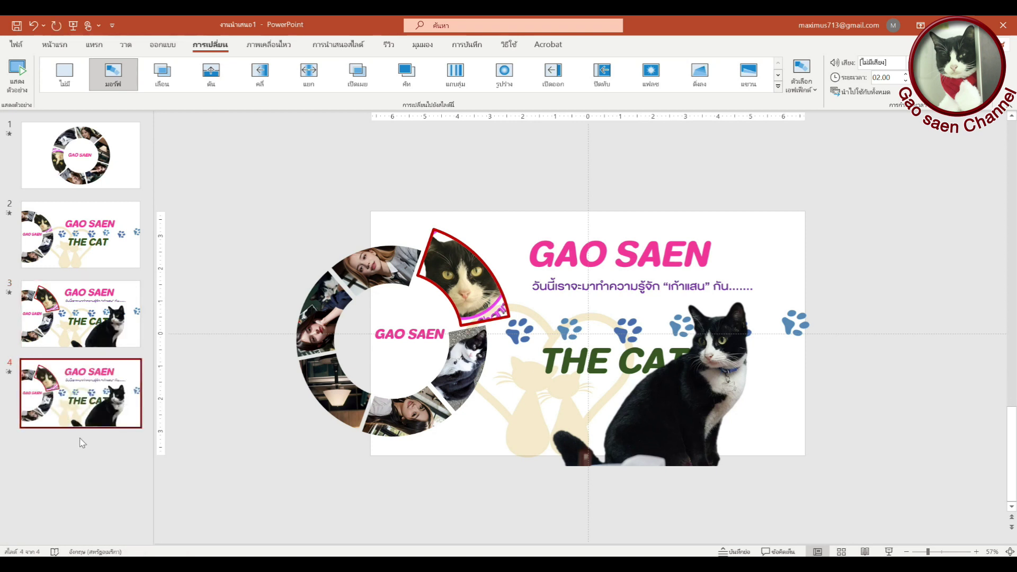
pyautogui.click(674, 396)
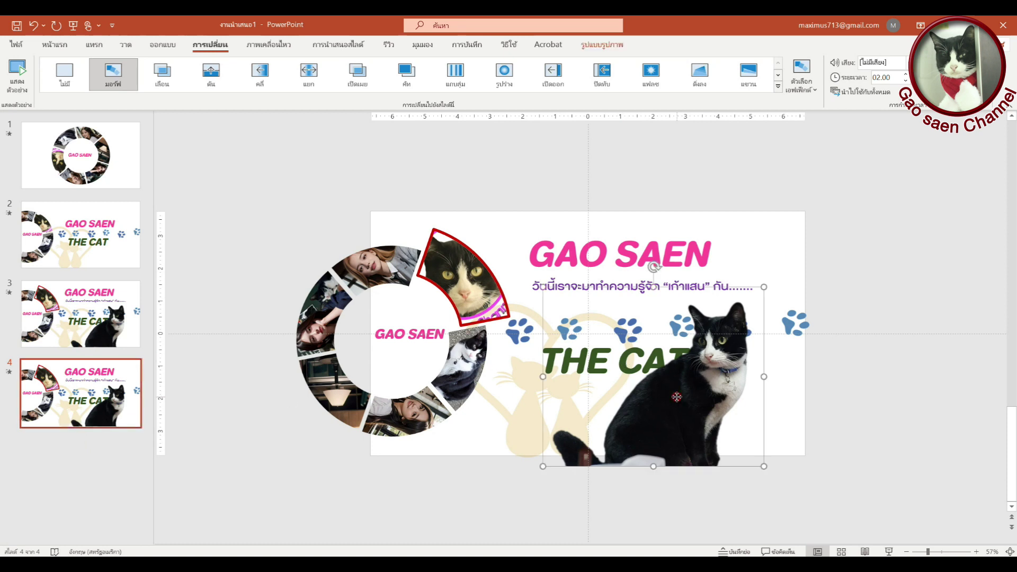
pyautogui.press('Delete')
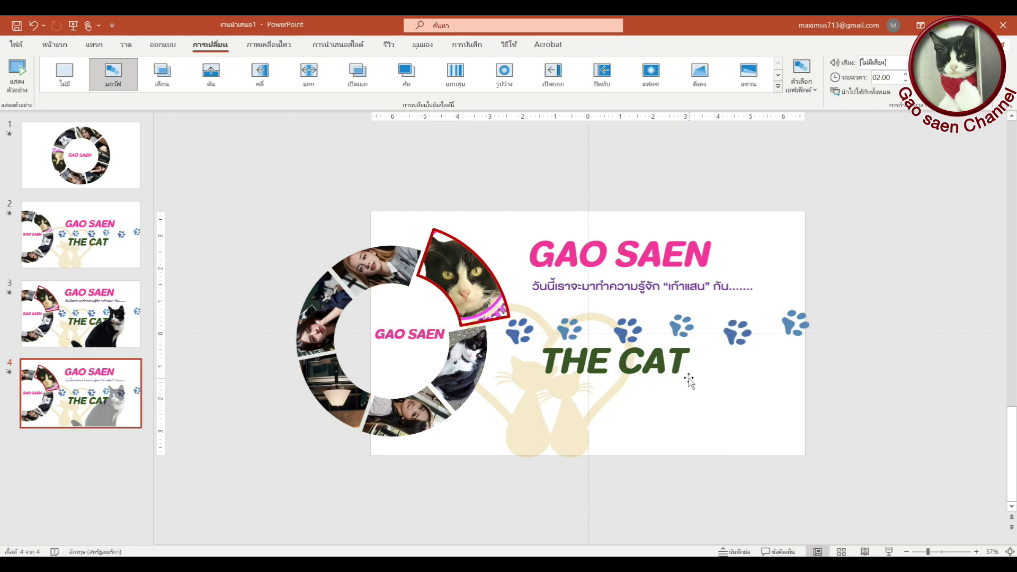
pyautogui.click(657, 365)
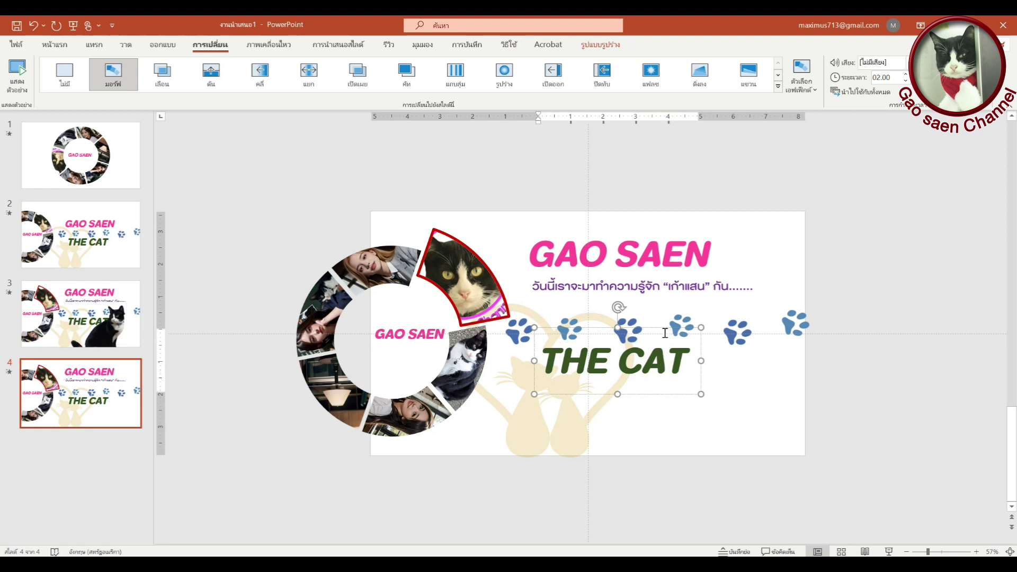
pyautogui.press('Delete')
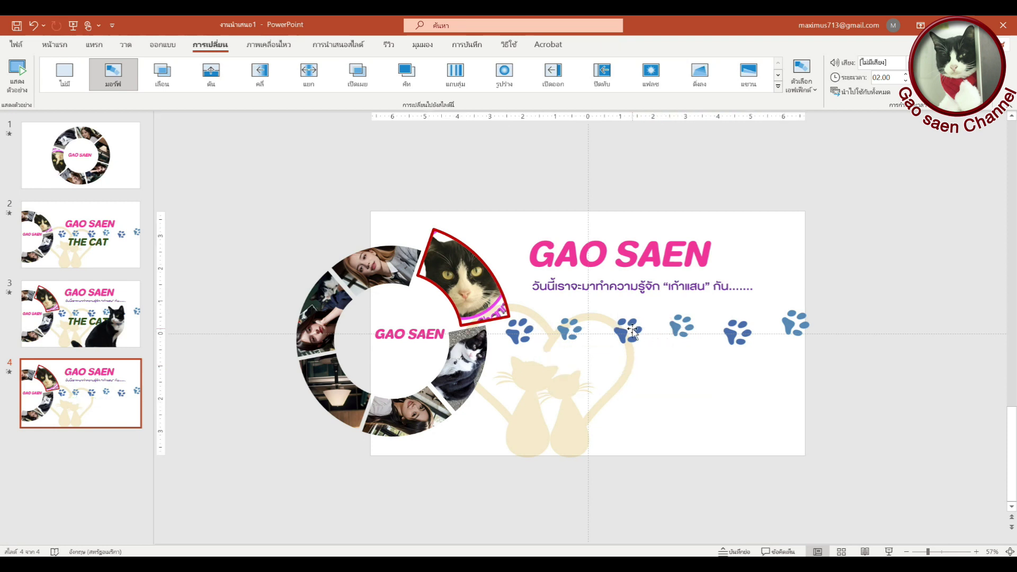
# Delete five paw prints from slide 4 and park the last one off the bottom-left.
pyautogui.click(631, 330)
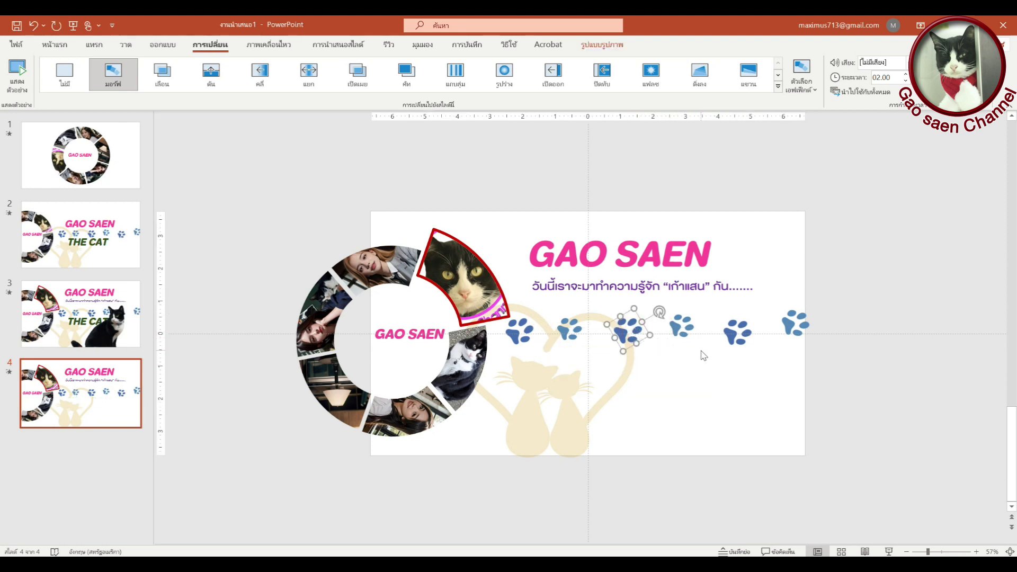
pyautogui.press('Delete')
pyautogui.click(682, 329)
pyautogui.press('Delete')
pyautogui.click(739, 336)
pyautogui.press('Delete')
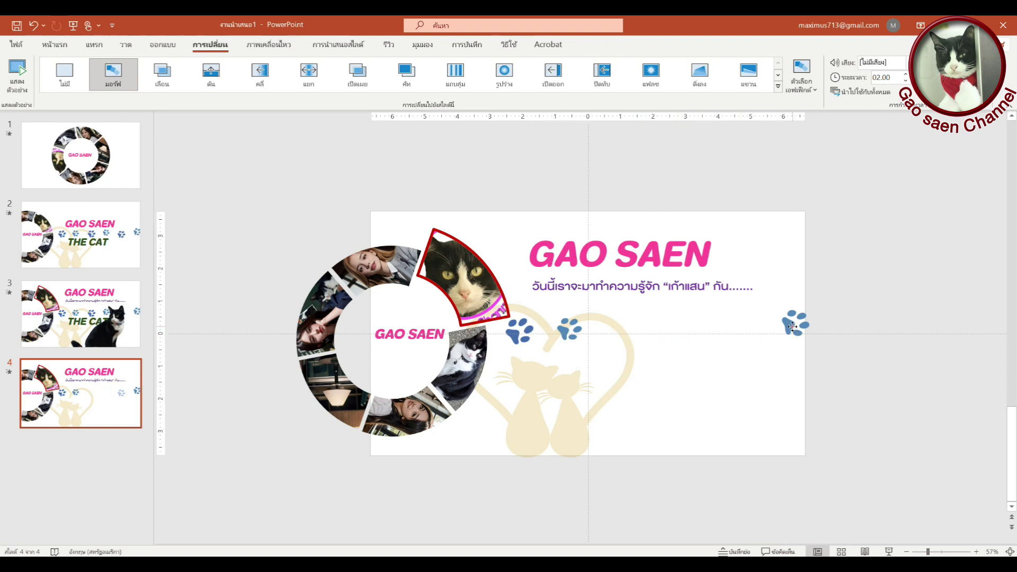
pyautogui.click(796, 326)
pyautogui.press('Delete')
pyautogui.click(569, 333)
pyautogui.press('Delete')
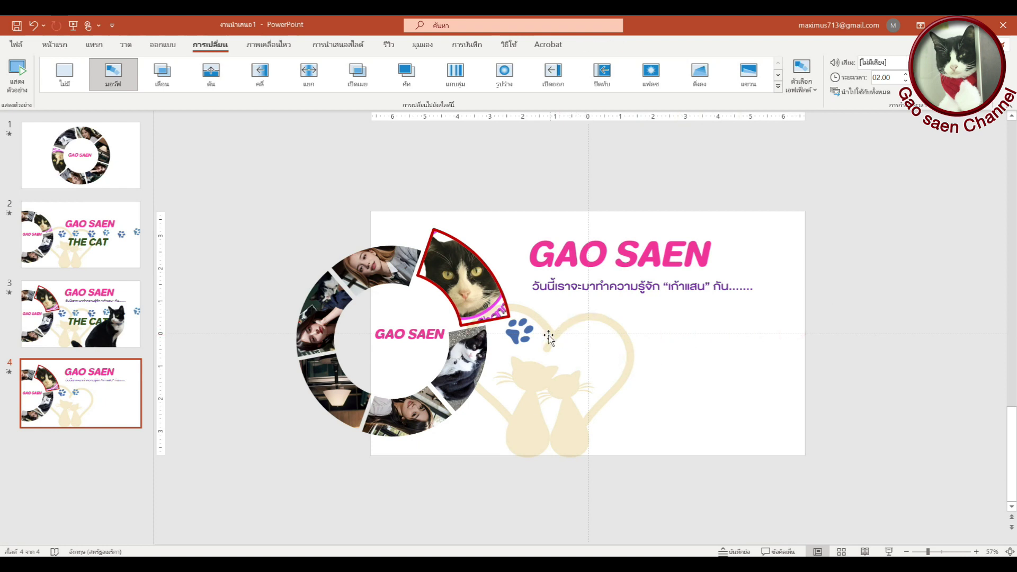
pyautogui.moveTo(519, 331)
pyautogui.mouseDown()
pyautogui.moveTo(414, 447)
pyautogui.moveTo(312, 519)
pyautogui.mouseUp()
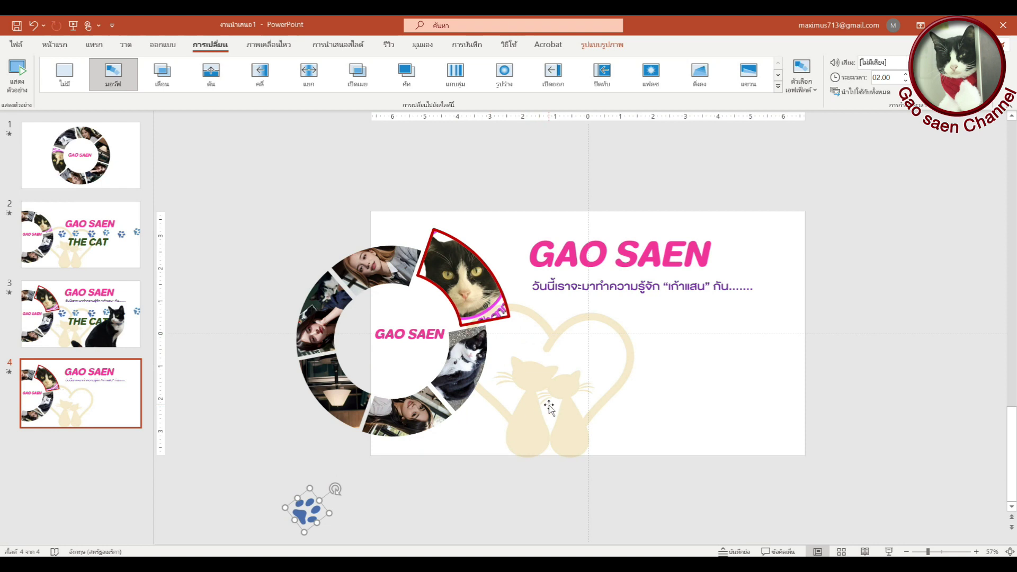
# Enlarge the heart-and-cats image and move it lower on slide 4.
pyautogui.click(569, 416)
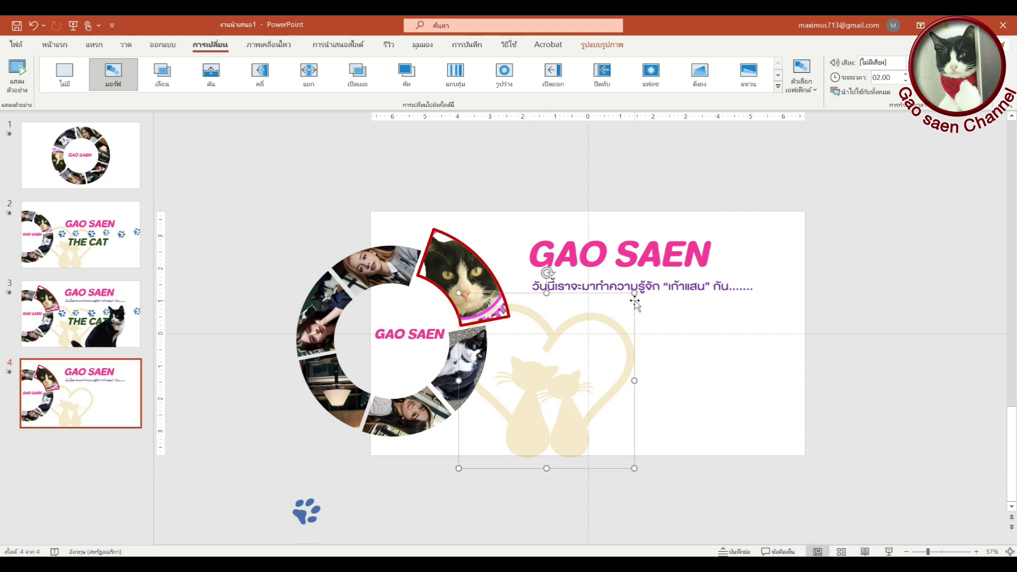
pyautogui.moveTo(635, 295); pyautogui.dragTo(707, 283)
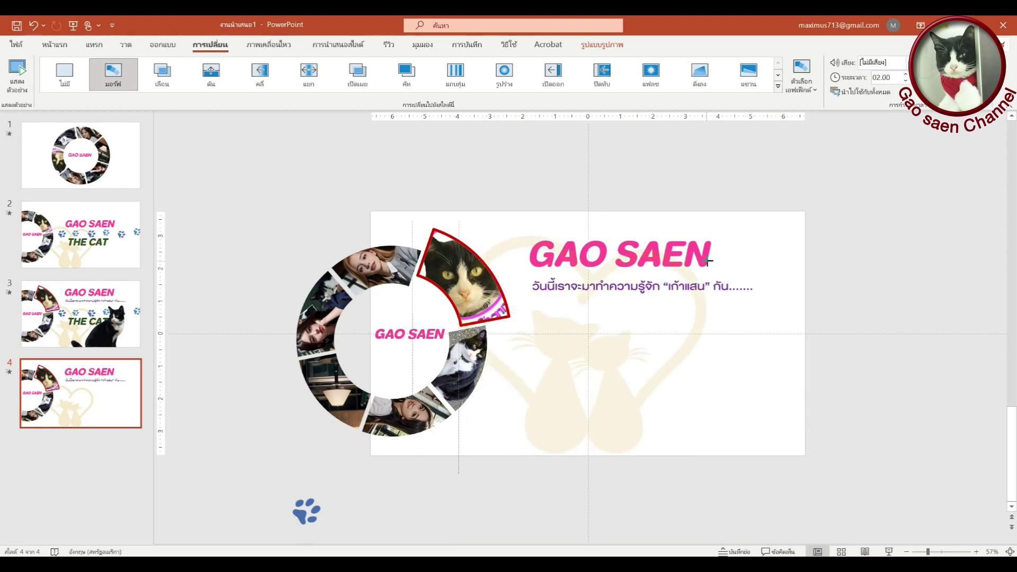
pyautogui.moveTo(630, 386); pyautogui.dragTo(633, 422)
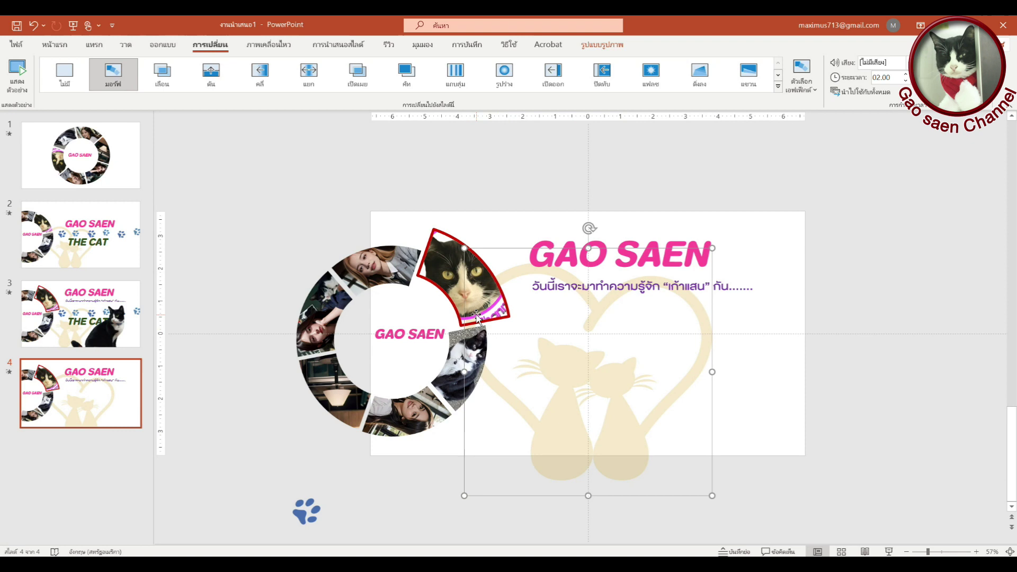
# Delete all six photo ring slices from slide 4.
pyautogui.click(460, 300)
pyautogui.press('Delete')
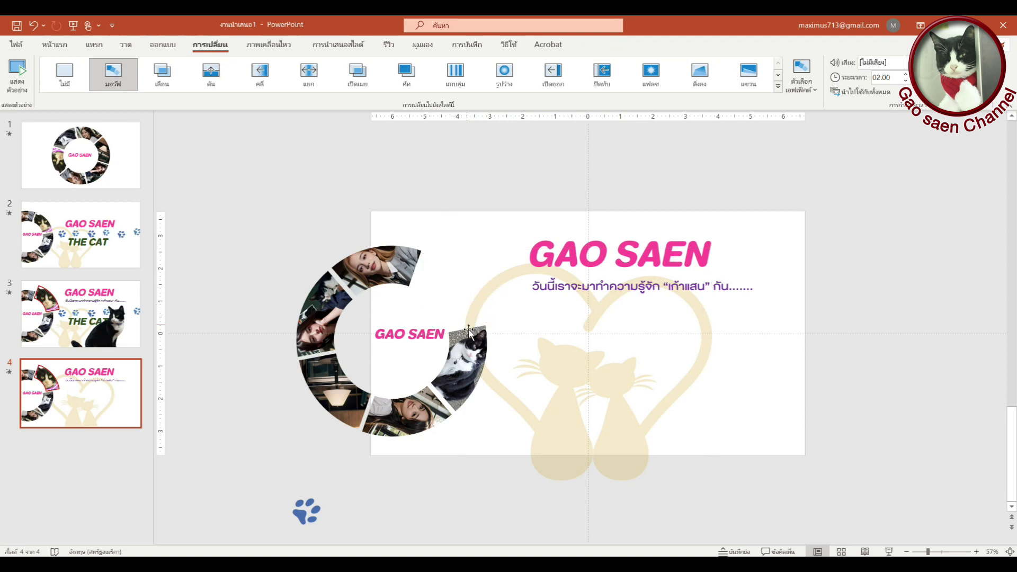
pyautogui.click(460, 371)
pyautogui.press('Delete')
pyautogui.click(414, 411)
pyautogui.press('Delete')
pyautogui.click(339, 402)
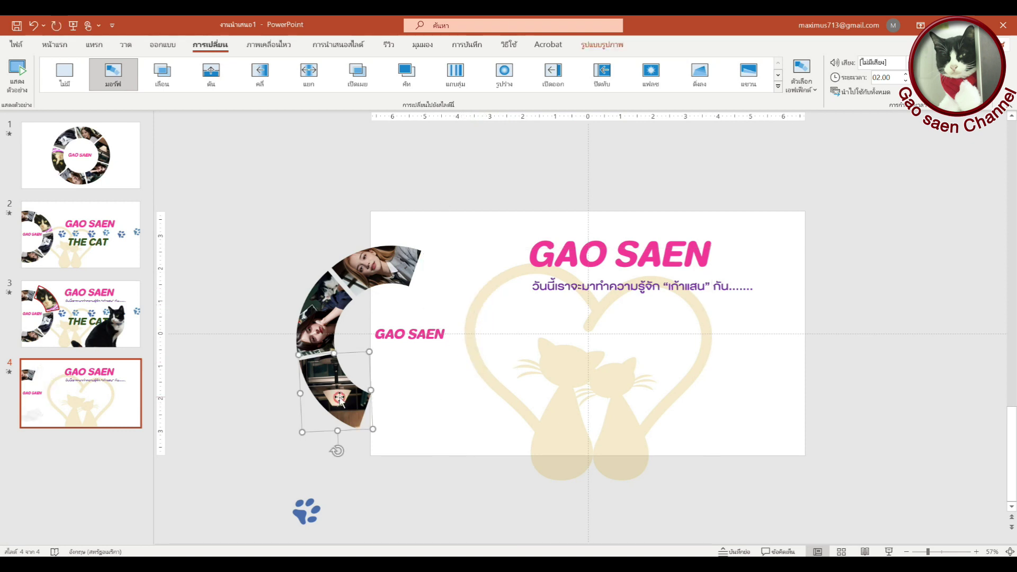
pyautogui.press('Delete')
pyautogui.click(320, 333)
pyautogui.press('Delete')
pyautogui.click(366, 283)
pyautogui.press('Delete')
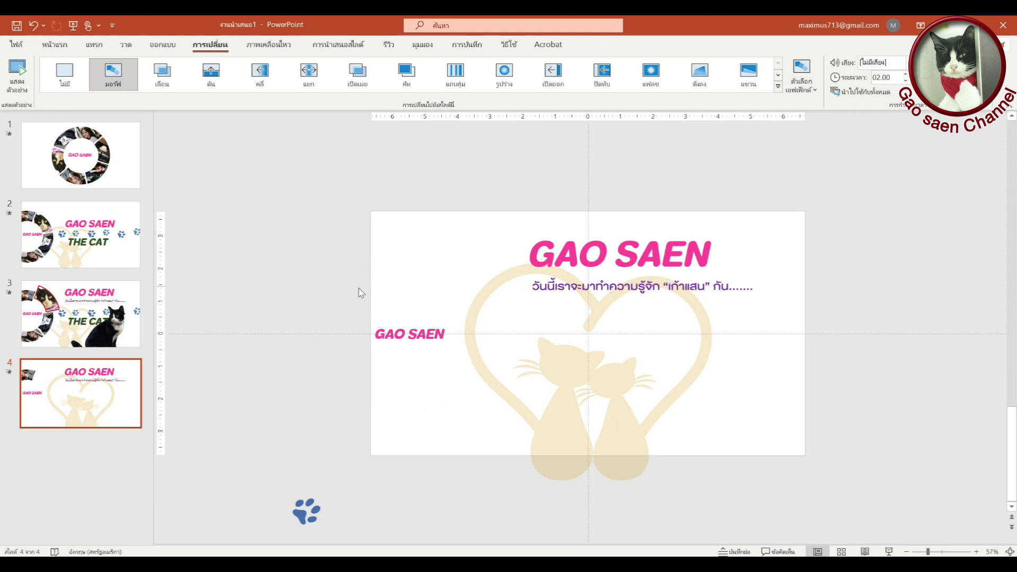
# Select the six photo ring segments on slide 2.
pyautogui.click(105, 170)
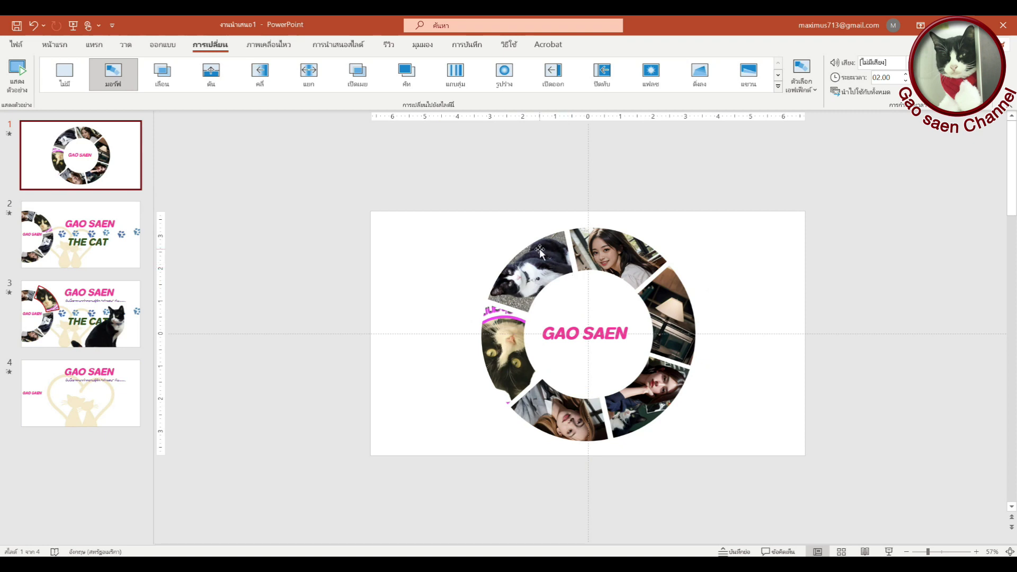
pyautogui.click(442, 190)
pyautogui.moveTo(442, 190); pyautogui.dragTo(792, 505)
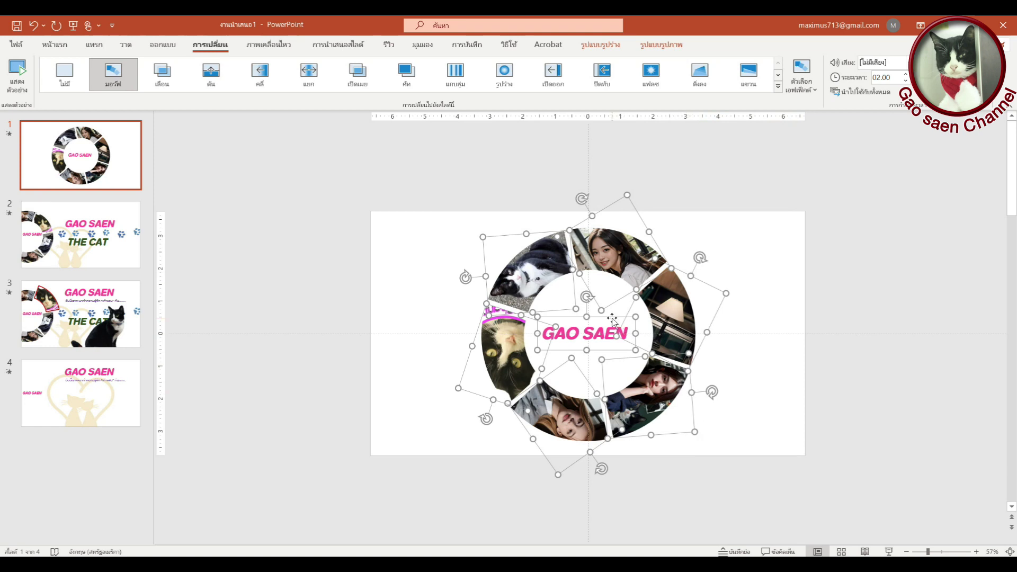
pyautogui.click(83, 247)
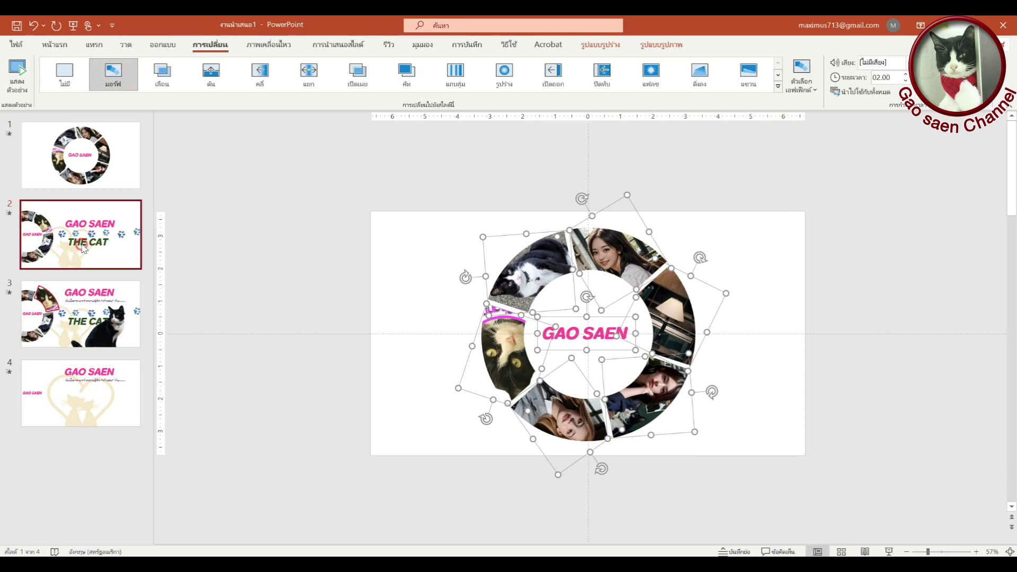
pyautogui.click(372, 189)
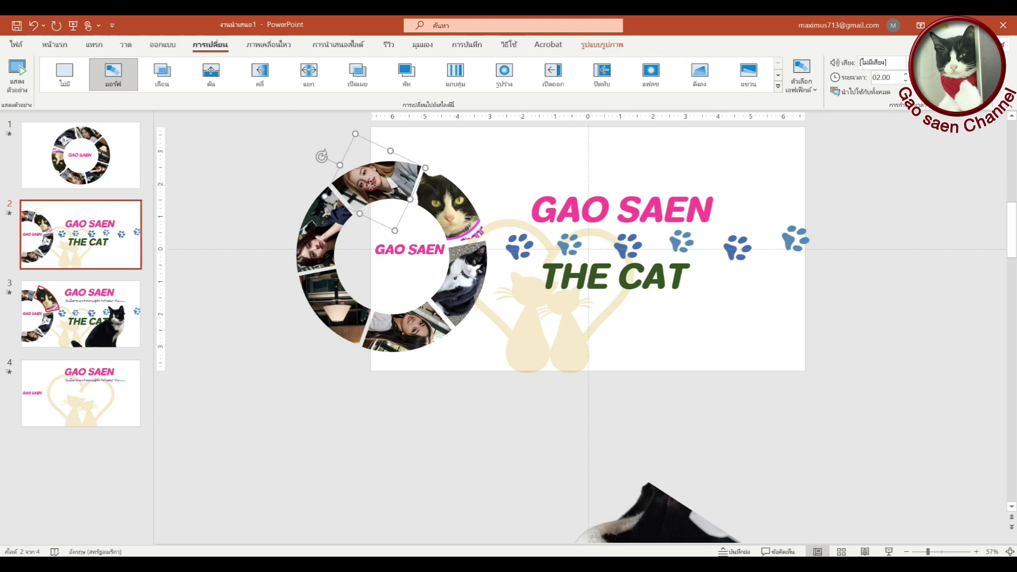
pyautogui.keyDown('shift'); pyautogui.click(454, 212); pyautogui.keyUp('shift')
pyautogui.keyDown('shift'); pyautogui.click(468, 279); pyautogui.keyUp('shift')
pyautogui.keyDown('shift'); pyautogui.click(428, 330); pyautogui.keyUp('shift')
pyautogui.keyDown('shift'); pyautogui.click(321, 295); pyautogui.keyUp('shift')
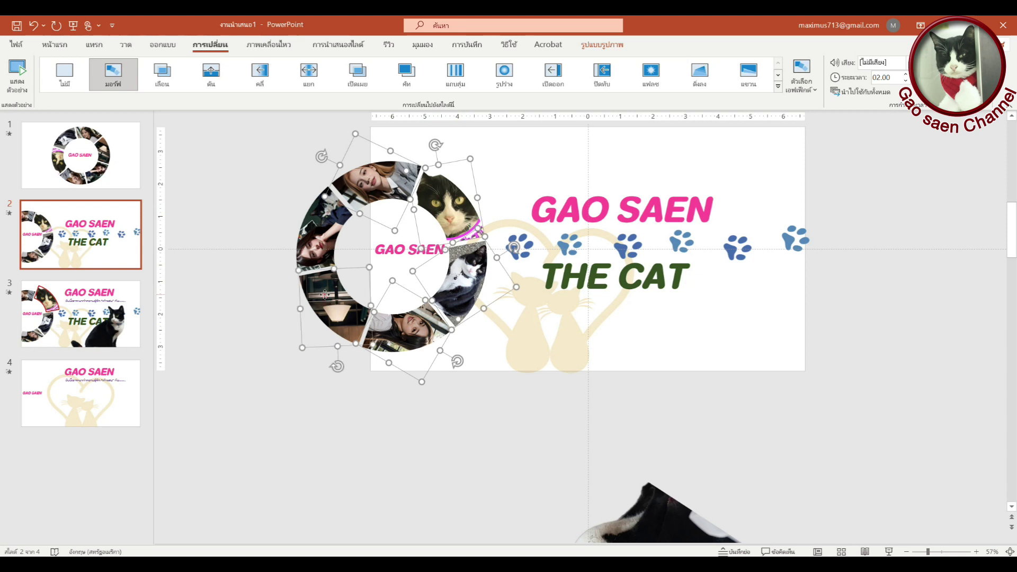
pyautogui.keyDown('shift'); pyautogui.click(314, 230); pyautogui.keyUp('shift')
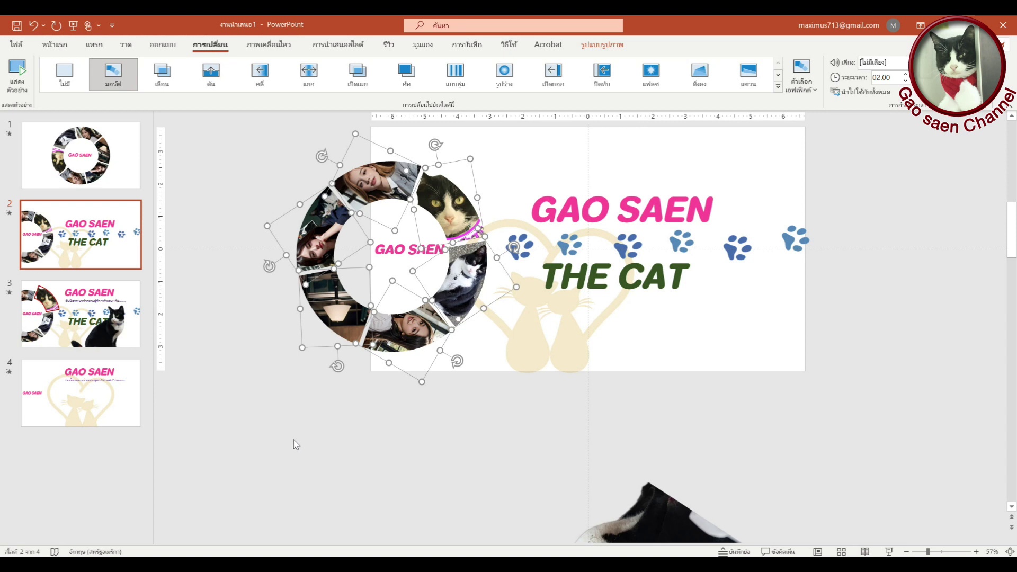
# Paste the ring onto slide 4, group it, and rotate it counter-clockwise.
pyautogui.click(106, 411)
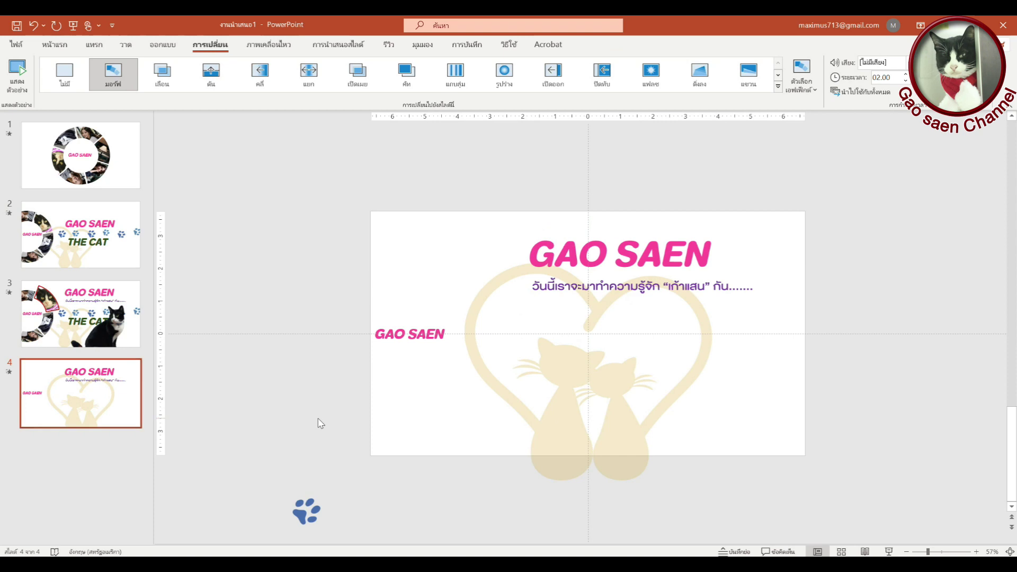
pyautogui.hotkey('ctrl', 'v')
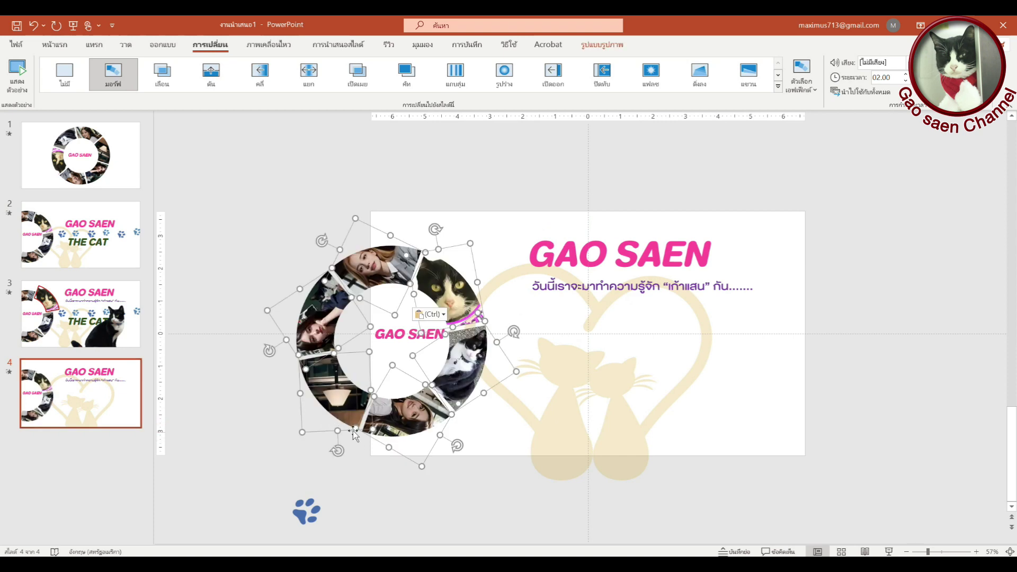
pyautogui.rightClick(376, 271)
pyautogui.click(516, 350)
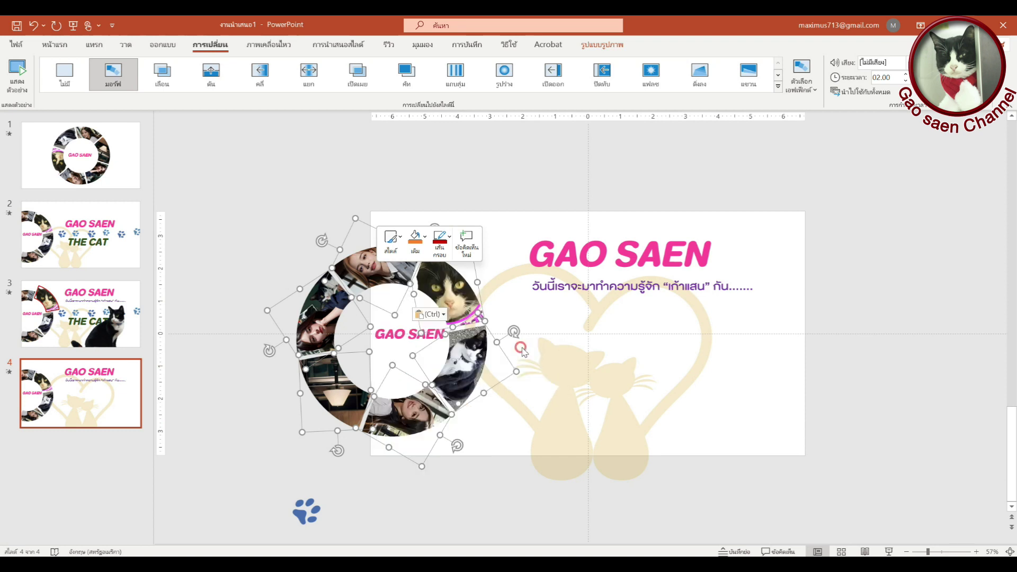
pyautogui.moveTo(393, 208)
pyautogui.mouseDown()
pyautogui.moveTo(304, 241)
pyautogui.moveTo(274, 276)
pyautogui.mouseUp()
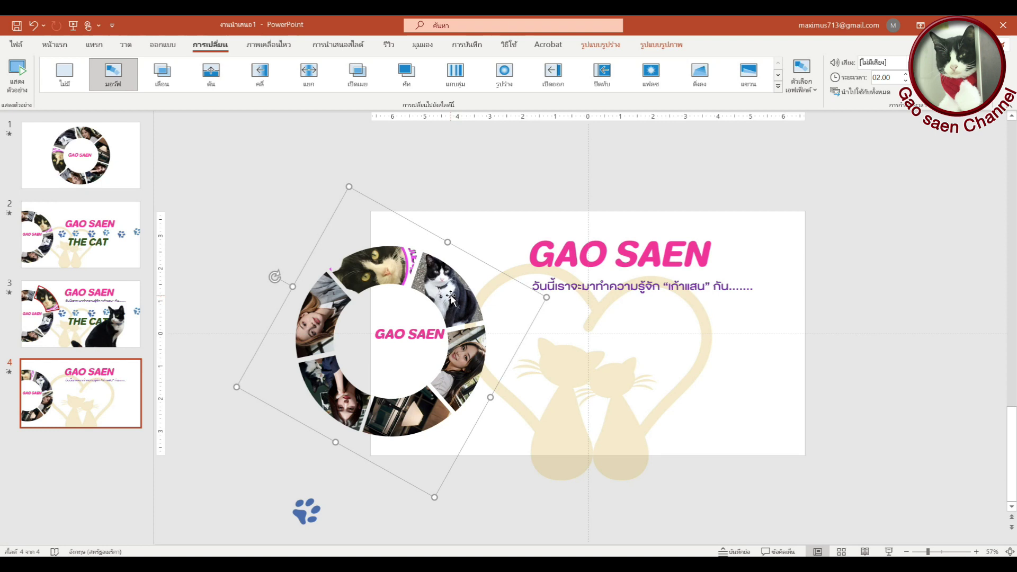
# Ungroup the ring, then enlarge the black-and-white cat wedge and shift it outward.
pyautogui.rightClick(373, 269)
pyautogui.moveTo(413, 345)
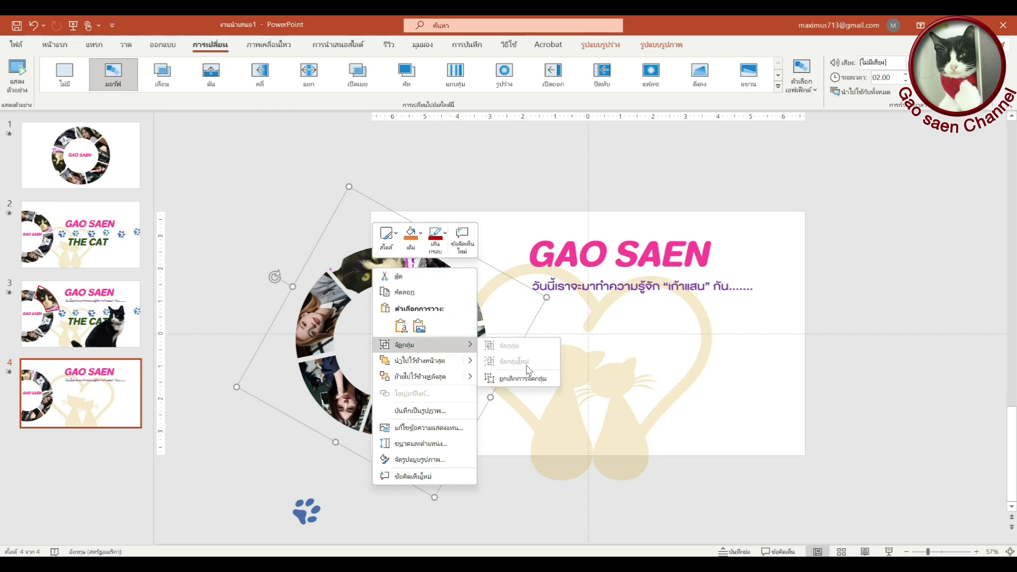
pyautogui.click(525, 379)
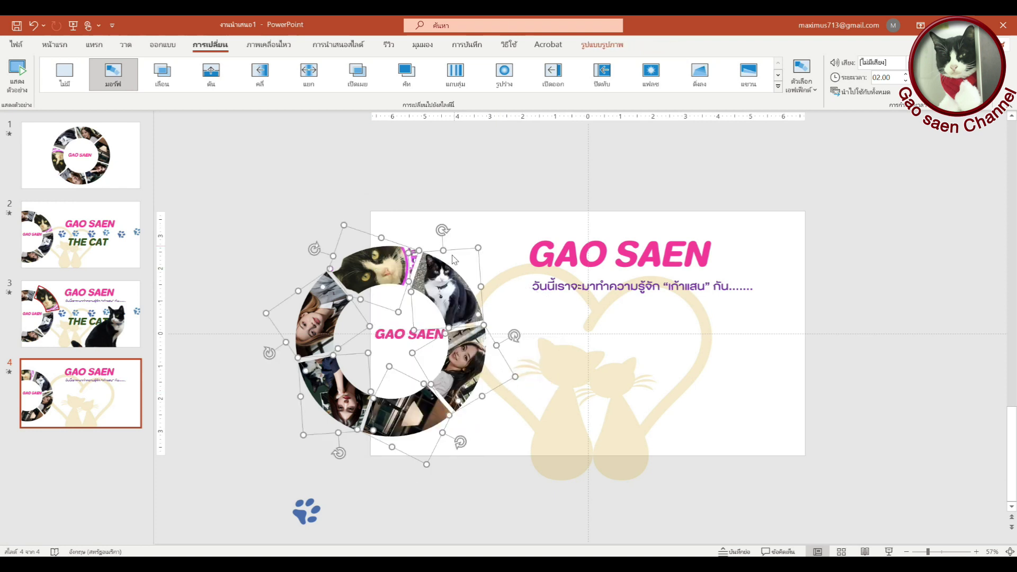
pyautogui.click(422, 197)
pyautogui.click(446, 300)
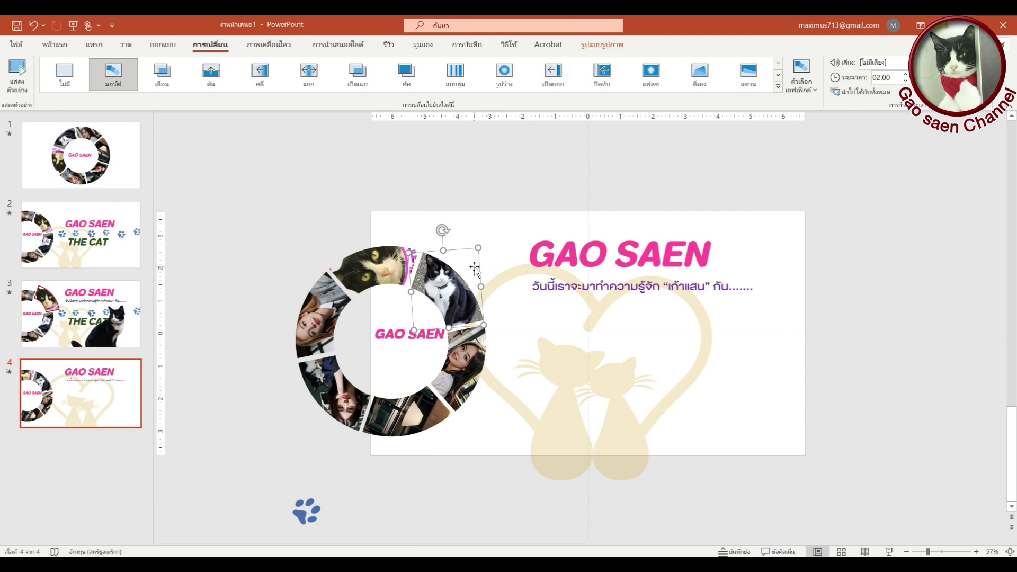
pyautogui.moveTo(480, 248); pyautogui.dragTo(485, 227)
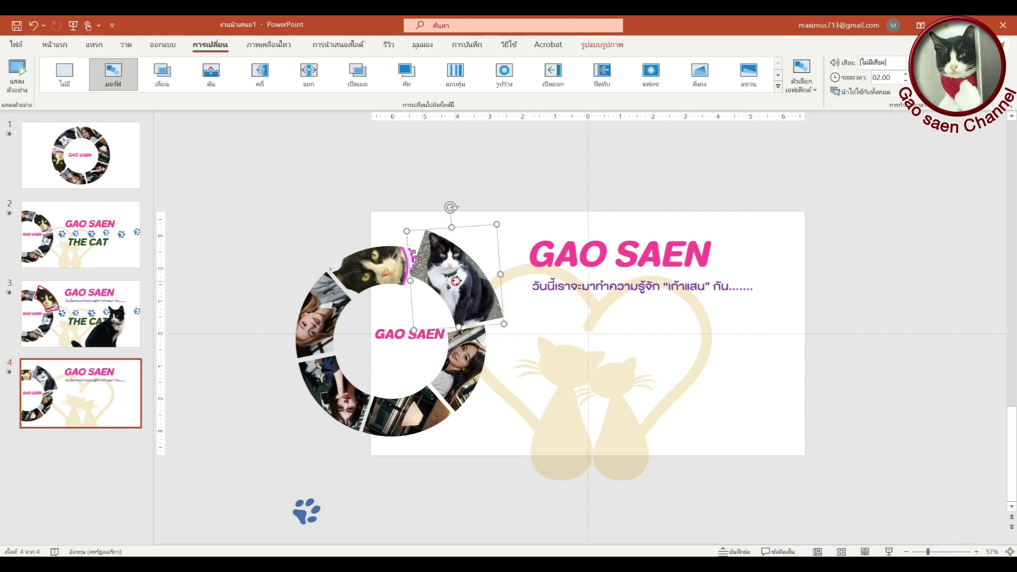
pyautogui.moveTo(458, 280); pyautogui.dragTo(461, 279)
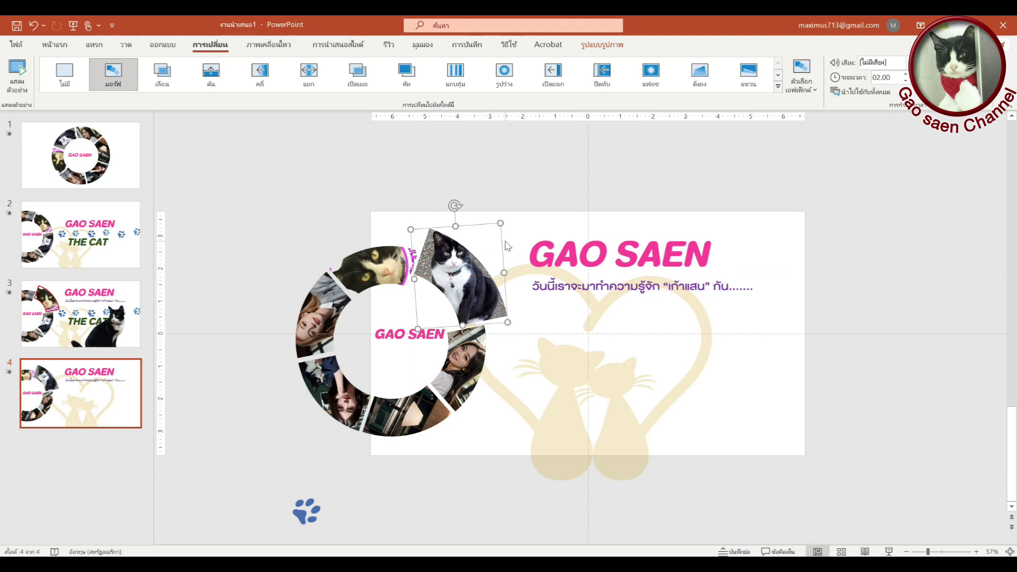
pyautogui.moveTo(499, 227); pyautogui.dragTo(505, 218)
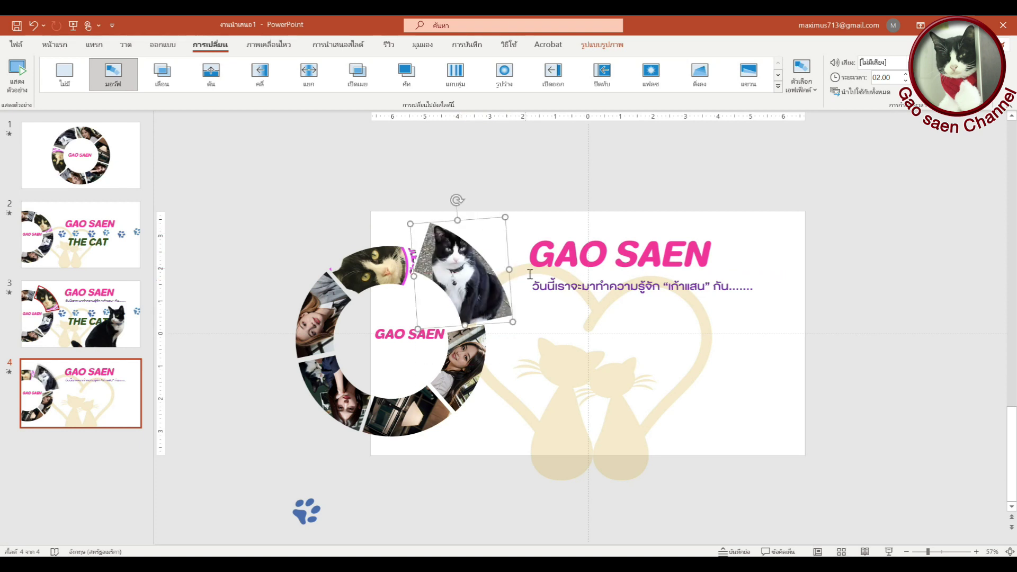
# Outline the cat wedge in Dark Red at 6 pt, undoing an accidental nudge.
pyautogui.click(55, 44)
pyautogui.click(689, 77)
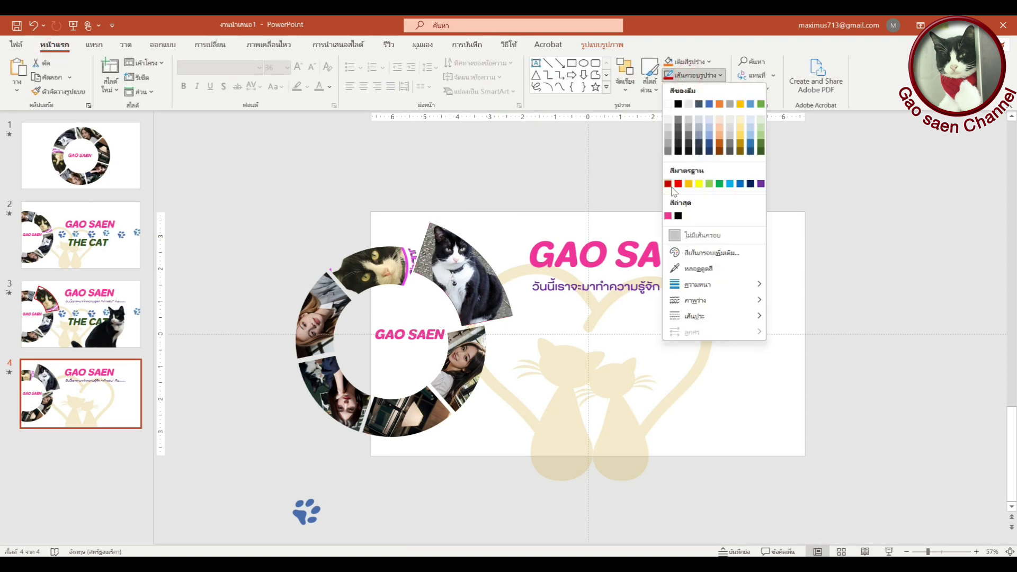
pyautogui.click(668, 184)
pyautogui.click(694, 76)
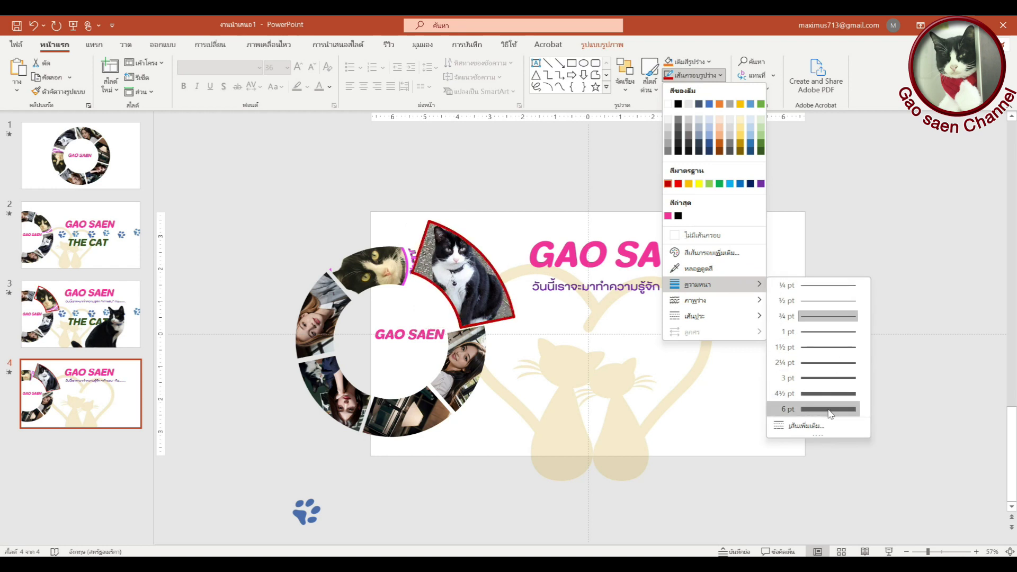
pyautogui.moveTo(711, 284)
pyautogui.click(826, 411)
pyautogui.moveTo(461, 283); pyautogui.dragTo(464, 280)
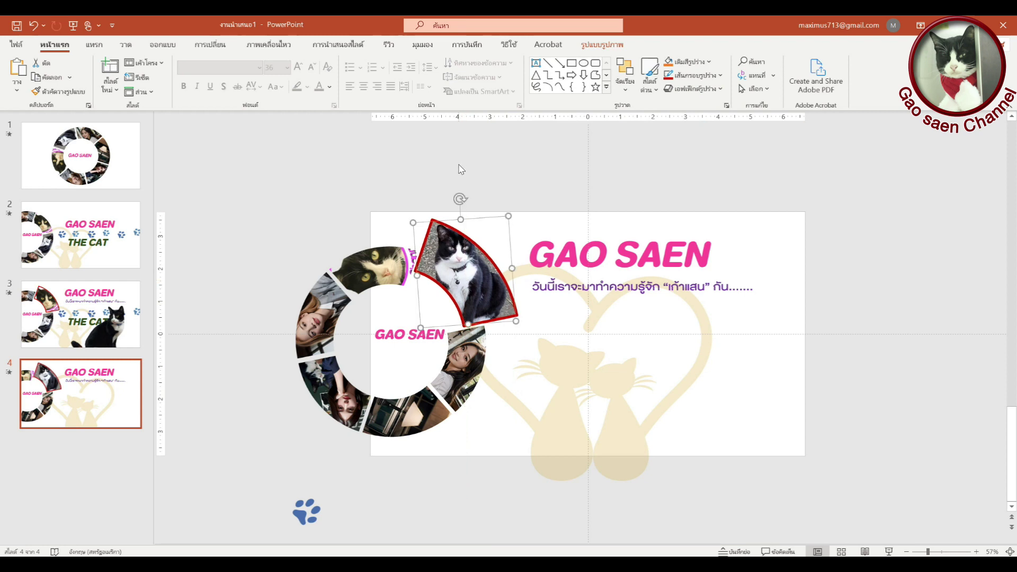
pyautogui.hotkey('ctrl', 'z')
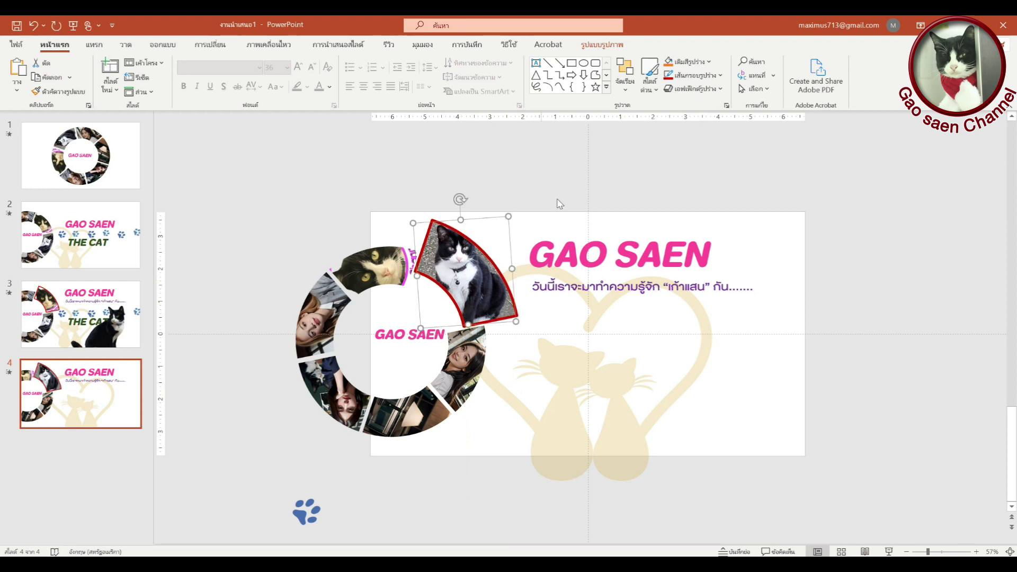
pyautogui.click(638, 156)
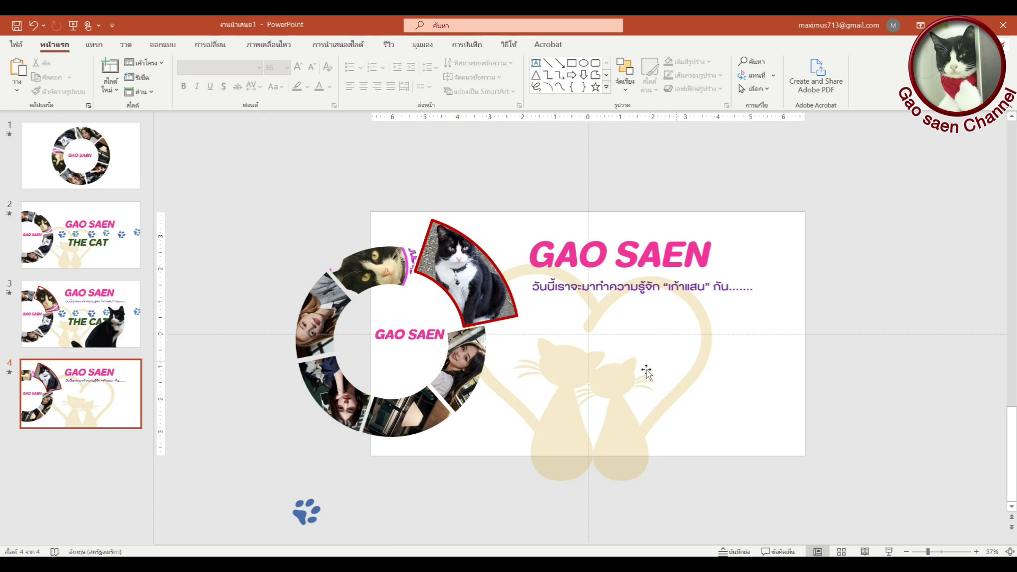
# Insert 20221124_162619.jpg from My work\งาน PowerPoint\9 onto slide 4.
pyautogui.click(92, 44)
pyautogui.click(86, 77)
pyautogui.click(104, 124)
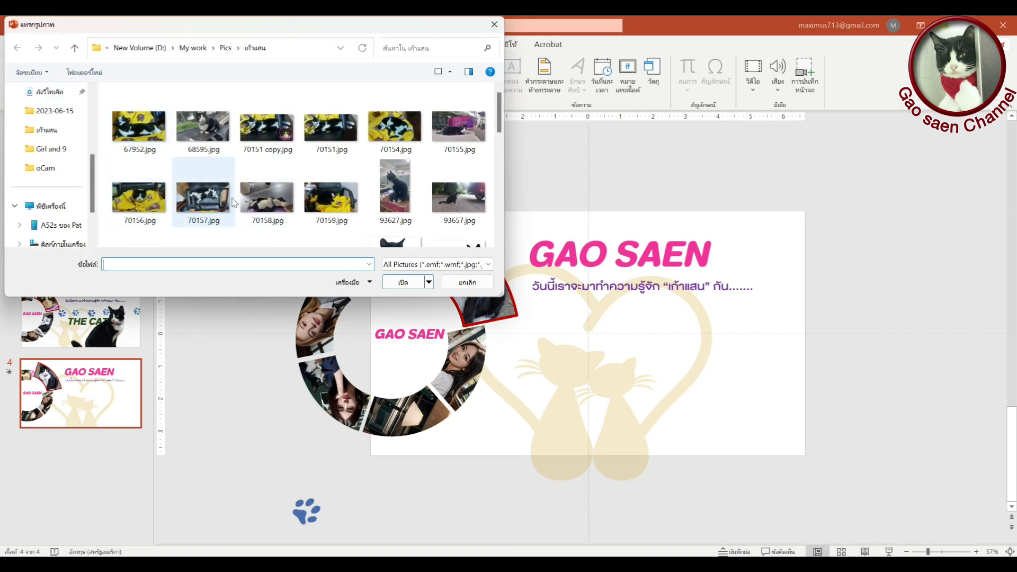
pyautogui.click(193, 49)
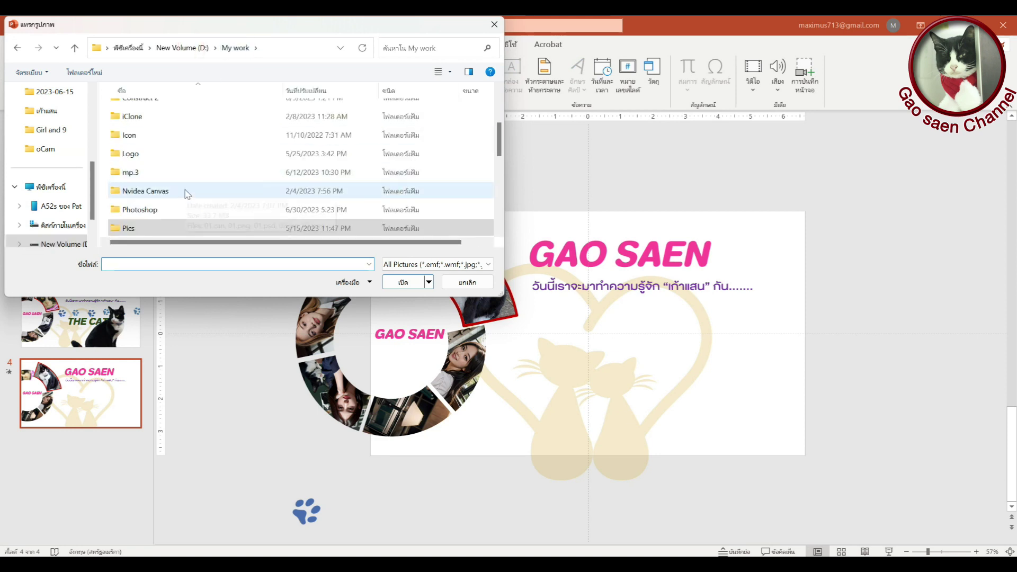
pyautogui.scroll(-1, 185, 194)
pyautogui.scroll(-1, 185, 193)
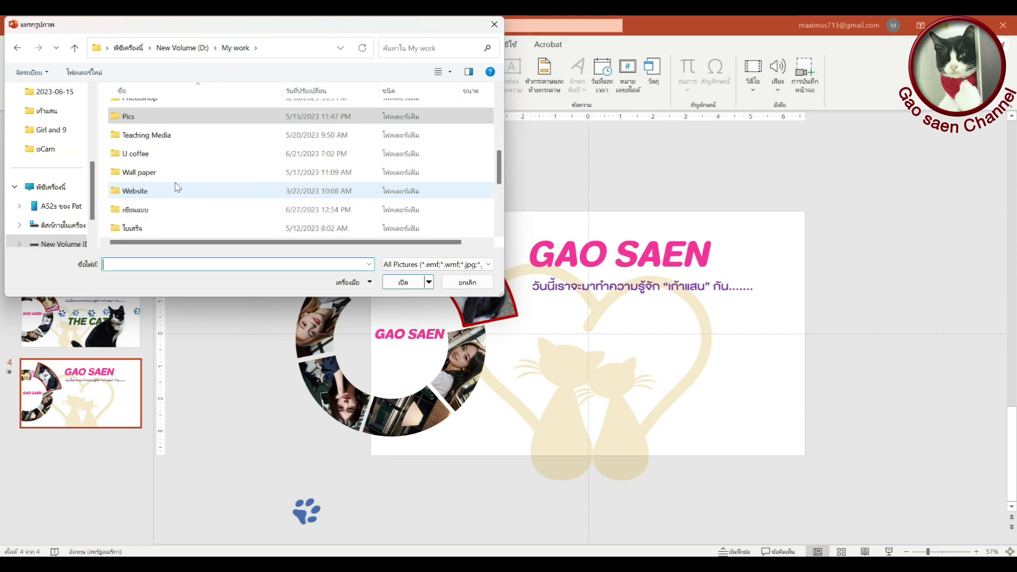
pyautogui.scroll(-2, 178, 185)
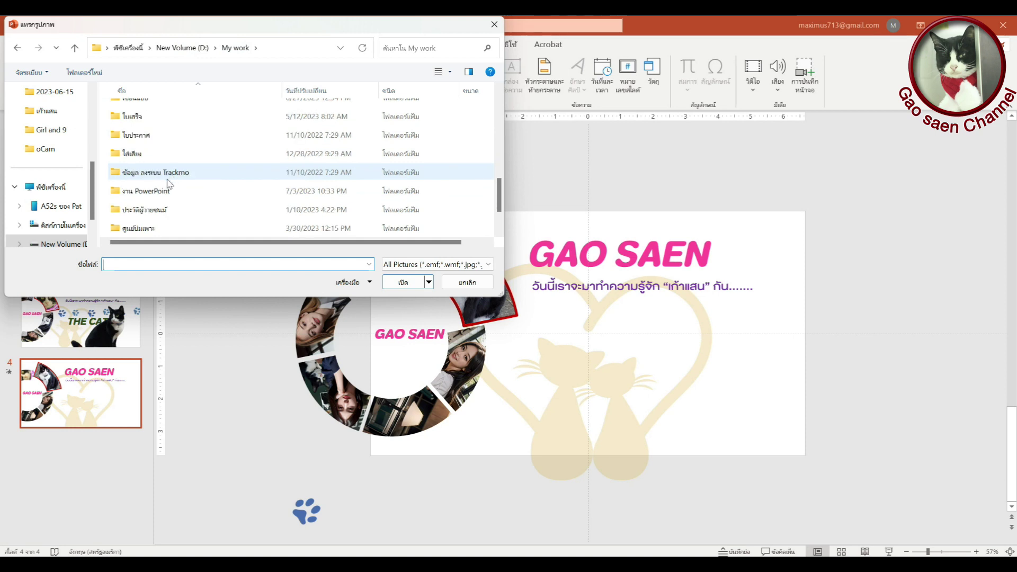
pyautogui.doubleClick(164, 191)
pyautogui.doubleClick(151, 126)
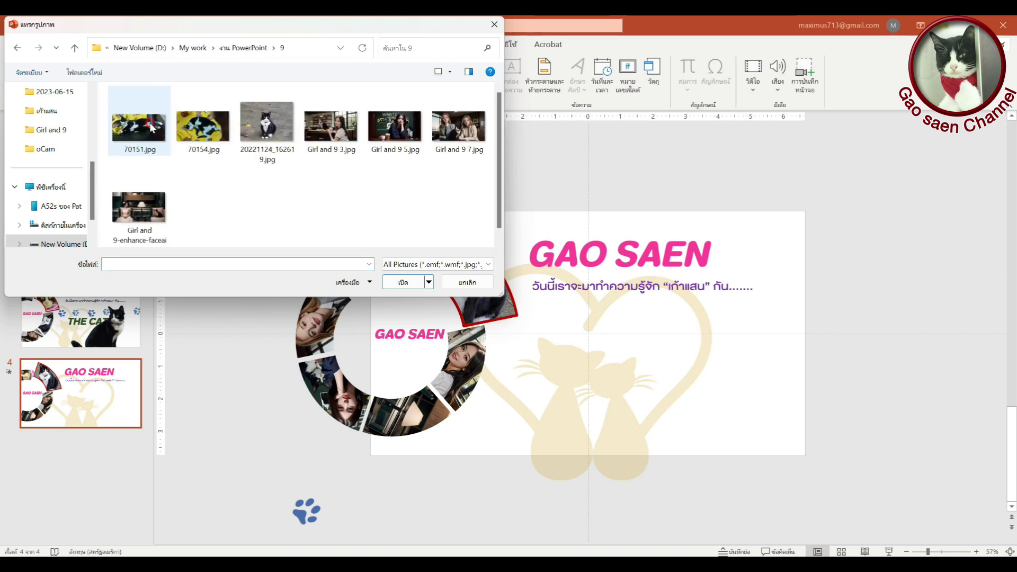
pyautogui.doubleClick(267, 124)
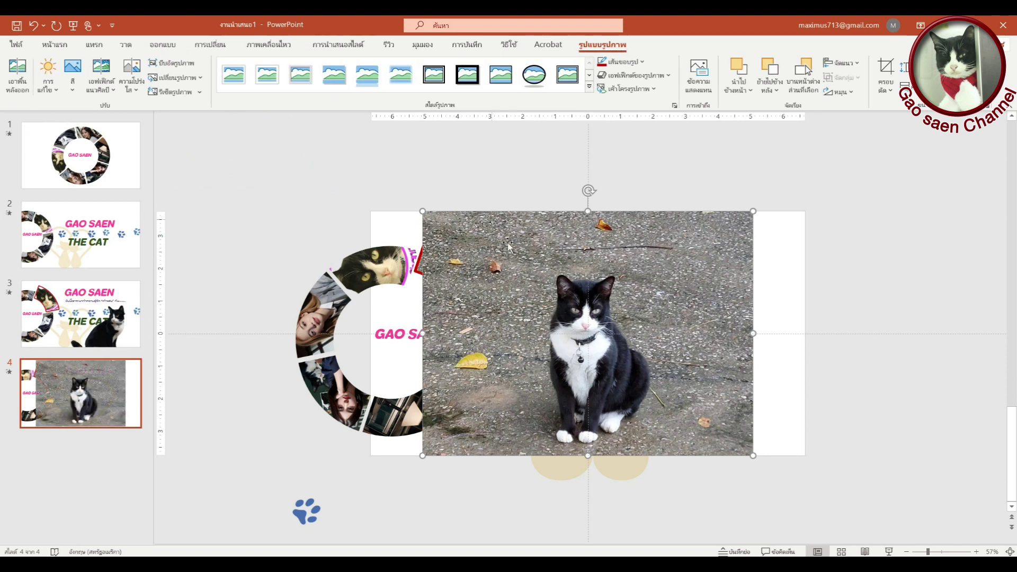
# Shrink the cat photo, move it below the subtitle, and tilt it slightly clockwise.
pyautogui.moveTo(486, 269); pyautogui.dragTo(583, 284)
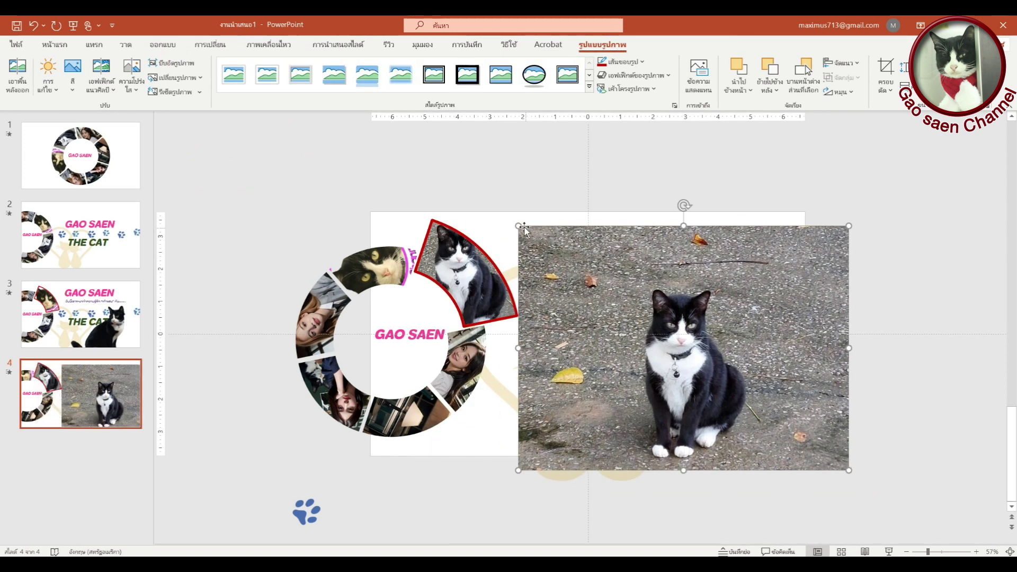
pyautogui.moveTo(524, 229); pyautogui.dragTo(623, 305)
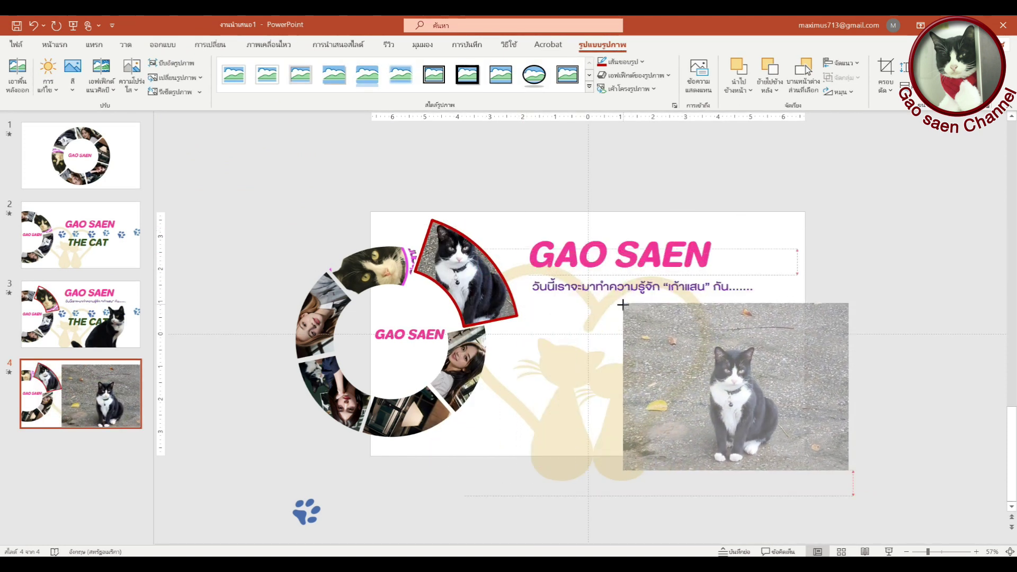
pyautogui.moveTo(776, 423); pyautogui.dragTo(674, 424)
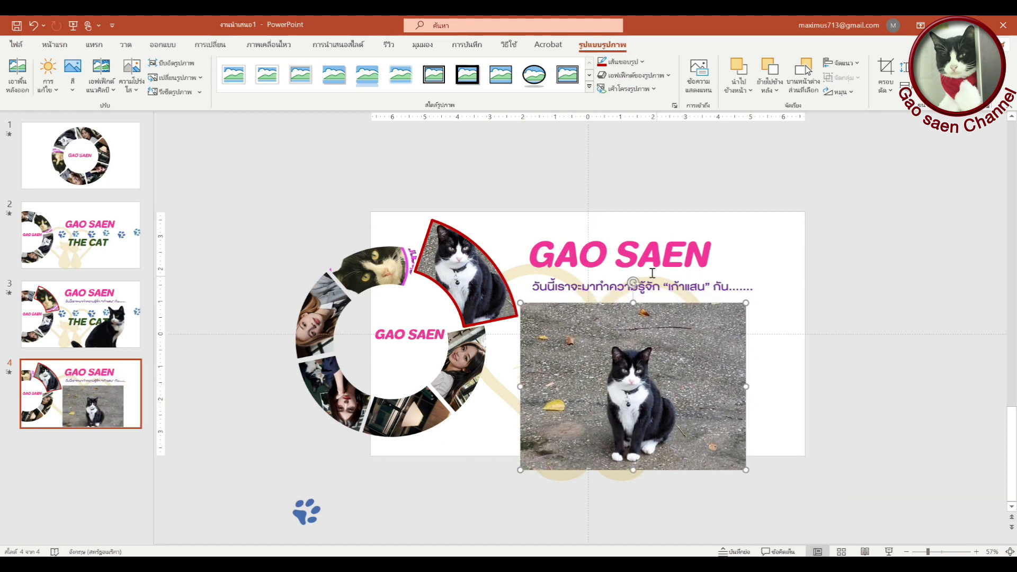
pyautogui.moveTo(632, 281); pyautogui.dragTo(643, 278)
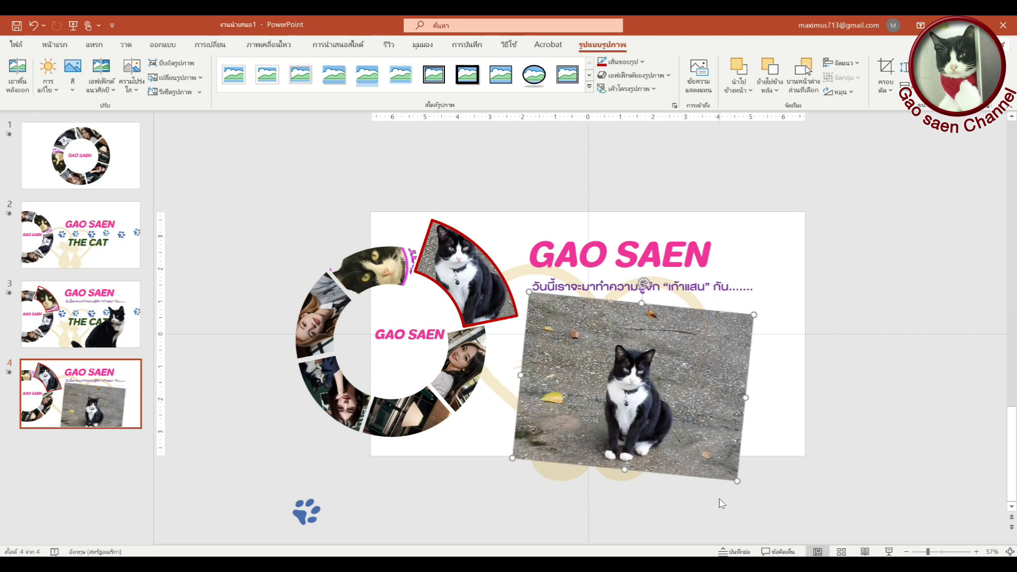
pyautogui.moveTo(738, 482); pyautogui.dragTo(720, 463)
pyautogui.moveTo(668, 396); pyautogui.dragTo(675, 405)
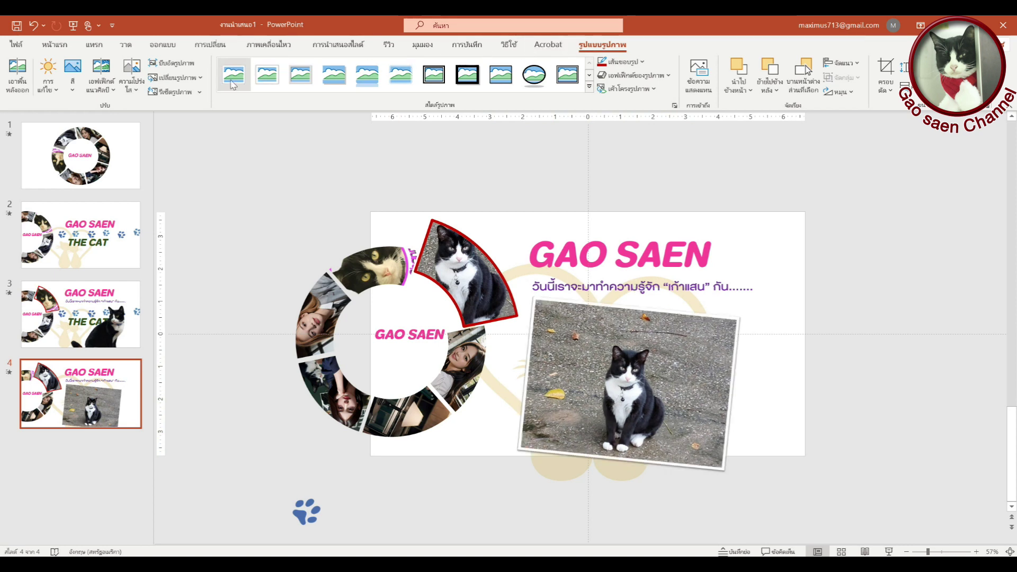
# Apply the white-frame picture style to the cat photo and nudge it into place.
pyautogui.click(236, 79)
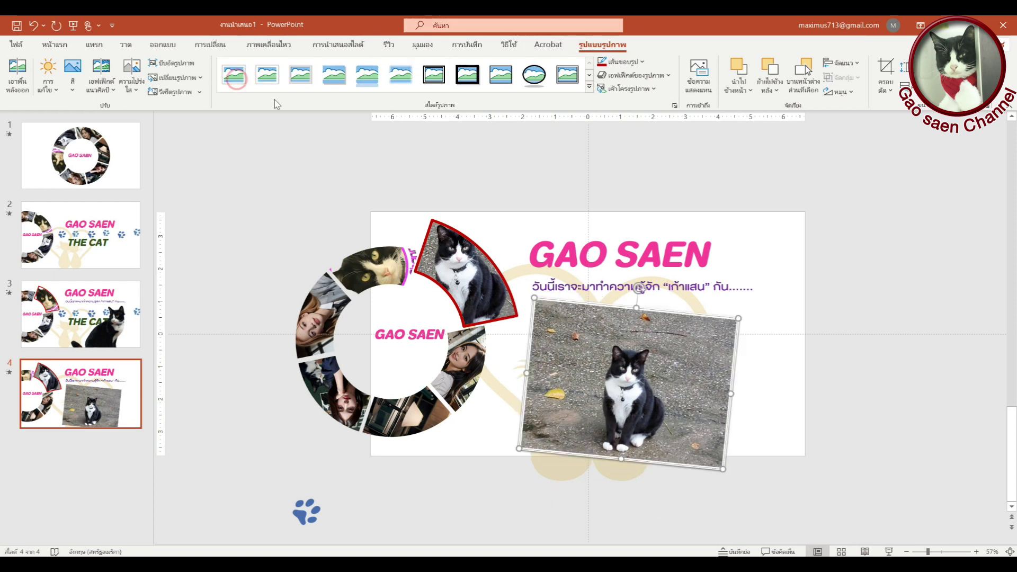
pyautogui.click(817, 388)
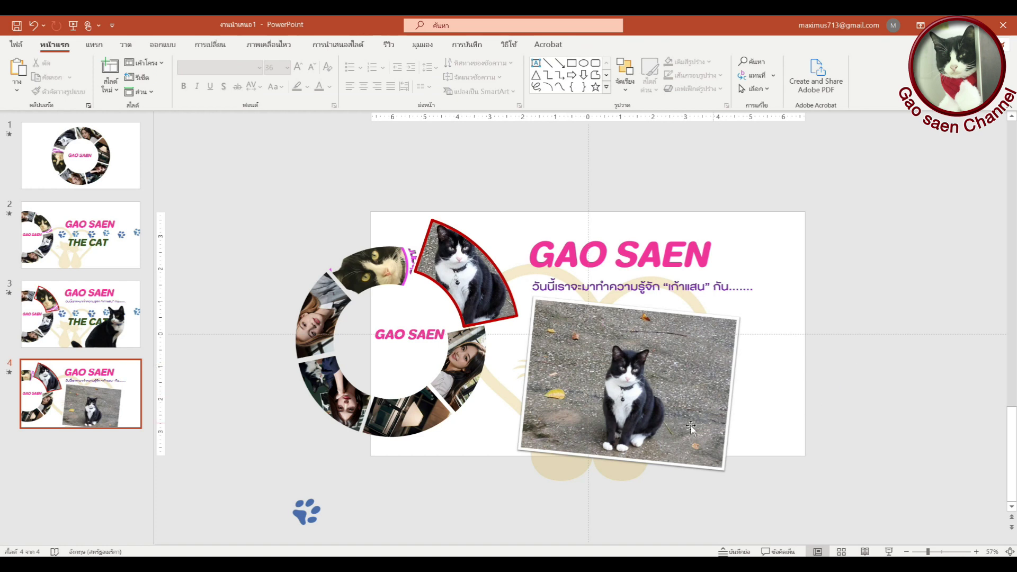
pyautogui.moveTo(672, 428); pyautogui.dragTo(670, 423)
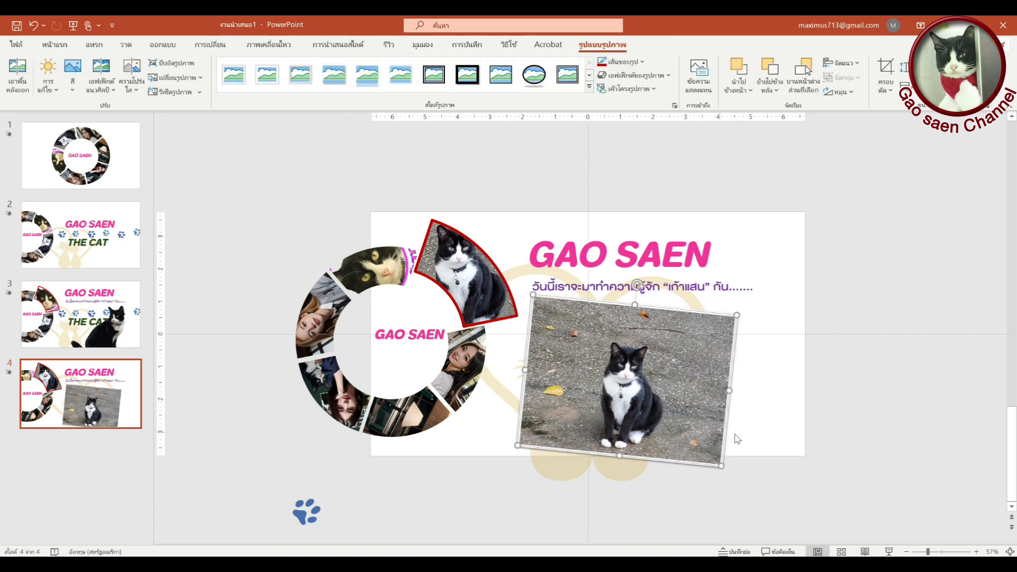
# Replace the subtitle text with 'เก้าแสนเป็นอดีตแมวจร ต้องเร่ร่อน รอนแรม ไปวันๆ....'.
pyautogui.click(601, 287)
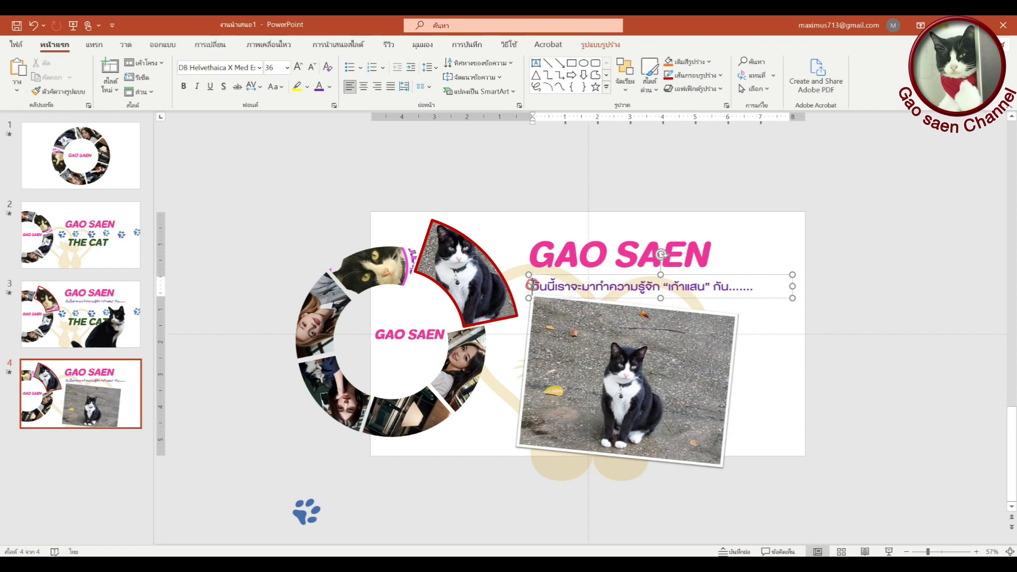
pyautogui.moveTo(531, 287); pyautogui.dragTo(828, 292)
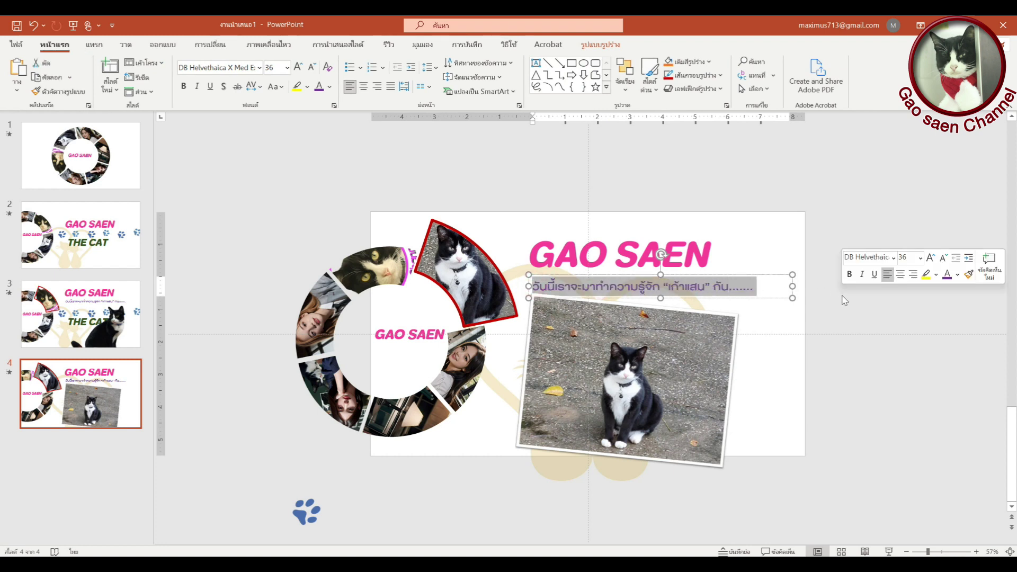
pyautogui.press('Delete')
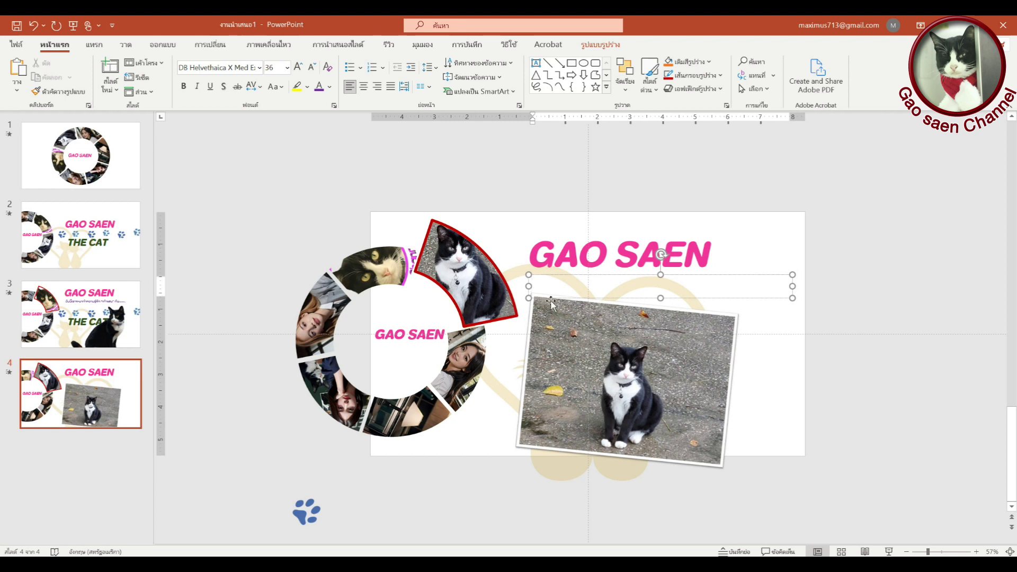
pyautogui.press('`')
pyautogui.write('เก้าแสนเป')
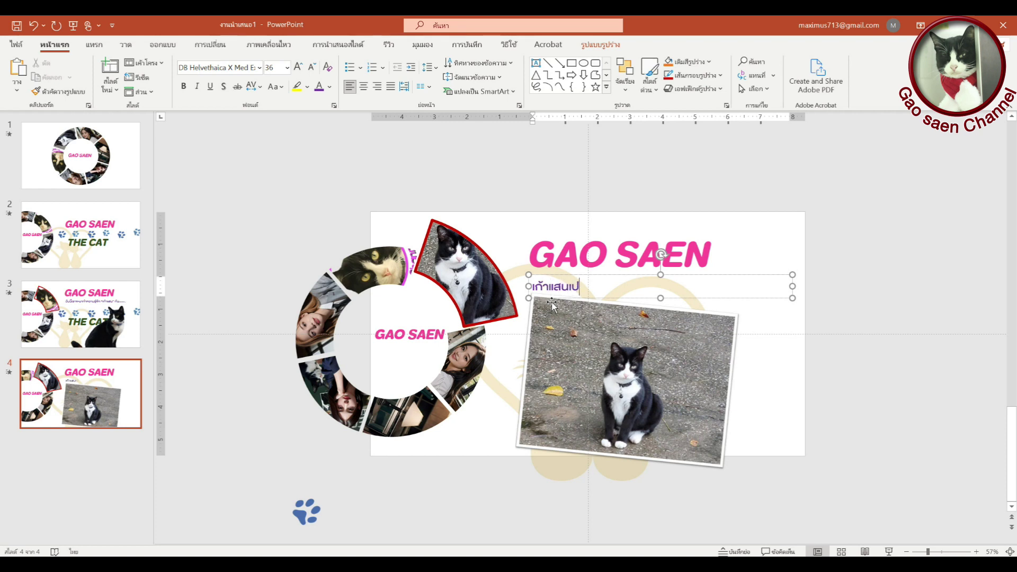
pyautogui.write('็นอดี')
pyautogui.write('ตแมวจร')
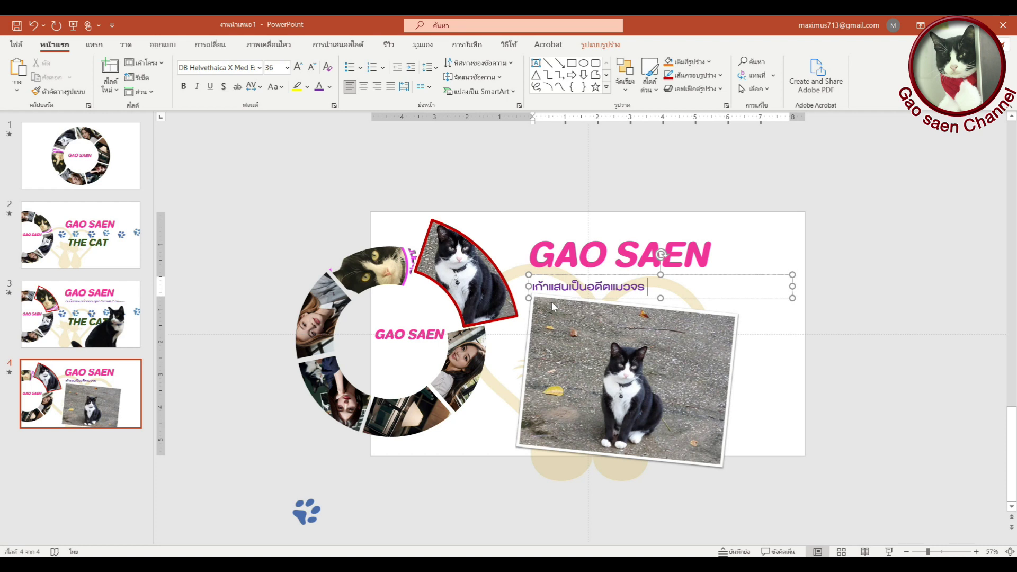
pyautogui.write('ต้อง')
pyautogui.write('เร่ร่อน รอนแรม ไ')
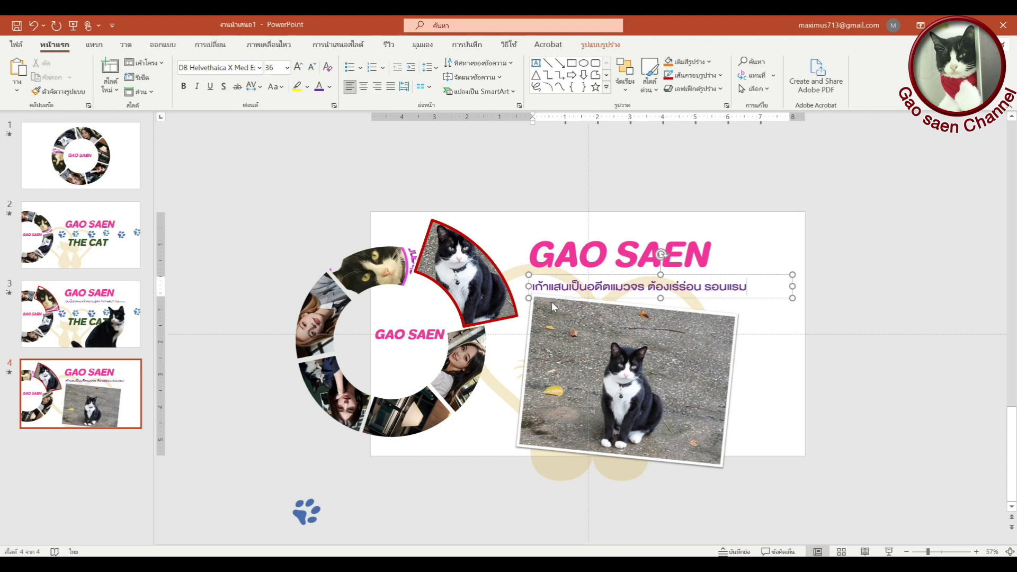
pyautogui.write('ปวันๆ')
pyautogui.press('Return')
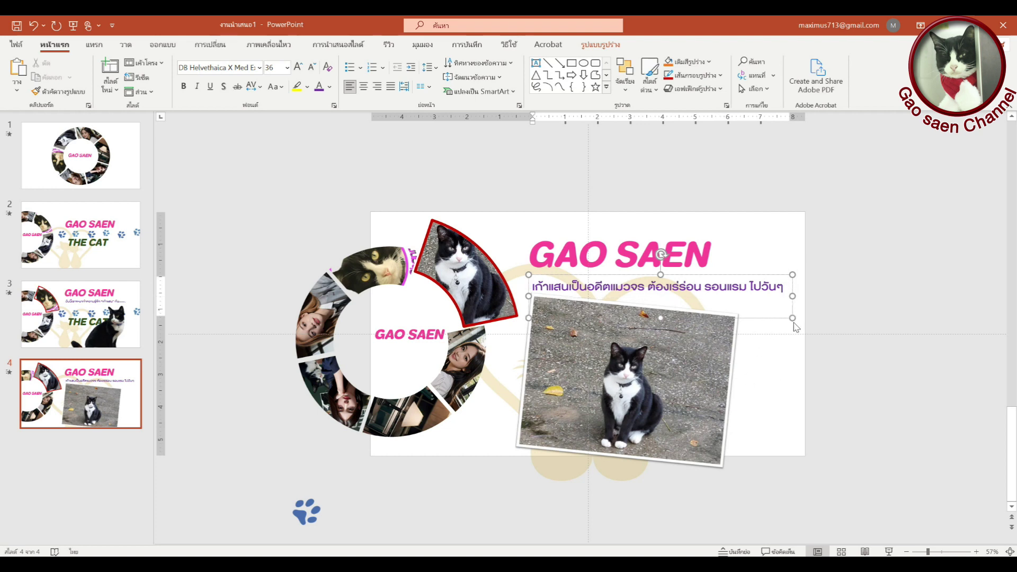
# Widen the subtitle box to fit one line and shift it slightly left.
pyautogui.moveTo(791, 296); pyautogui.dragTo(815, 298)
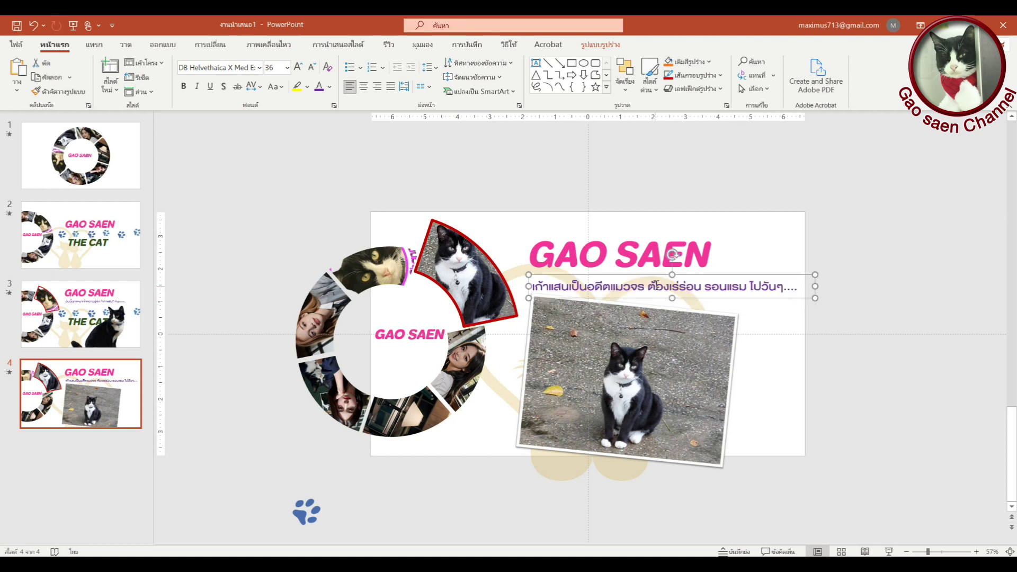
pyautogui.moveTo(655, 276); pyautogui.dragTo(643, 272)
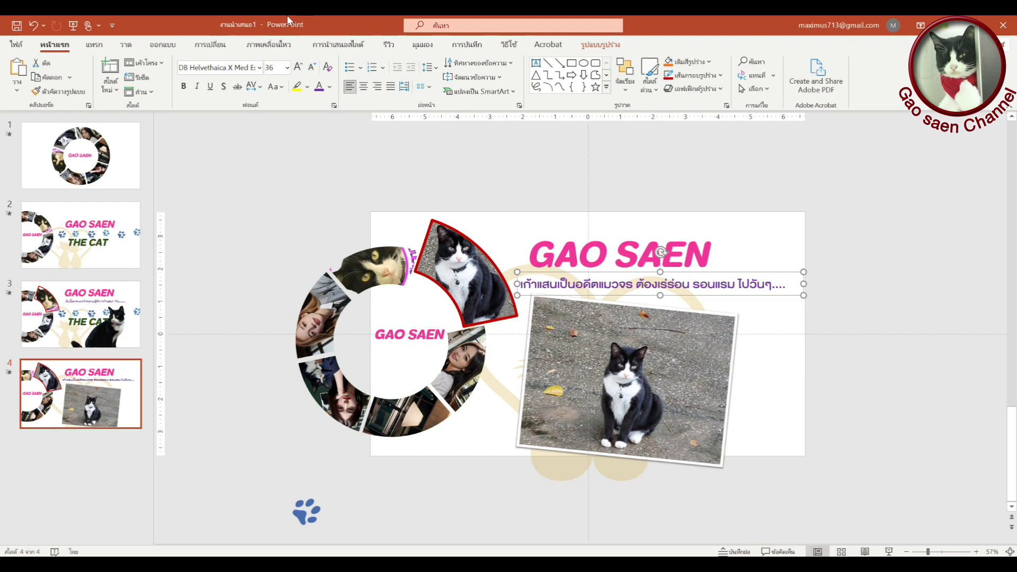
pyautogui.click(330, 86)
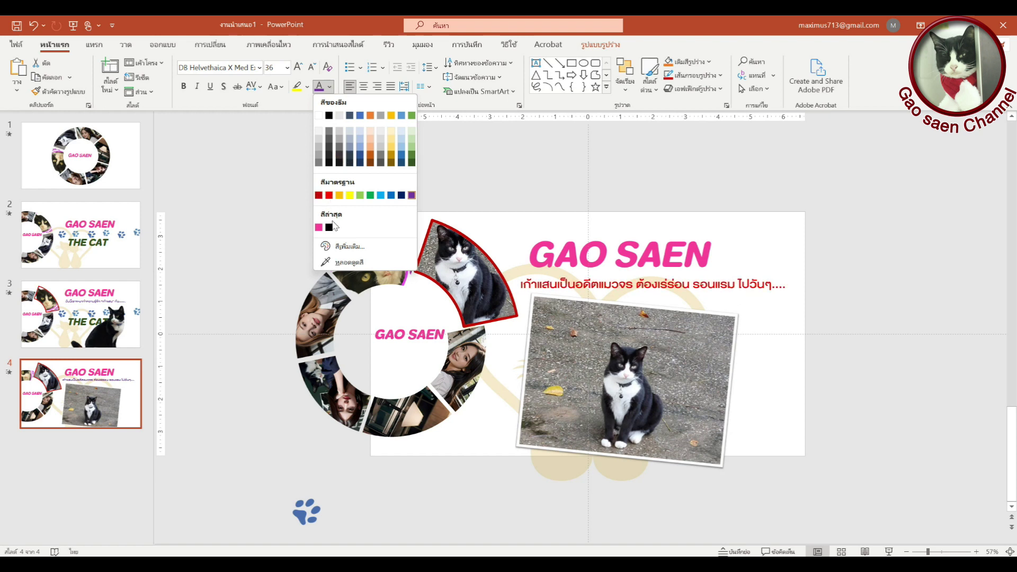
# Recolour the subtitle text, settling on dark blue.
pyautogui.click(358, 249)
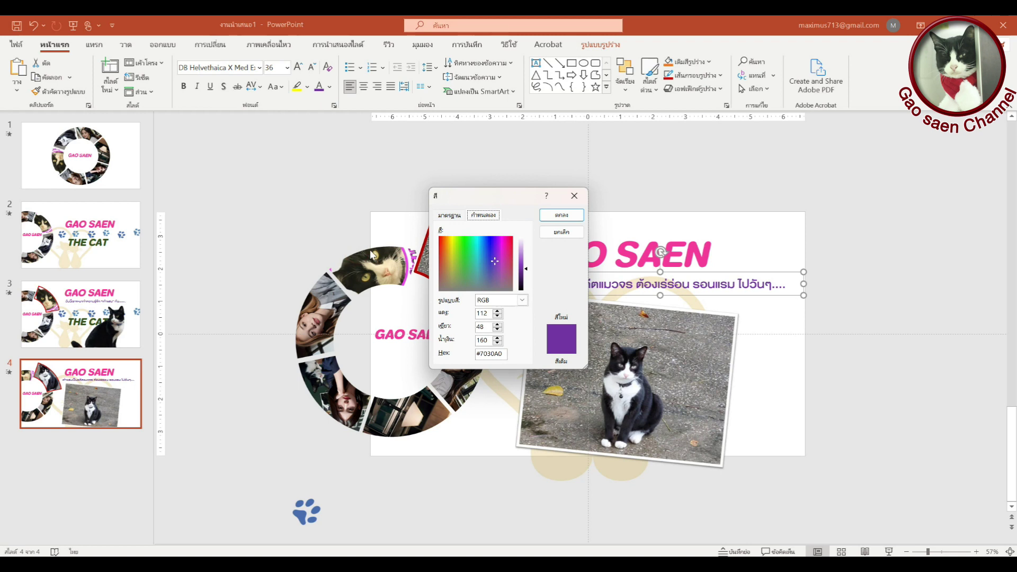
pyautogui.click(509, 263)
pyautogui.click(562, 214)
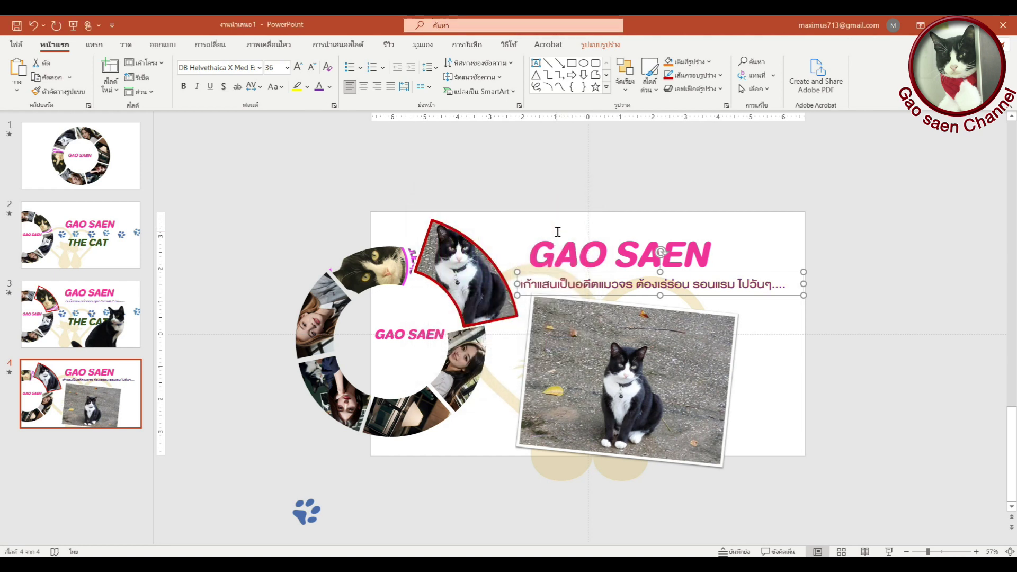
pyautogui.click(689, 284)
pyautogui.click(736, 287)
pyautogui.press('Escape')
pyautogui.click(330, 87)
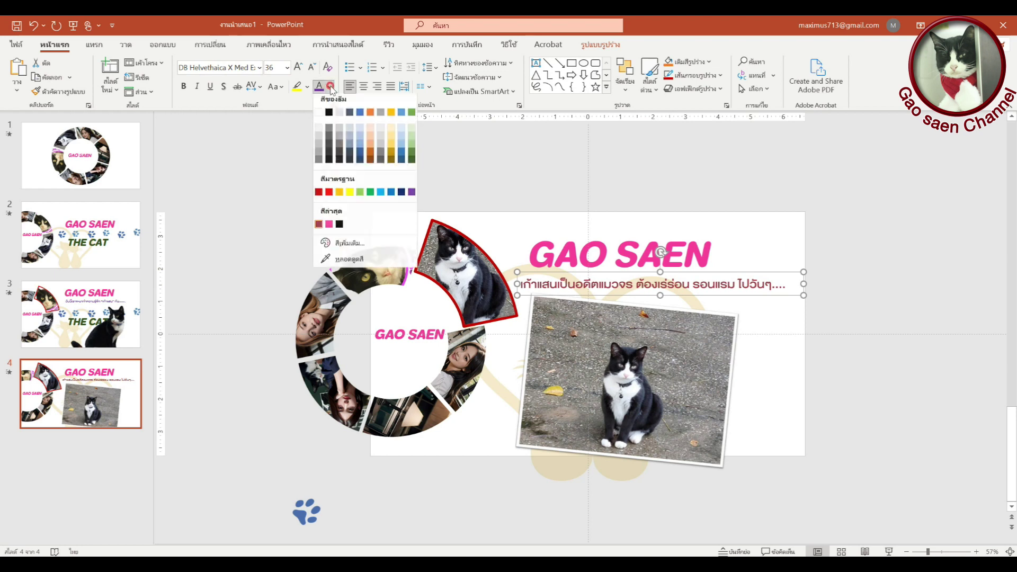
pyautogui.click(401, 196)
pyautogui.click(573, 196)
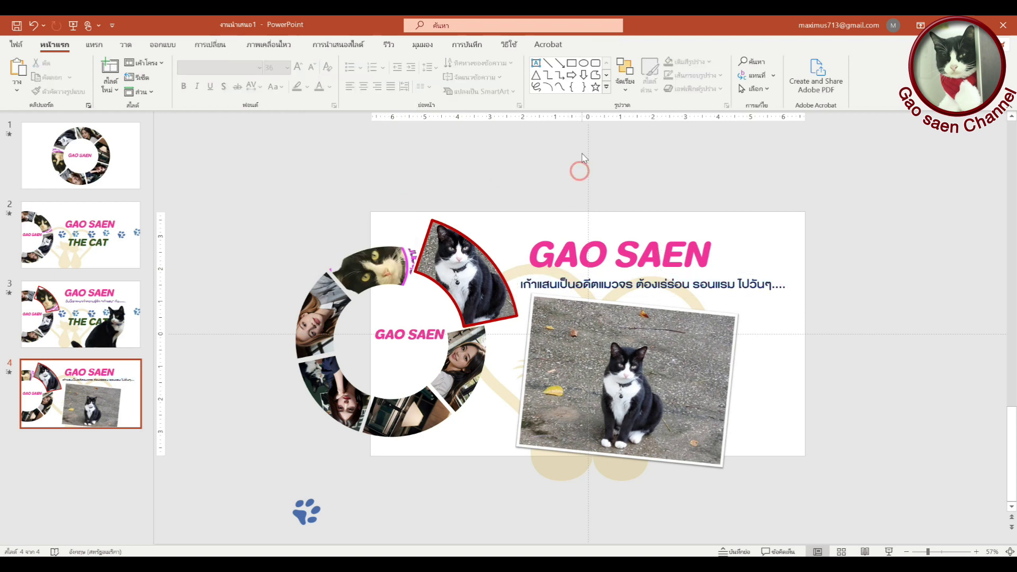
# Start a second subtitle line with แต่ and bring the subtitle box in front of the photo.
pyautogui.click(785, 287)
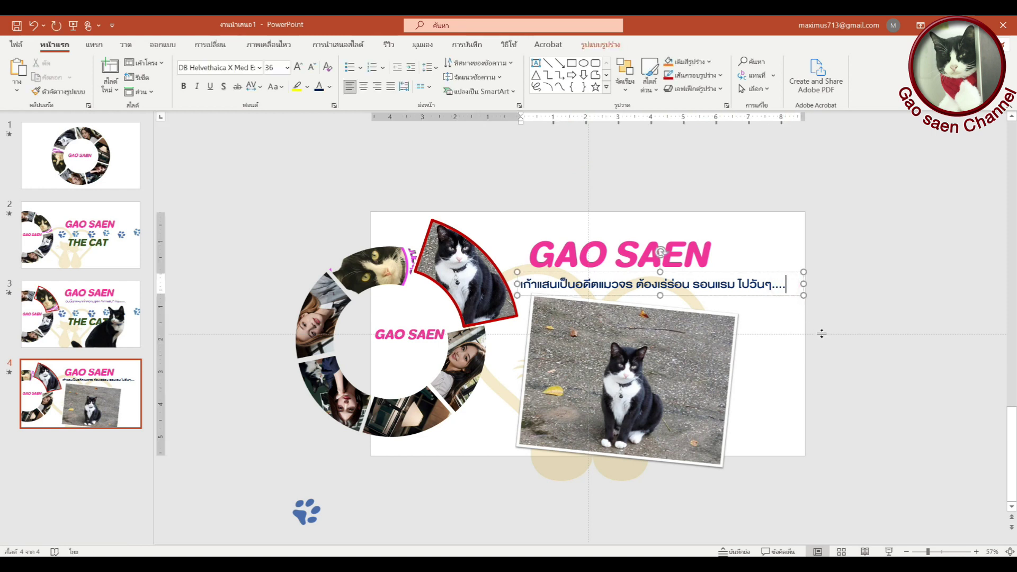
pyautogui.press('Return')
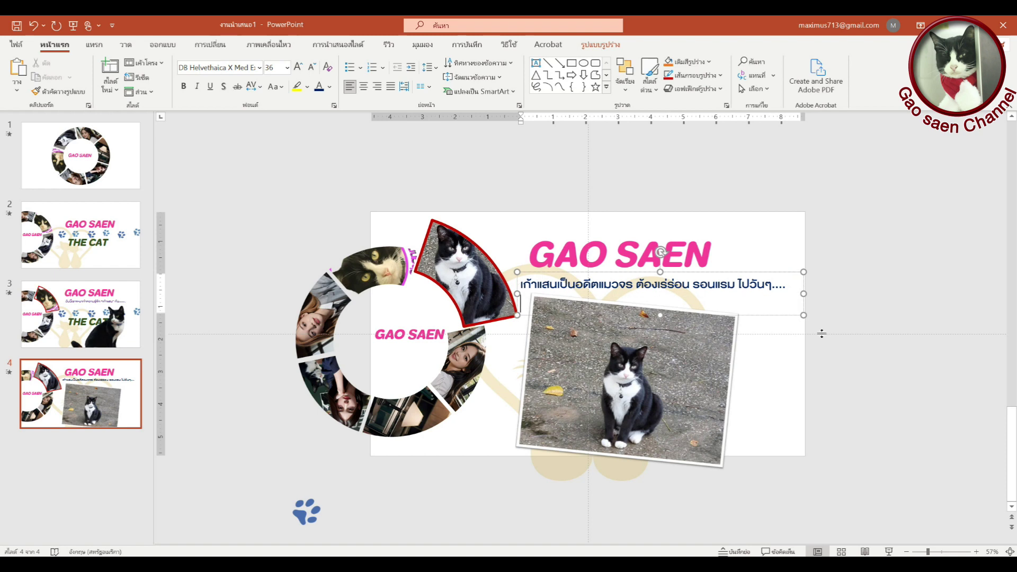
pyautogui.press('`')
pyautogui.write('แต')
pyautogui.rightClick(768, 274)
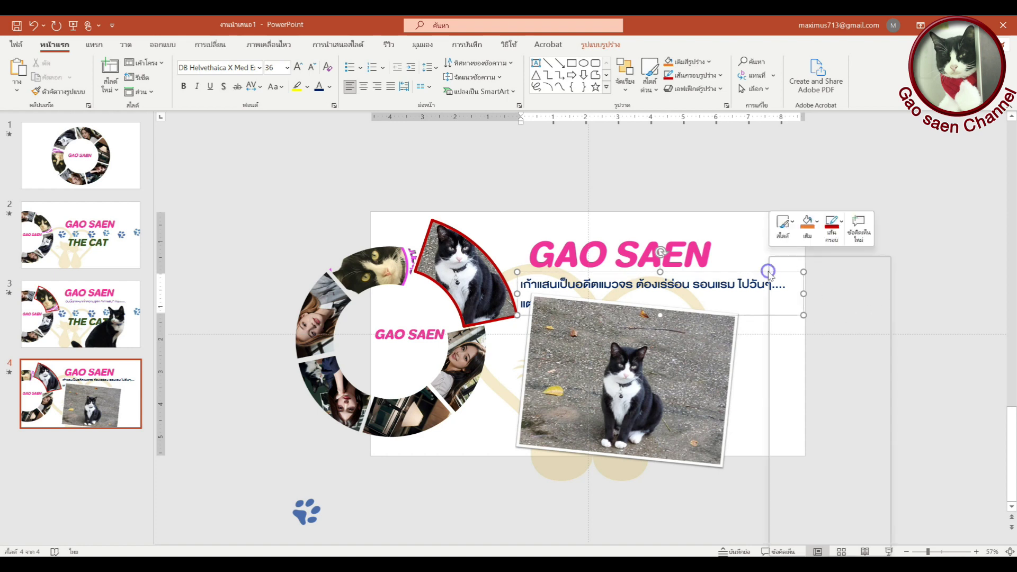
pyautogui.click(837, 381)
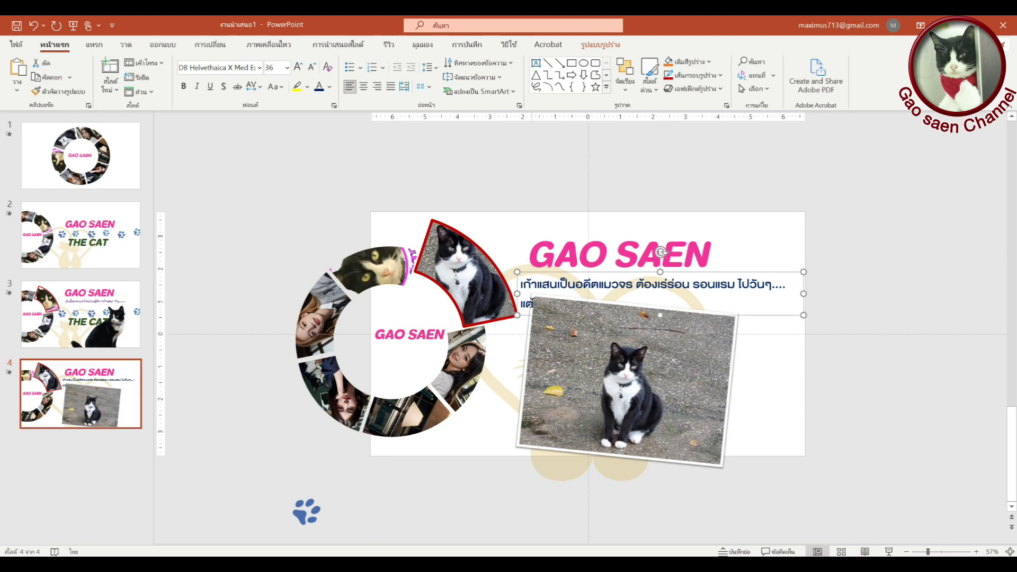
pyautogui.click(535, 299)
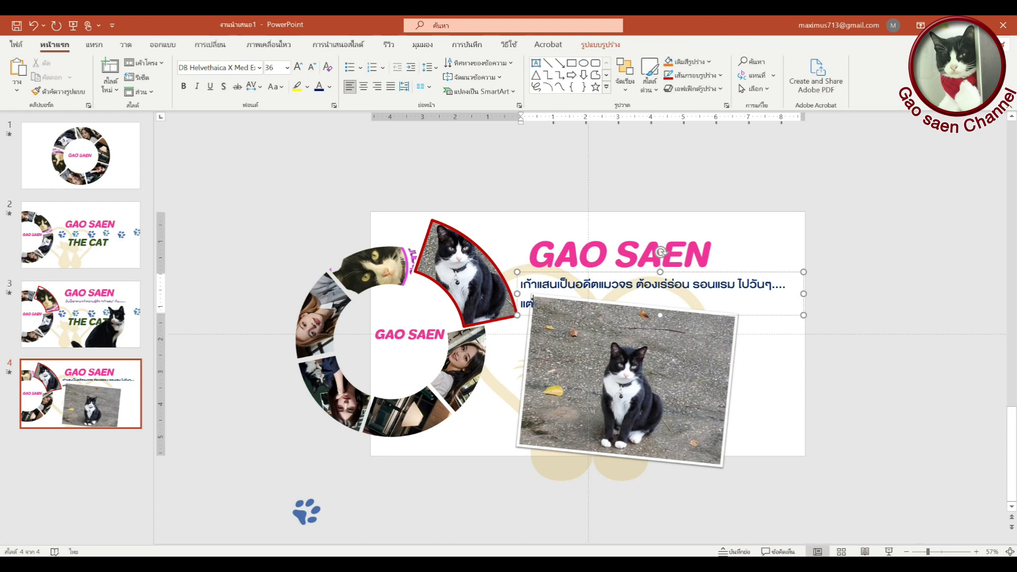
# Finish the second line as 'แต่ ชีวิตปัจจุบันของเก้าแสนนั้น เป็นอย่างไรบ้างงง?', fixing typos.
pyautogui.press('`')
pyautogui.write('!')
pyautogui.write(' =u;b9xy006')
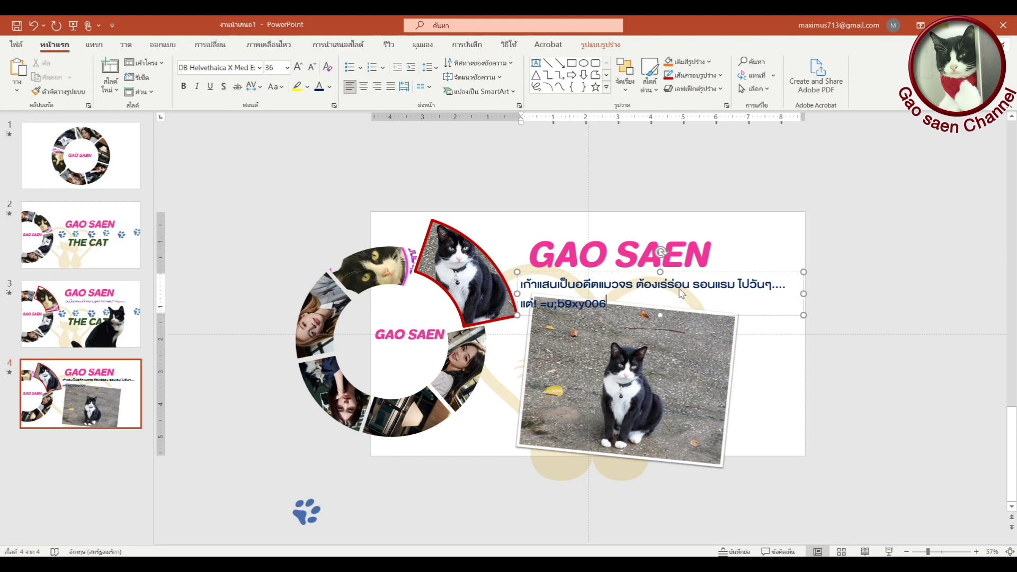
pyautogui.write('[yo-v')
pyautogui.write("'gdhkc")
pyautogui.press('BackSpace')
pyautogui.press('BackSpace')
pyautogui.press('BackSpace')
pyautogui.press('BackSpace')
pyautogui.press('BackSpace')
pyautogui.press('BackSpace')
pyautogui.press('BackSpace')
pyautogui.press('BackSpace')
pyautogui.press('BackSpace')
pyautogui.press('BackSpace')
pyautogui.press('BackSpace')
pyautogui.press('BackSpace')
pyautogui.press('`')
pyautogui.write('ชีวิต')
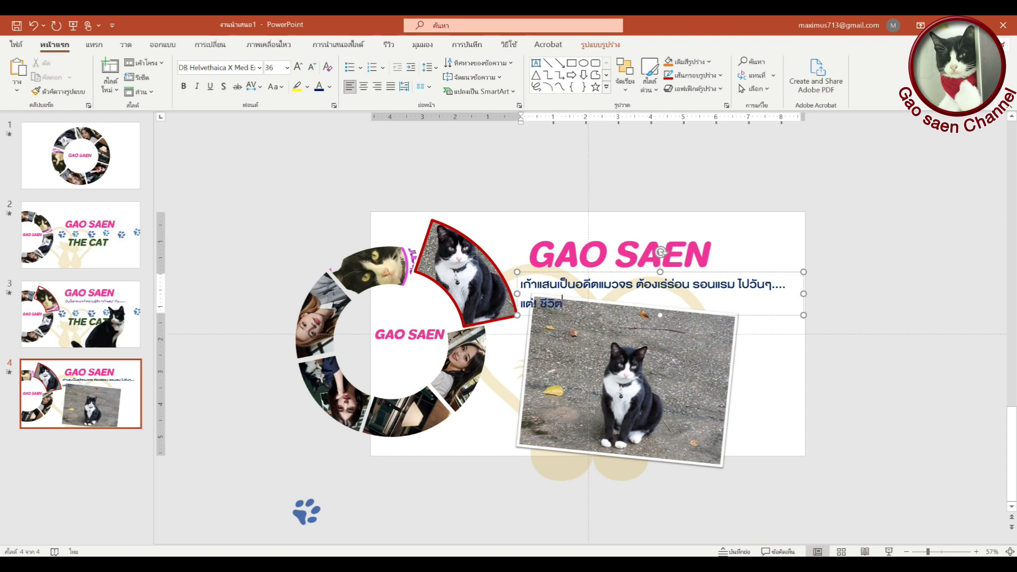
pyautogui.write('ปัจจุ')
pyautogui.write('บันของเก้า')
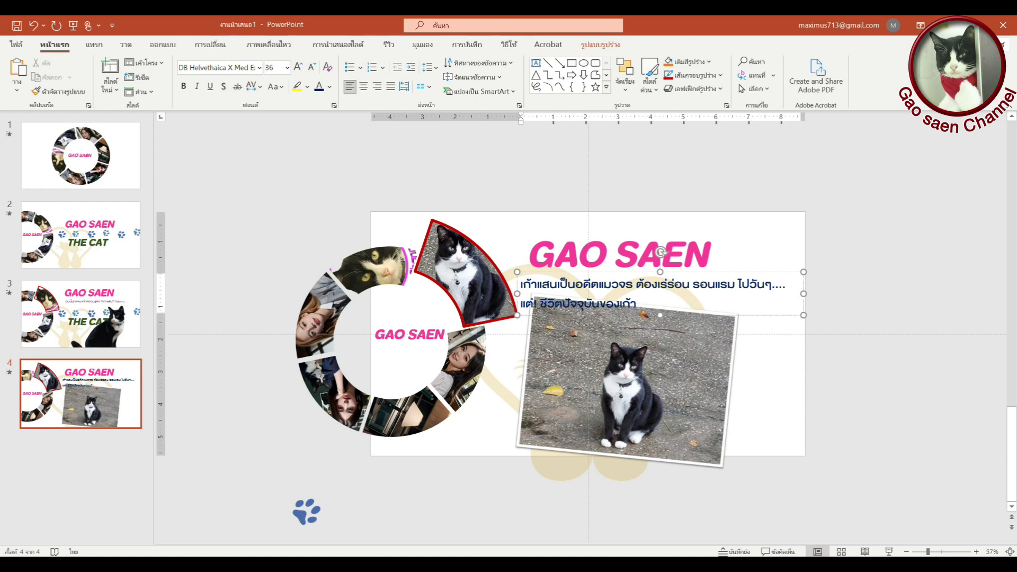
pyautogui.write('สน')
pyautogui.write('นั')
pyautogui.write('น')
pyautogui.write('เป')
pyautogui.write('น')
pyautogui.write('ย่างไรบ้า')
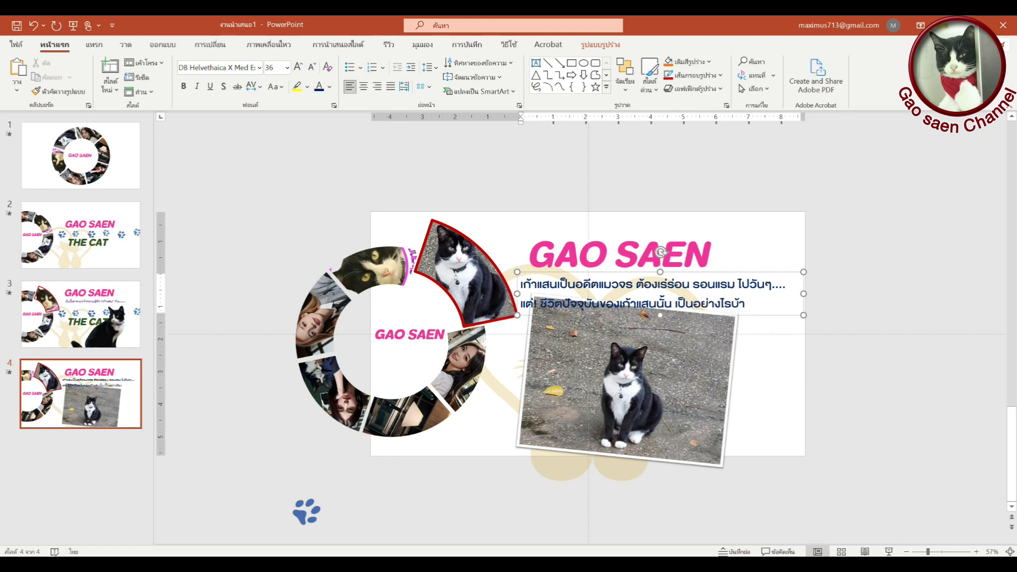
pyautogui.write('ง')
pyautogui.write('?')
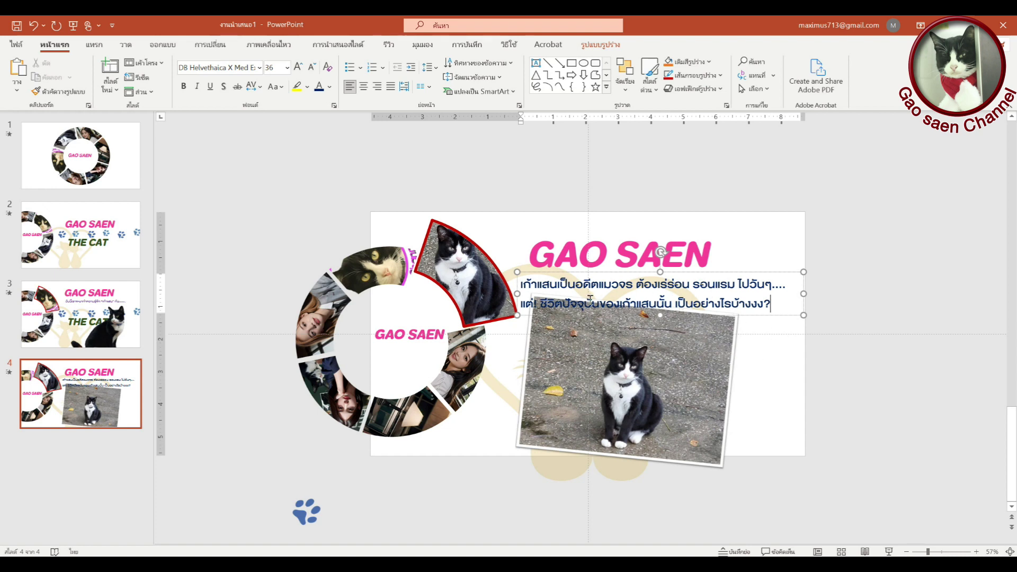
pyautogui.click(774, 341)
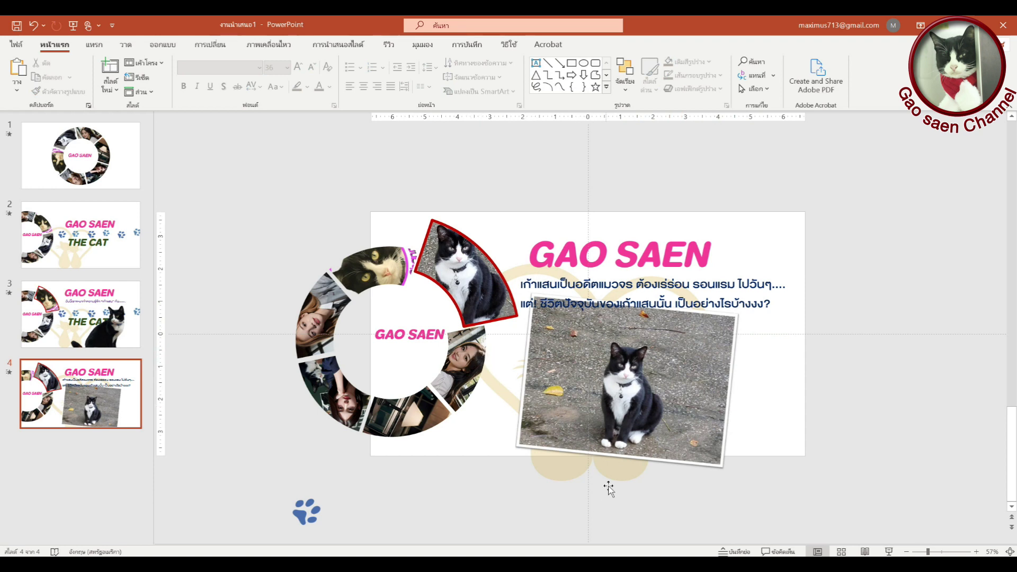
# Enlarge the beige background graphic and send it to the back.
pyautogui.click(618, 470)
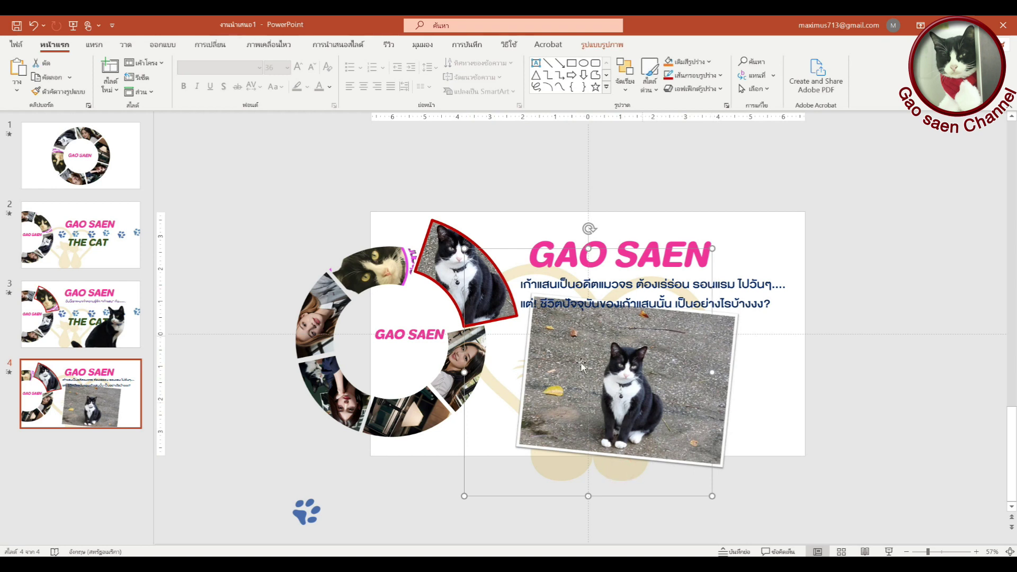
pyautogui.moveTo(713, 247); pyautogui.dragTo(743, 270)
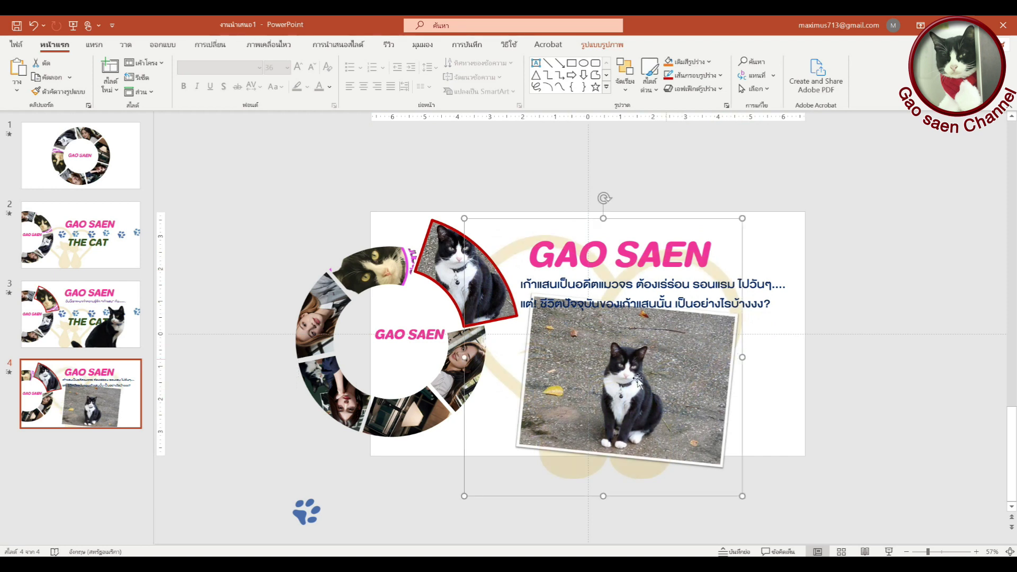
pyautogui.rightClick(568, 469)
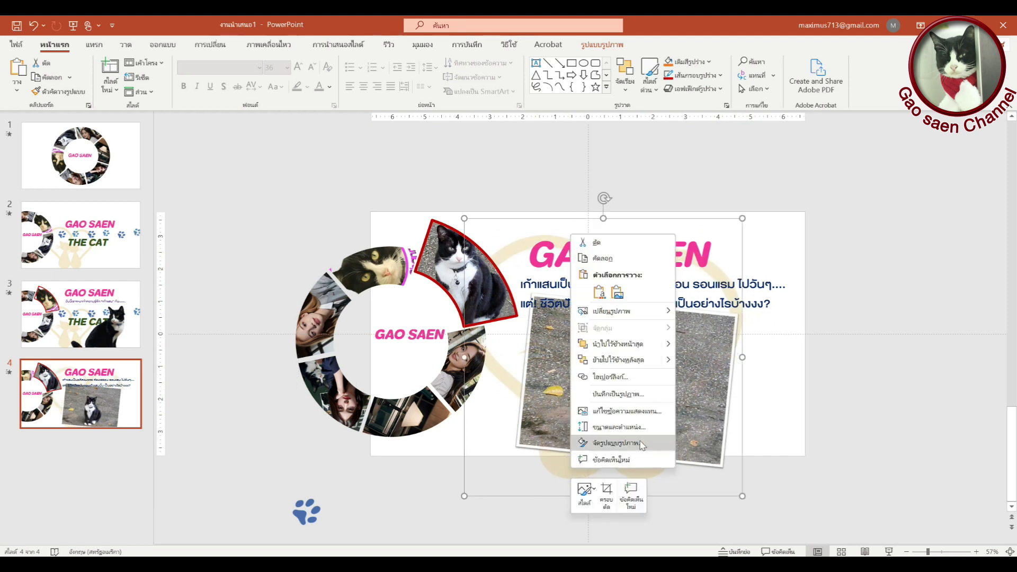
pyautogui.click(643, 361)
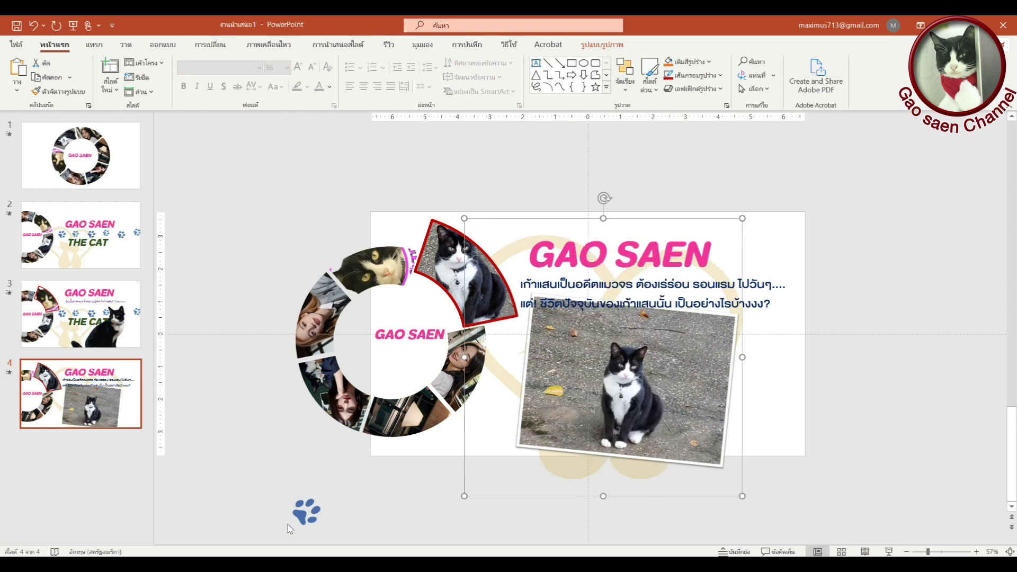
# Place a blue paw print right of the photo, plus a tilted copy below it.
pyautogui.moveTo(305, 513); pyautogui.dragTo(788, 353)
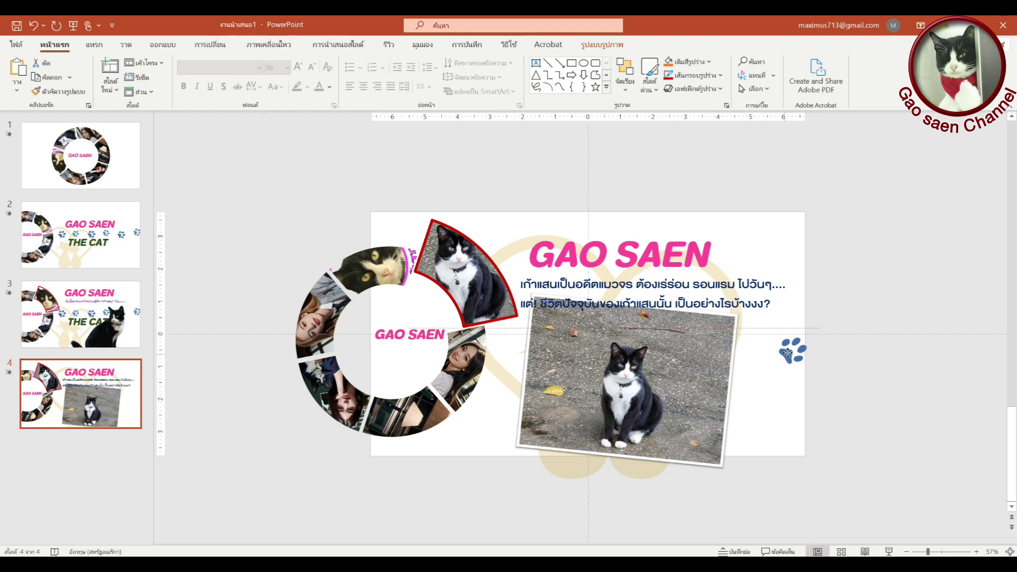
pyautogui.moveTo(797, 326); pyautogui.dragTo(800, 318)
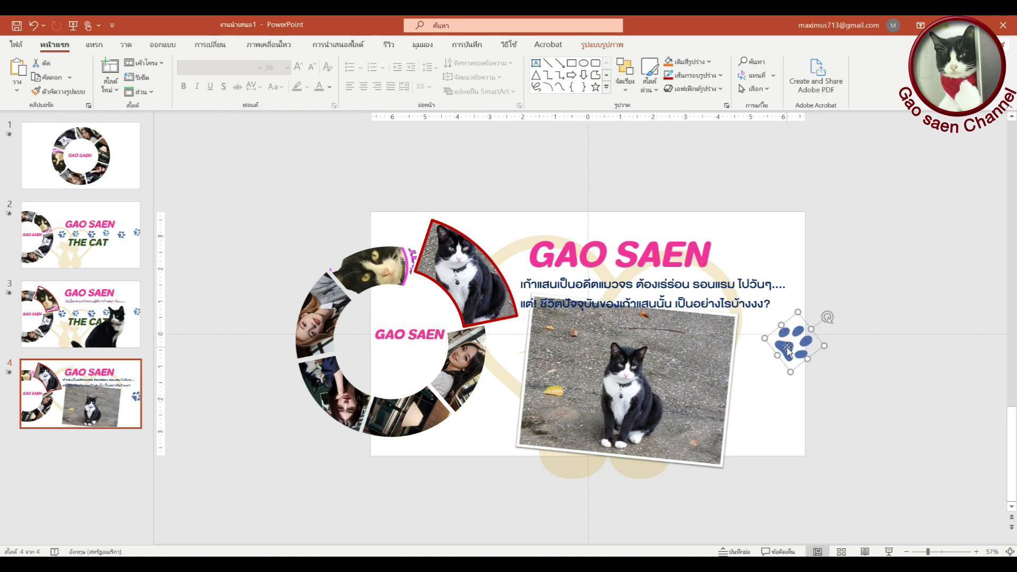
pyautogui.moveTo(787, 353)
pyautogui.mouseDown()
pyautogui.moveTo(774, 418)
pyautogui.moveTo(757, 417)
pyautogui.mouseUp()
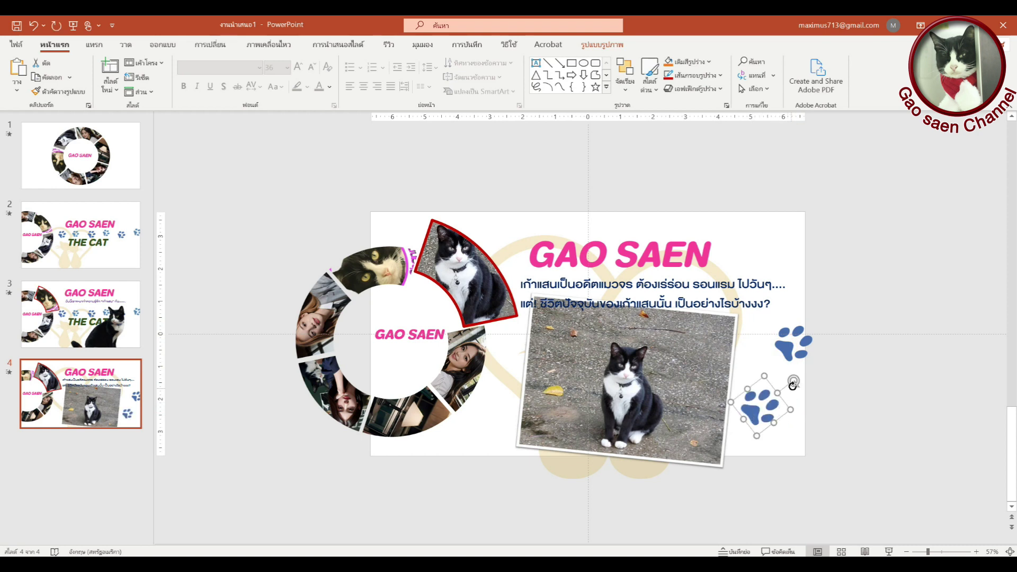
pyautogui.moveTo(796, 381); pyautogui.dragTo(788, 377)
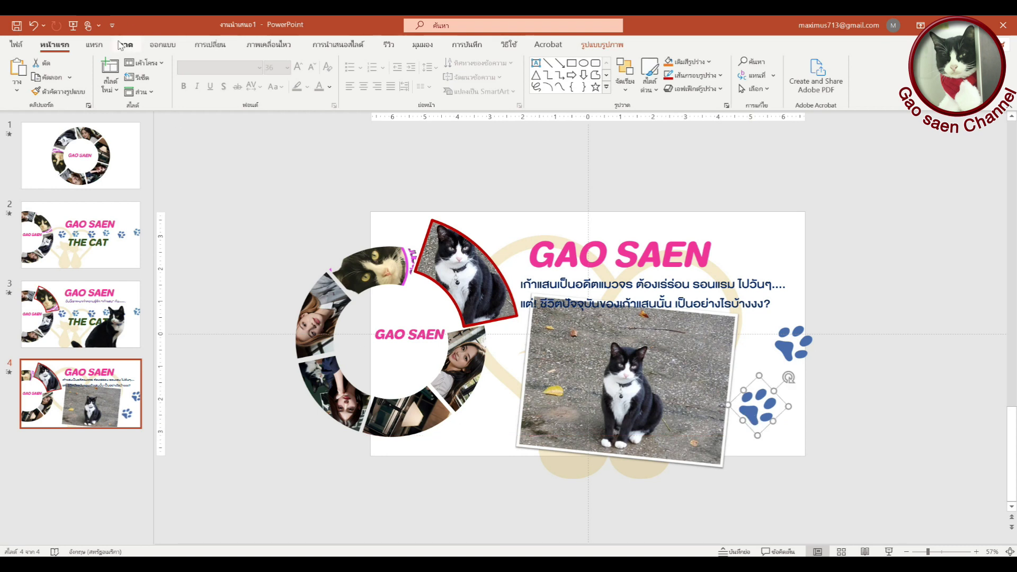
# Make the lower paw print semi-transparent and the upper one almost fully transparent.
pyautogui.click(598, 44)
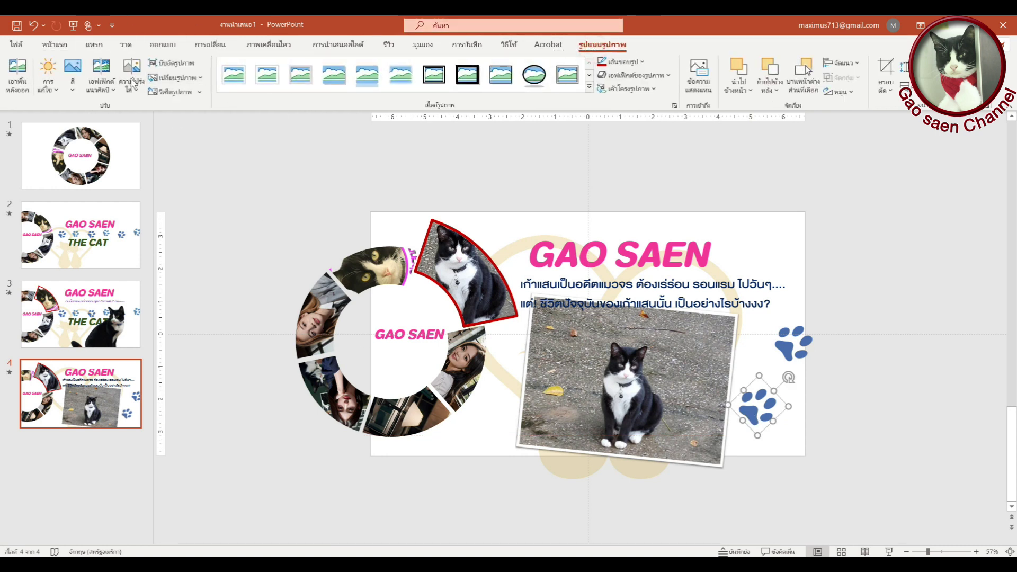
pyautogui.click(130, 77)
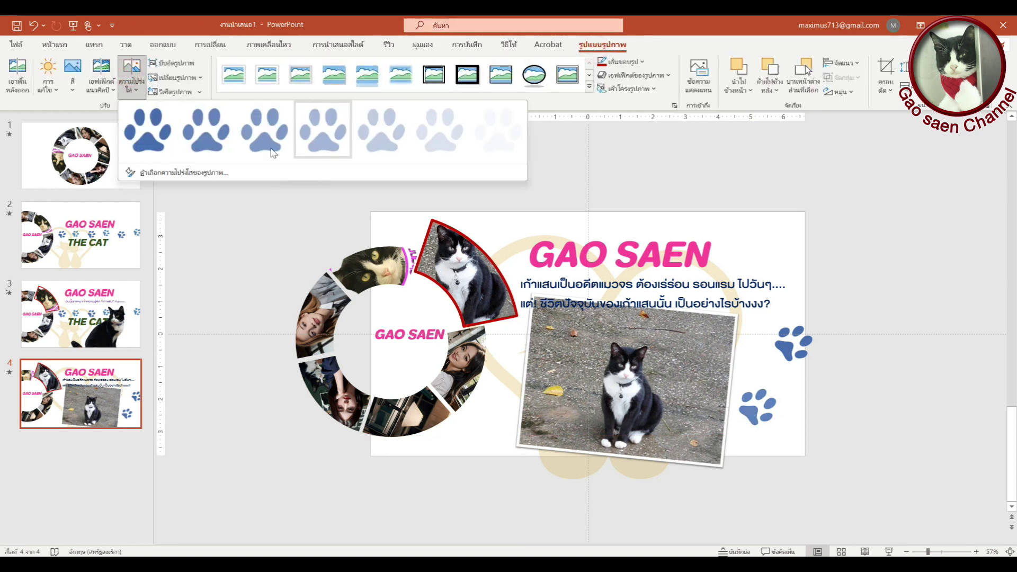
pyautogui.click(424, 130)
pyautogui.click(783, 352)
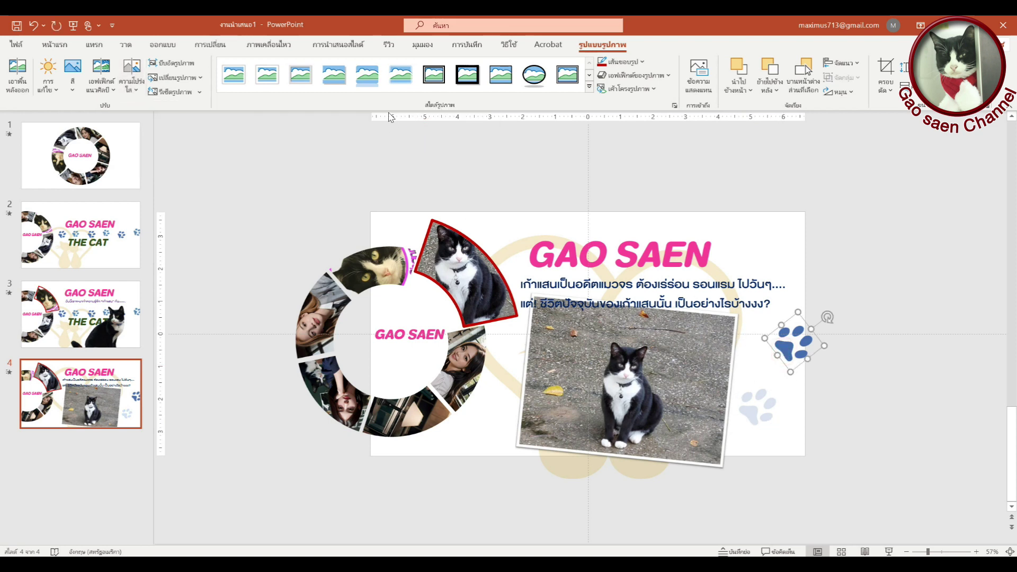
pyautogui.click(131, 76)
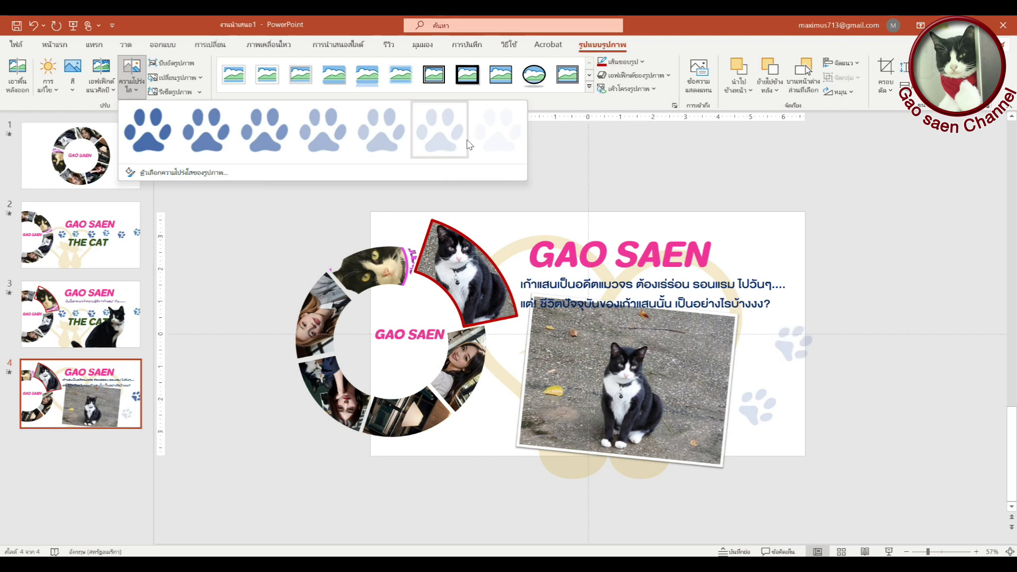
pyautogui.click(485, 143)
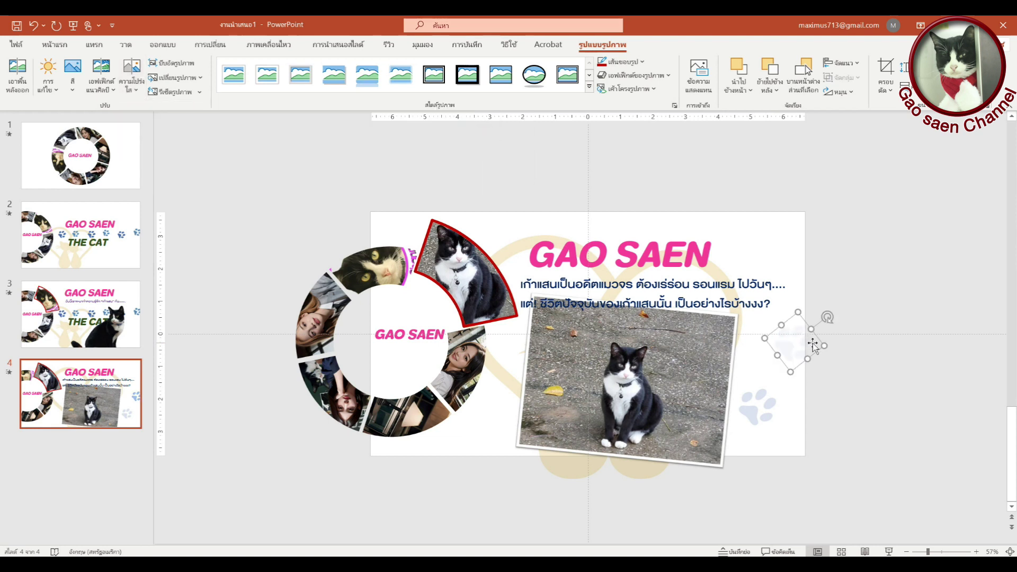
pyautogui.click(853, 315)
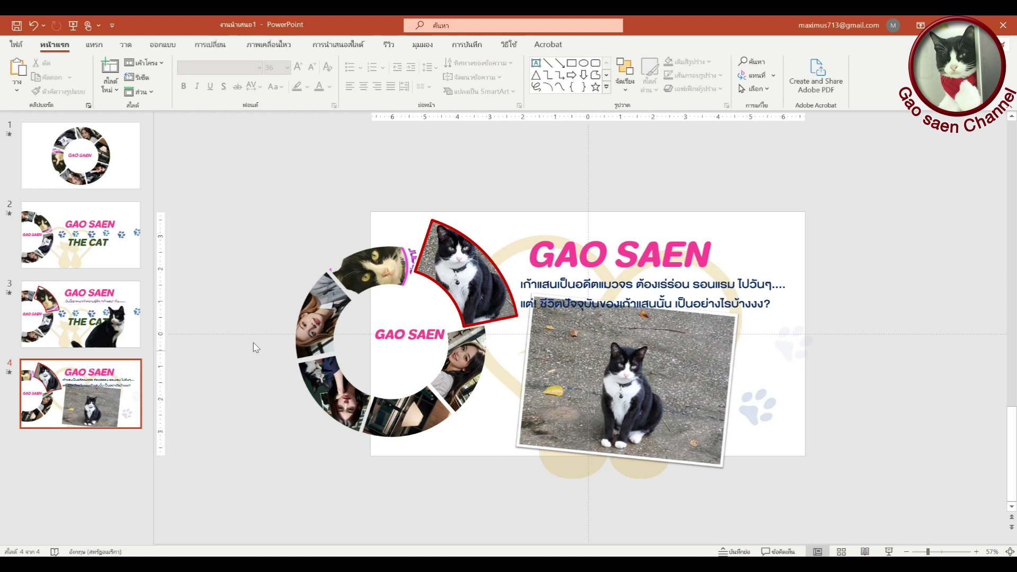
# Duplicate slide 4 as a new slide 5, then return to slide 4.
pyautogui.rightClick(99, 411)
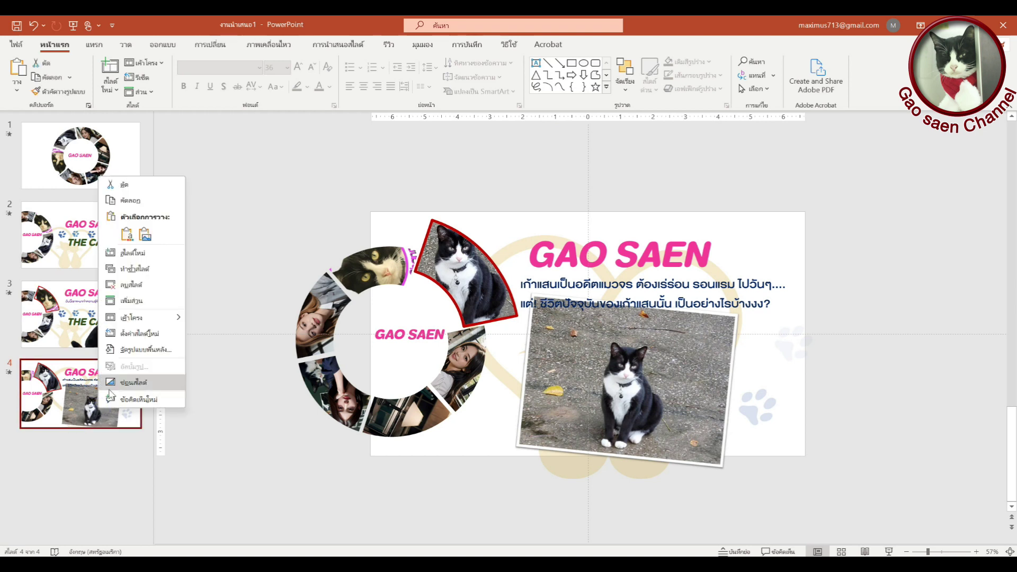
pyautogui.click(149, 271)
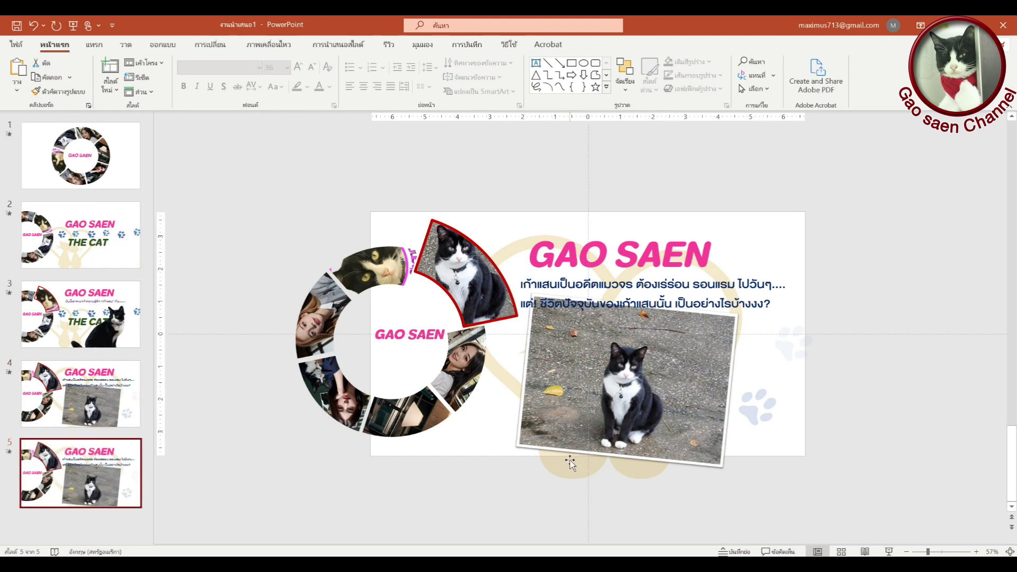
pyautogui.click(83, 400)
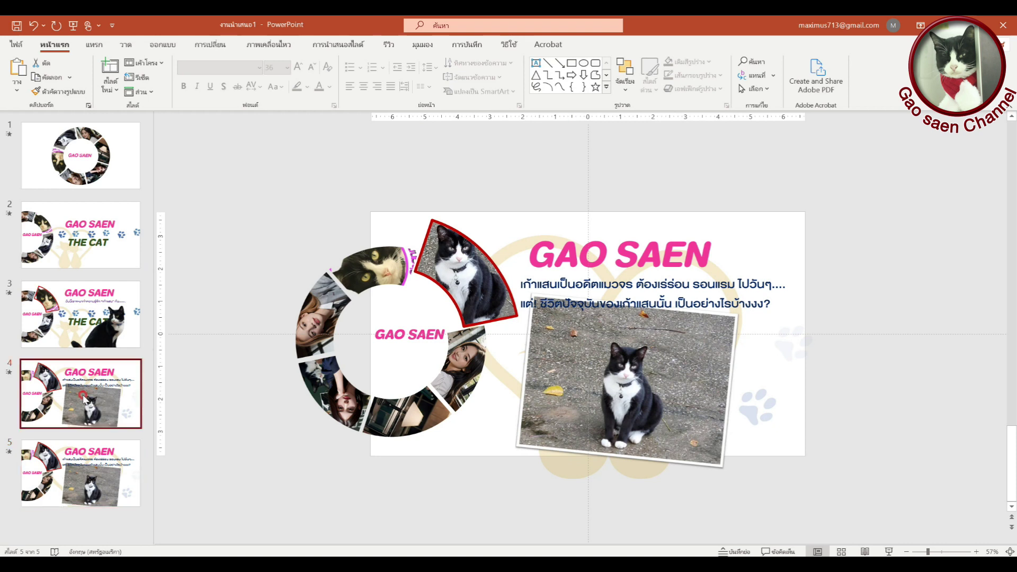
# Select the street-cat photo, heart-and-cats graphic and both paw prints together.
pyautogui.click(590, 386)
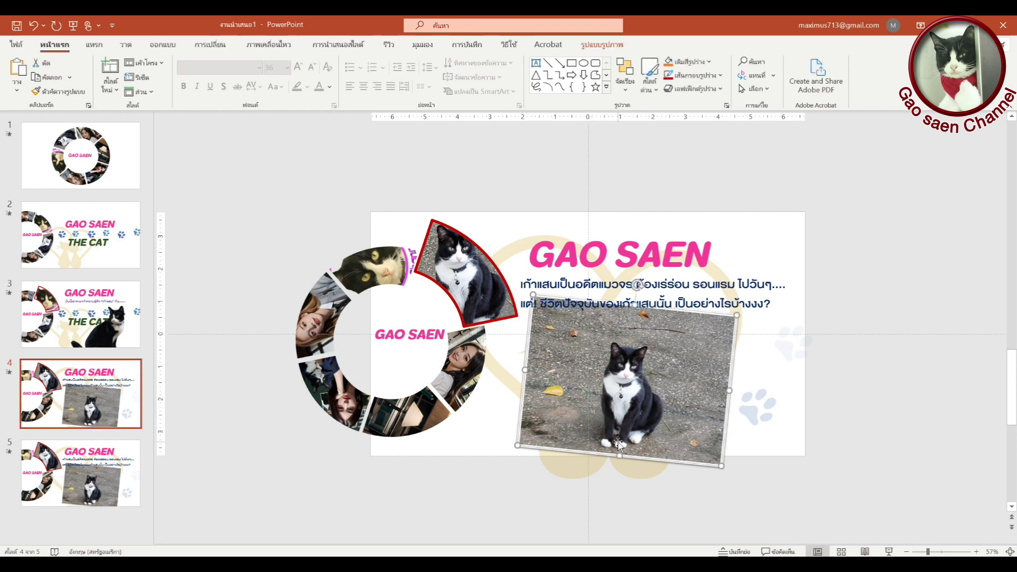
pyautogui.keyDown('shift'); pyautogui.click(505, 378); pyautogui.keyUp('shift')
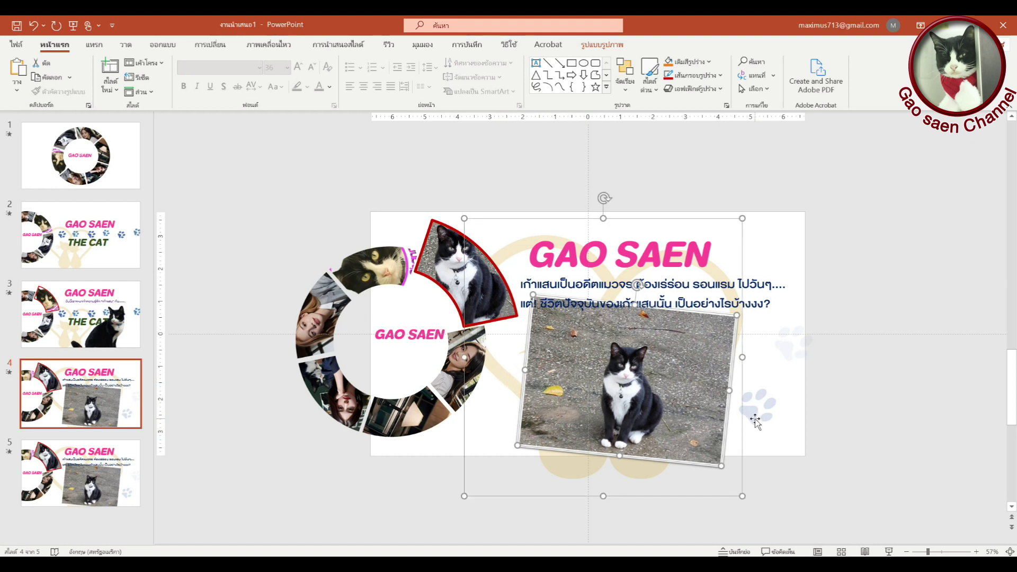
pyautogui.keyDown('shift'); pyautogui.click(773, 398); pyautogui.keyUp('shift')
pyautogui.keyDown('shift'); pyautogui.click(790, 347); pyautogui.keyUp('shift')
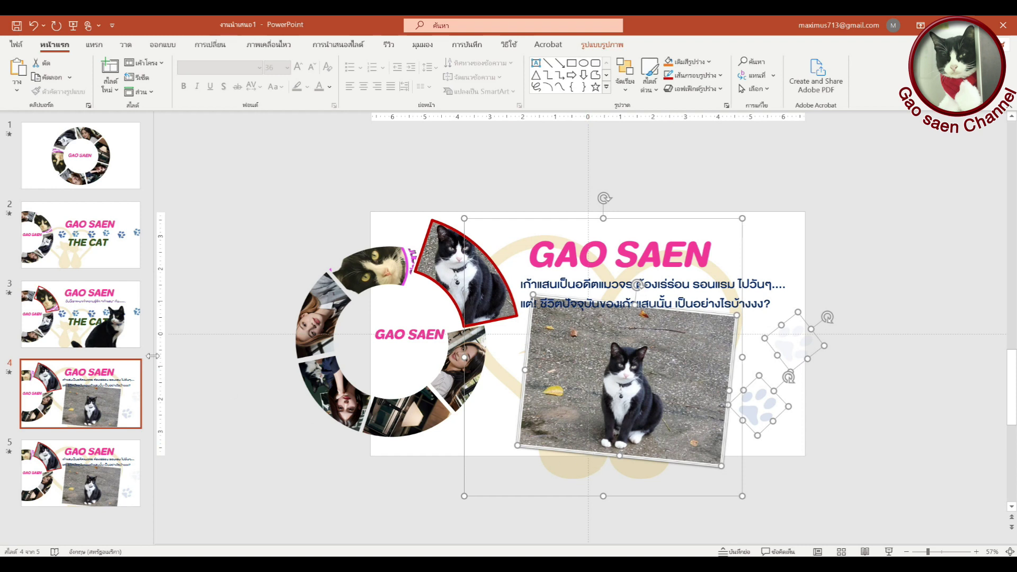
# Paste the street-cat photo and paw prints onto slide 3, send them to back and nudge them down.
pyautogui.click(121, 329)
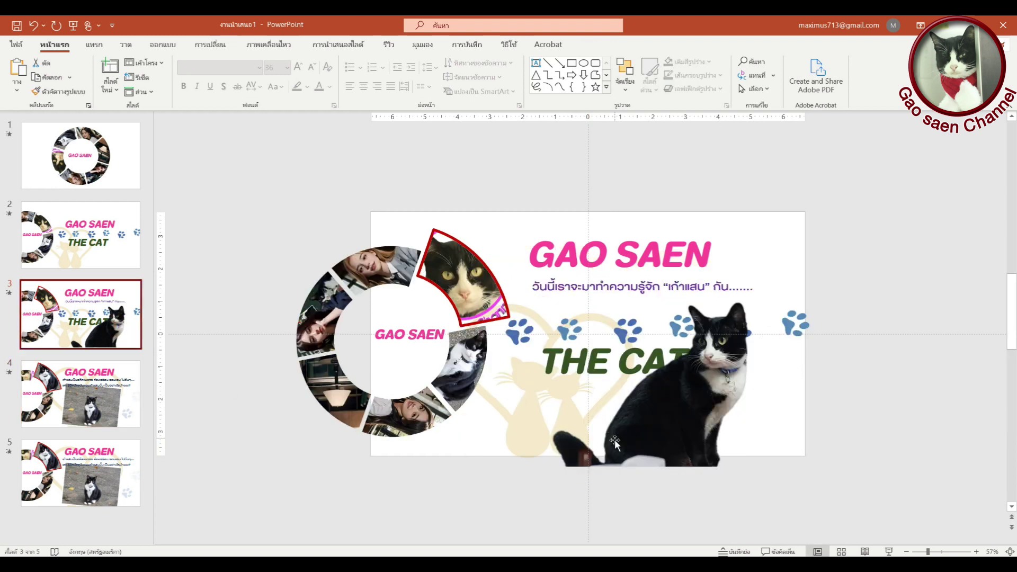
pyautogui.hotkey('ctrl', 'v')
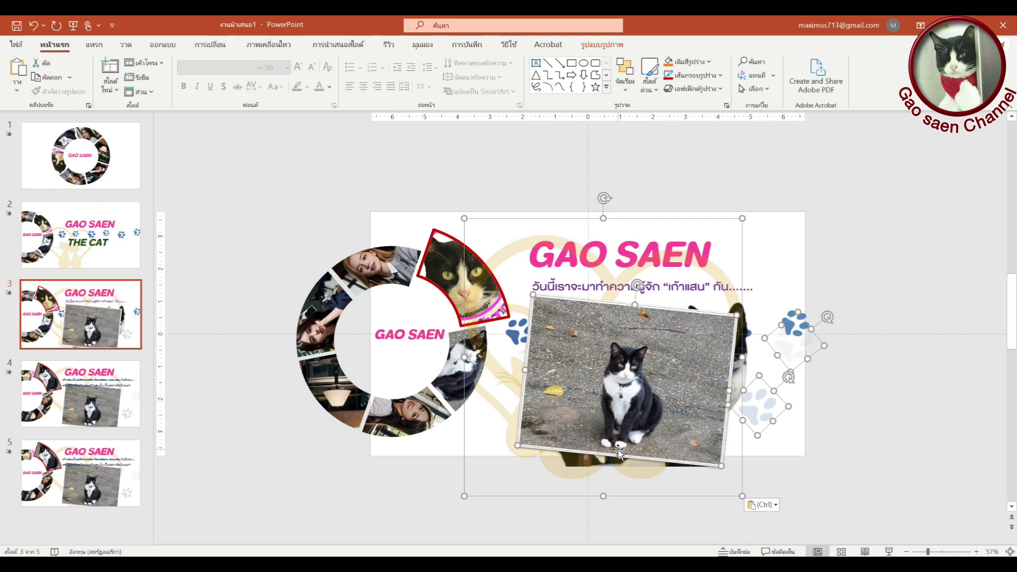
pyautogui.rightClick(621, 397)
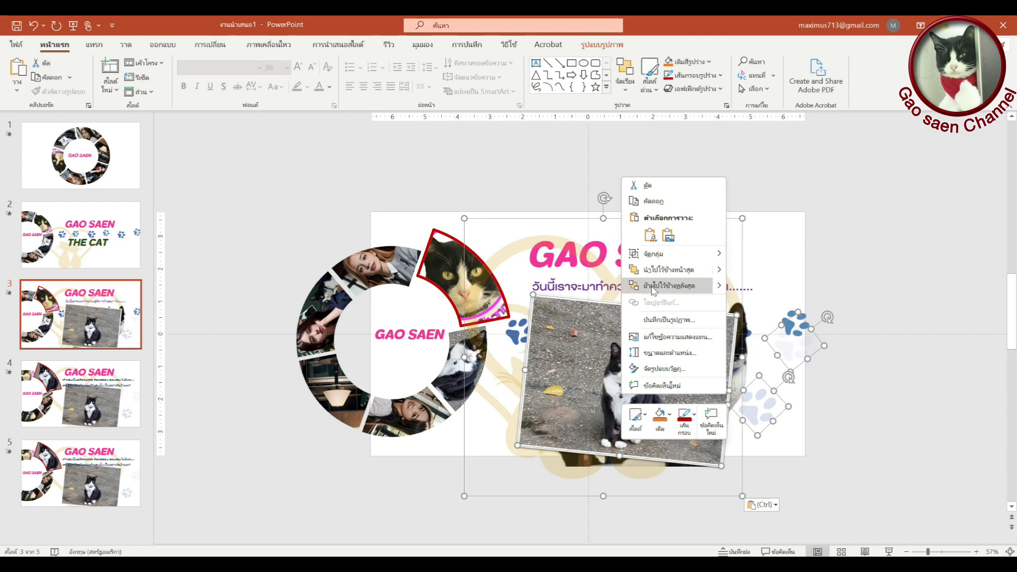
pyautogui.click(653, 287)
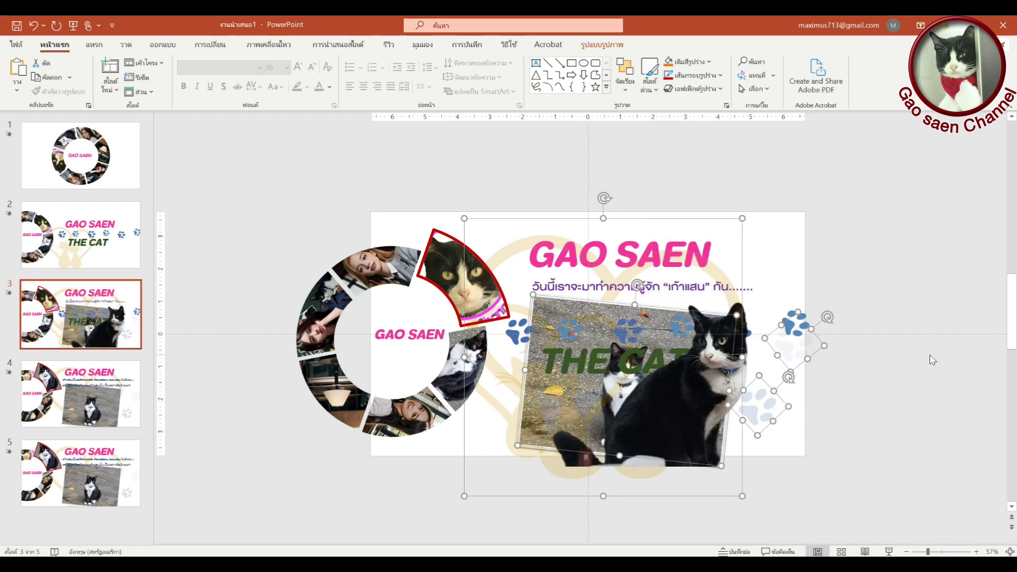
pyautogui.press('Down')
pyautogui.press('Down')
pyautogui.press('Down')
pyautogui.press('Down')
pyautogui.press('Down')
pyautogui.press('Down')
pyautogui.press('Down')
pyautogui.press('Down')
pyautogui.press('Down')
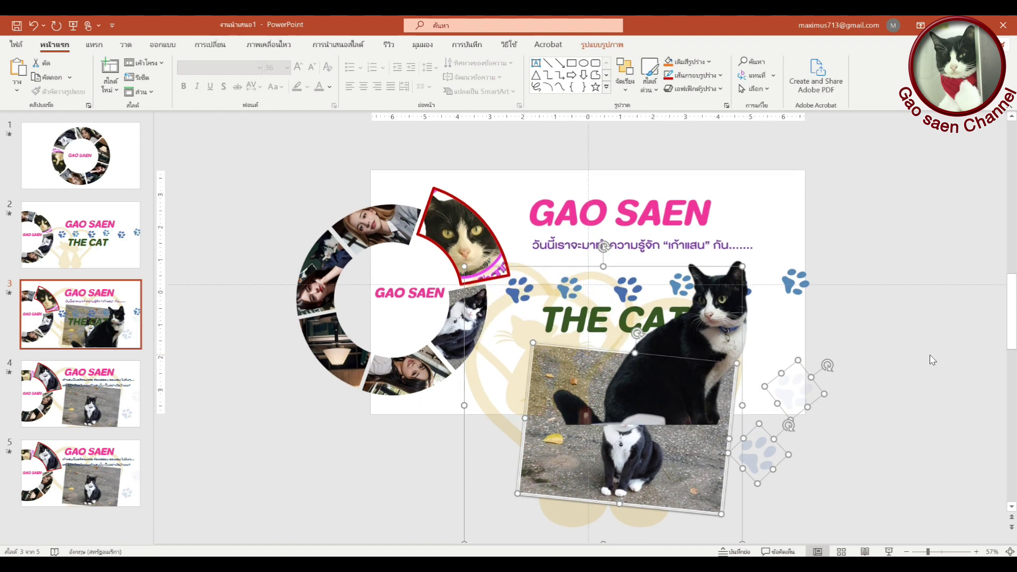
pyautogui.press('Down')
pyautogui.press('Down')
pyautogui.press('Down')
pyautogui.press('Down')
pyautogui.press('Down')
pyautogui.press('Down')
pyautogui.press('Down')
pyautogui.press('Down')
pyautogui.press('Down')
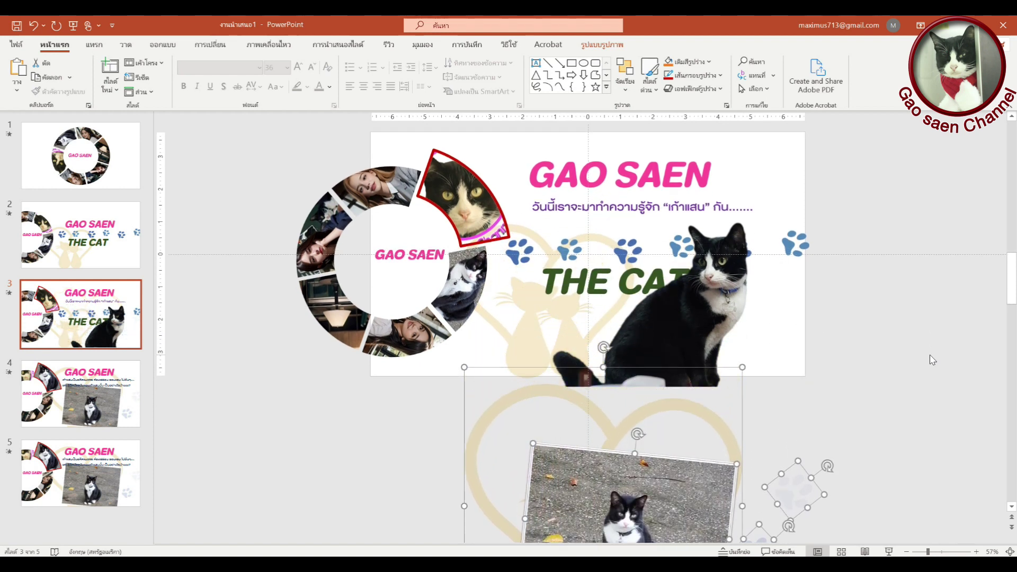
# Park the heart-and-cats graphic just beyond slide 3's right edge.
pyautogui.scroll(10, 932, 360)
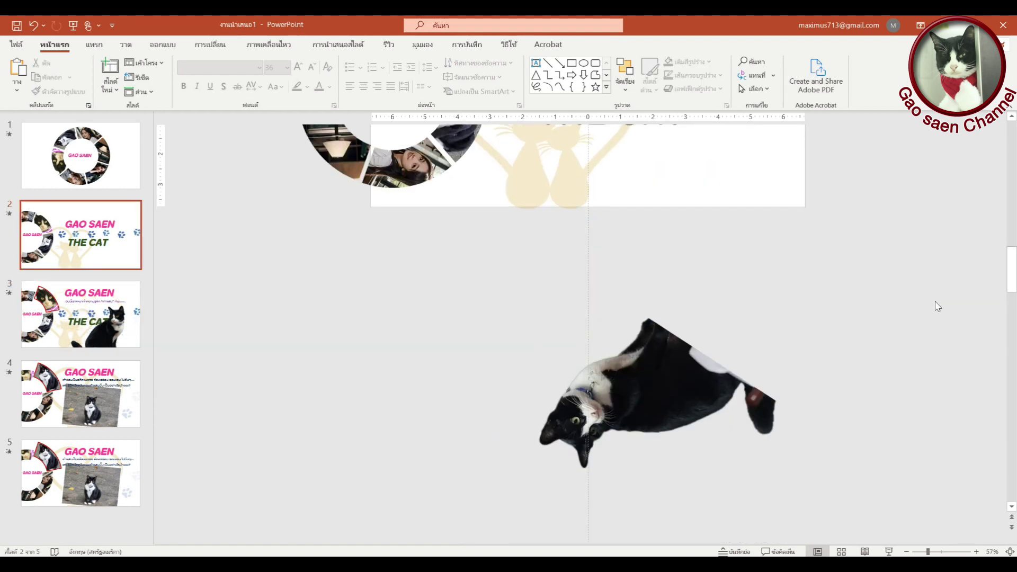
pyautogui.scroll(2, 938, 306)
pyautogui.scroll(3, 935, 303)
pyautogui.click(122, 332)
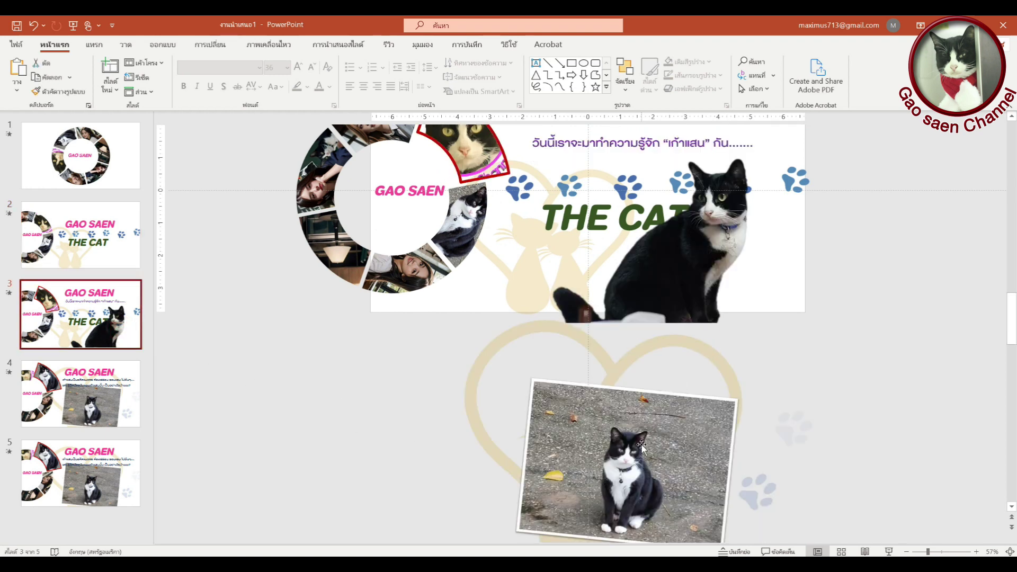
pyautogui.click(727, 365)
pyautogui.moveTo(737, 376)
pyautogui.mouseDown()
pyautogui.moveTo(983, 229)
pyautogui.moveTo(960, 241)
pyautogui.mouseUp()
pyautogui.moveTo(795, 404)
pyautogui.mouseDown()
pyautogui.moveTo(894, 366)
pyautogui.moveTo(763, 424)
pyautogui.mouseUp()
pyautogui.moveTo(813, 371)
pyautogui.mouseDown()
pyautogui.moveTo(921, 273)
pyautogui.moveTo(922, 255)
pyautogui.mouseUp()
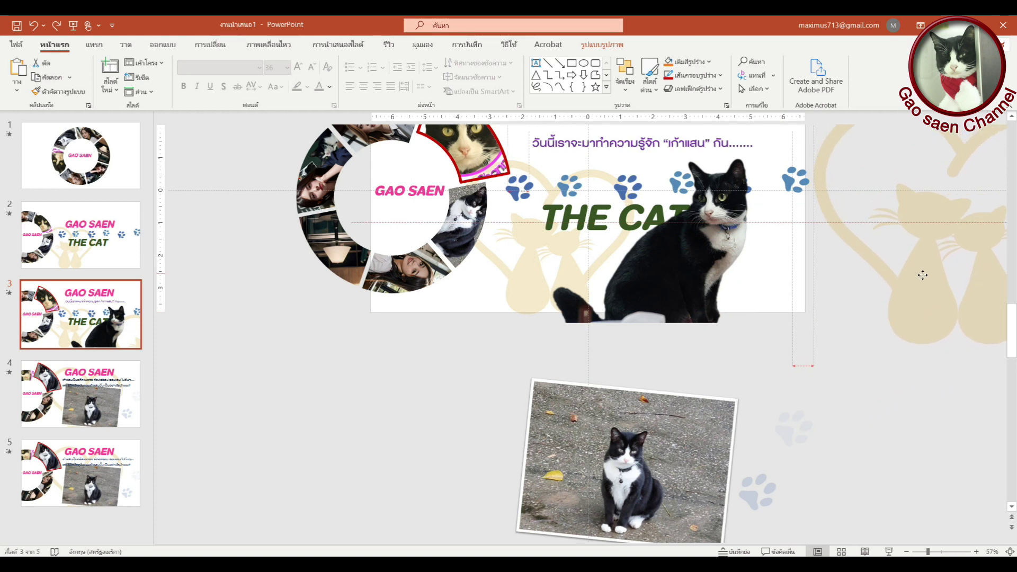
pyautogui.moveTo(923, 266); pyautogui.dragTo(924, 284)
pyautogui.hscroll(3, 874, 402)
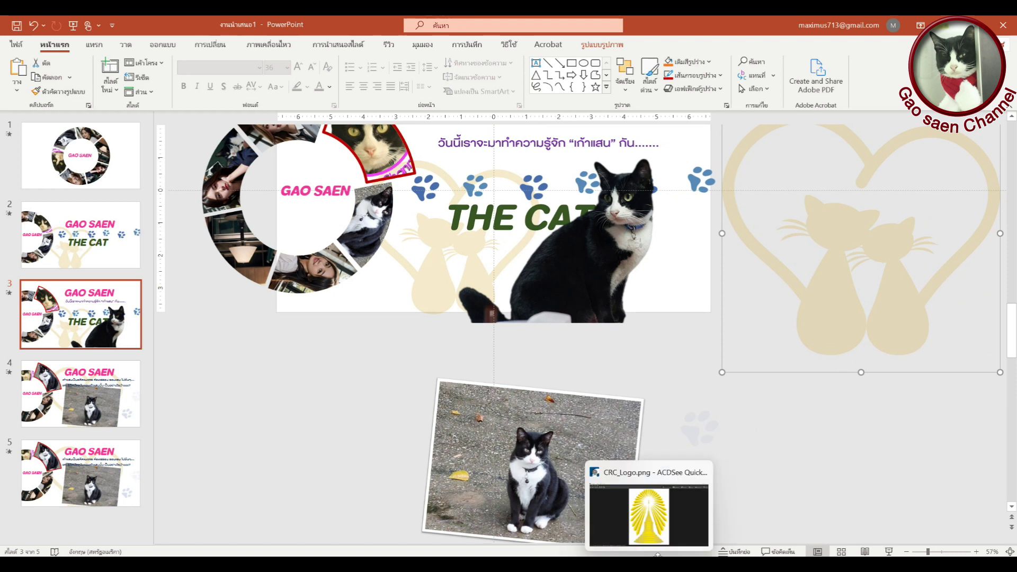
pyautogui.moveTo(840, 332); pyautogui.dragTo(840, 318)
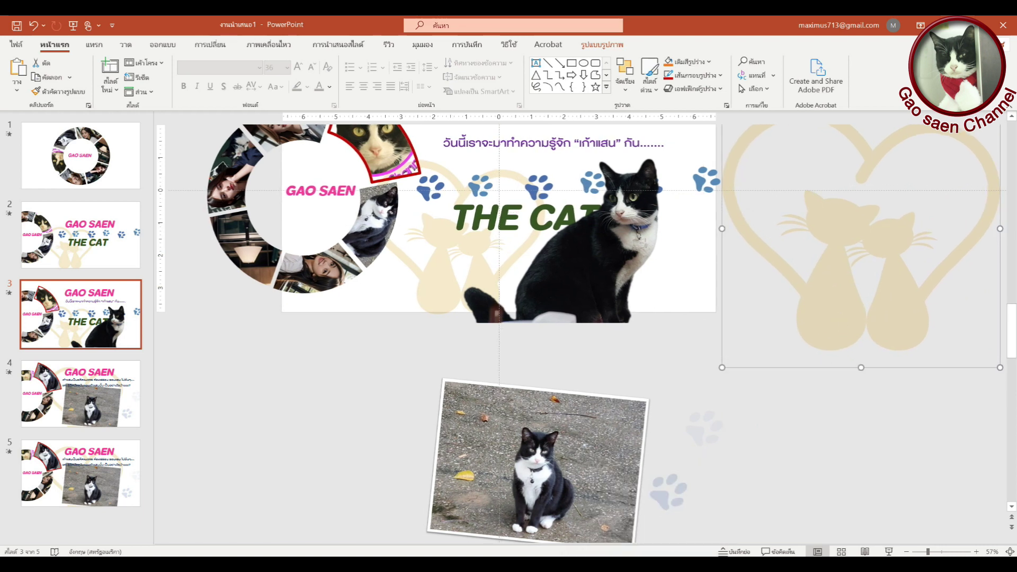
# Tilt the street-cat photo below the slide counter-clockwise, then return to slide 1.
pyautogui.click(497, 461)
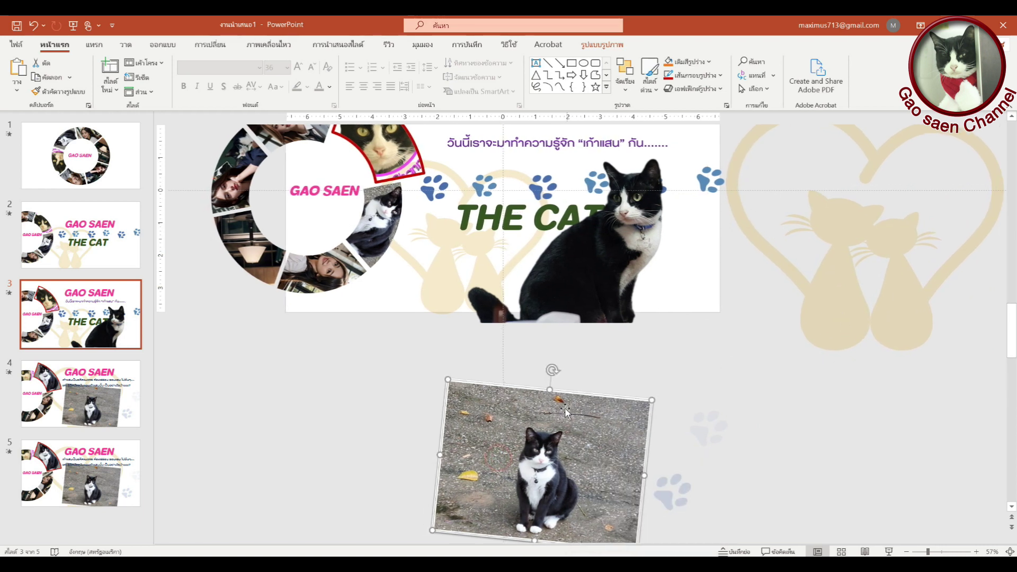
pyautogui.moveTo(550, 369)
pyautogui.mouseDown()
pyautogui.moveTo(520, 381)
pyautogui.moveTo(460, 516)
pyautogui.mouseUp()
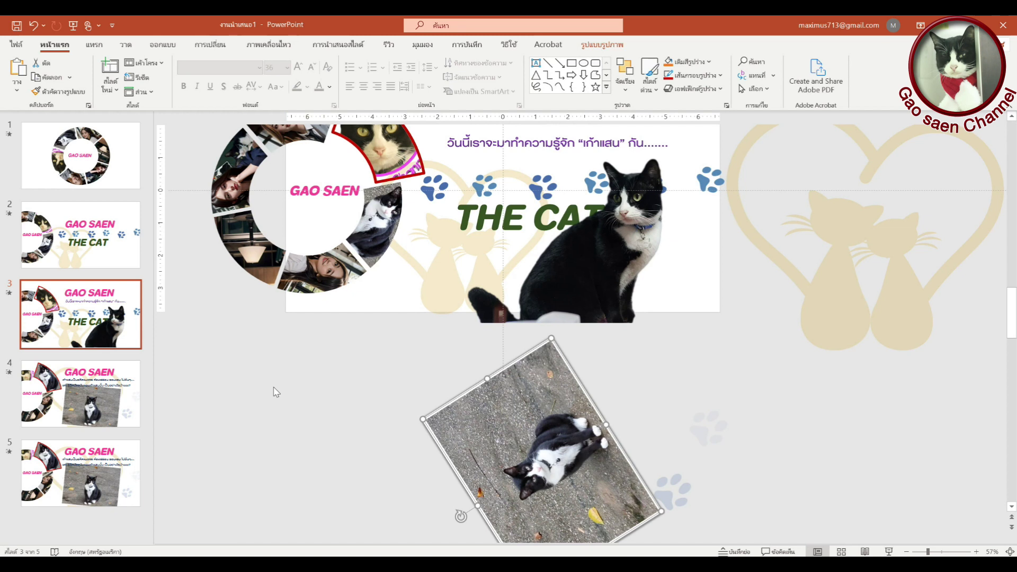
pyautogui.click(101, 174)
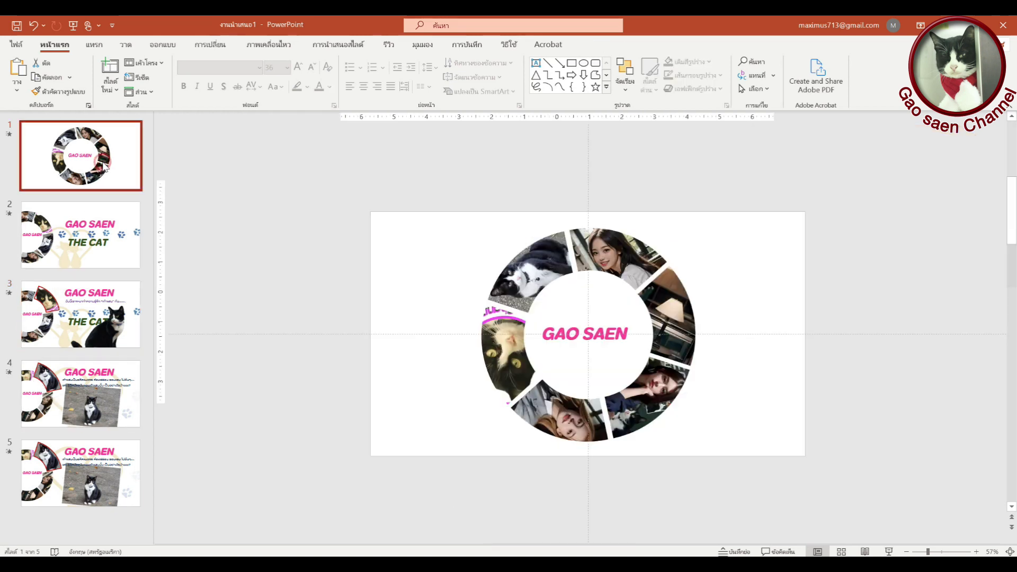
# Apply the Morph transition to all five slides and begin entering a 00.75-second duration.
pyautogui.keyDown('shift'); pyautogui.click(106, 466); pyautogui.keyUp('shift')
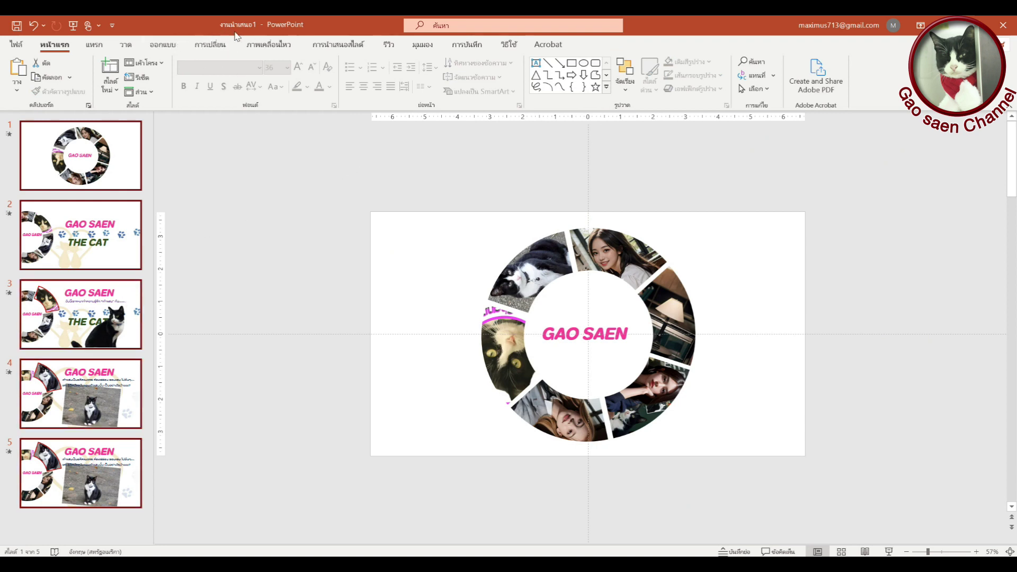
pyautogui.click(258, 44)
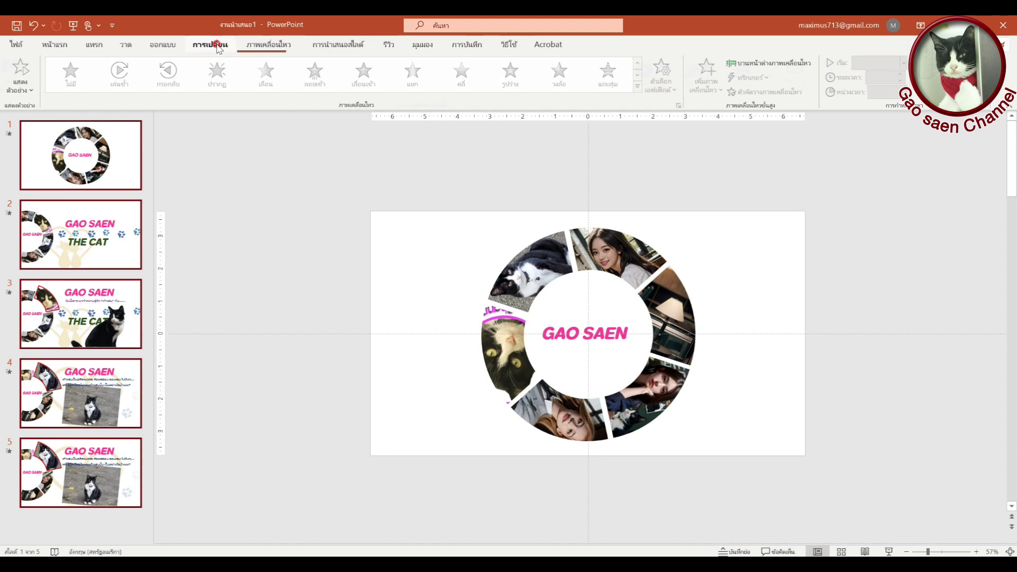
pyautogui.click(217, 46)
pyautogui.click(122, 77)
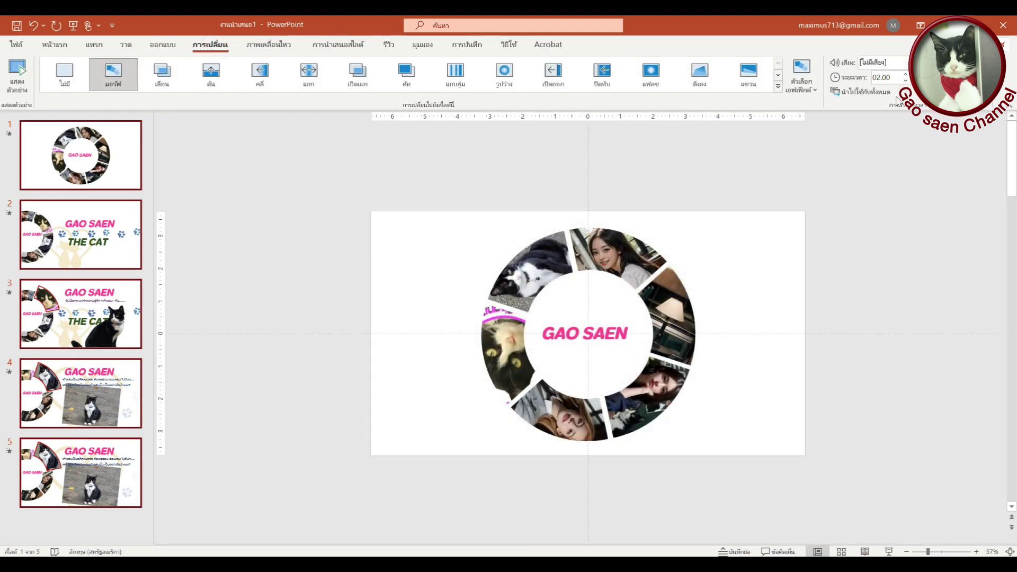
pyautogui.click(890, 78)
pyautogui.write('0')
# Confirm the 00.75 duration, then run the slide show from slide 1 to slide 4 and exit.
pyautogui.click(861, 91)
pyautogui.press('F5')
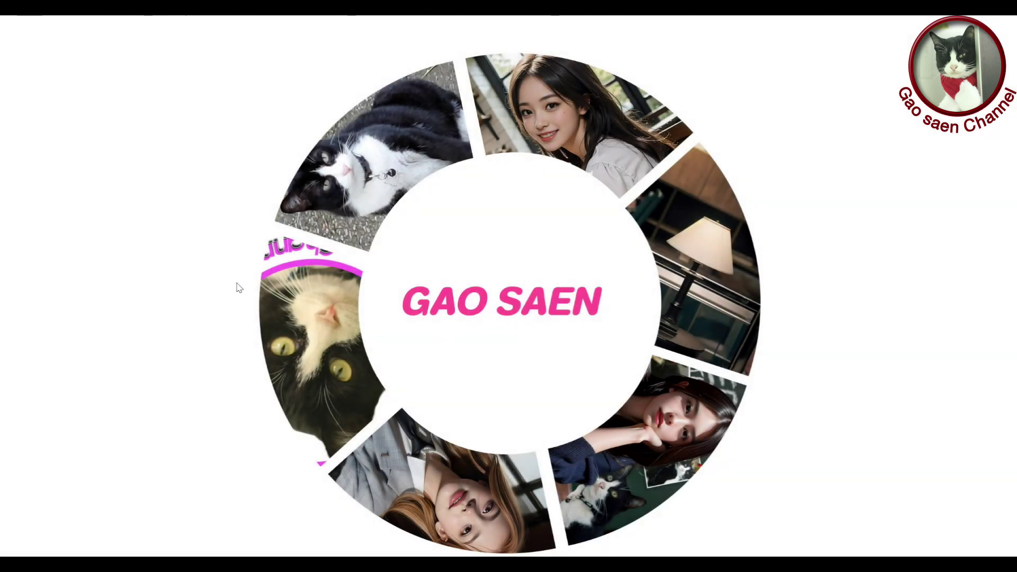
pyautogui.click(237, 288)
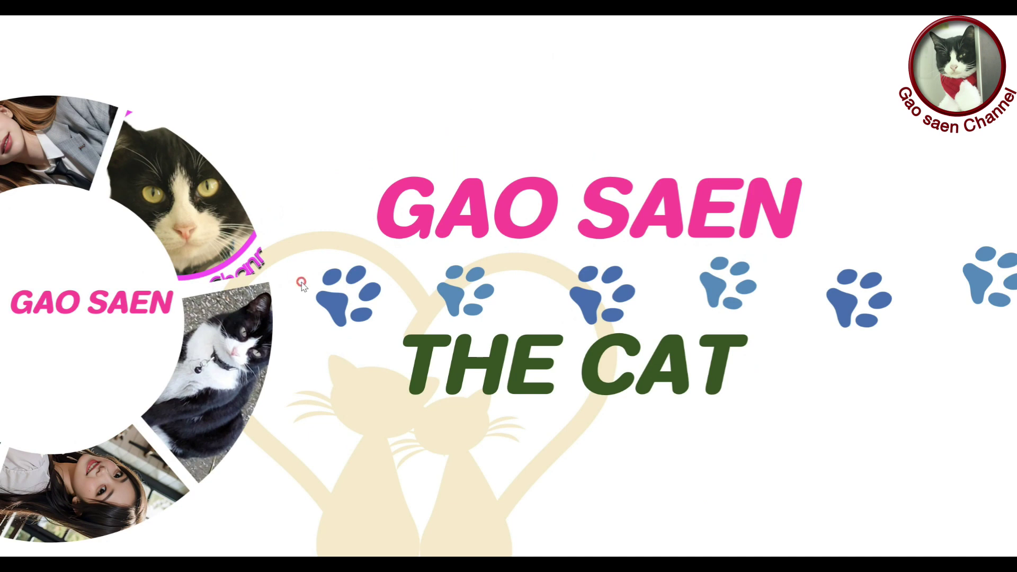
pyautogui.click(300, 284)
pyautogui.click(303, 286)
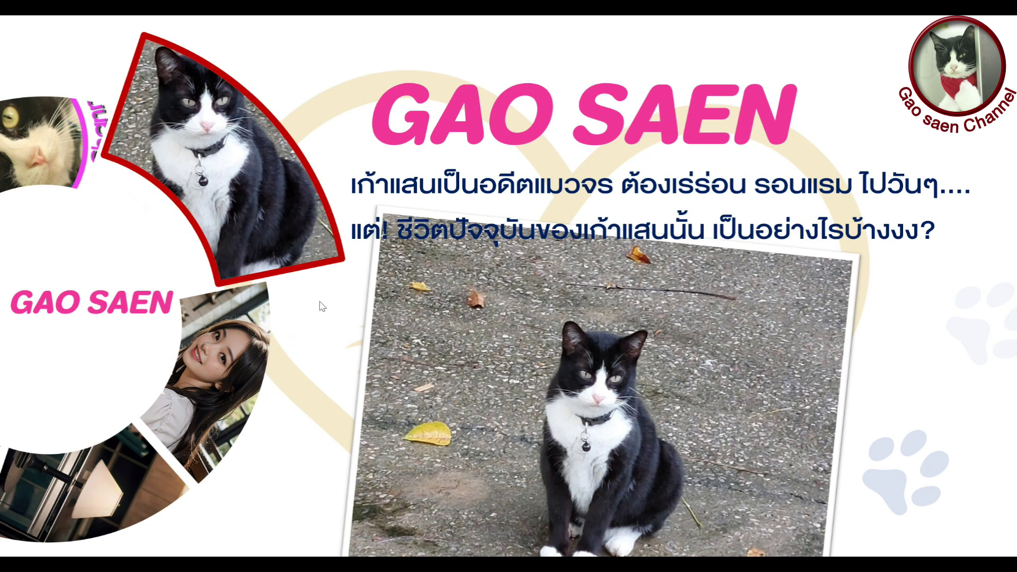
pyautogui.press('Escape')
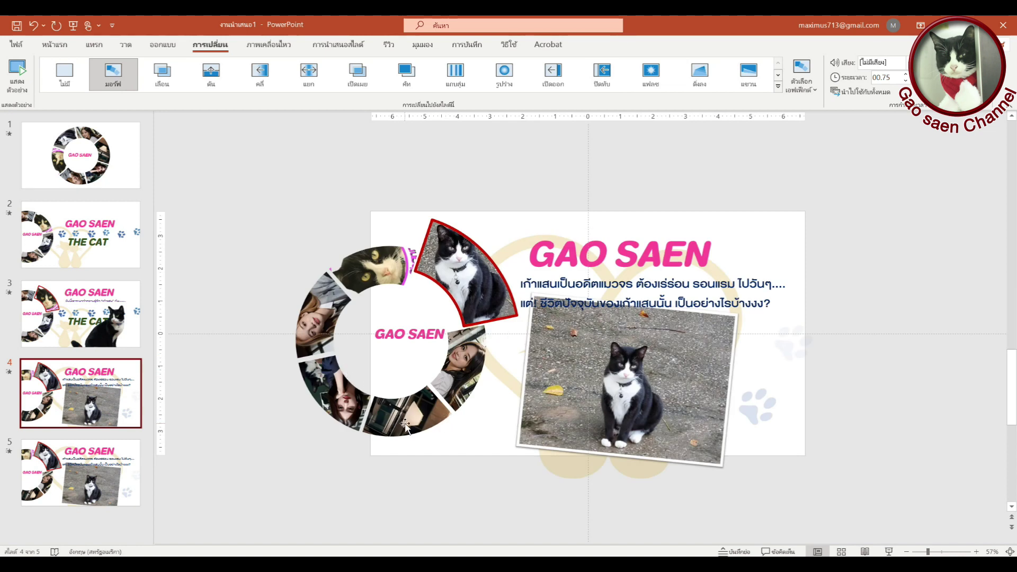
# Delete the street-cat photo on slide 5 and move the heart-and-cats graphic off the right edge.
pyautogui.scroll(-1, 467, 362)
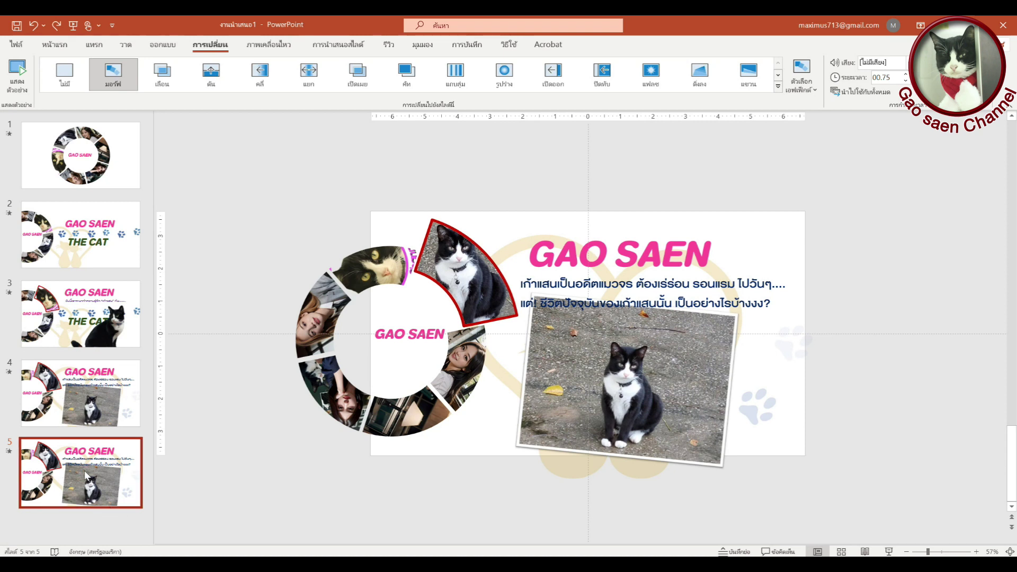
pyautogui.click(622, 375)
pyautogui.press('Delete')
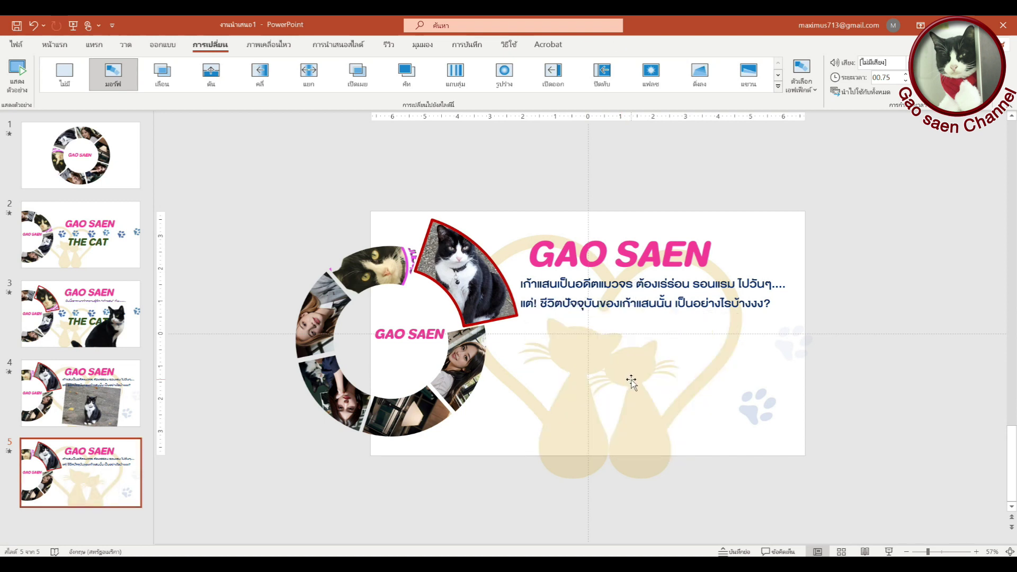
pyautogui.click(632, 380)
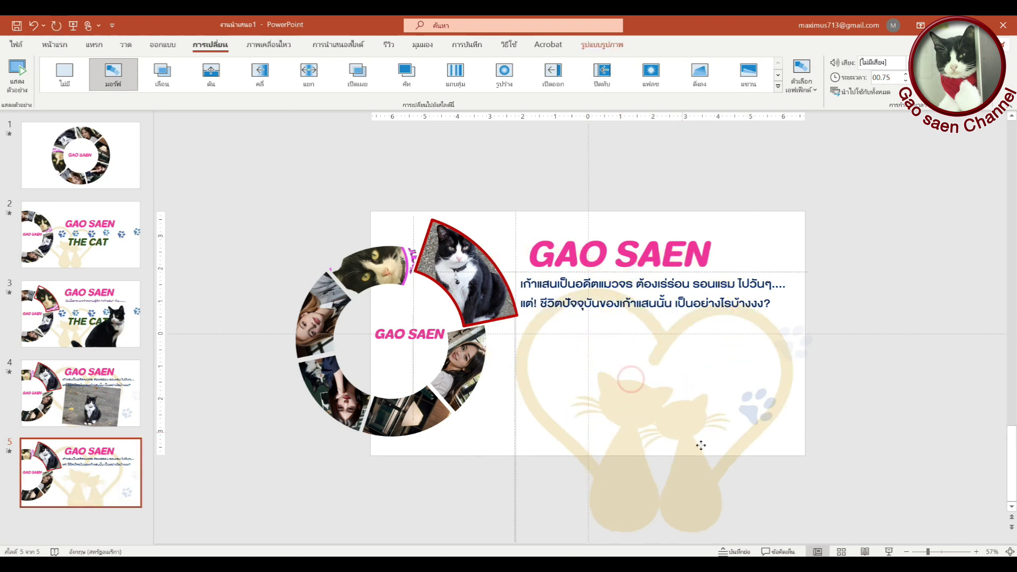
pyautogui.moveTo(631, 379); pyautogui.dragTo(830, 397)
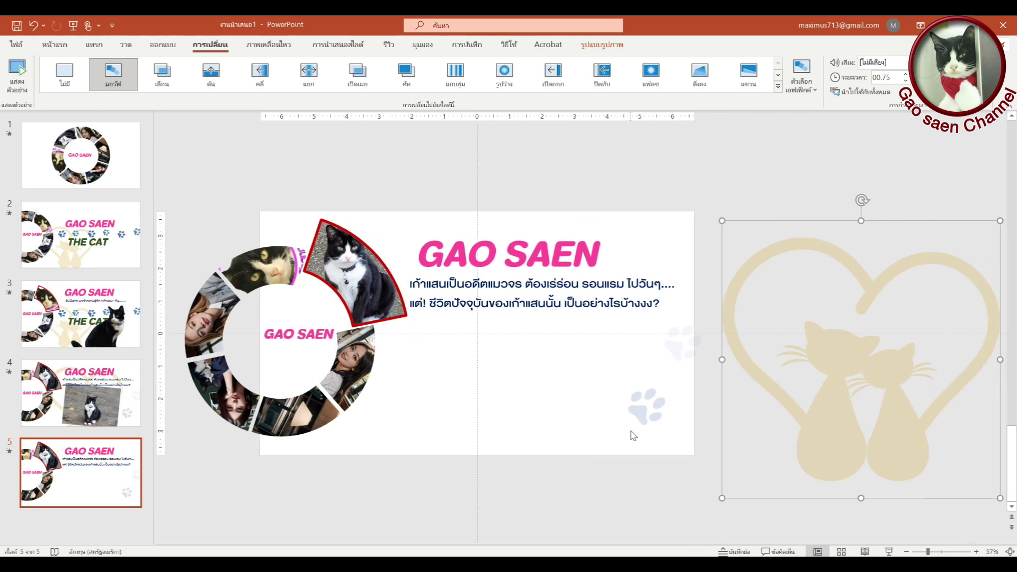
# Delete each of the photo ring's segments from slide 5.
pyautogui.click(345, 289)
pyautogui.press('Delete')
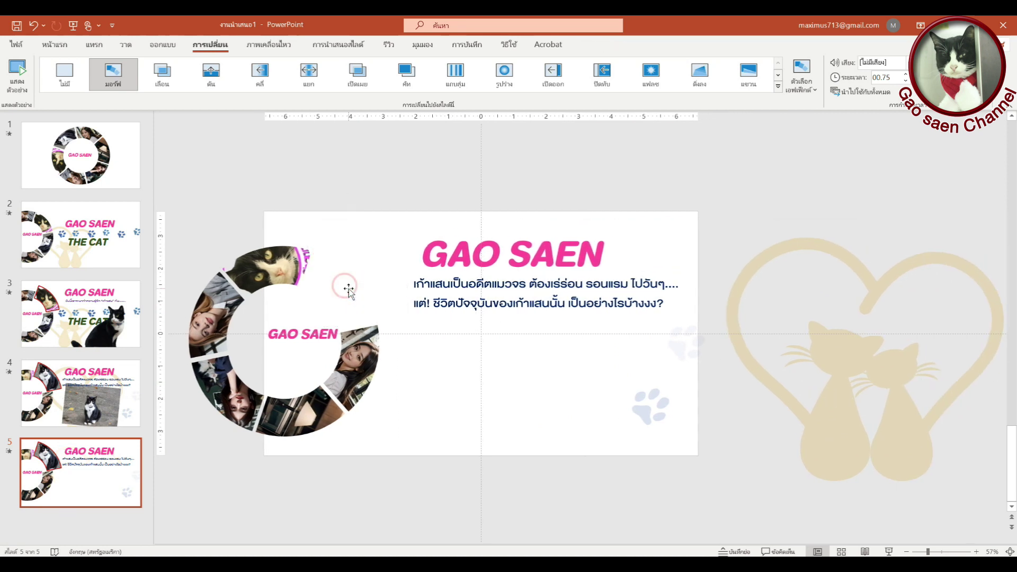
pyautogui.click(226, 307)
pyautogui.press('Delete')
pyautogui.click(227, 392)
pyautogui.press('Delete')
pyautogui.click(302, 407)
pyautogui.press('Delete')
pyautogui.click(349, 380)
pyautogui.press('Delete')
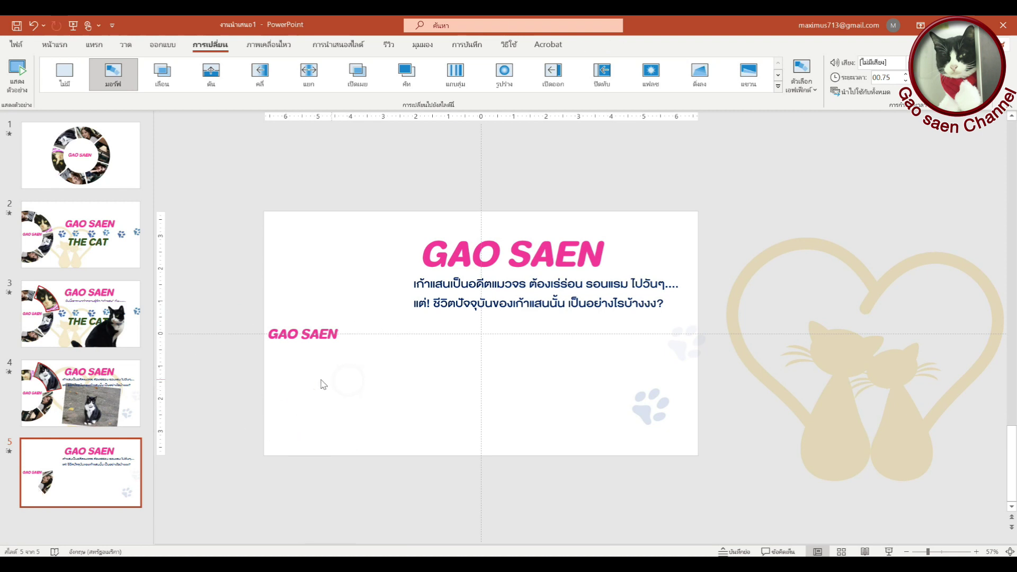
# Select all the photo-ring pieces on slide 2.
pyautogui.click(45, 245)
pyautogui.click(457, 222)
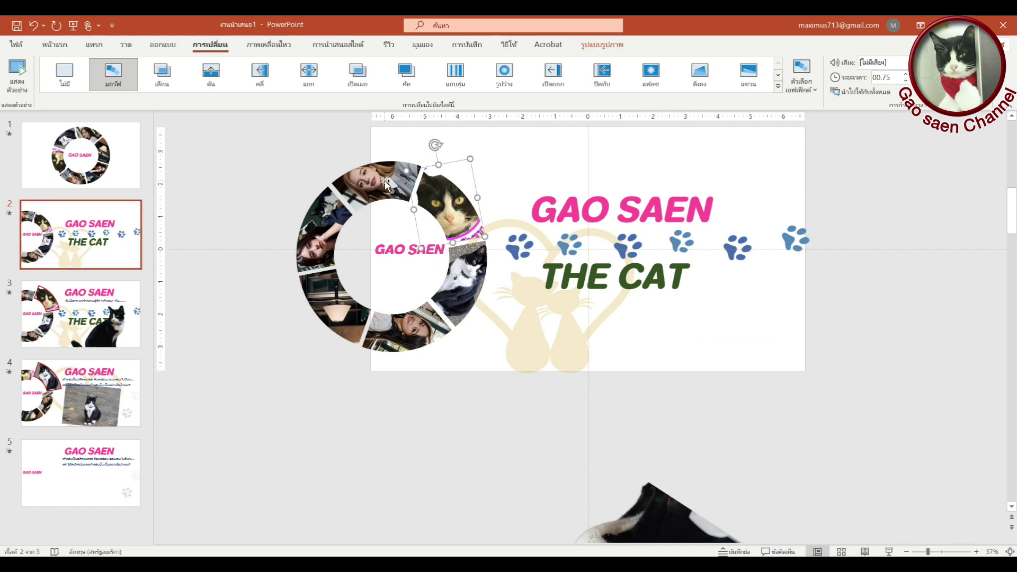
pyautogui.keyDown('shift'); pyautogui.click(385, 183); pyautogui.keyUp('shift')
pyautogui.keyDown('shift'); pyautogui.click(329, 227); pyautogui.keyUp('shift')
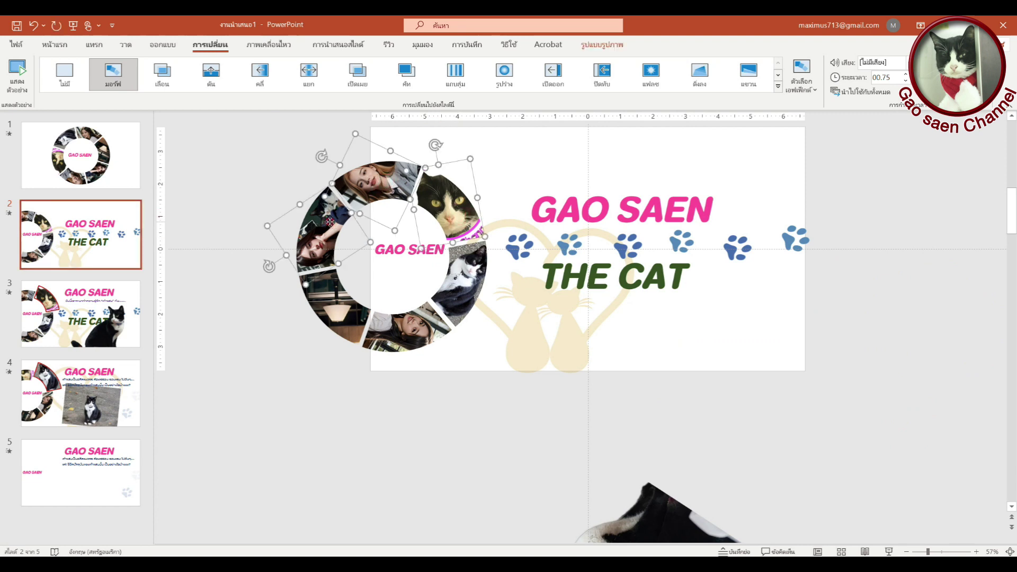
pyautogui.keyDown('shift'); pyautogui.click(338, 301); pyautogui.keyUp('shift')
pyautogui.keyDown('shift'); pyautogui.click(404, 325); pyautogui.keyUp('shift')
pyautogui.keyDown('shift'); pyautogui.click(453, 300); pyautogui.keyUp('shift')
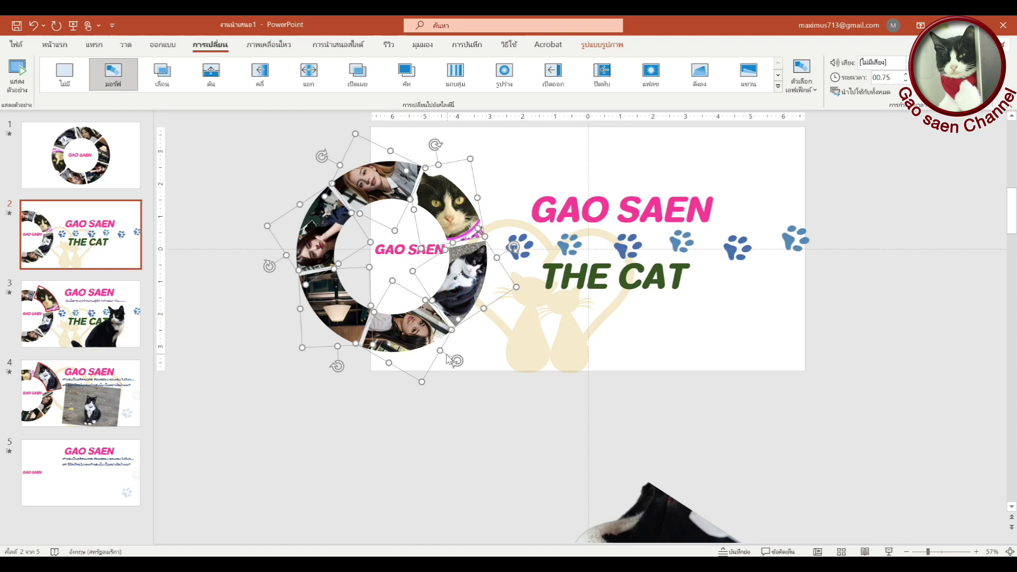
# Paste the ring onto slide 5 and group its pieces into one object.
pyautogui.click(101, 484)
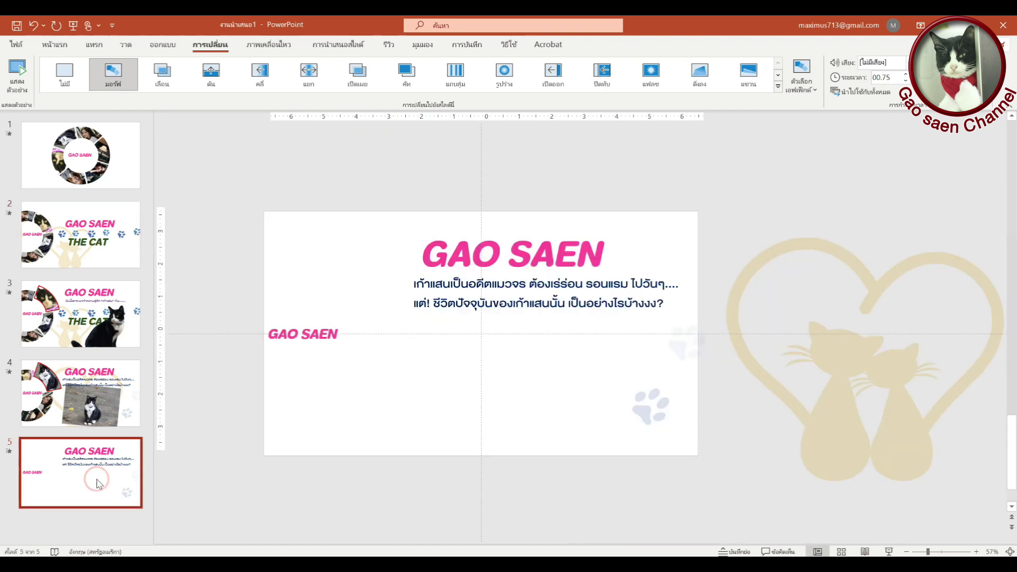
pyautogui.hotkey('ctrl', 'v')
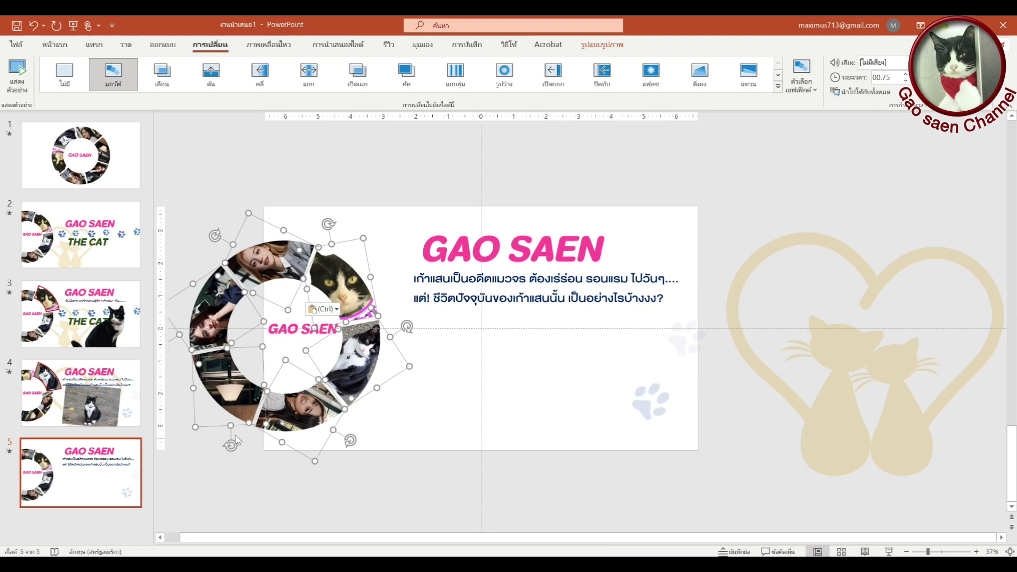
pyautogui.rightClick(275, 269)
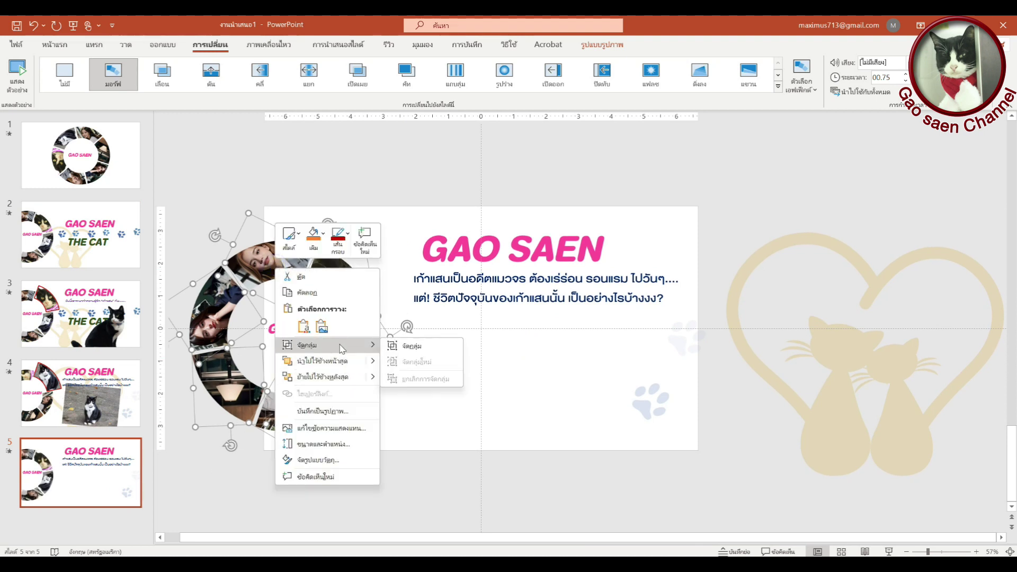
pyautogui.moveTo(322, 361)
pyautogui.click(408, 345)
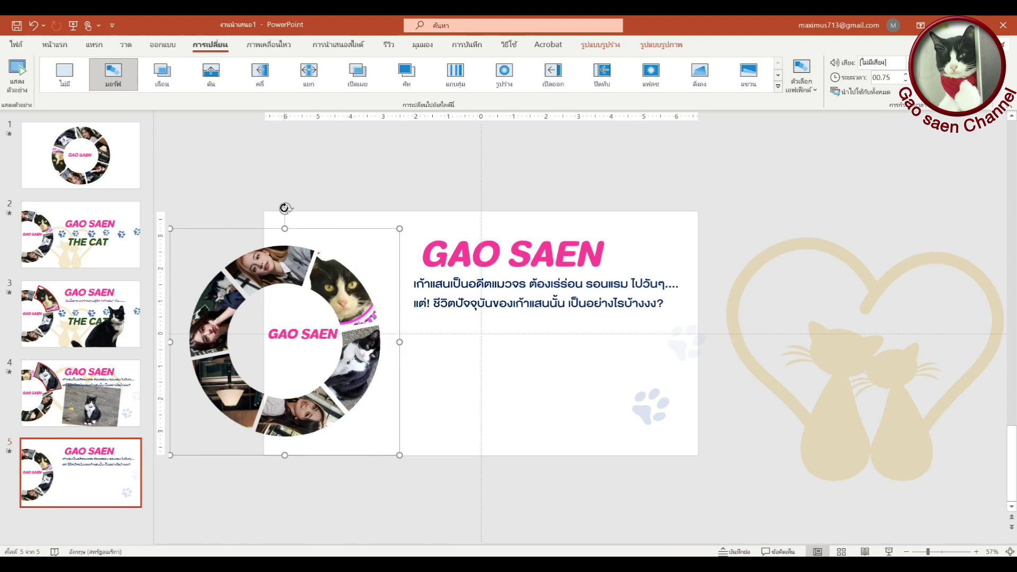
# Rotate the ring counter-clockwise, ungroup it, and enlarge the top-right portrait tile outward.
pyautogui.moveTo(285, 207)
pyautogui.mouseDown()
pyautogui.moveTo(196, 265)
pyautogui.moveTo(208, 386)
pyautogui.mouseUp()
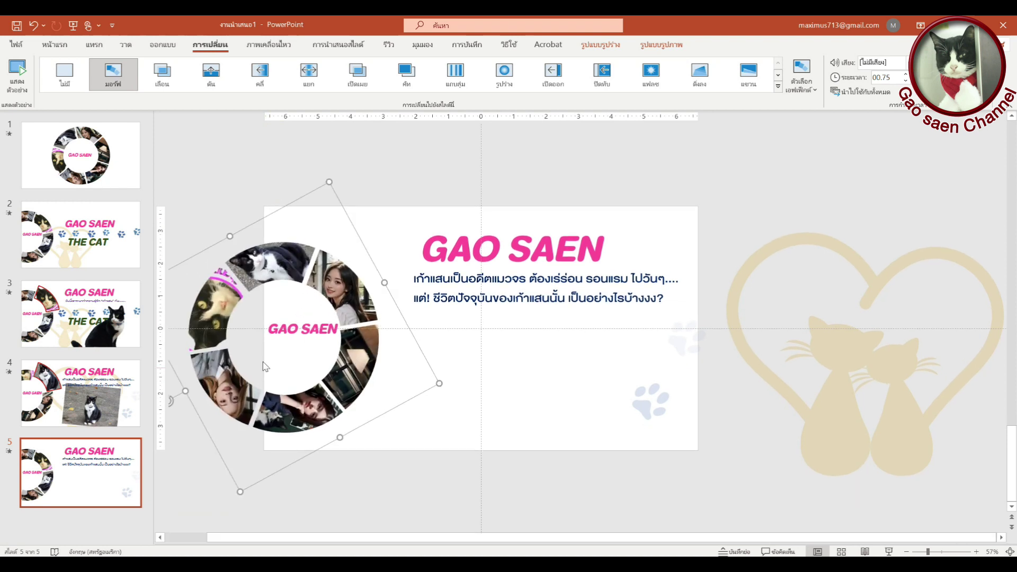
pyautogui.rightClick(342, 296)
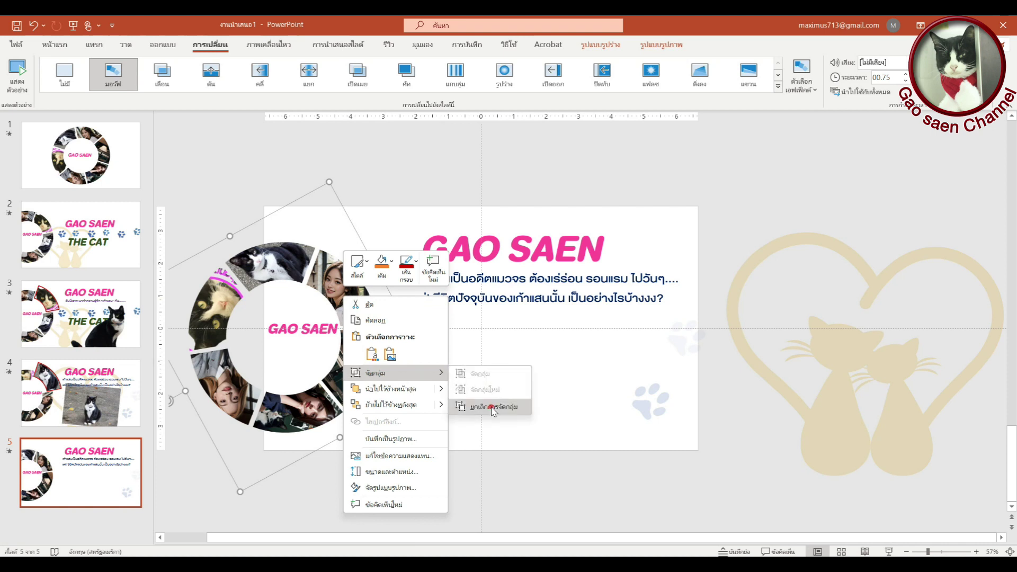
pyautogui.click(492, 406)
pyautogui.click(432, 159)
pyautogui.click(347, 292)
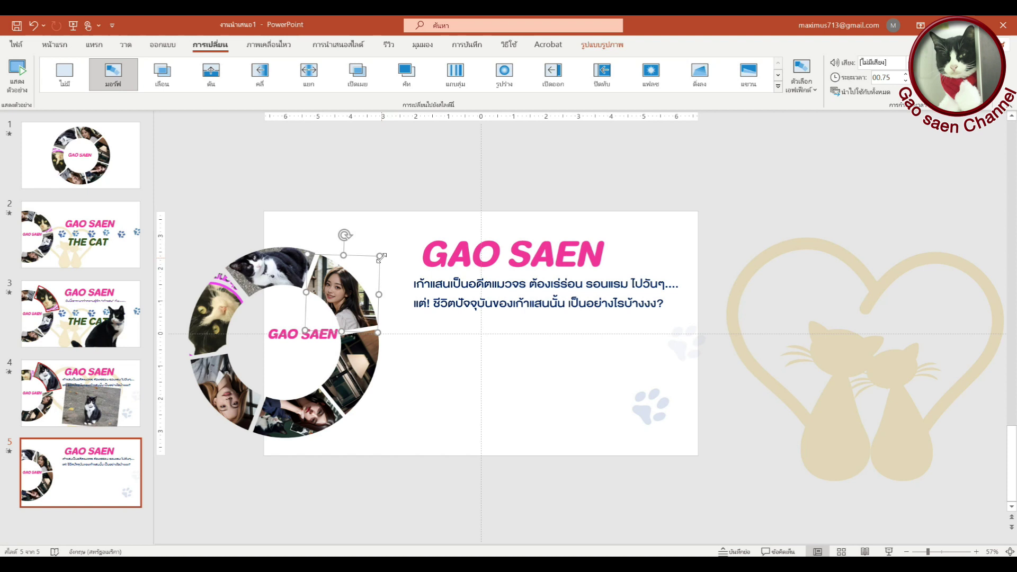
pyautogui.moveTo(381, 257); pyautogui.dragTo(395, 238)
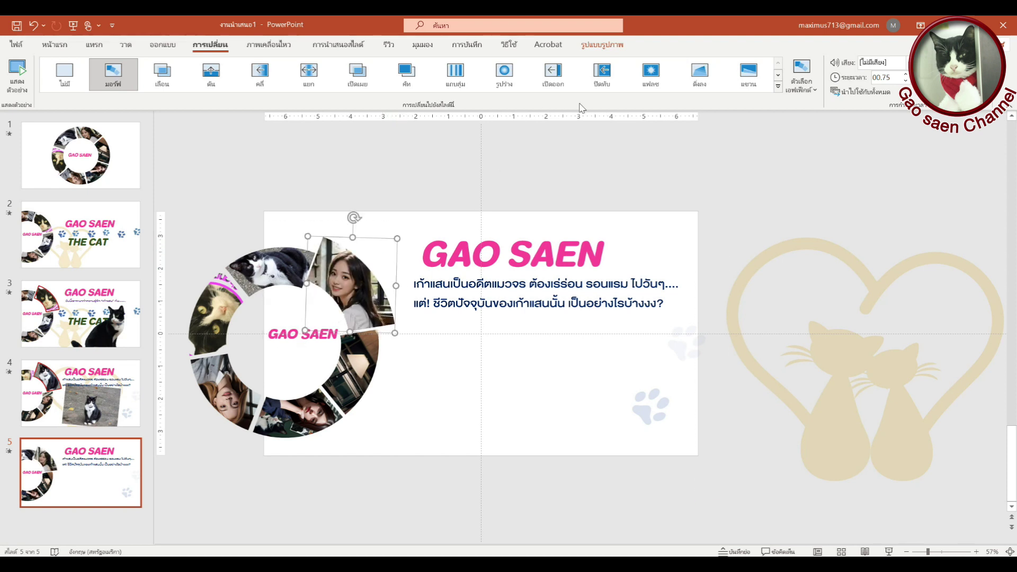
# Give the portrait tile a thick dark red outline.
pyautogui.click(54, 44)
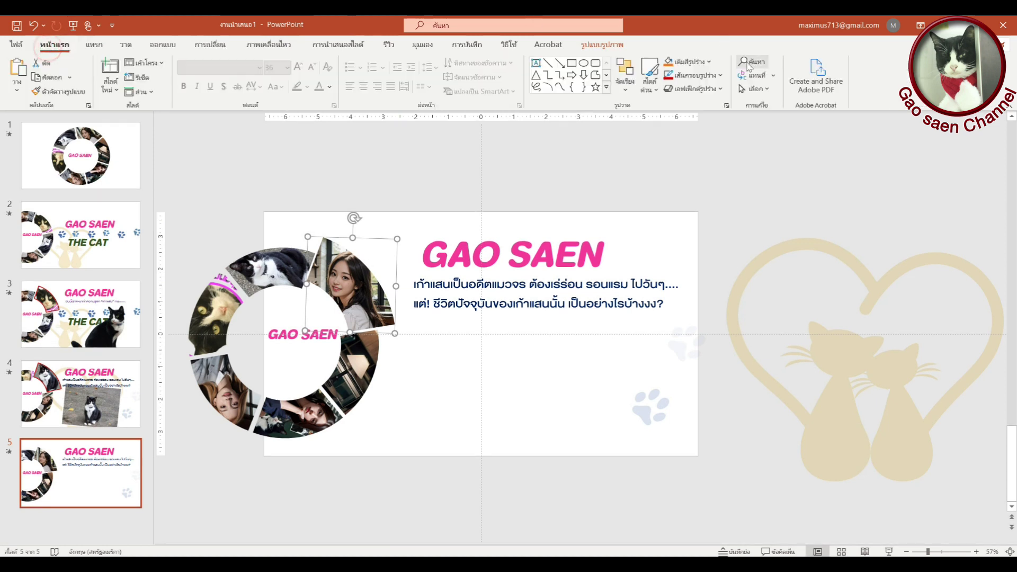
pyautogui.click(710, 78)
pyautogui.click(668, 183)
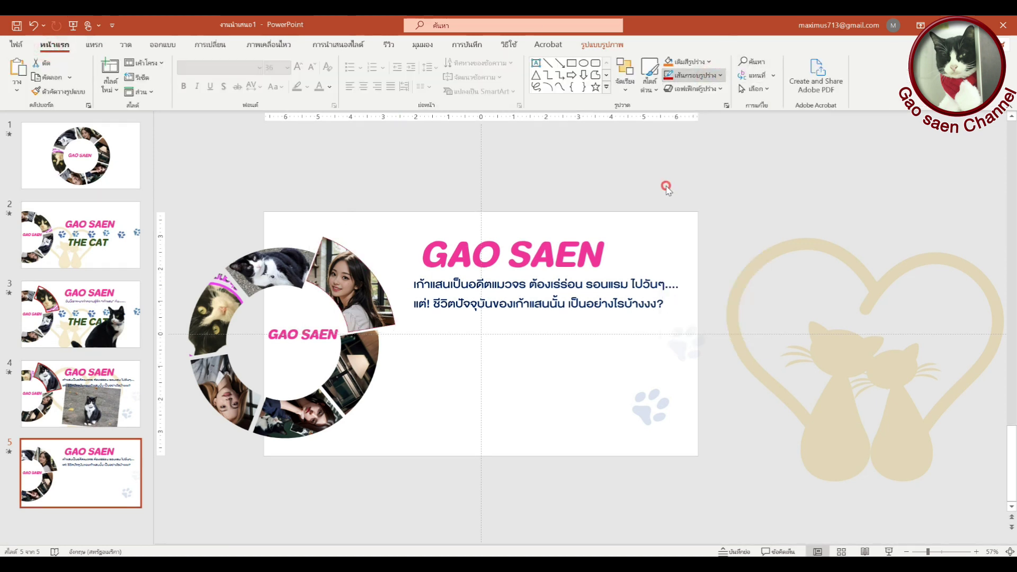
pyautogui.click(699, 75)
pyautogui.moveTo(698, 285)
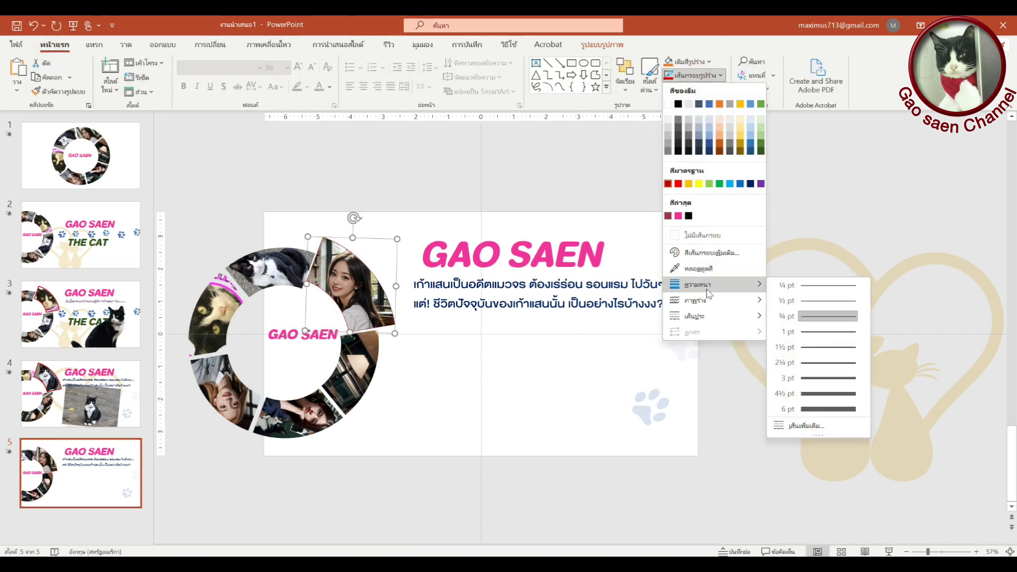
pyautogui.click(824, 409)
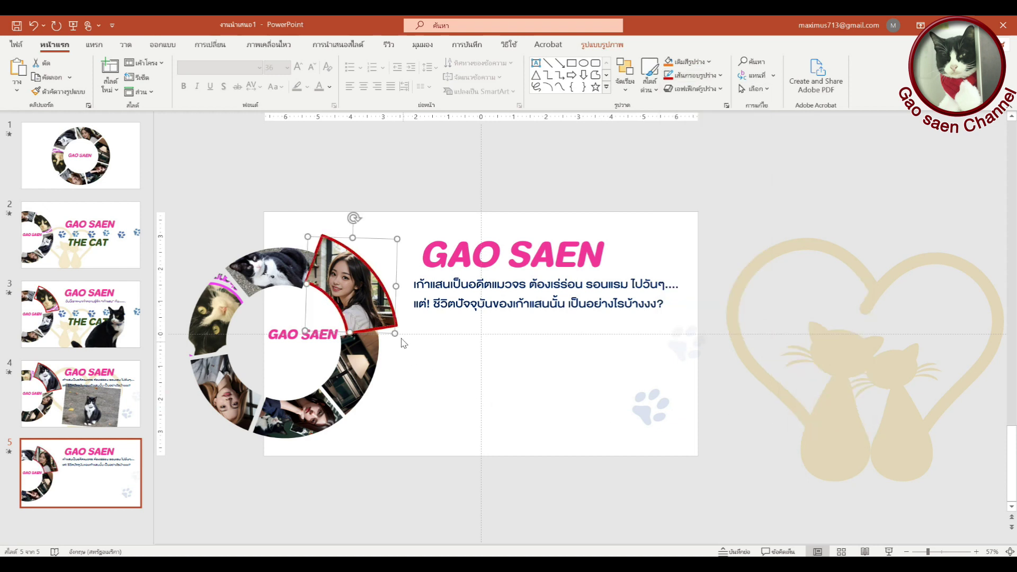
# Fine-tune the red-outlined tile's position and size, shrinking it slightly.
pyautogui.moveTo(363, 286)
pyautogui.mouseDown()
pyautogui.moveTo(365, 275)
pyautogui.moveTo(366, 285)
pyautogui.mouseUp()
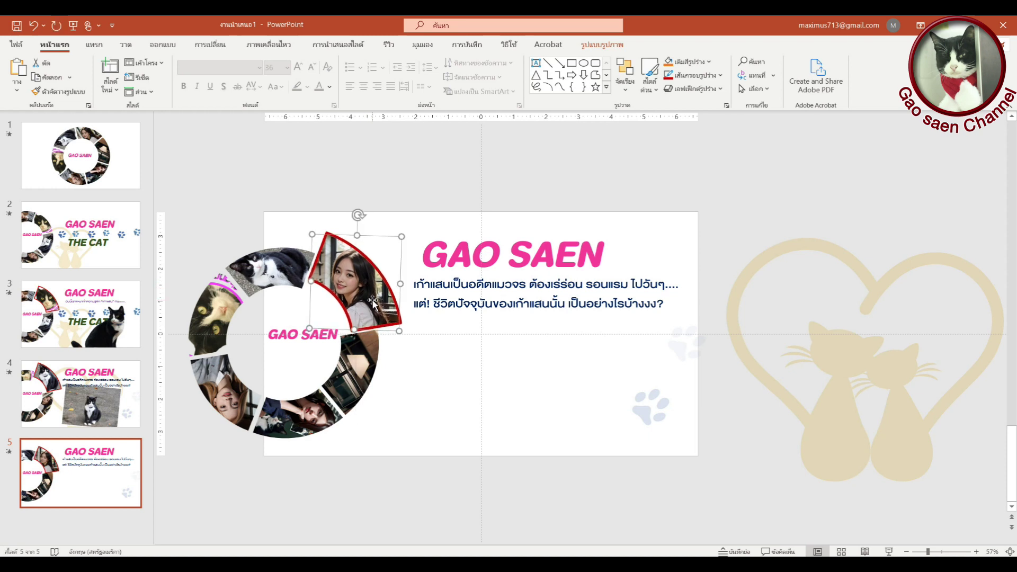
pyautogui.hotkey('ctrl', 'Left')
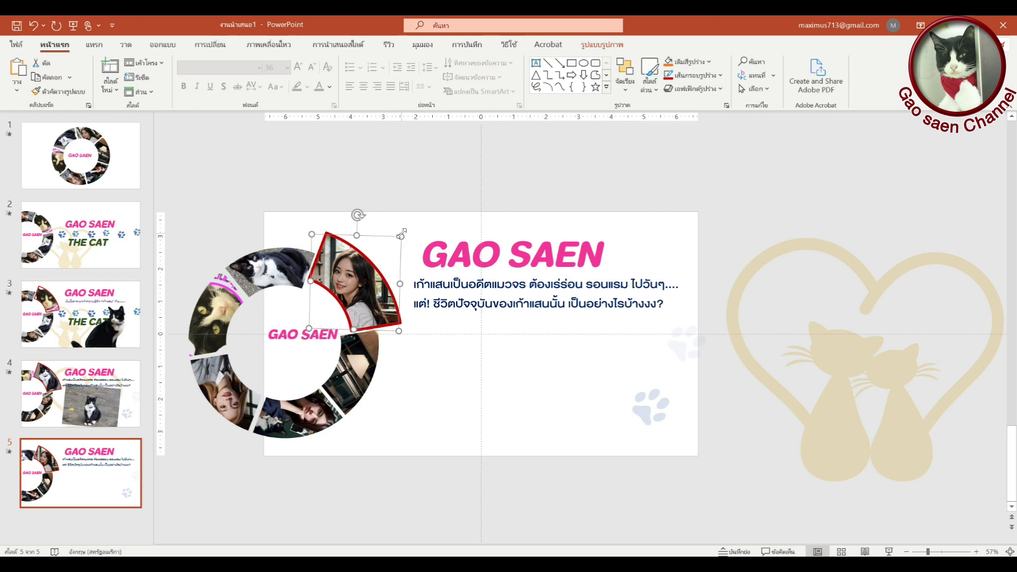
pyautogui.moveTo(401, 237); pyautogui.dragTo(406, 232)
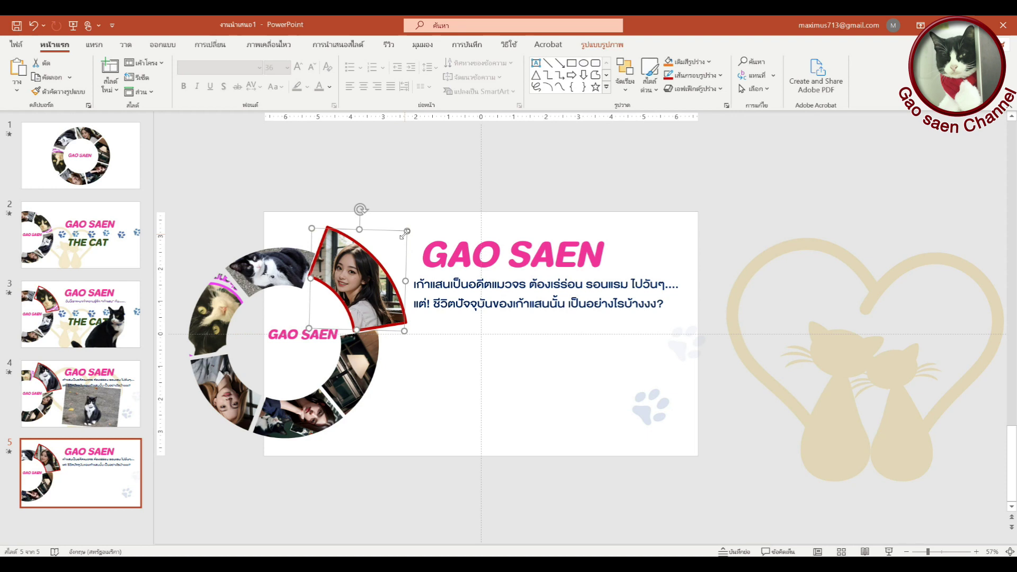
pyautogui.hotkey('ctrl', 'z')
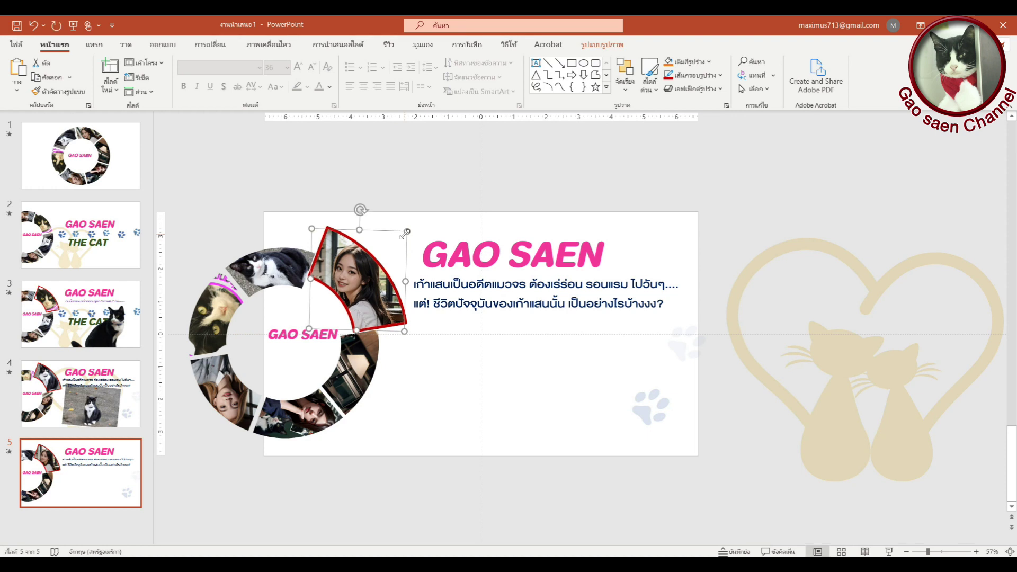
pyautogui.click(495, 173)
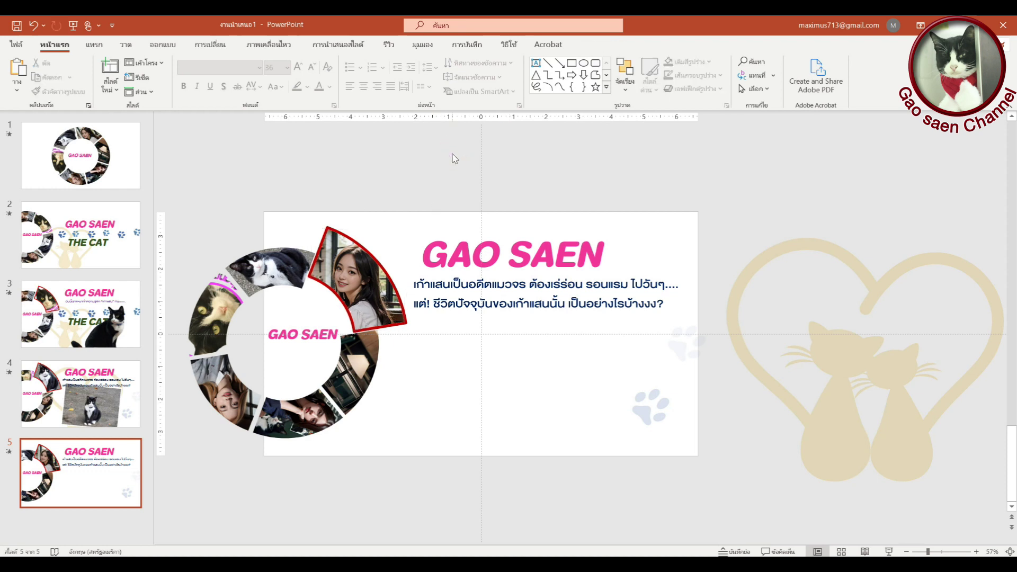
pyautogui.click(369, 278)
pyautogui.moveTo(407, 230); pyautogui.dragTo(404, 233)
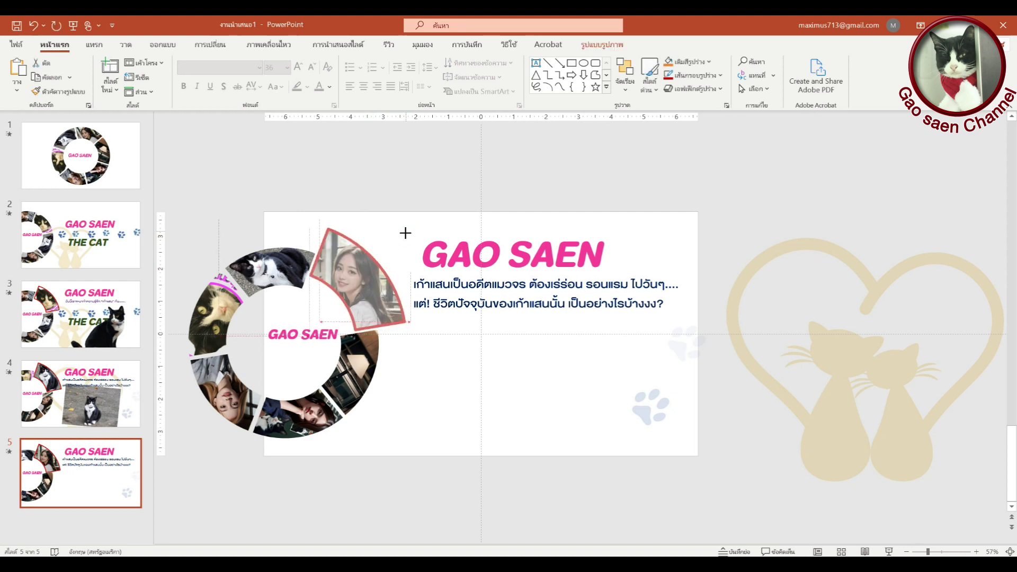
pyautogui.click(406, 231)
pyautogui.moveTo(405, 231); pyautogui.dragTo(403, 232)
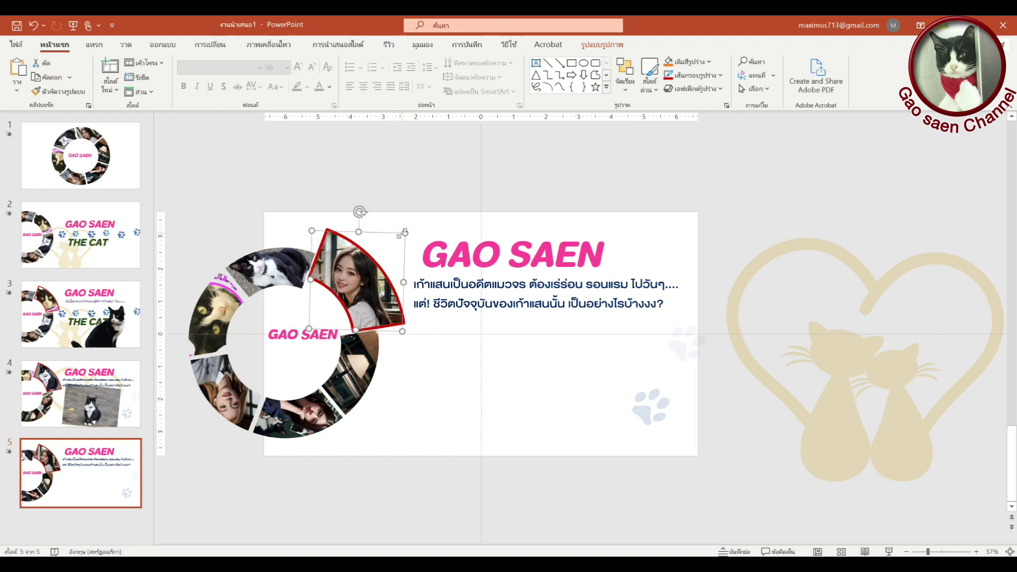
pyautogui.click(418, 165)
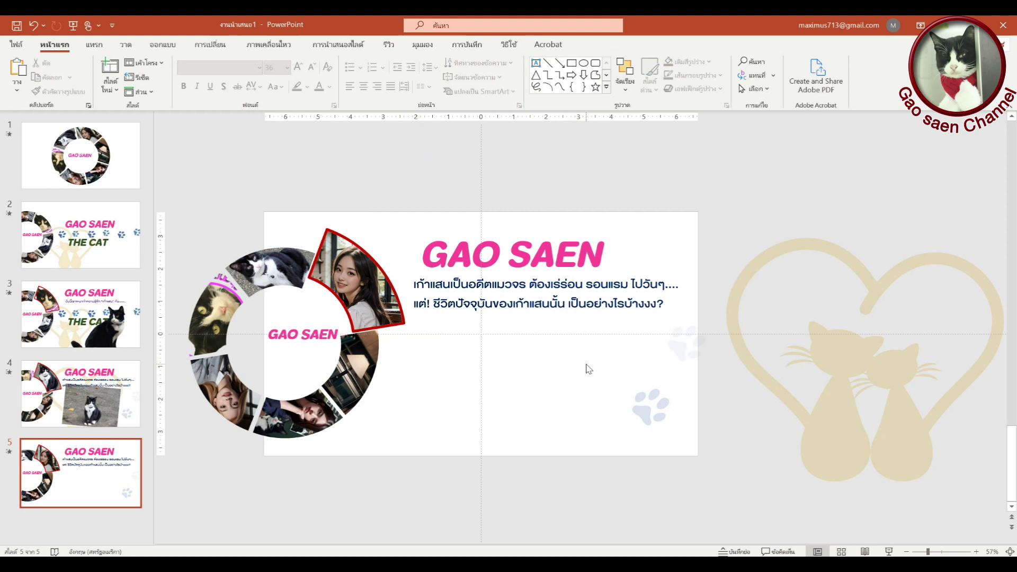
pyautogui.click(541, 244)
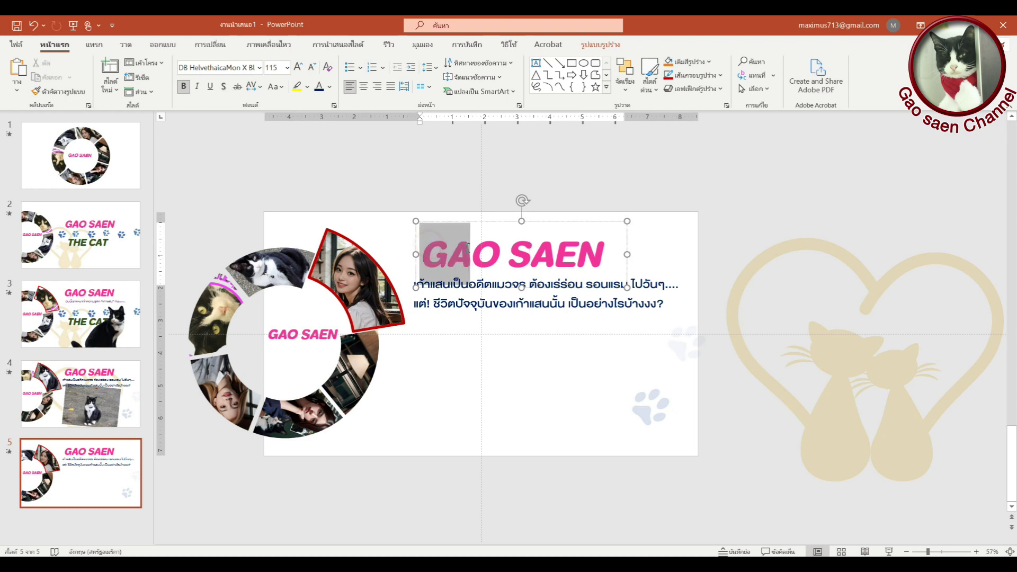
# Select the GAO SAEN heading text and type the Thai title นั่งชิลล์ที่ร้าน in its place.
pyautogui.moveTo(429, 245); pyautogui.dragTo(705, 257)
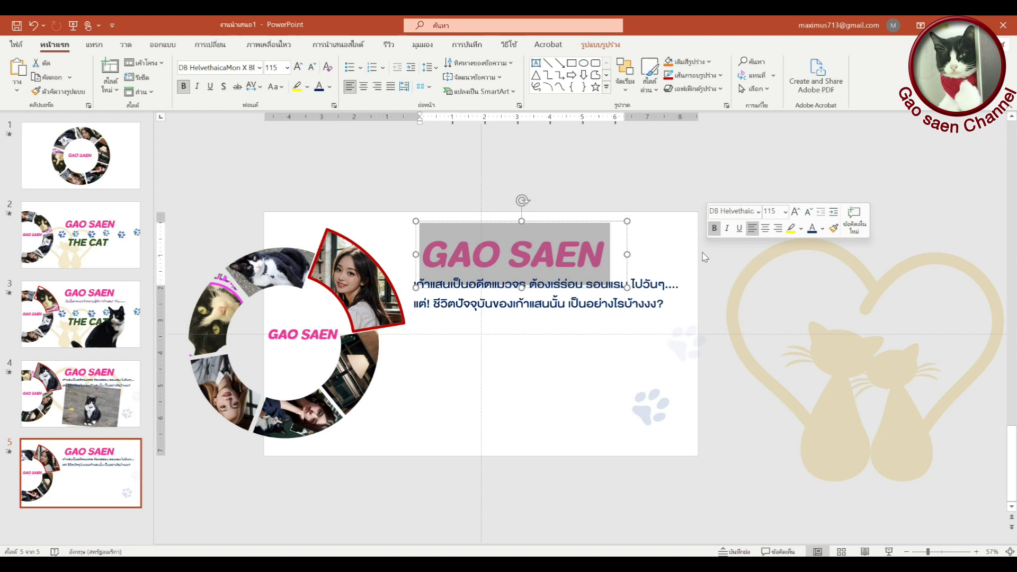
pyautogui.press('BackSpace')
pyautogui.write('ง')
pyautogui.press('BackSpace')
pyautogui.press('`')
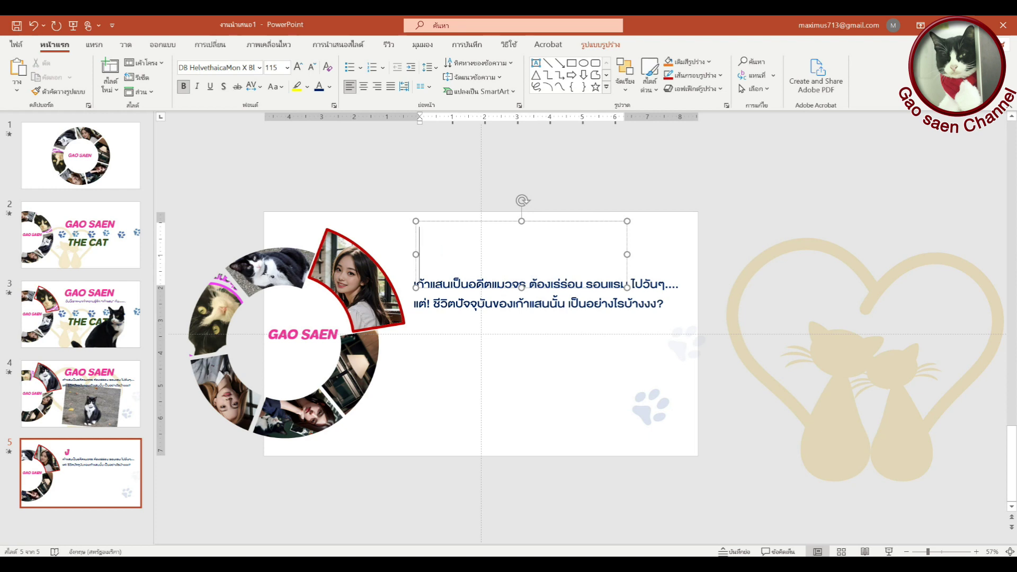
pyautogui.press('`')
pyautogui.write('นั่งช')
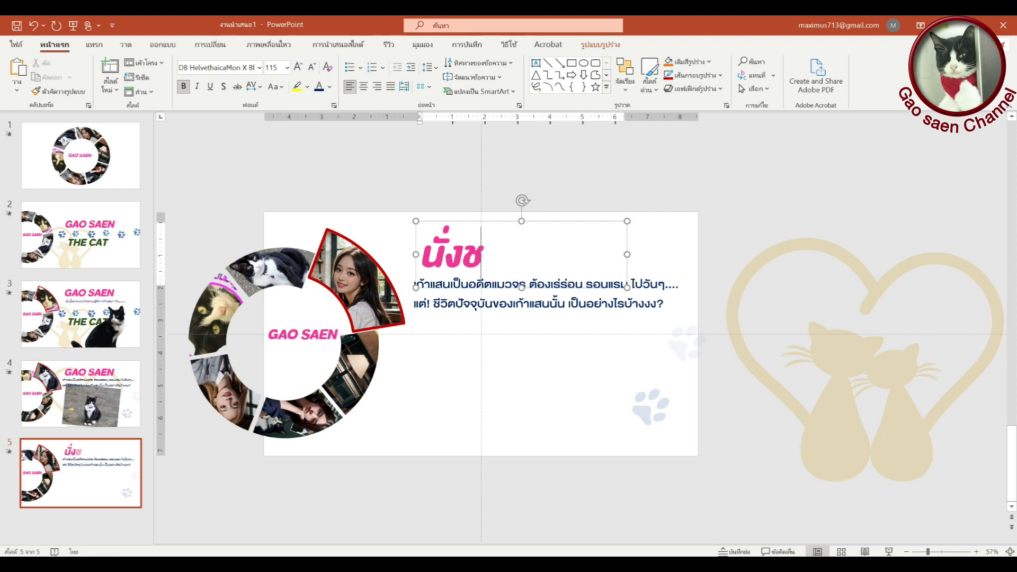
pyautogui.write('ิ')
pyautogui.write('ล')
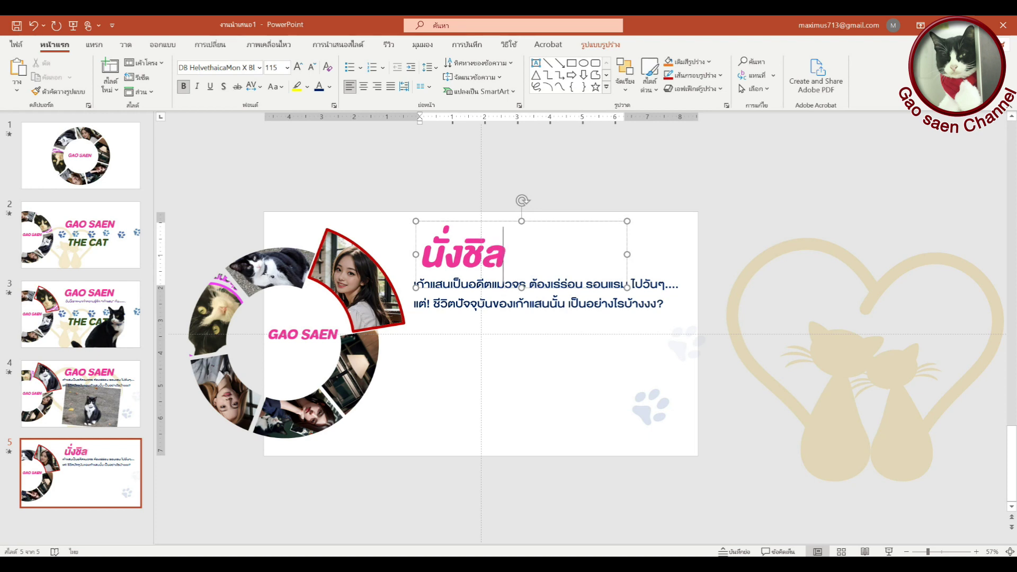
pyautogui.write('ล์')
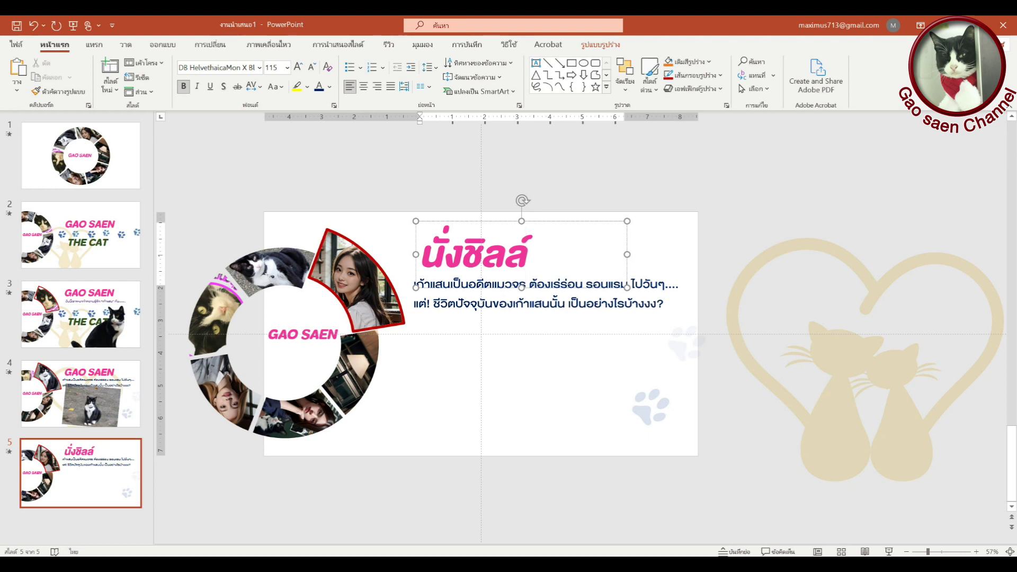
pyautogui.write('ที่')
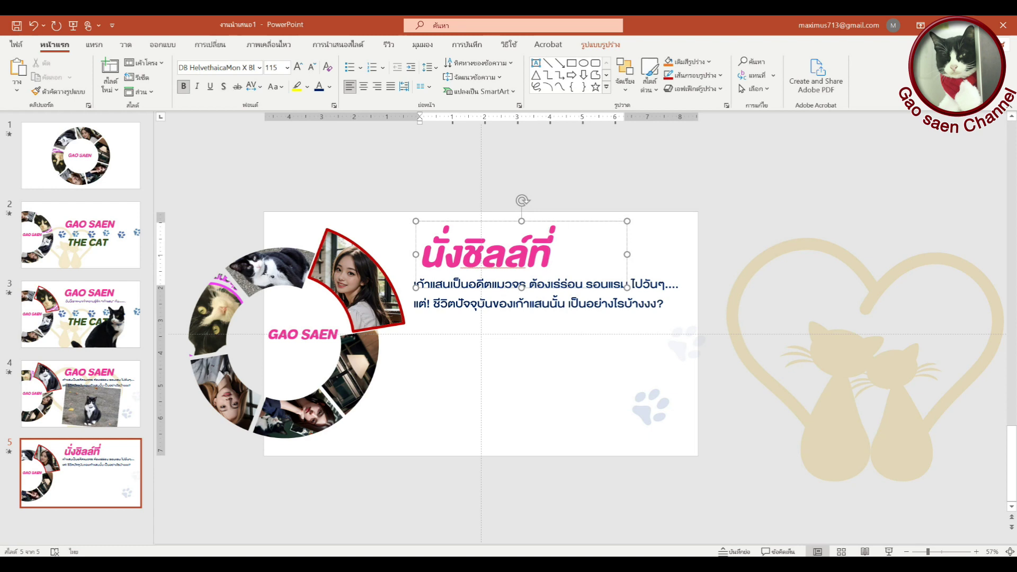
pyautogui.write('ร้าน')
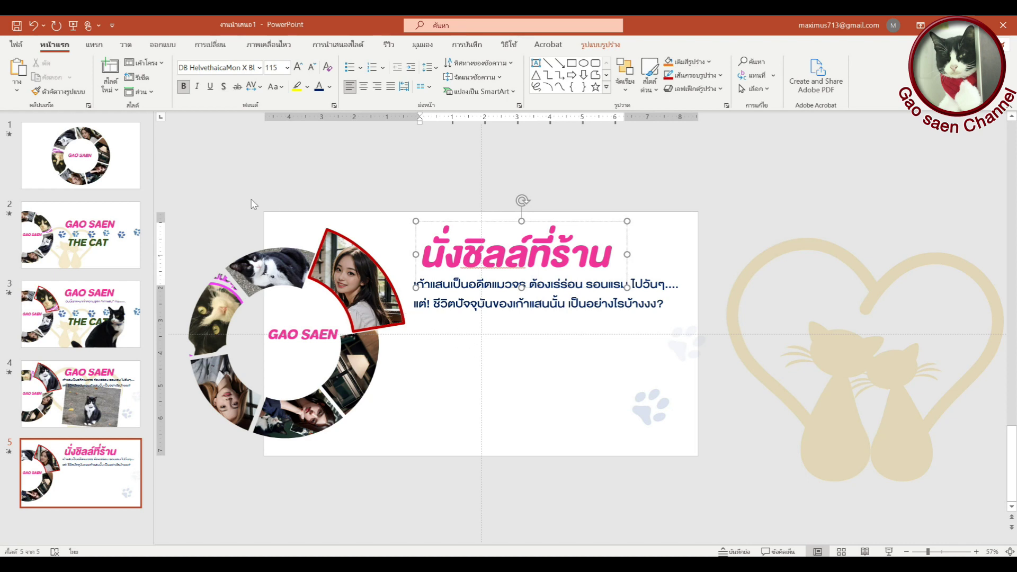
# Insert the café photo 'Girl and 9 3.jpg' from this device onto slide 5.
pyautogui.click(472, 310)
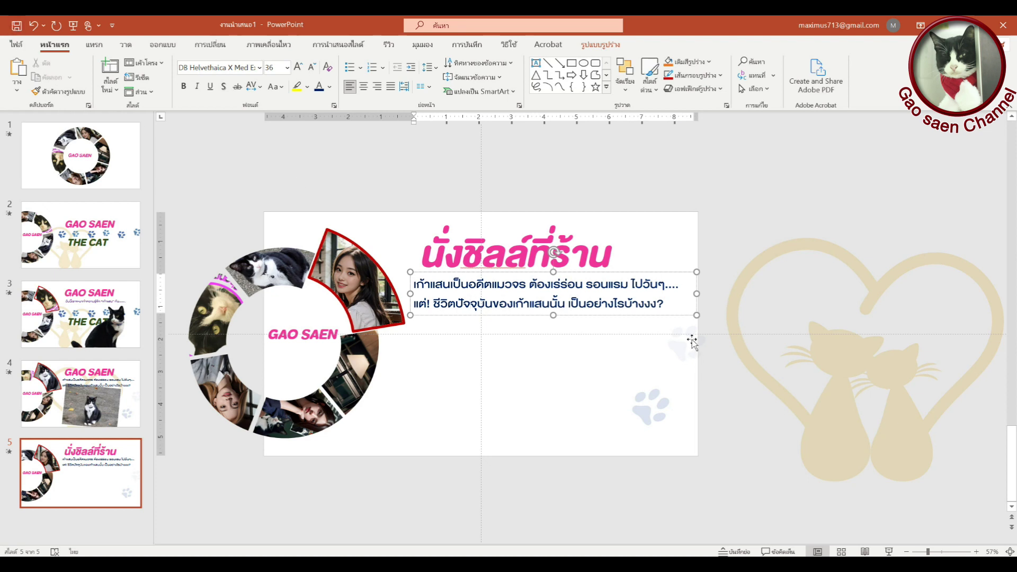
pyautogui.click(94, 45)
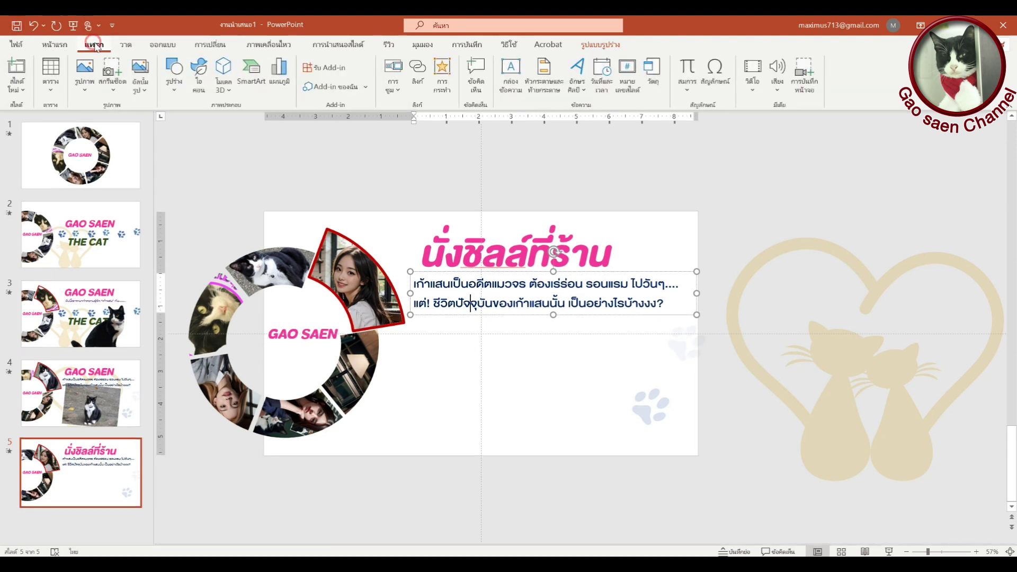
pyautogui.click(89, 84)
pyautogui.click(112, 125)
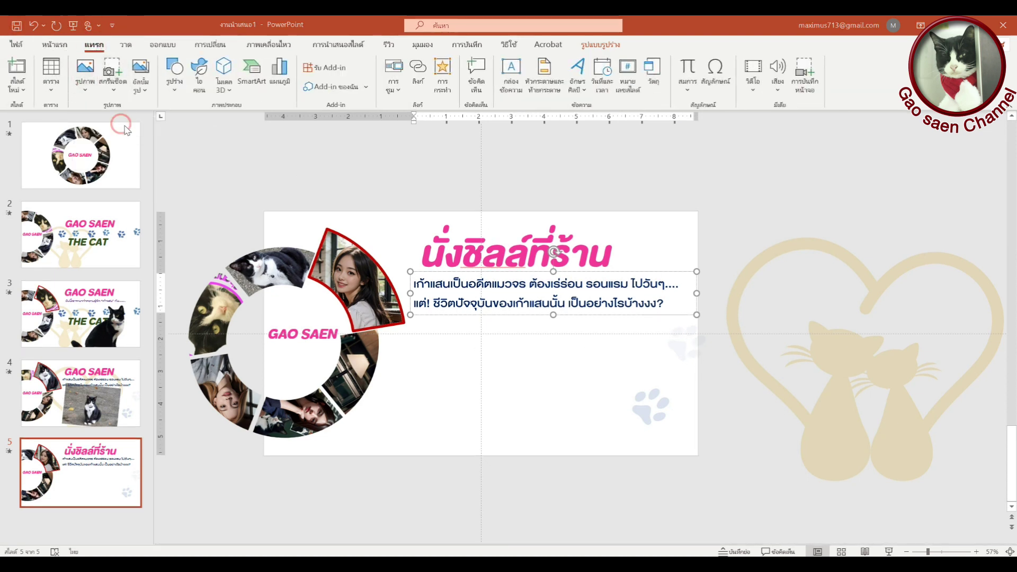
pyautogui.doubleClick(338, 139)
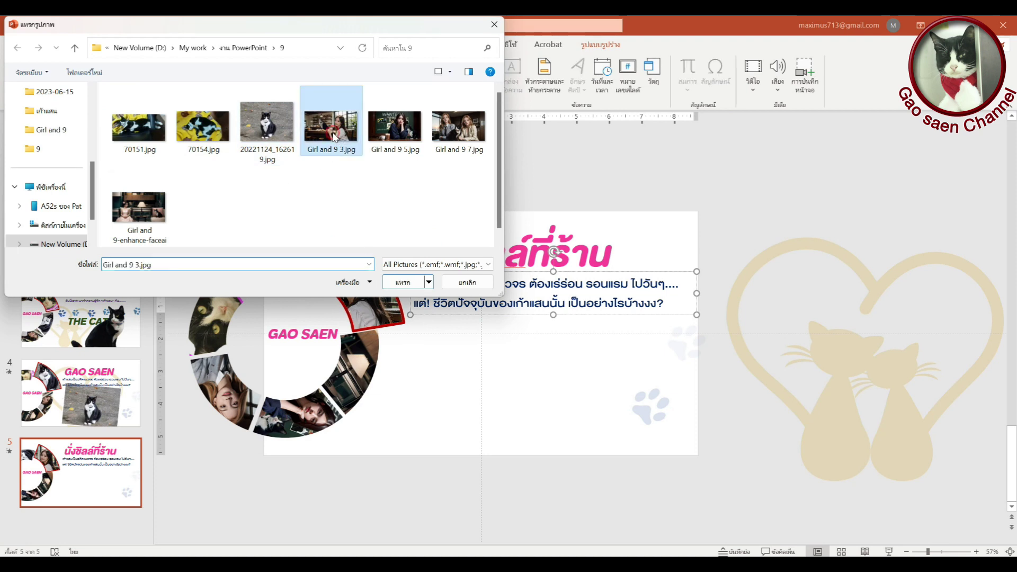
# Shrink the café photo and place it at the slide's lower right, below the text.
pyautogui.moveTo(423, 284); pyautogui.dragTo(463, 311)
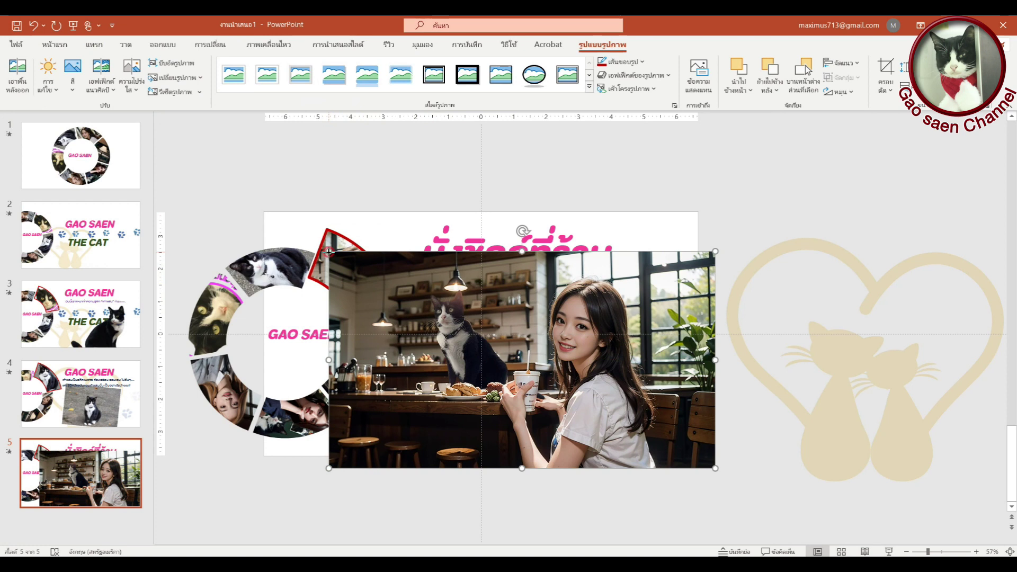
pyautogui.moveTo(329, 251); pyautogui.dragTo(488, 341)
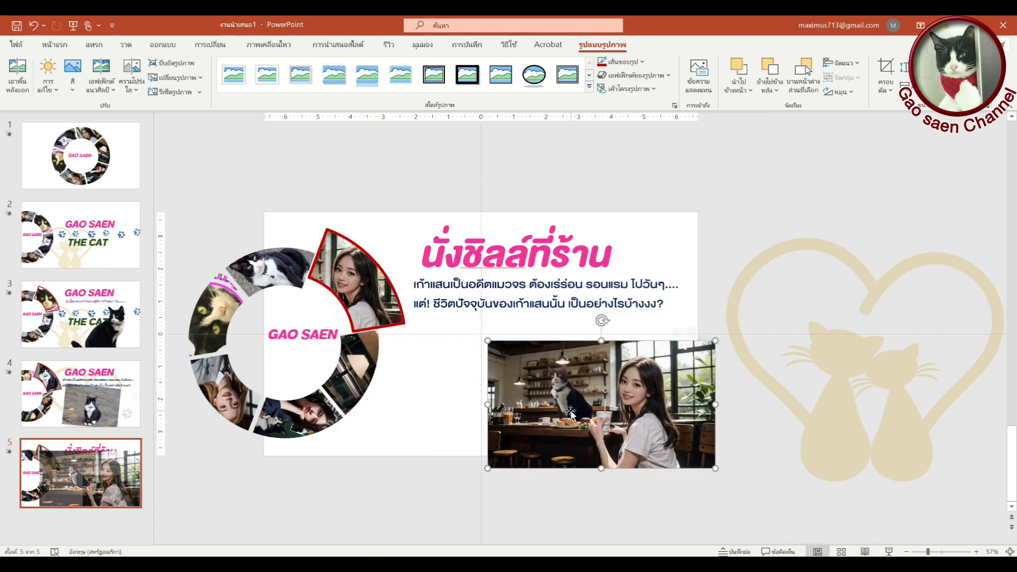
pyautogui.moveTo(570, 411); pyautogui.dragTo(525, 398)
pyautogui.click(568, 264)
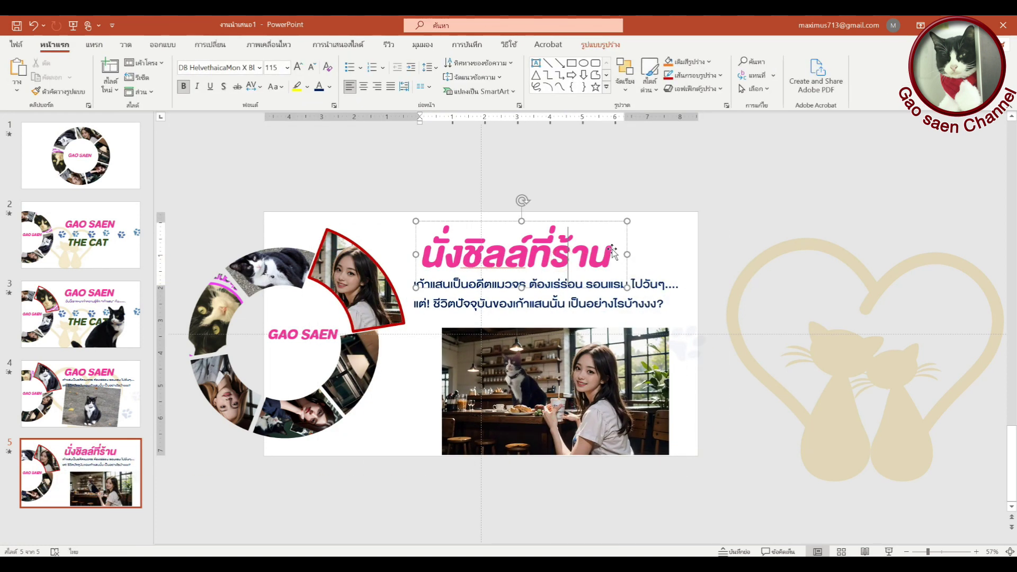
# Replace ที่ร้าน so the title reads นั่งชิลล์กับมื้อเช้า, fixing vowel marks and widening it to one line.
pyautogui.moveTo(533, 242); pyautogui.dragTo(651, 249)
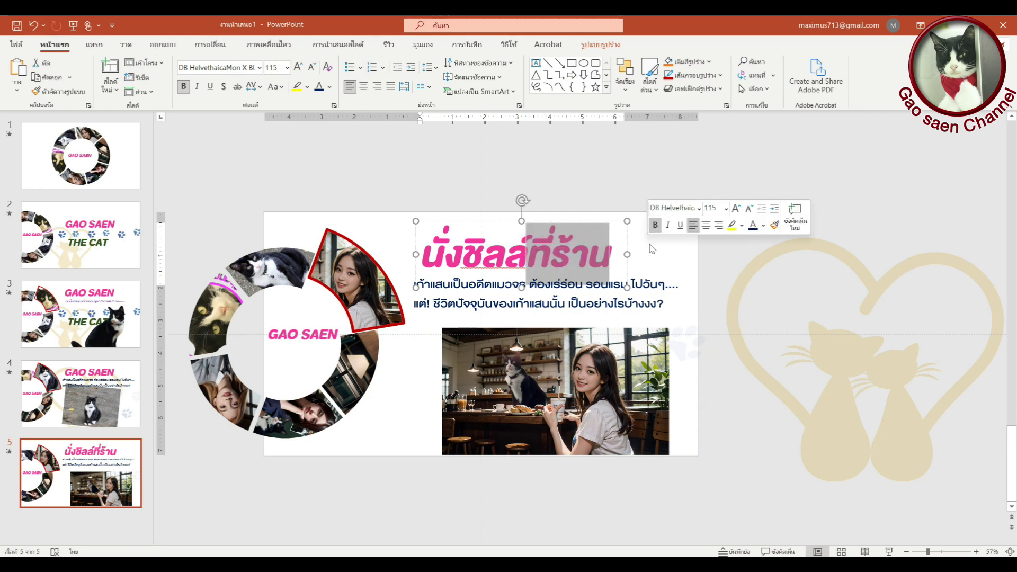
pyautogui.press('BackSpace')
pyautogui.press('BackSpace')
pyautogui.write('ับ')
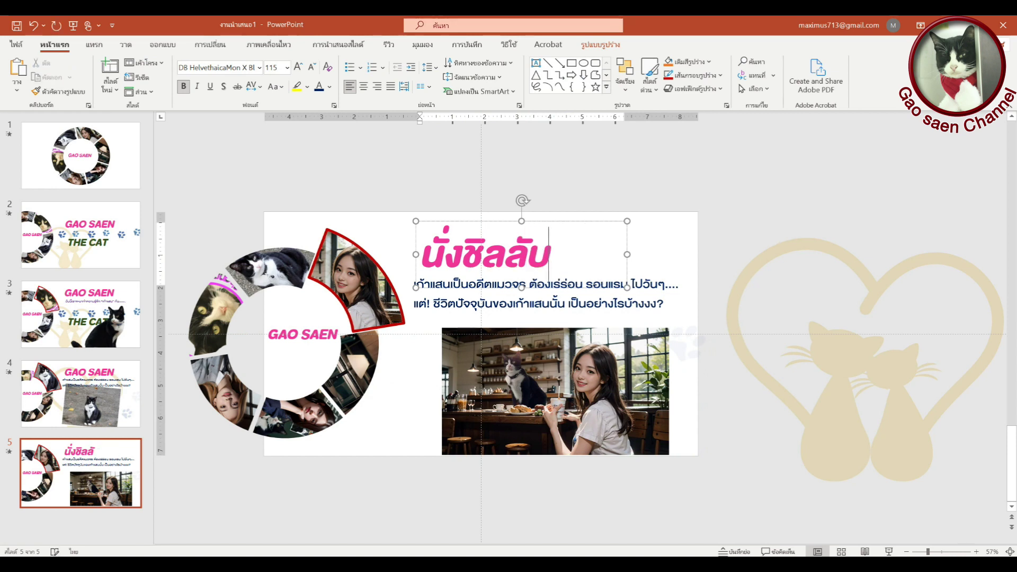
pyautogui.write('มี้')
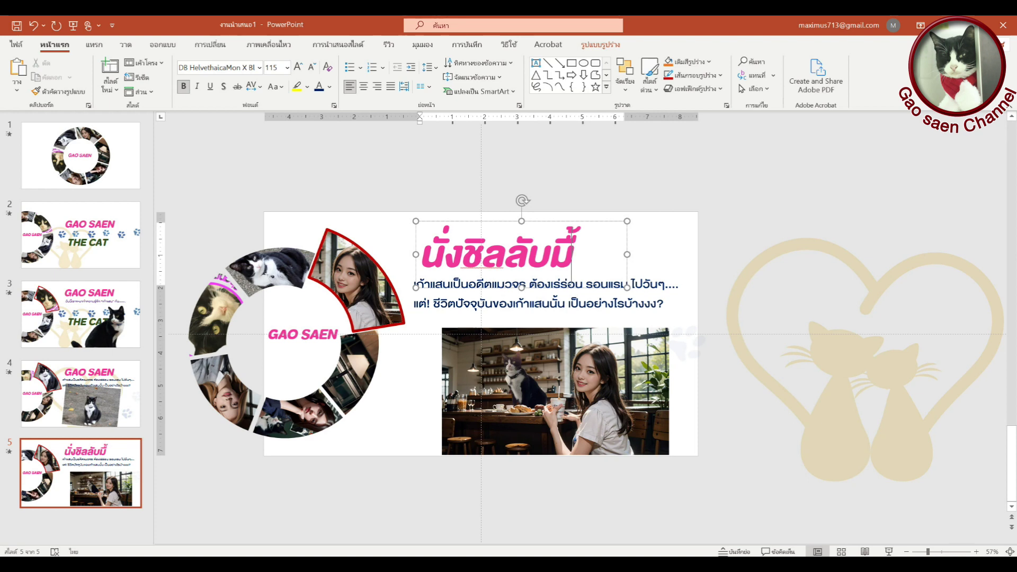
pyautogui.write('อเช้า')
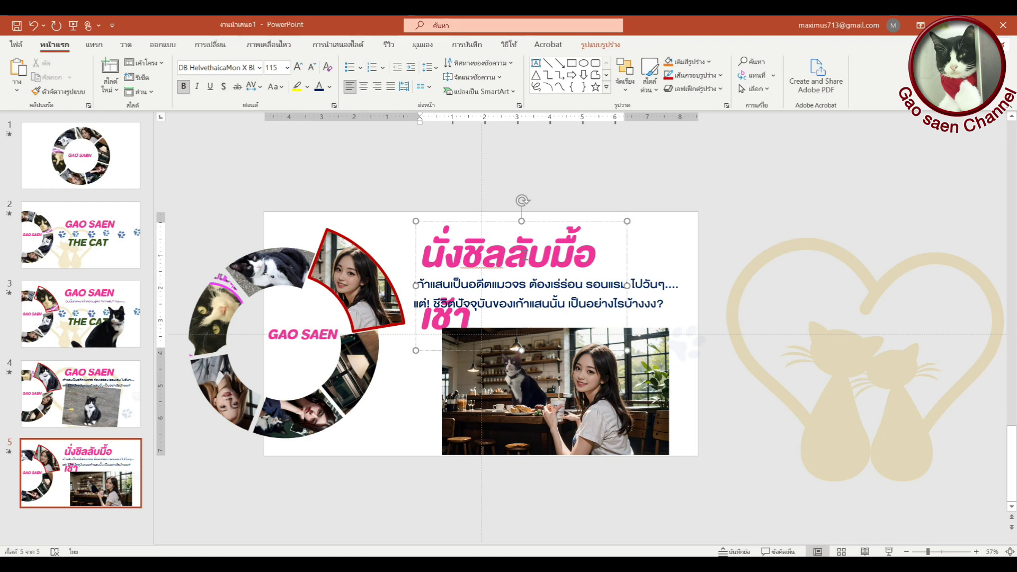
pyautogui.click(527, 260)
pyautogui.press('BackSpace')
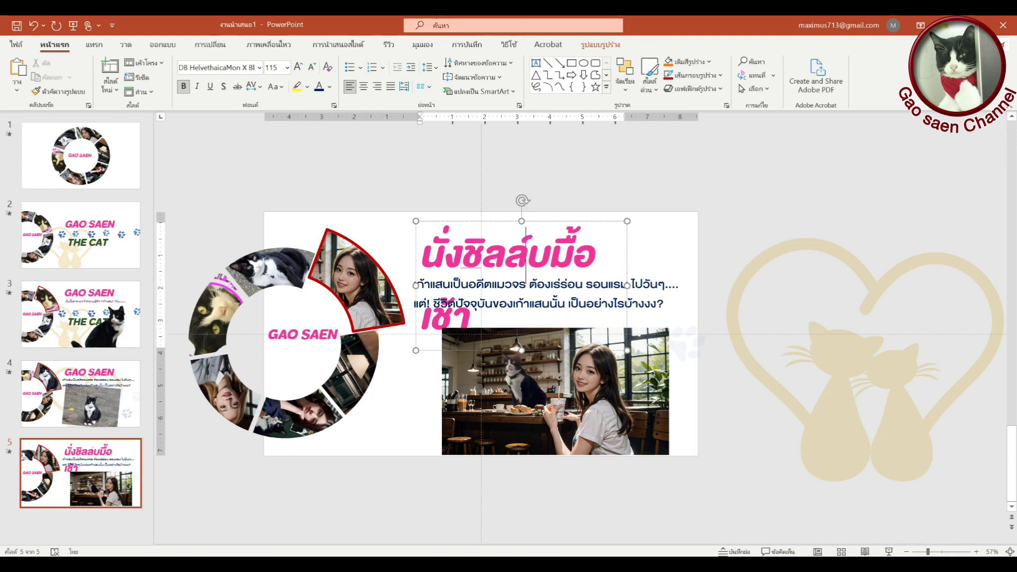
pyautogui.write('์กั')
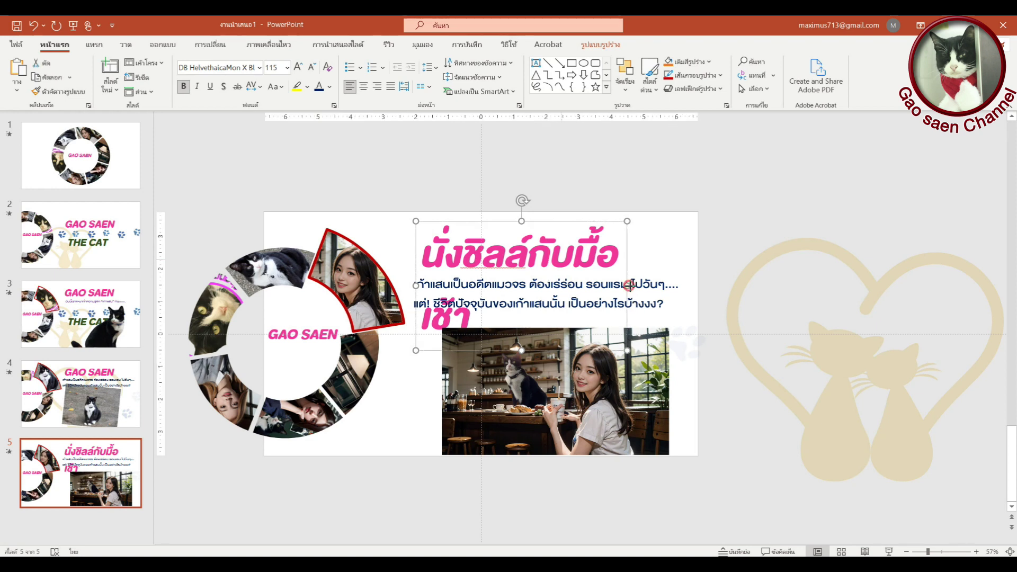
pyautogui.moveTo(627, 285); pyautogui.dragTo(682, 287)
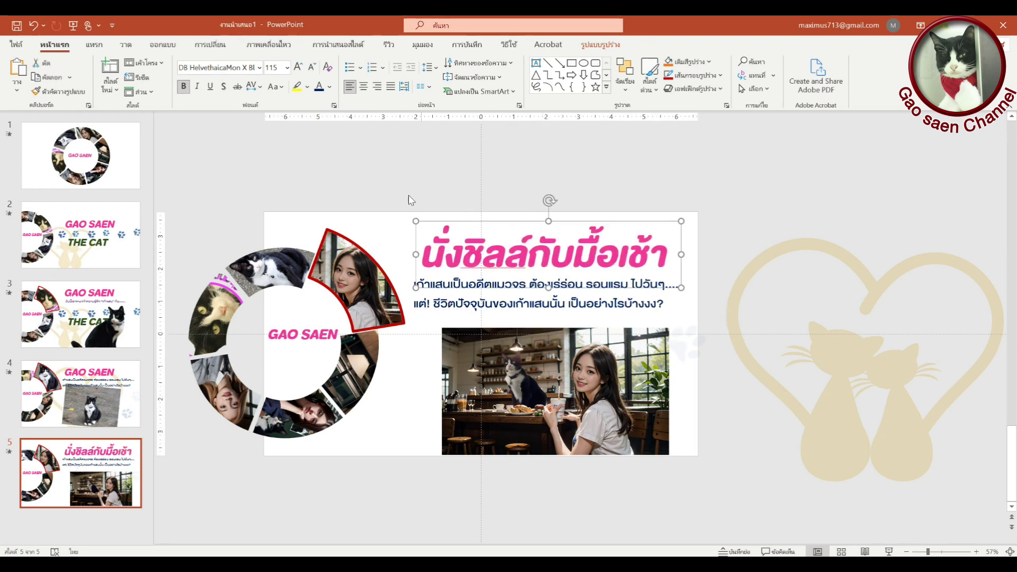
# Color the slide 5 title purple and delete both lines of the Thai subtitle text.
pyautogui.click(330, 90)
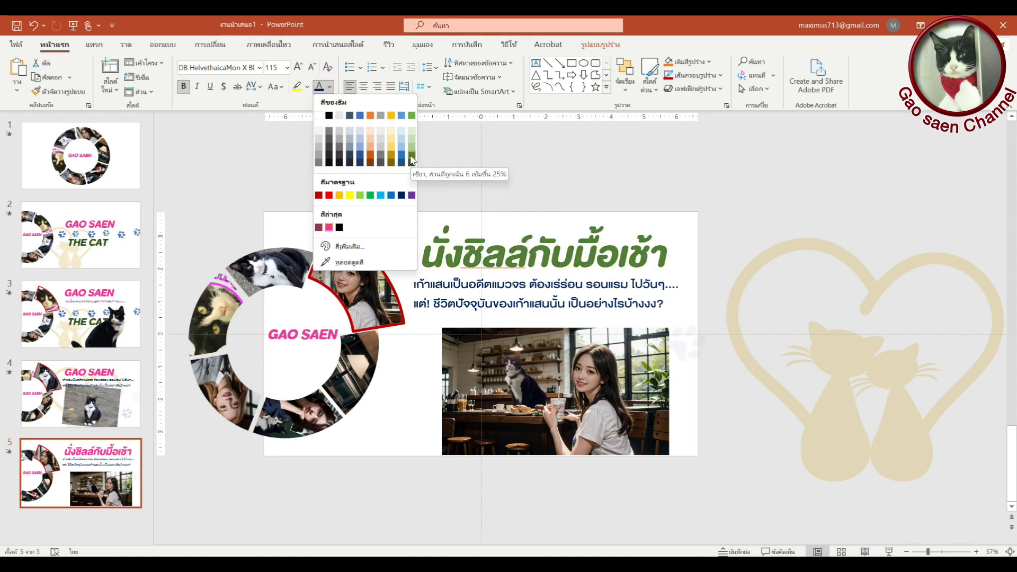
pyautogui.click(411, 196)
pyautogui.click(613, 301)
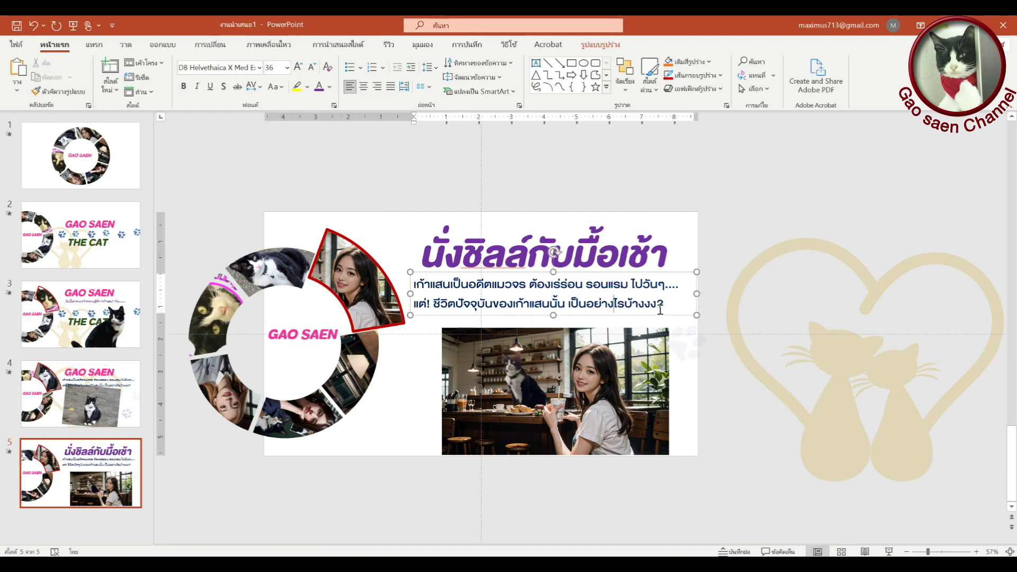
pyautogui.moveTo(664, 305); pyautogui.dragTo(410, 293)
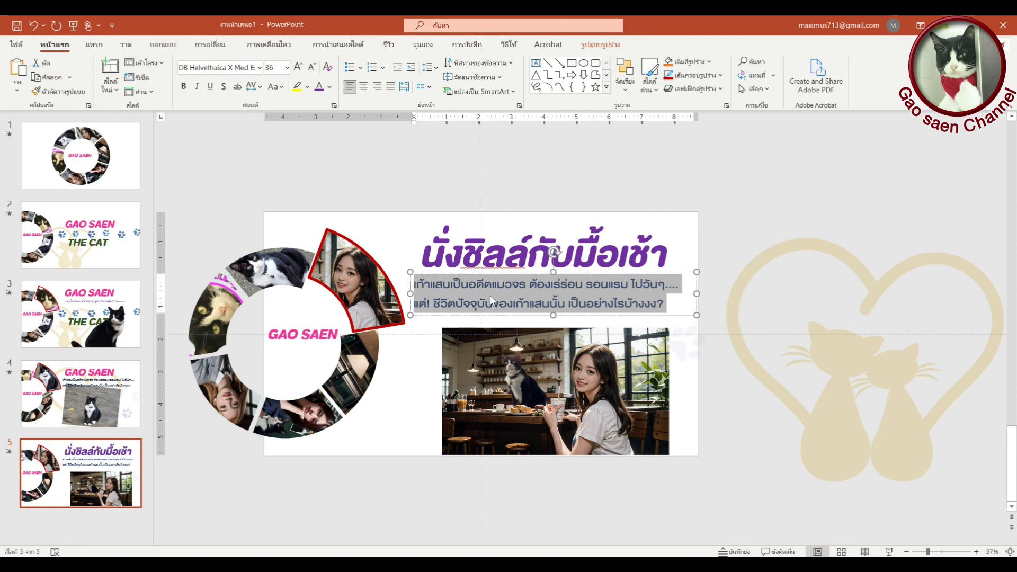
pyautogui.press('Delete')
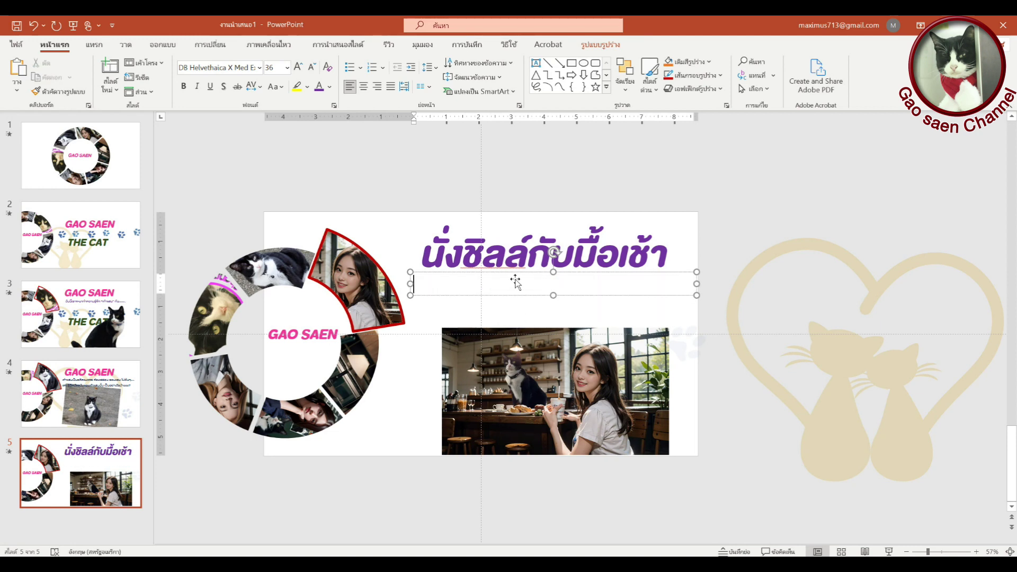
# Tilt the café photo counter-clockwise, apply the white shadowed frame style, and enlarge it.
pyautogui.click(510, 314)
pyautogui.moveTo(512, 334); pyautogui.dragTo(492, 313)
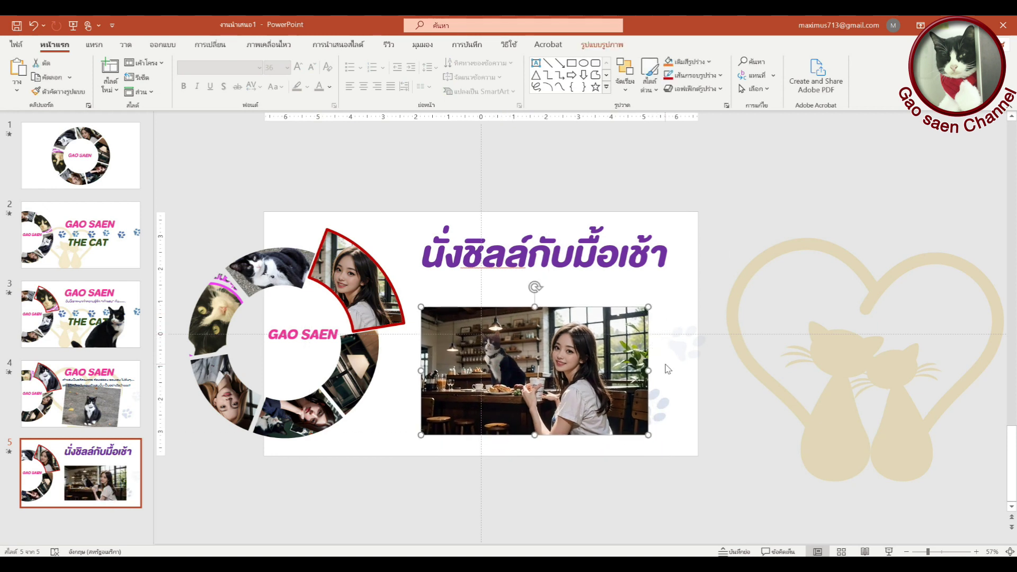
pyautogui.moveTo(535, 286); pyautogui.dragTo(526, 281)
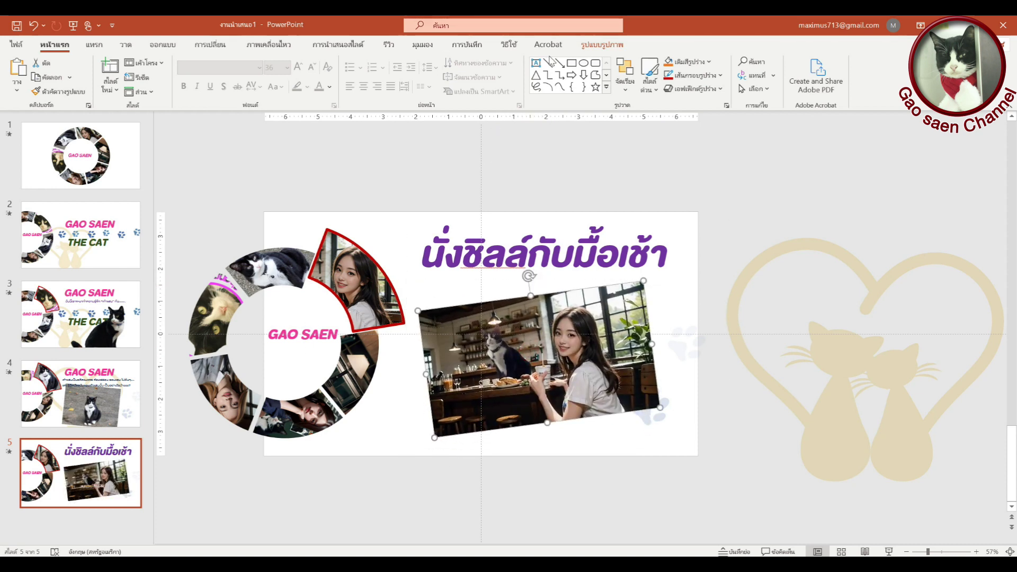
pyautogui.click(603, 44)
pyautogui.click(238, 62)
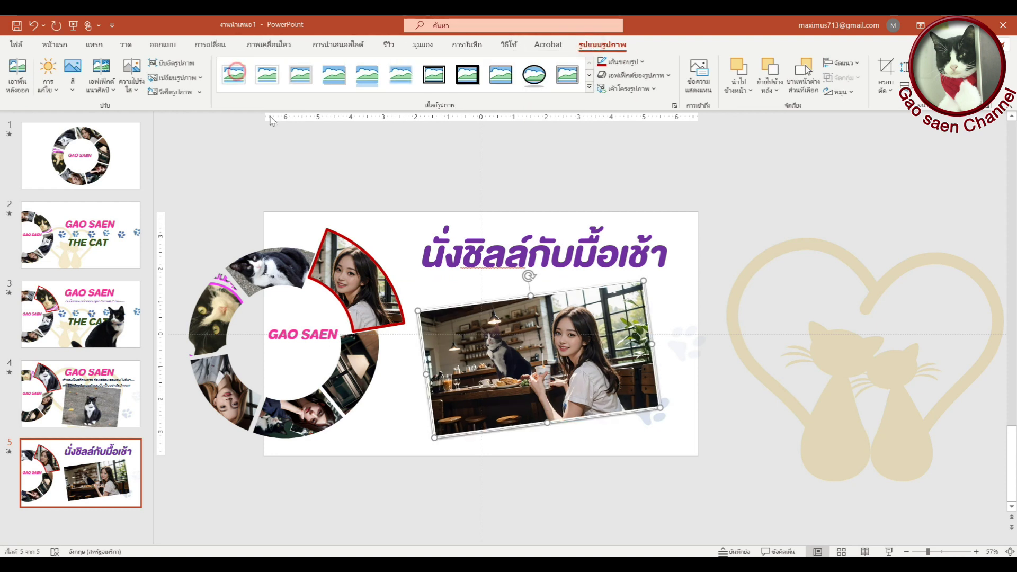
pyautogui.moveTo(418, 311); pyautogui.dragTo(410, 305)
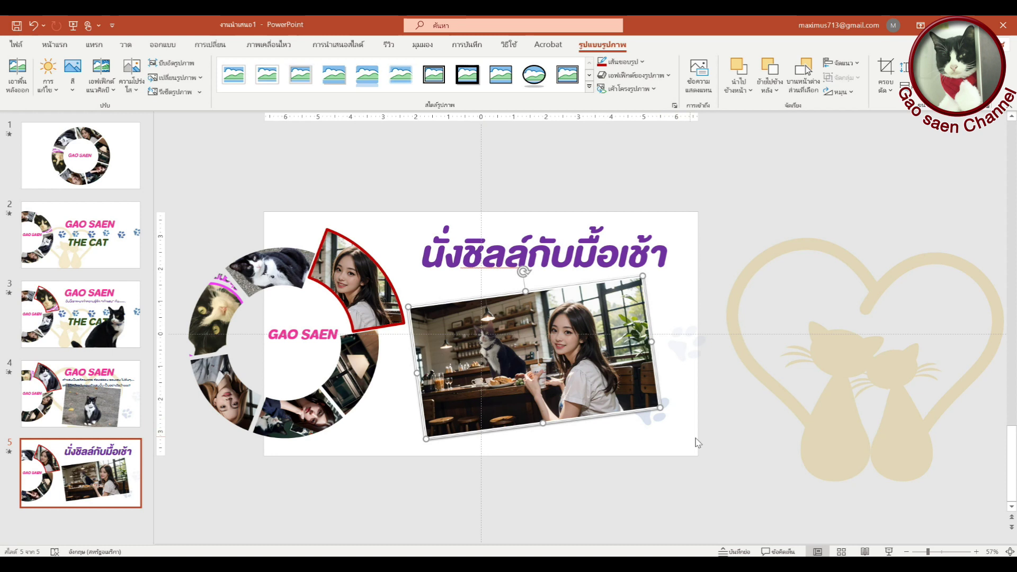
# Delete the heart-and-cats graphic beside the slide and paste in the fish, breakfast plate and donut pictures.
pyautogui.click(736, 454)
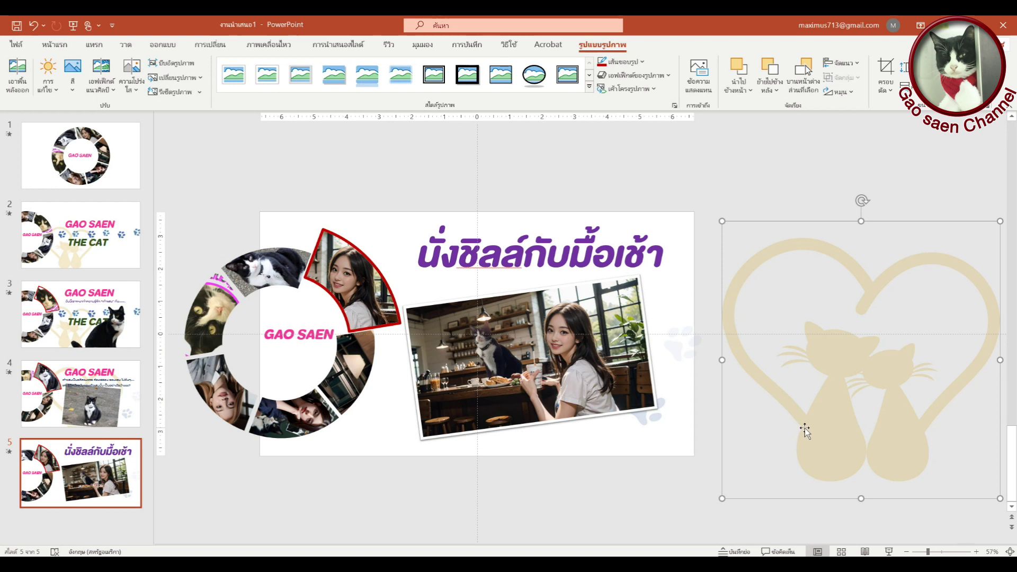
pyautogui.press('Delete')
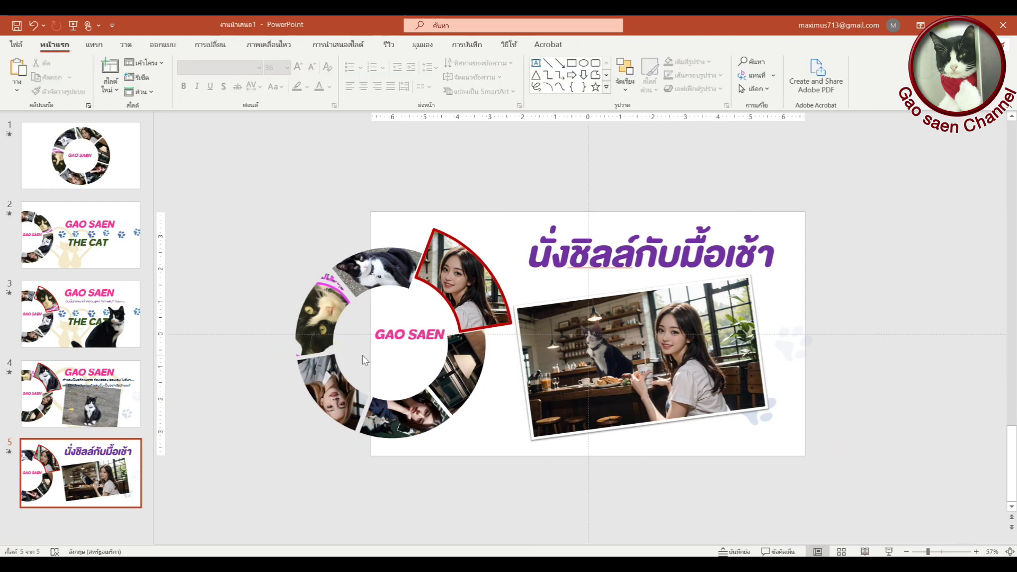
pyautogui.hotkey('ctrl', 'v')
# Spread out the pasted donut, pancake and breakfast plate pictures to reveal the fish skeleton.
pyautogui.moveTo(380, 497); pyautogui.dragTo(653, 526)
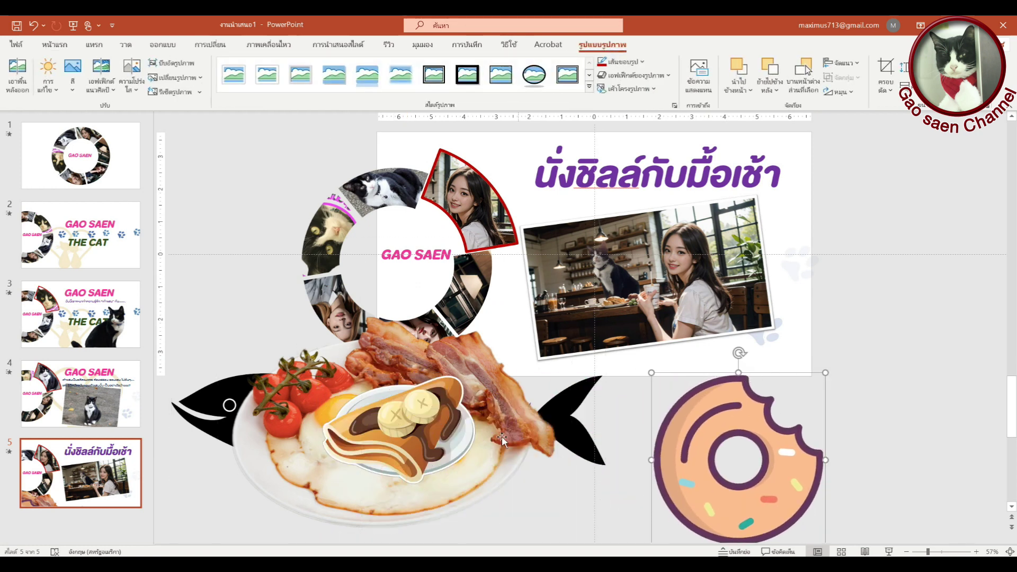
pyautogui.moveTo(409, 430); pyautogui.dragTo(588, 509)
pyautogui.moveTo(360, 318); pyautogui.dragTo(281, 428)
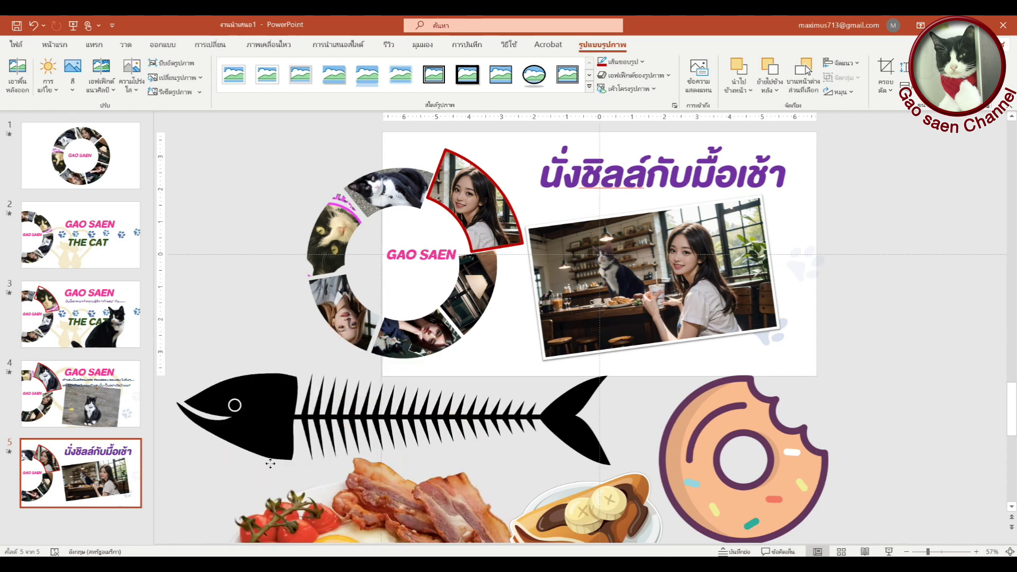
# Shrink the fish skeleton, set it under the café photo, and tilt it slightly clockwise.
pyautogui.moveTo(281, 428); pyautogui.dragTo(282, 386)
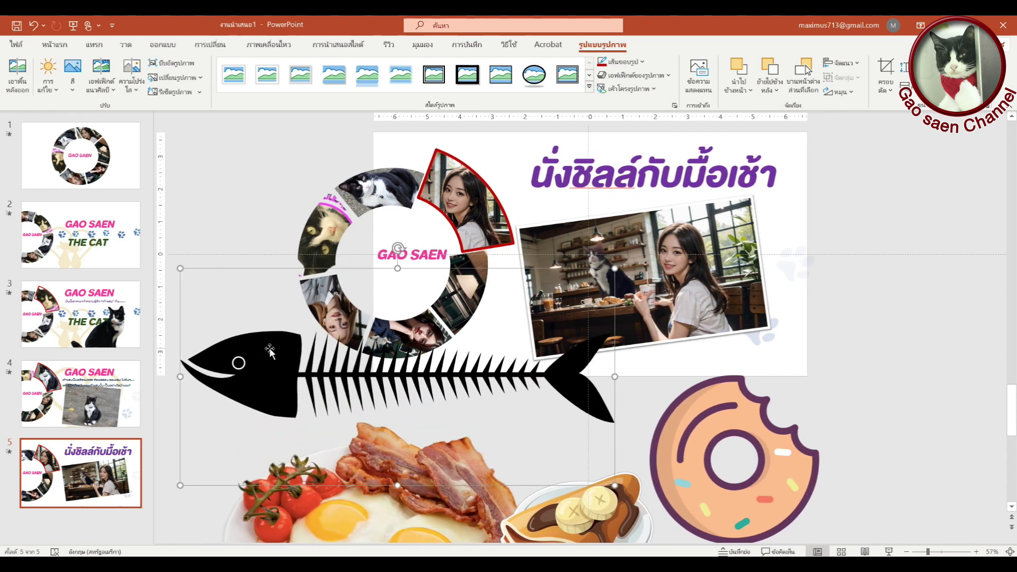
pyautogui.moveTo(177, 268); pyautogui.dragTo(469, 413)
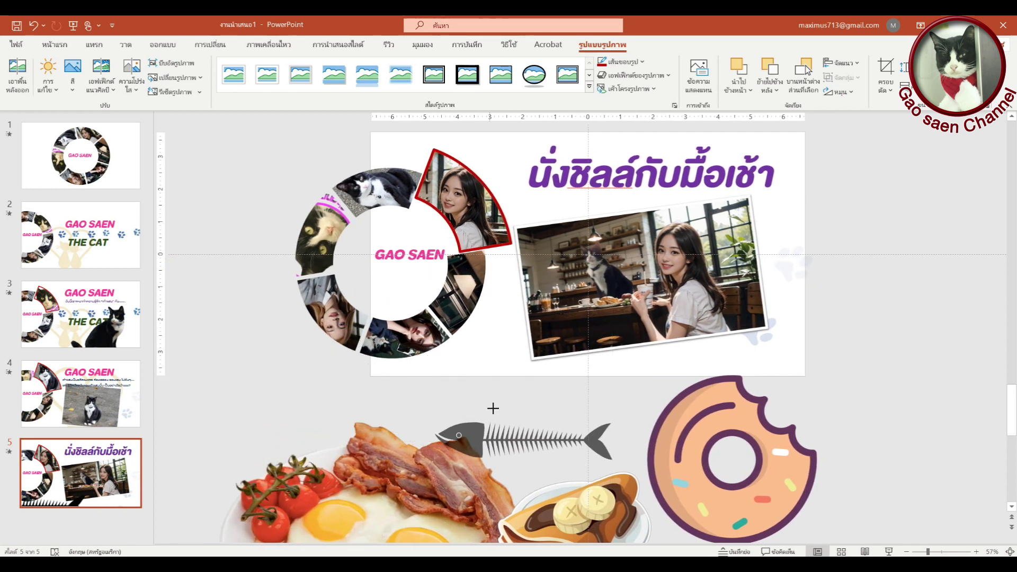
pyautogui.moveTo(521, 439)
pyautogui.mouseDown()
pyautogui.moveTo(522, 457)
pyautogui.moveTo(460, 447)
pyautogui.moveTo(397, 392)
pyautogui.mouseUp()
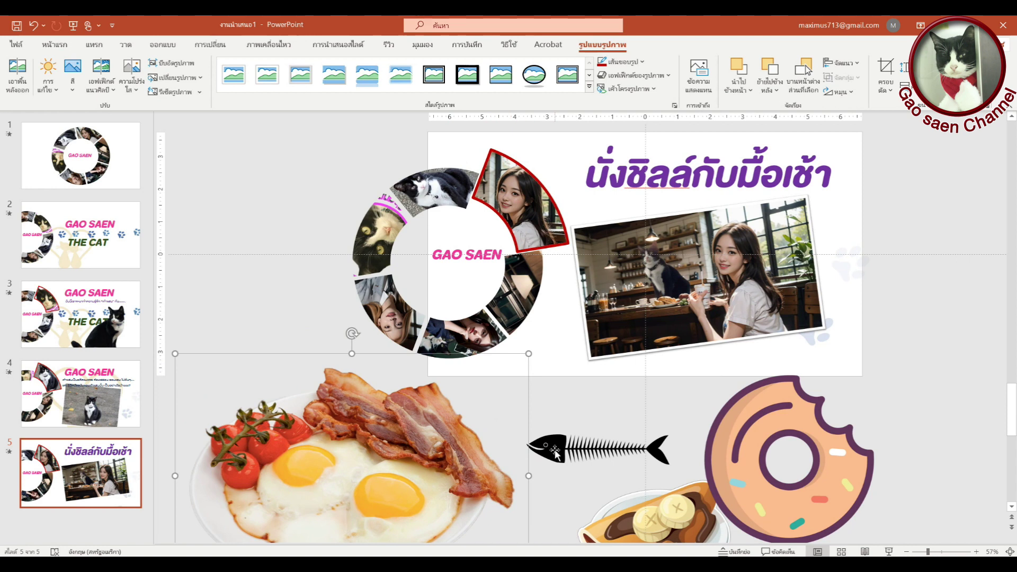
pyautogui.moveTo(554, 453); pyautogui.dragTo(639, 343)
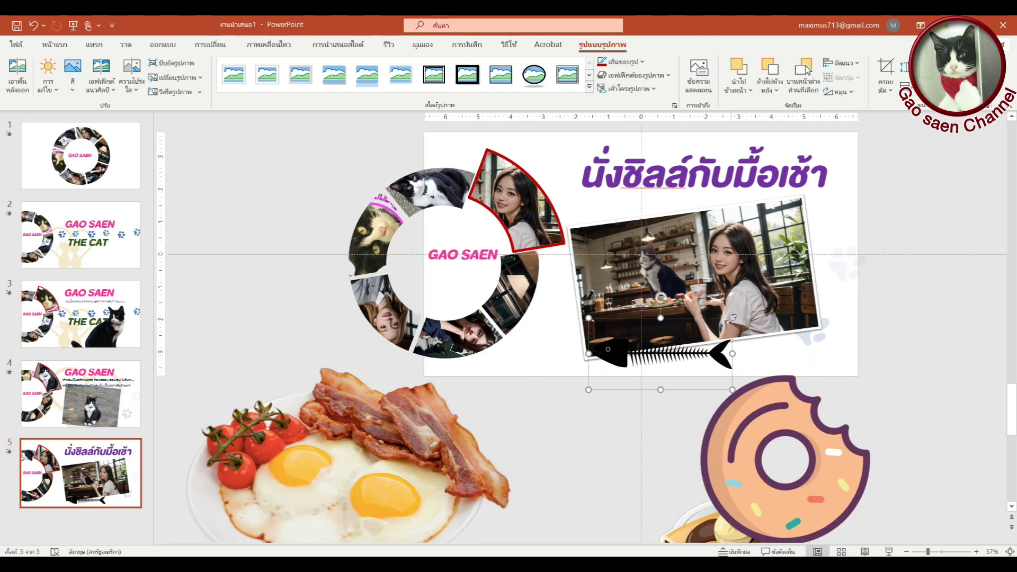
pyautogui.moveTo(663, 297); pyautogui.dragTo(673, 317)
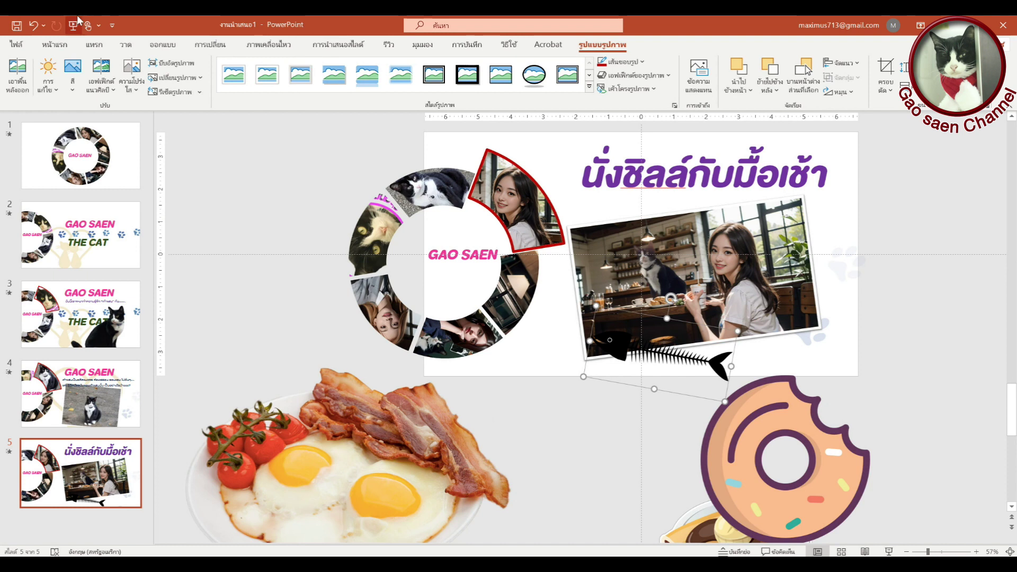
# Recolor the fish skeleton gold using an orange swatch.
pyautogui.click(73, 74)
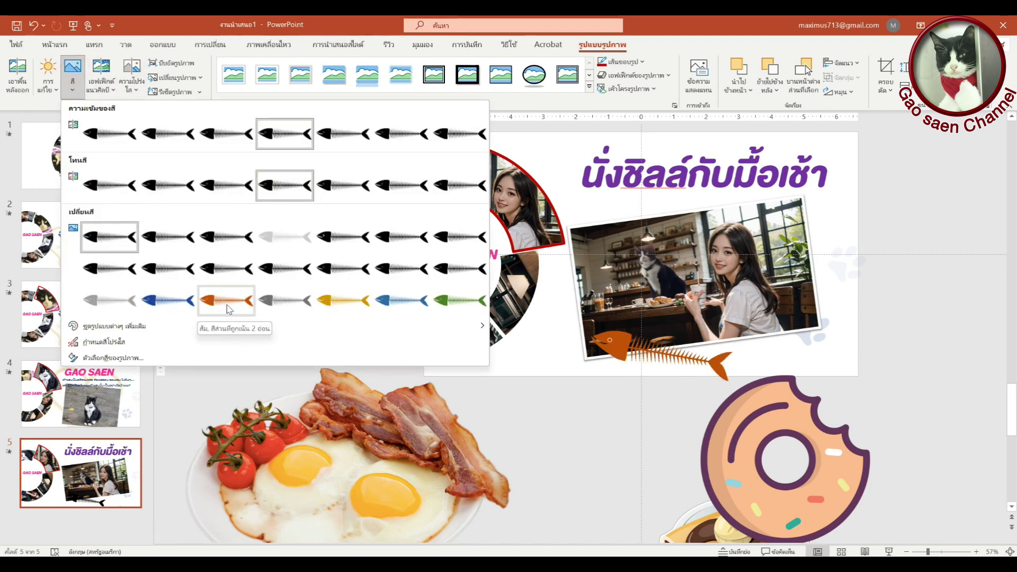
pyautogui.click(333, 305)
pyautogui.click(962, 243)
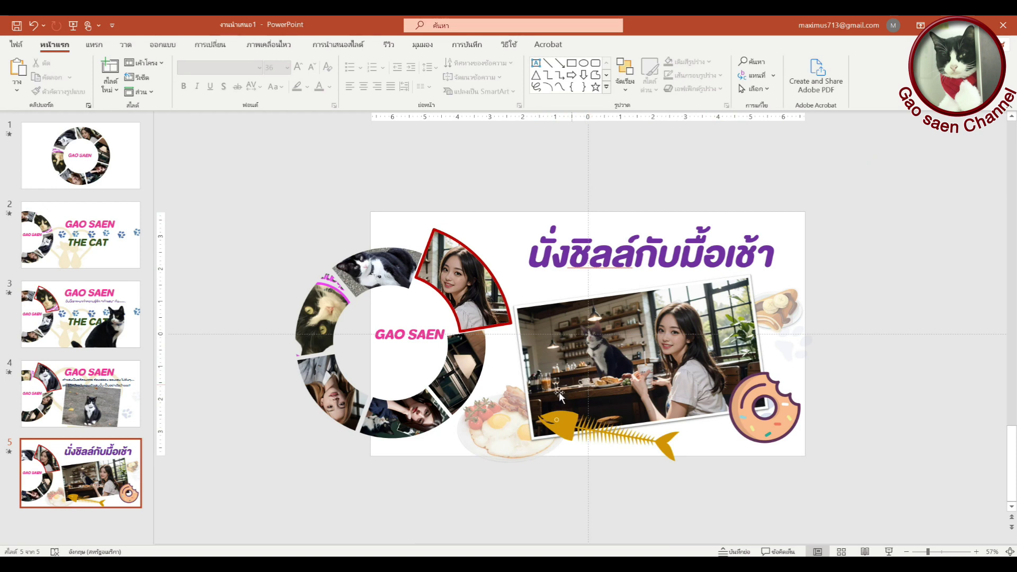
# Select the fried-egg plate, café photo, pancake, fish skeleton and donut pictures together.
pyautogui.click(498, 434)
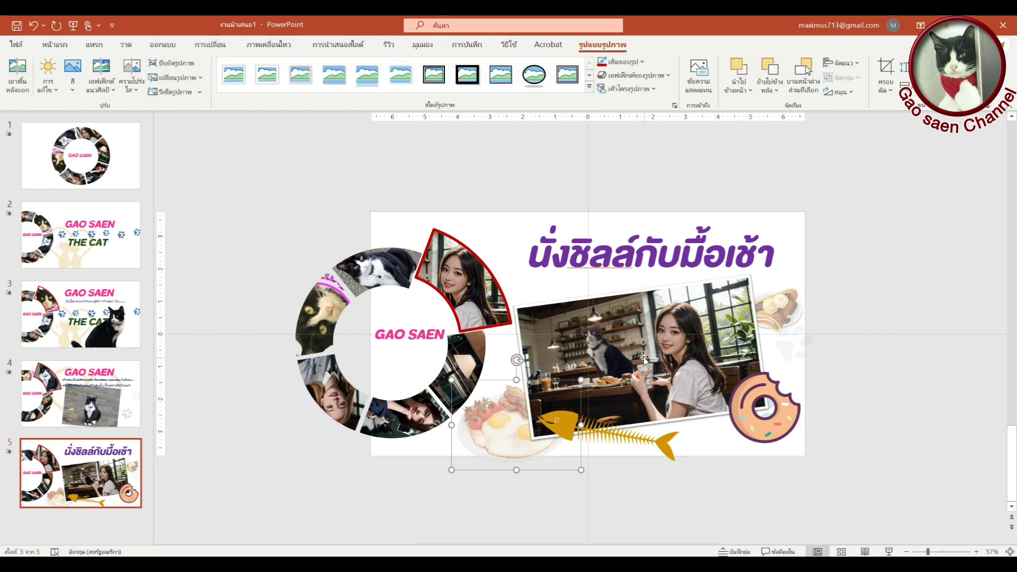
pyautogui.keyDown('shift'); pyautogui.click(635, 326); pyautogui.keyUp('shift')
pyautogui.keyDown('shift'); pyautogui.click(784, 317); pyautogui.keyUp('shift')
pyautogui.keyDown('shift'); pyautogui.click(614, 436); pyautogui.keyUp('shift')
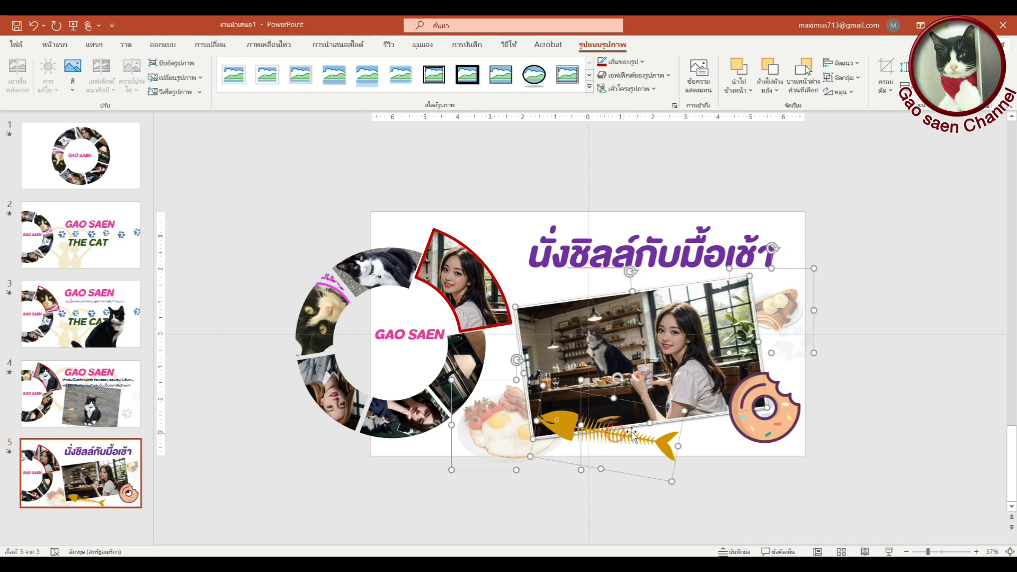
pyautogui.keyDown('shift'); pyautogui.click(757, 428); pyautogui.keyUp('shift')
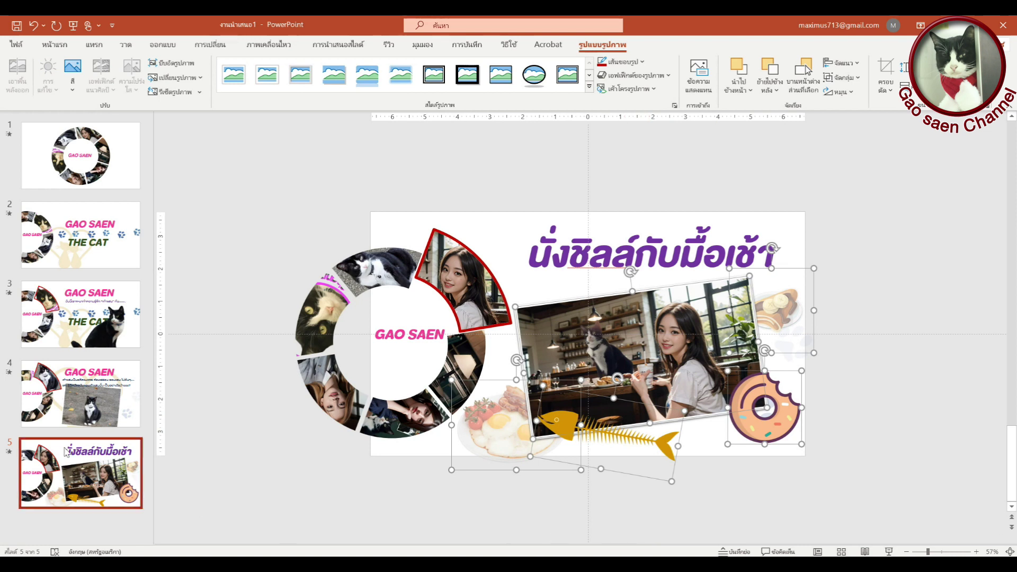
# Paste the pictures onto slide 4, send them to back, and nudge them down below the slide.
pyautogui.click(72, 393)
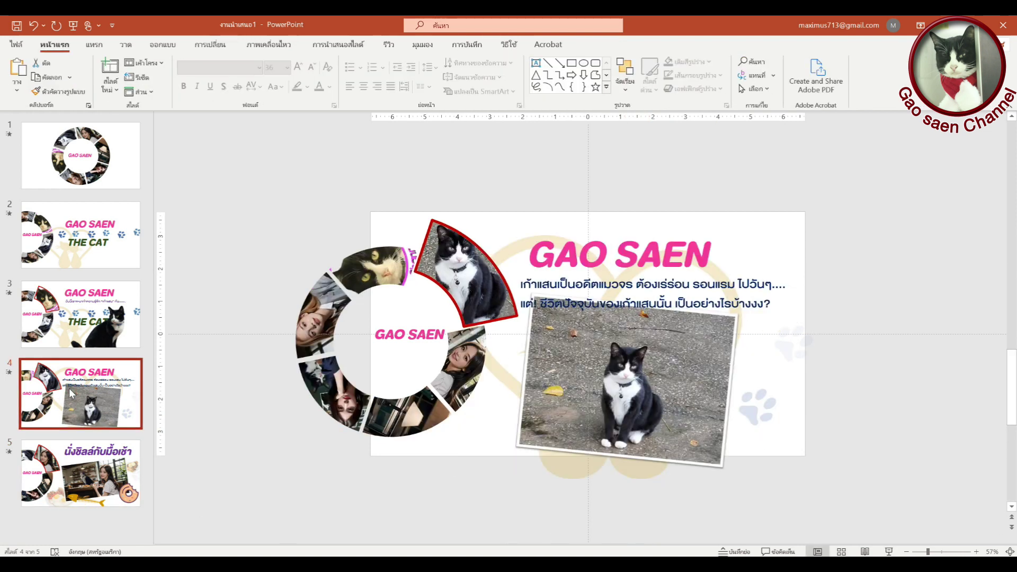
pyautogui.hotkey('ctrl', 'v')
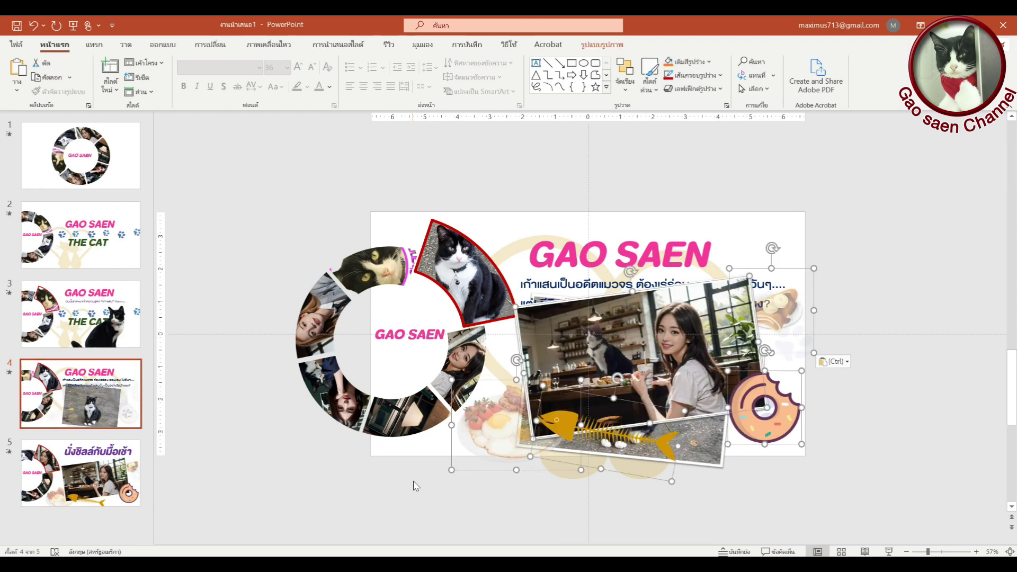
pyautogui.rightClick(627, 370)
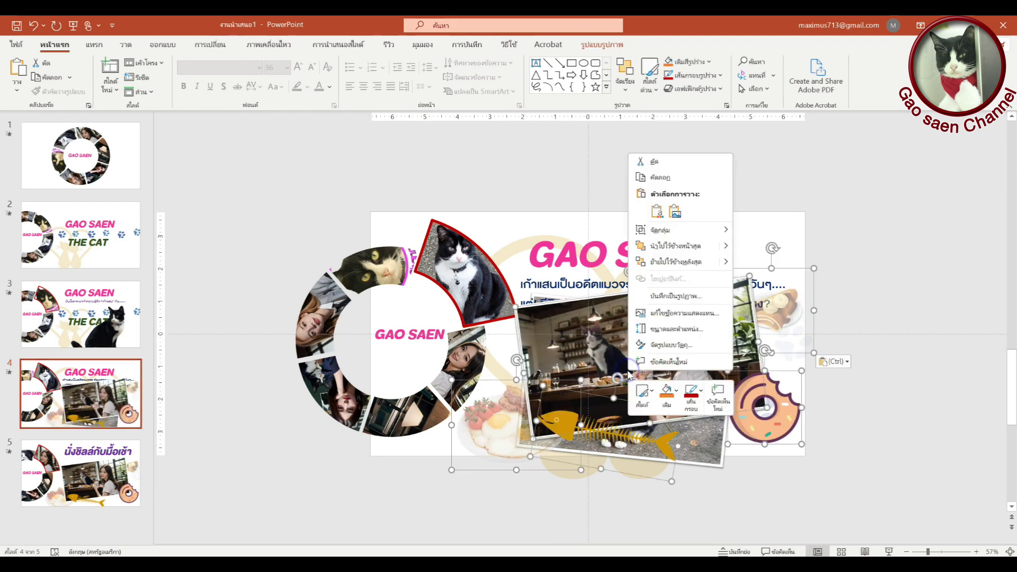
pyautogui.click(690, 263)
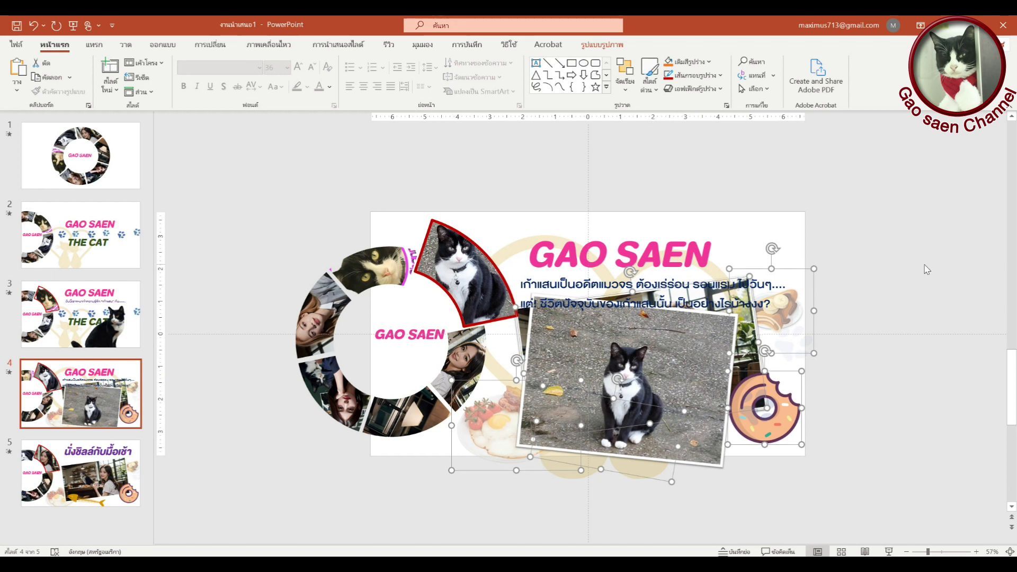
pyautogui.press('Down')
pyautogui.press('Down')
pyautogui.press('Down')
pyautogui.press('Down')
pyautogui.press('Down')
pyautogui.press('Down')
pyautogui.press('Down')
pyautogui.press('Down')
pyautogui.press('Down')
pyautogui.press('Down')
pyautogui.press('Down')
pyautogui.press('Down')
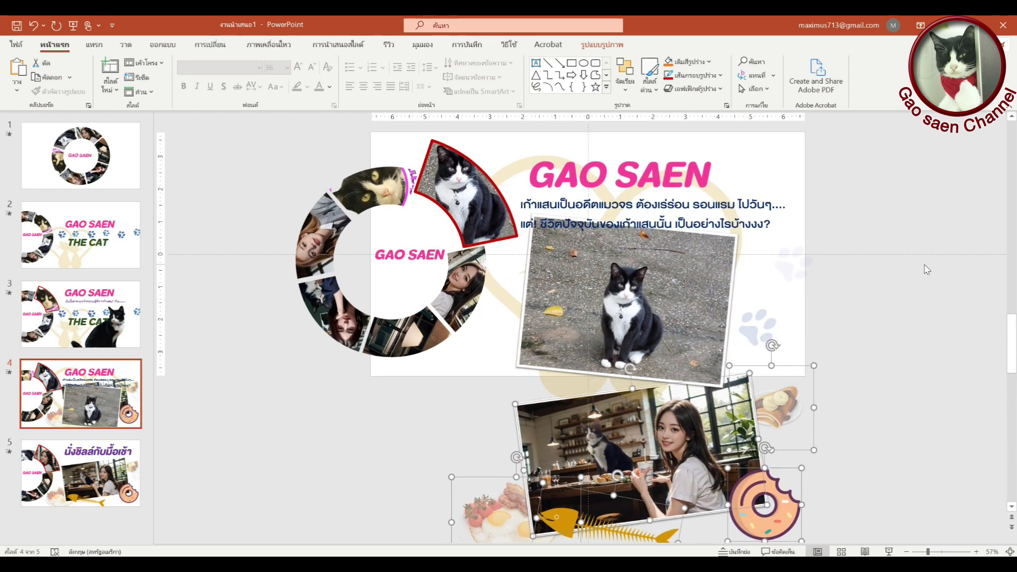
pyautogui.press('Down')
pyautogui.press('Down')
pyautogui.press('Down')
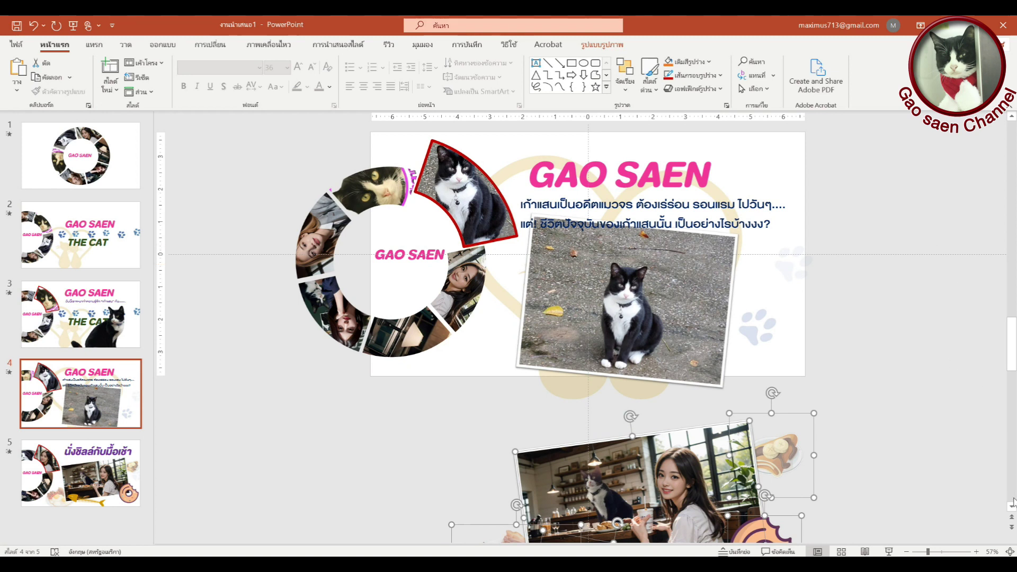
# Move the fish skeleton and fried-egg plate down, rotating the plate a quarter turn clockwise.
pyautogui.scroll(-1, 1012, 502)
pyautogui.scroll(-1, 1013, 503)
pyautogui.scroll(-1, 1013, 508)
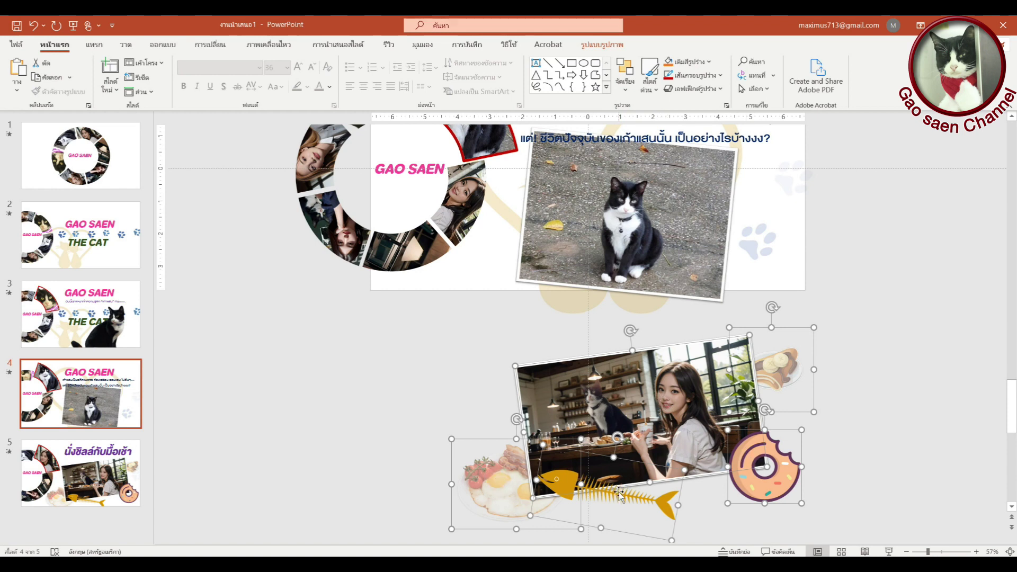
pyautogui.click(473, 398)
pyautogui.click(580, 490)
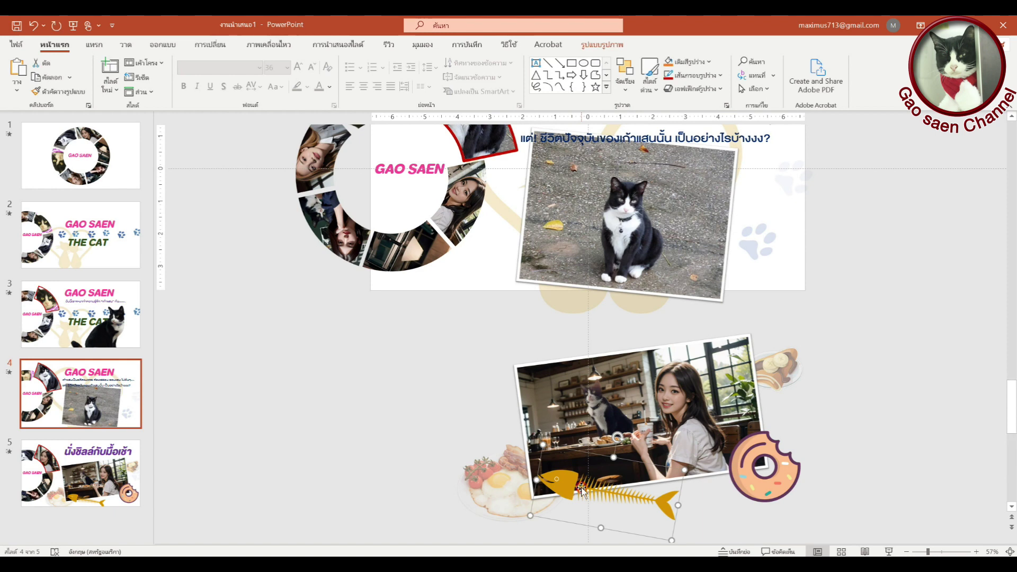
pyautogui.press('Down')
pyautogui.press('Down')
pyautogui.press('Down')
pyautogui.press('Down')
pyautogui.press('Down')
pyautogui.press('Down')
pyautogui.press('Down')
pyautogui.press('Down')
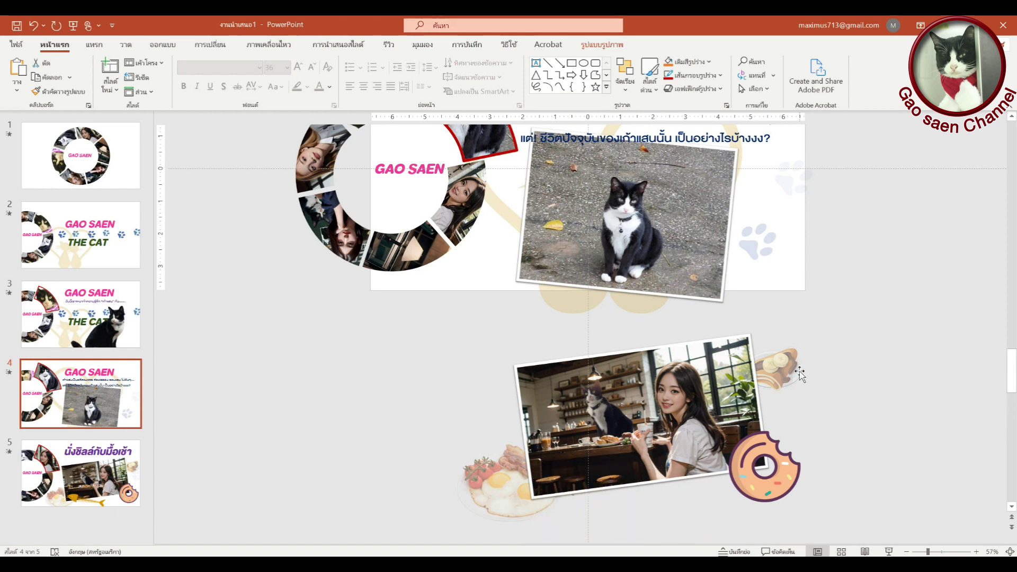
pyautogui.click(800, 374)
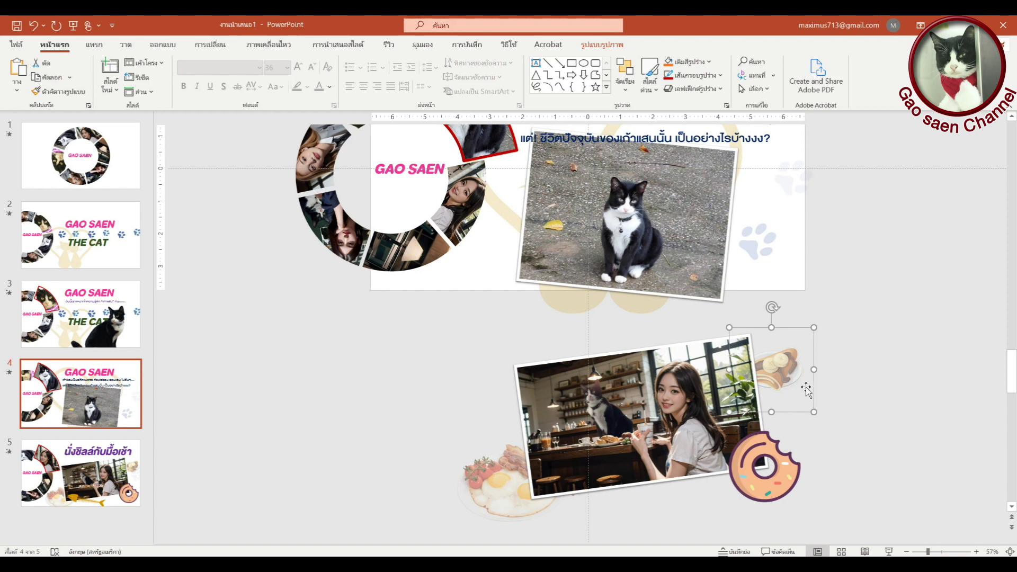
pyautogui.click(506, 480)
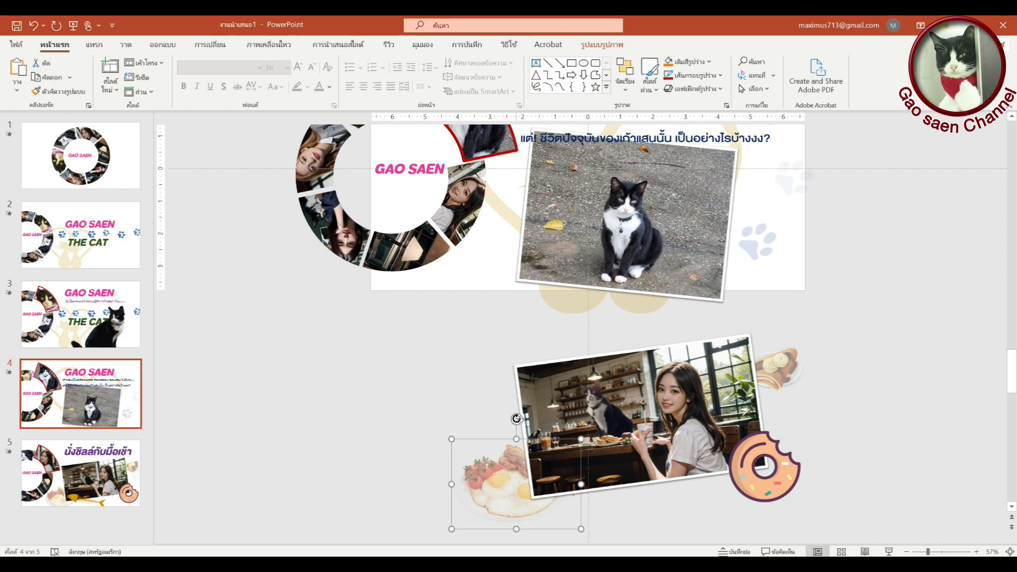
pyautogui.press('Down')
pyautogui.press('Down')
pyautogui.press('Down')
pyautogui.press('Down')
pyautogui.press('Down')
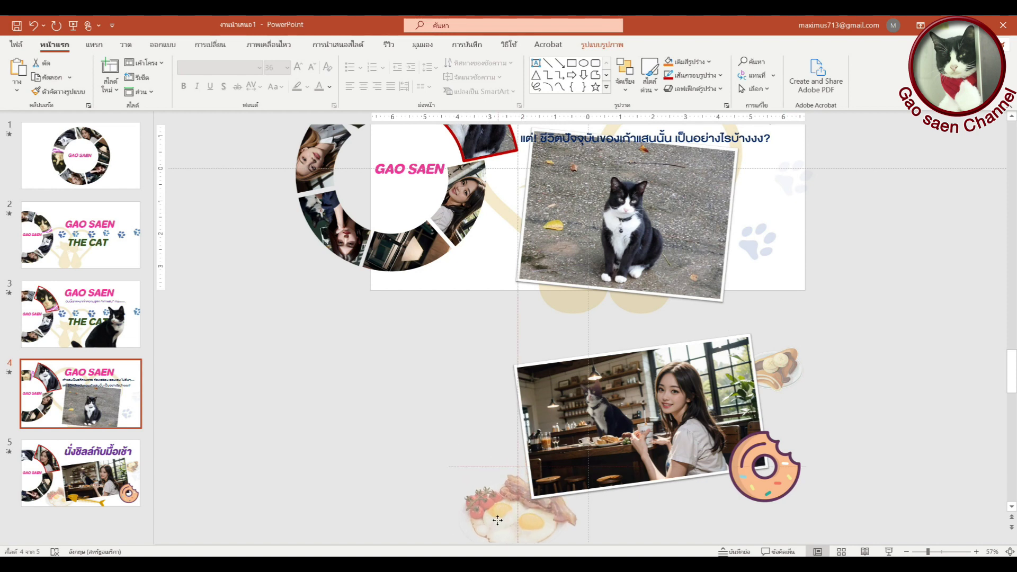
pyautogui.press('Down')
pyautogui.press('Down')
pyautogui.press('Down')
pyautogui.press('Down')
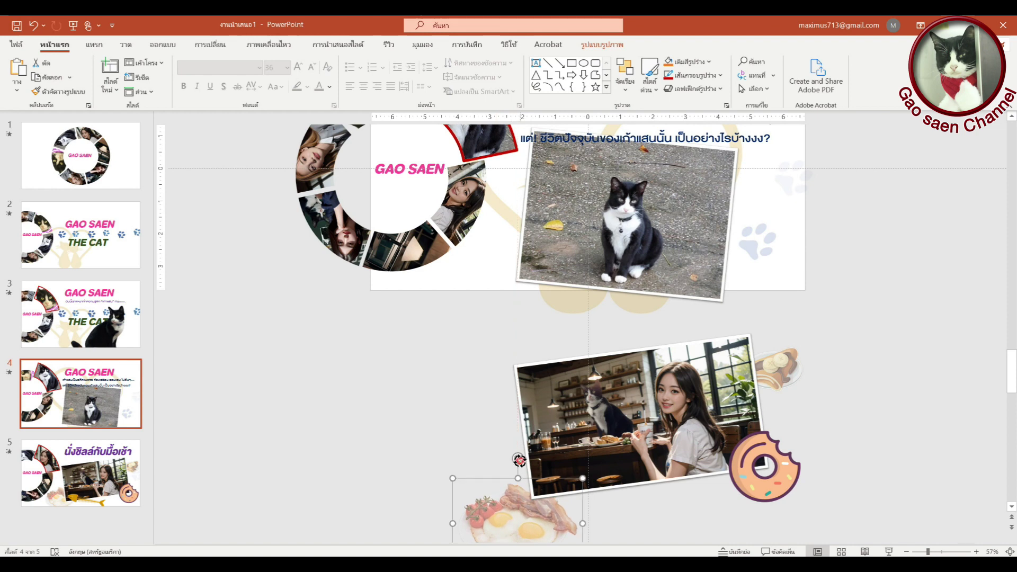
pyautogui.moveTo(519, 460); pyautogui.dragTo(560, 499)
# Move the donut down and tilt it clockwise about 25°.
pyautogui.click(779, 483)
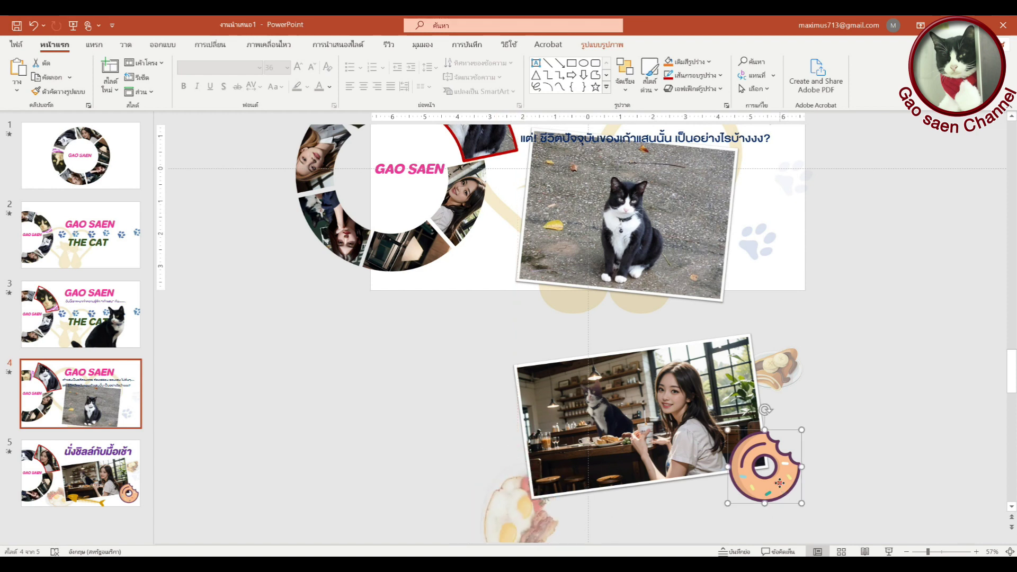
pyautogui.press('Down')
pyautogui.press('Down')
pyautogui.press('Down')
pyautogui.press('Down')
pyautogui.press('Down')
pyautogui.press('Down')
pyautogui.press('Down')
pyautogui.press('Down')
pyautogui.press('Down')
pyautogui.press('Down')
pyautogui.press('Down')
pyautogui.press('Down')
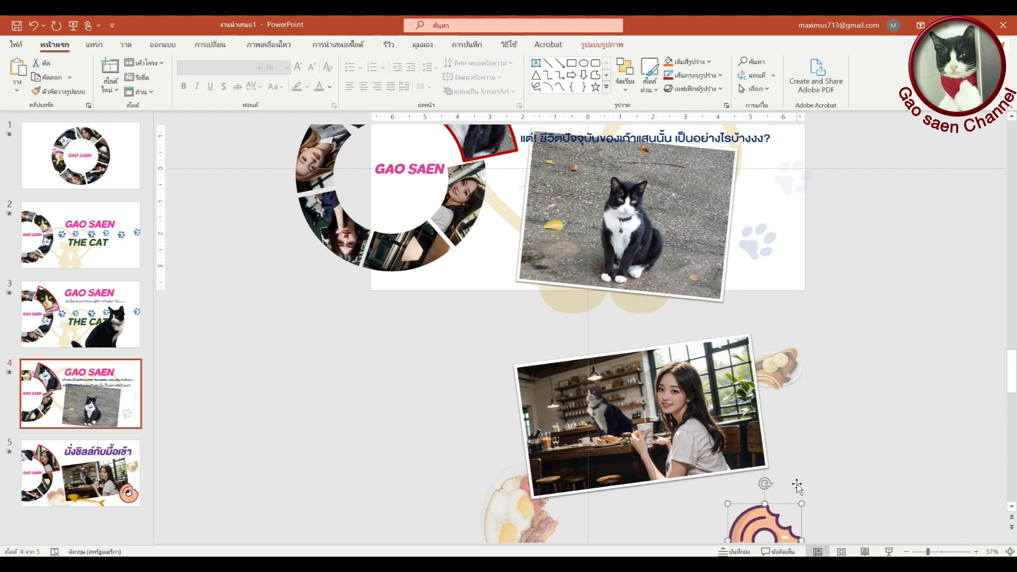
pyautogui.click(1012, 507)
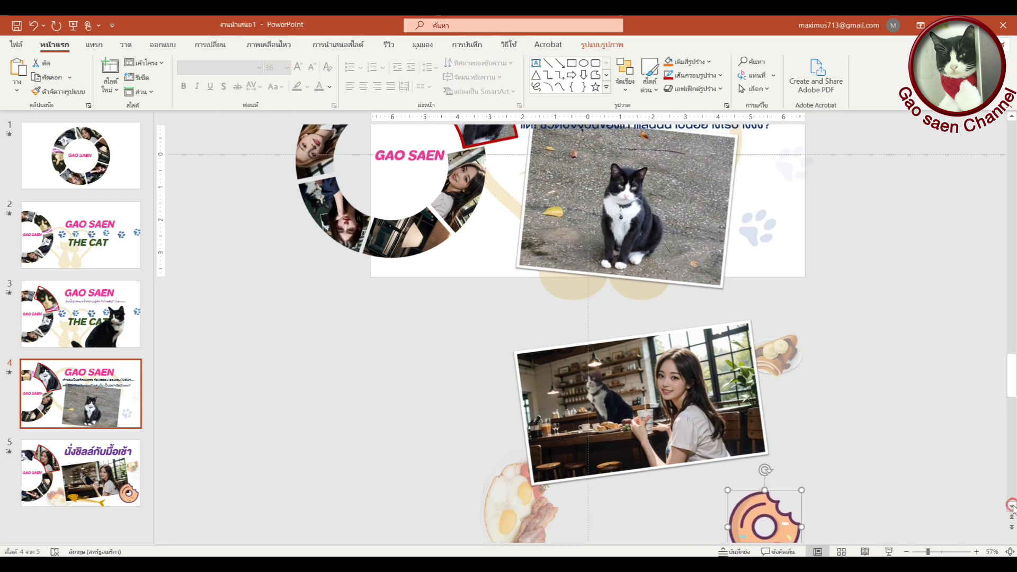
pyautogui.press('Down')
pyautogui.press('Down')
pyautogui.press('Down')
pyautogui.press('Down')
pyautogui.press('Down')
pyautogui.press('Down')
pyautogui.press('Down')
pyautogui.press('Down')
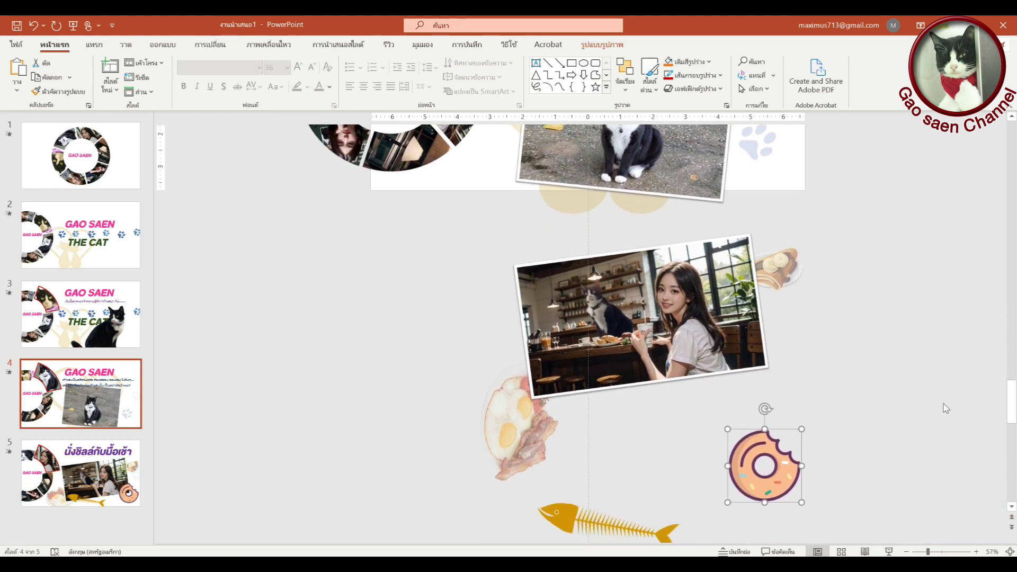
pyautogui.moveTo(764, 408); pyautogui.dragTo(878, 520)
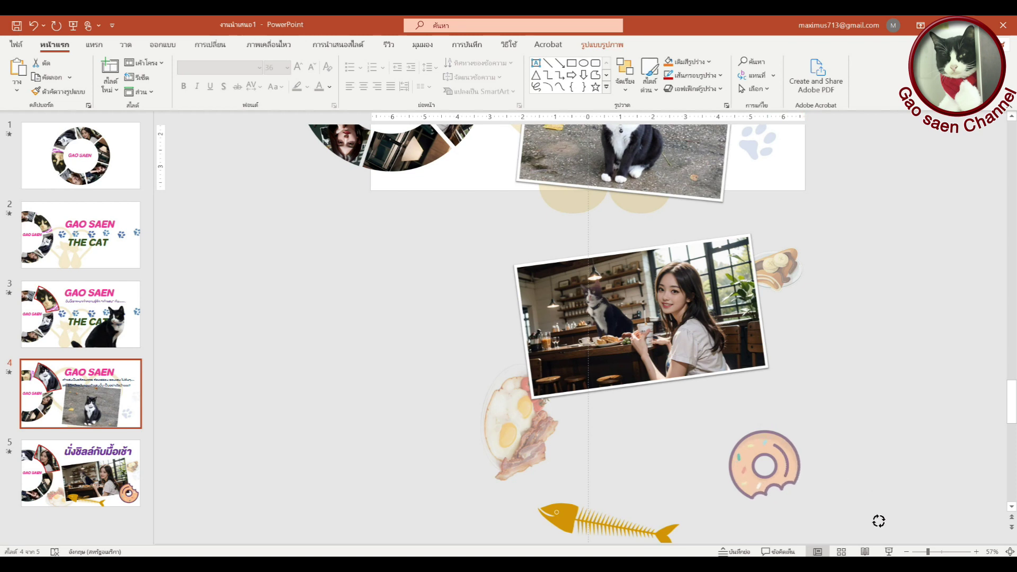
# Tuck the pancake under the café photo's bottom-right corner, then rotate the café photo.
pyautogui.click(804, 274)
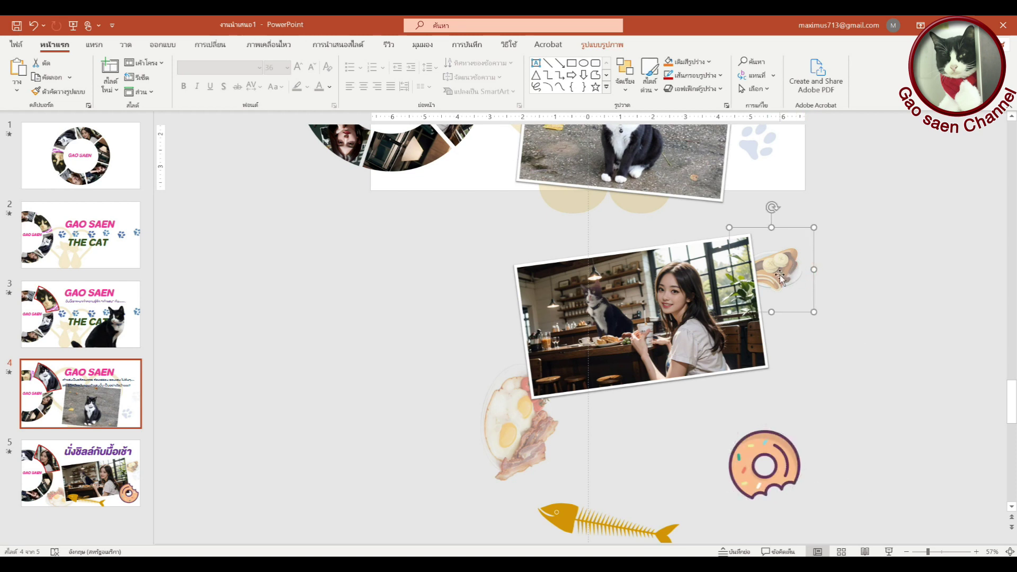
pyautogui.moveTo(777, 244); pyautogui.dragTo(776, 370)
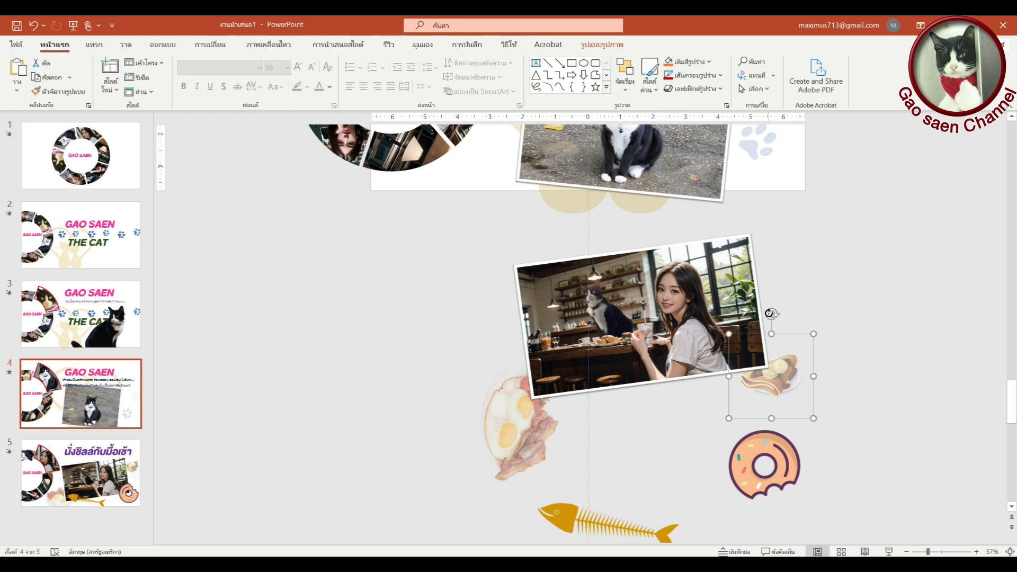
pyautogui.moveTo(769, 313); pyautogui.dragTo(733, 399)
pyautogui.click(651, 306)
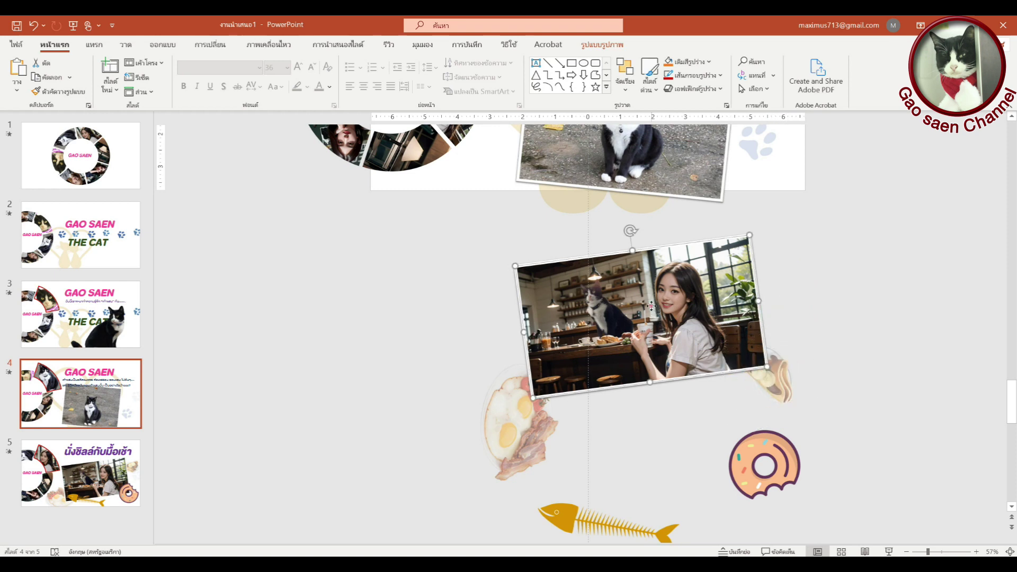
pyautogui.moveTo(631, 231)
pyautogui.mouseDown()
pyautogui.moveTo(551, 337)
pyautogui.moveTo(610, 428)
pyautogui.mouseUp()
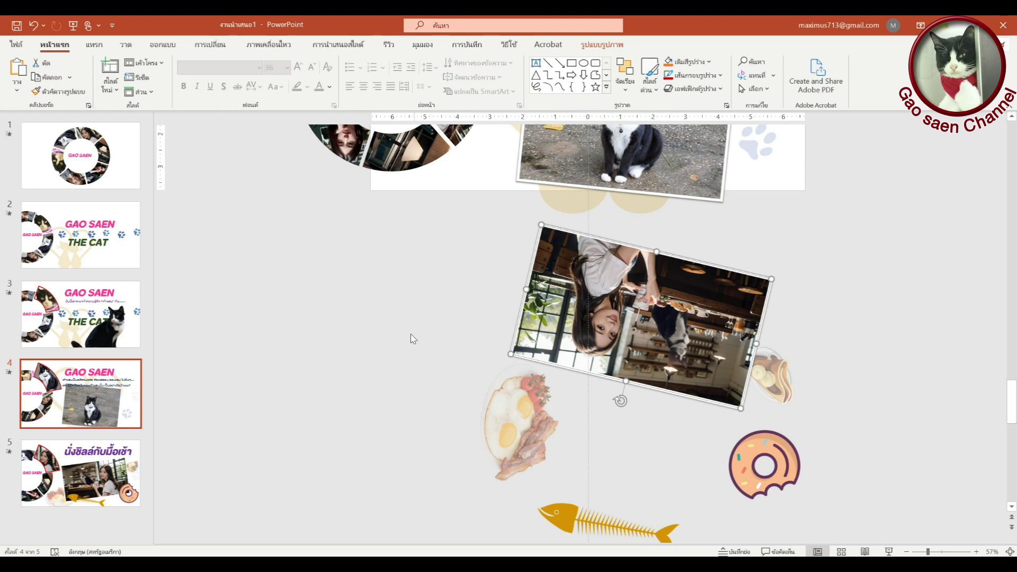
# Duplicate slide 5 as a new slide 6.
pyautogui.click(88, 489)
pyautogui.rightClick(87, 485)
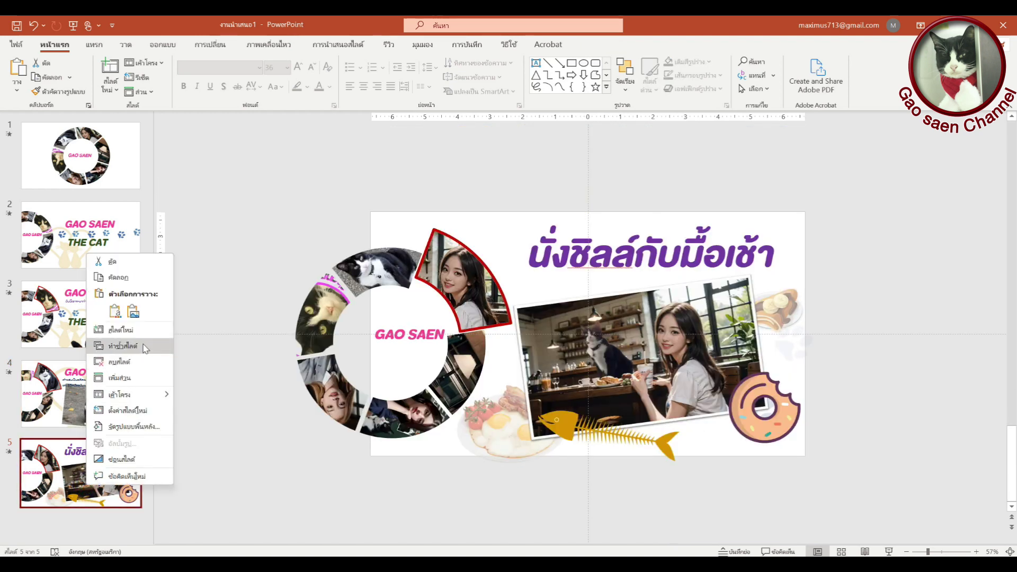
pyautogui.click(122, 346)
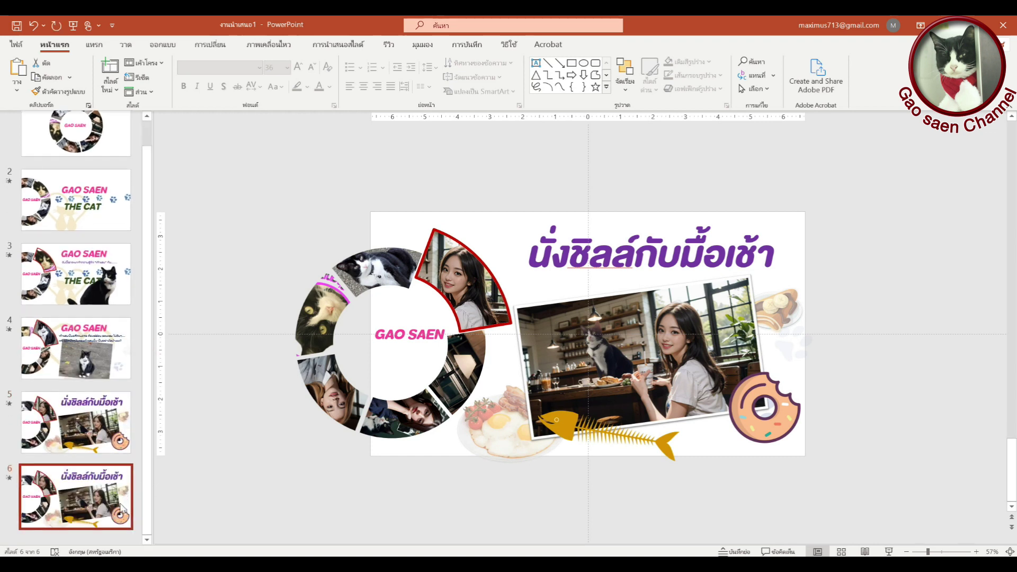
# On slide 6, delete the café photo, fish skeleton, breakfast plate, donut and crepe plate.
pyautogui.click(649, 362)
pyautogui.press('Delete')
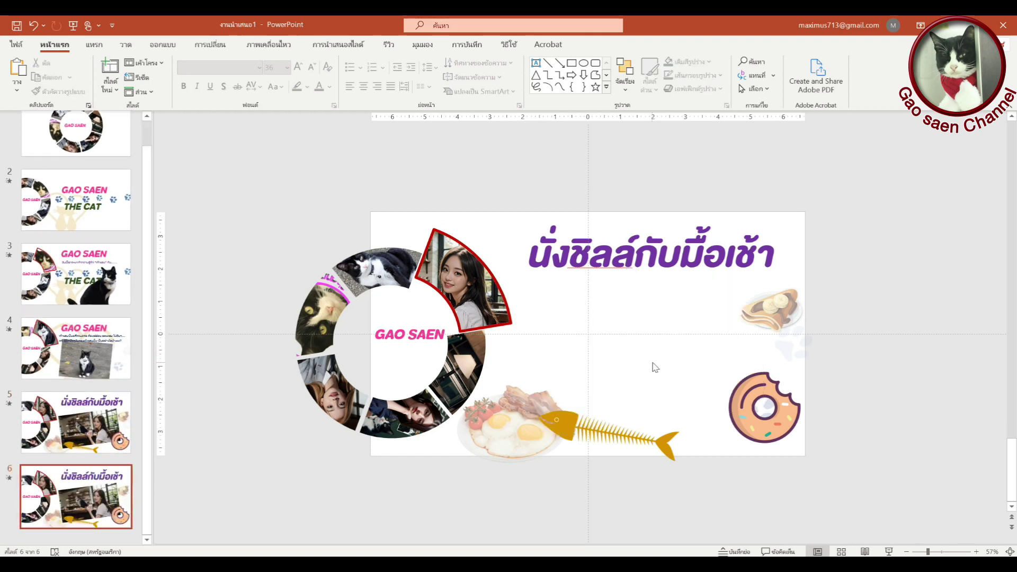
pyautogui.click(578, 424)
pyautogui.press('Delete')
pyautogui.click(522, 426)
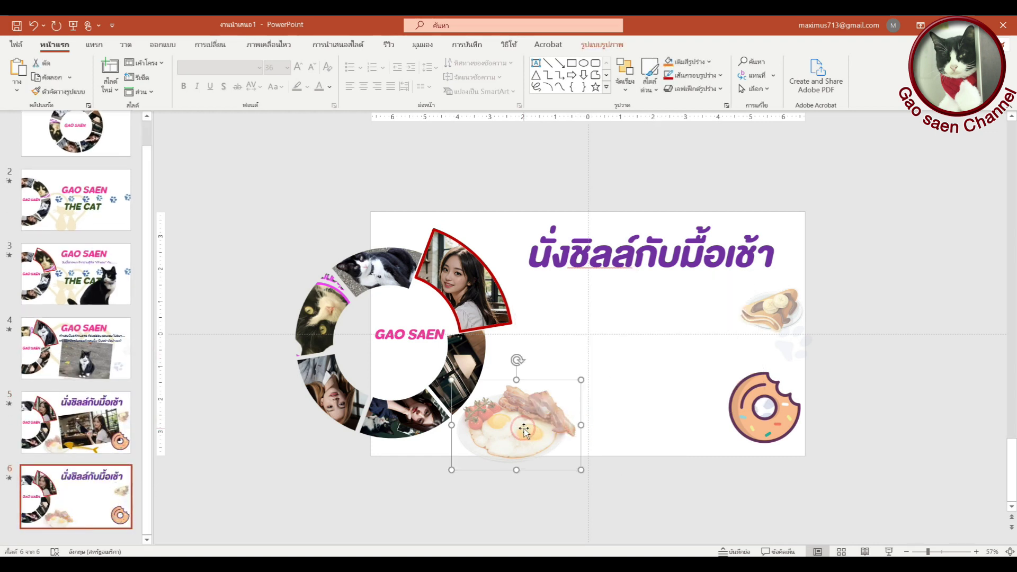
pyautogui.press('Delete')
pyautogui.click(750, 409)
pyautogui.press('Delete')
pyautogui.click(778, 339)
pyautogui.press('Delete')
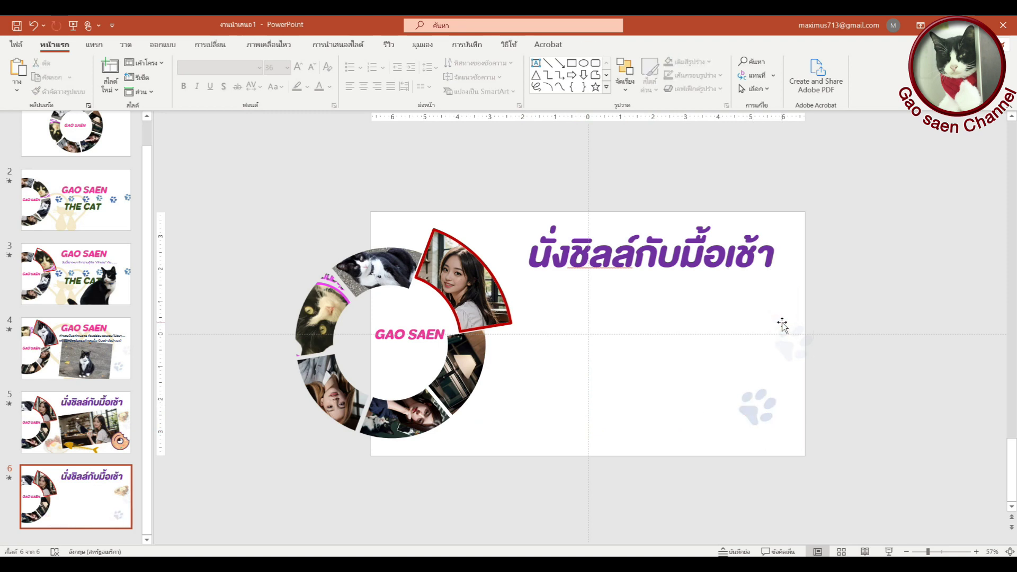
pyautogui.click(757, 420)
pyautogui.click(887, 333)
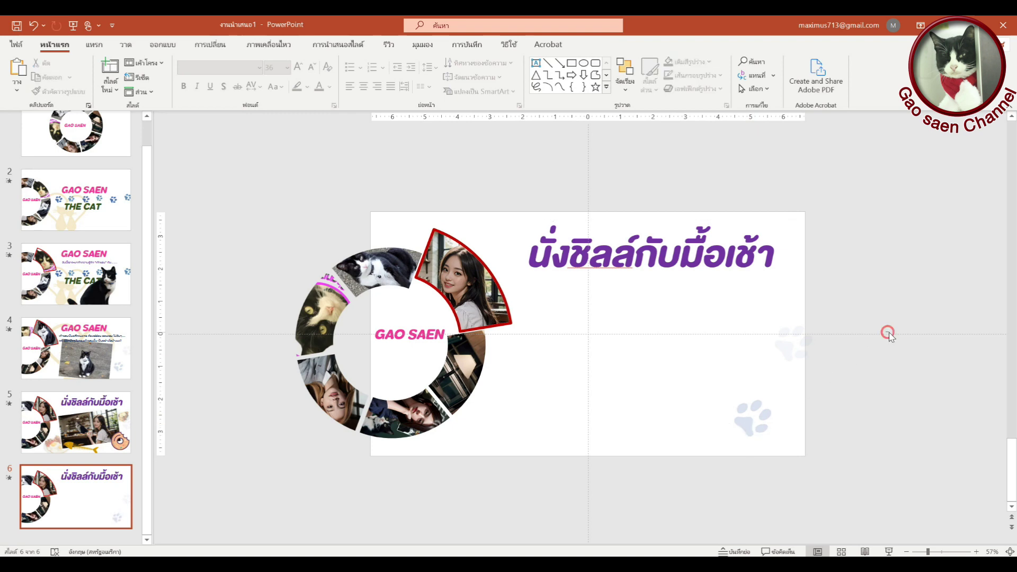
# Delete all six photo segments of slide 6's ring, then go to slide 2.
pyautogui.click(479, 315)
pyautogui.press('Delete')
pyautogui.click(450, 381)
pyautogui.press('Delete')
pyautogui.click(411, 410)
pyautogui.press('Delete')
pyautogui.click(345, 394)
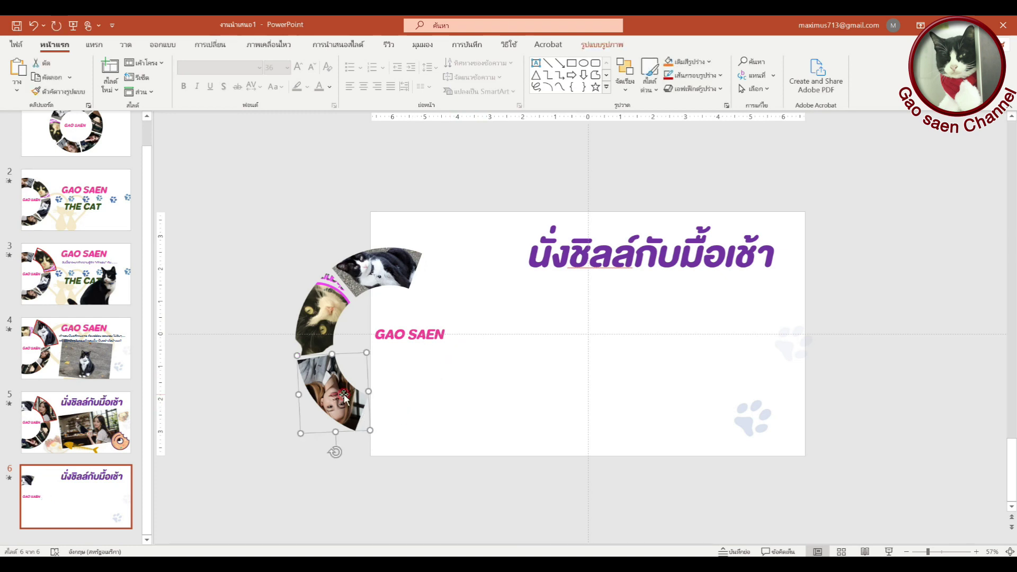
pyautogui.press('Delete')
pyautogui.click(322, 326)
pyautogui.press('Delete')
pyautogui.click(382, 267)
pyautogui.press('Delete')
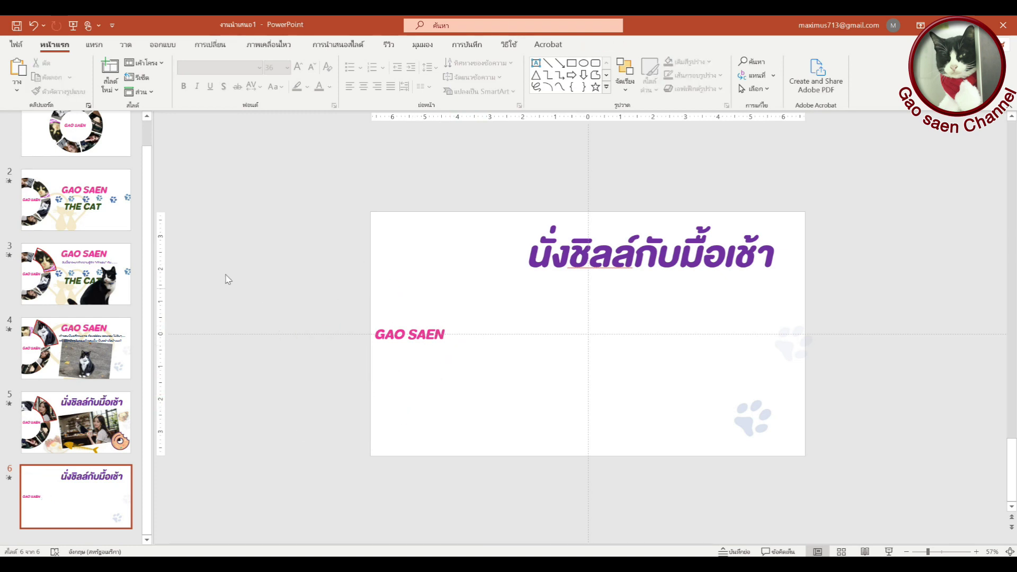
pyautogui.click(64, 183)
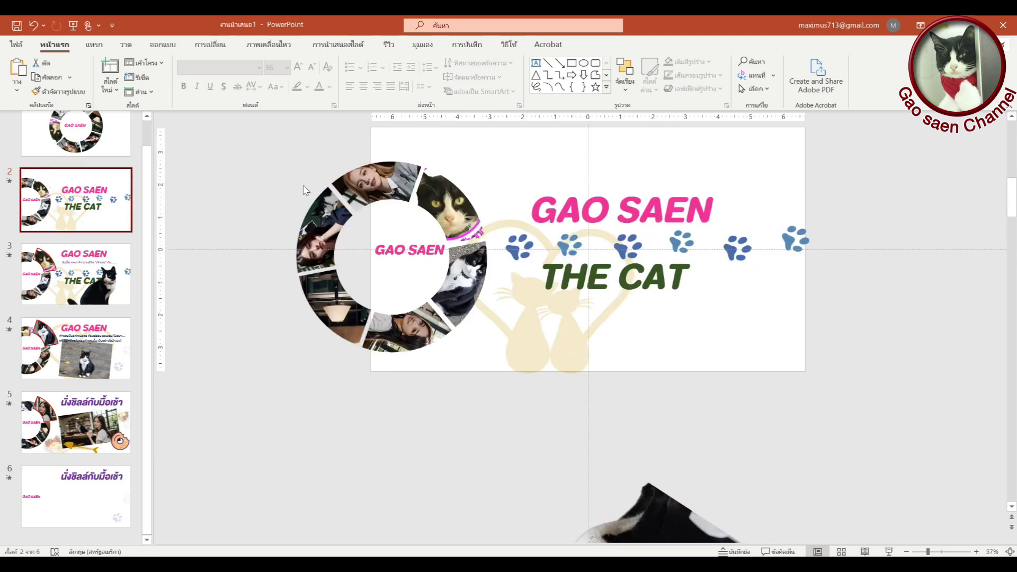
# Select all six photo segments of slide 2's ring and paste them onto slide 6.
pyautogui.click(362, 193)
pyautogui.keyDown('shift'); pyautogui.click(444, 204); pyautogui.keyUp('shift')
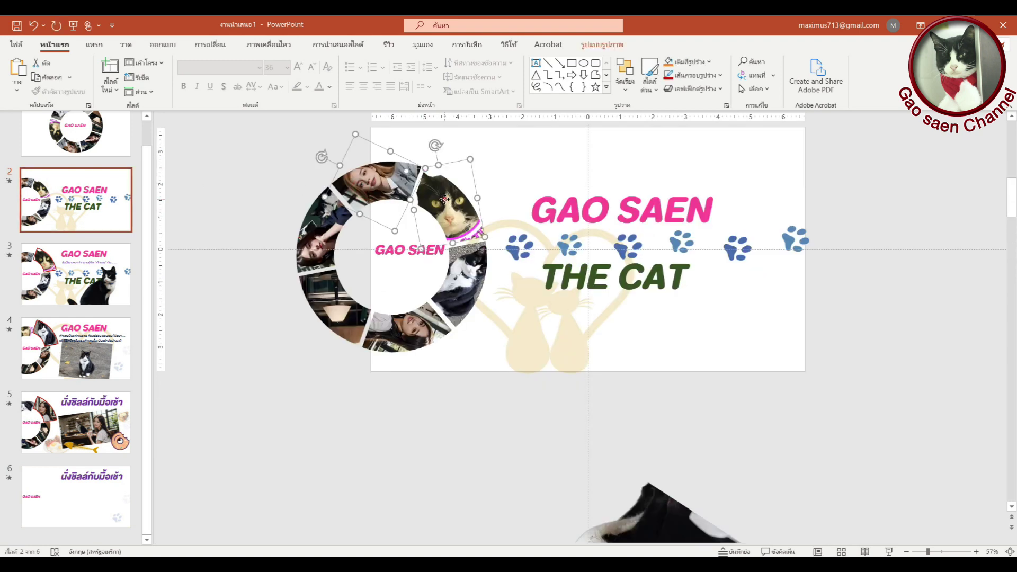
pyautogui.keyDown('shift'); pyautogui.click(456, 267); pyautogui.keyUp('shift')
pyautogui.keyDown('shift'); pyautogui.click(423, 323); pyautogui.keyUp('shift')
pyautogui.keyDown('shift'); pyautogui.click(351, 307); pyautogui.keyUp('shift')
pyautogui.keyDown('shift'); pyautogui.click(329, 256); pyautogui.keyUp('shift')
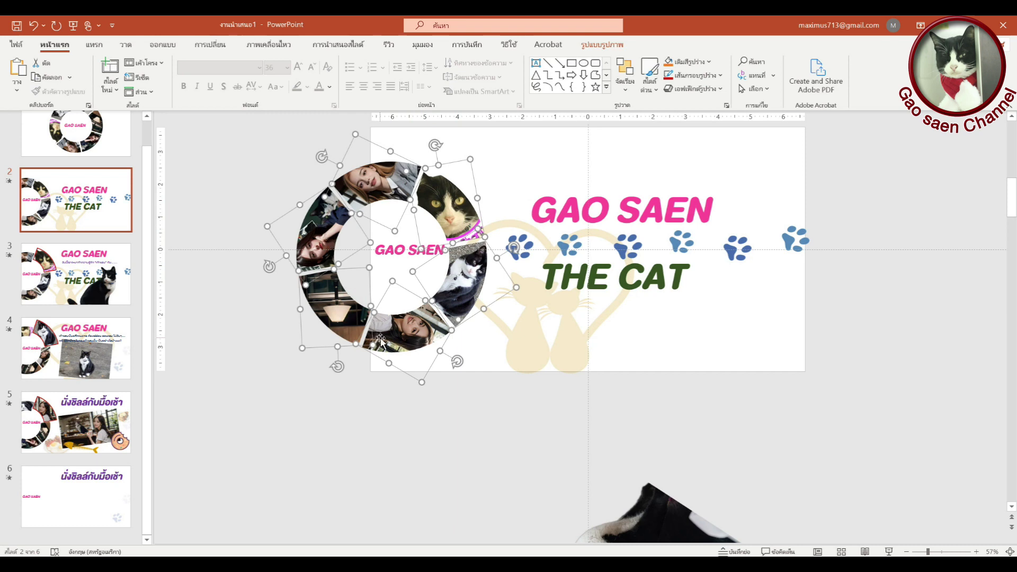
pyautogui.click(80, 490)
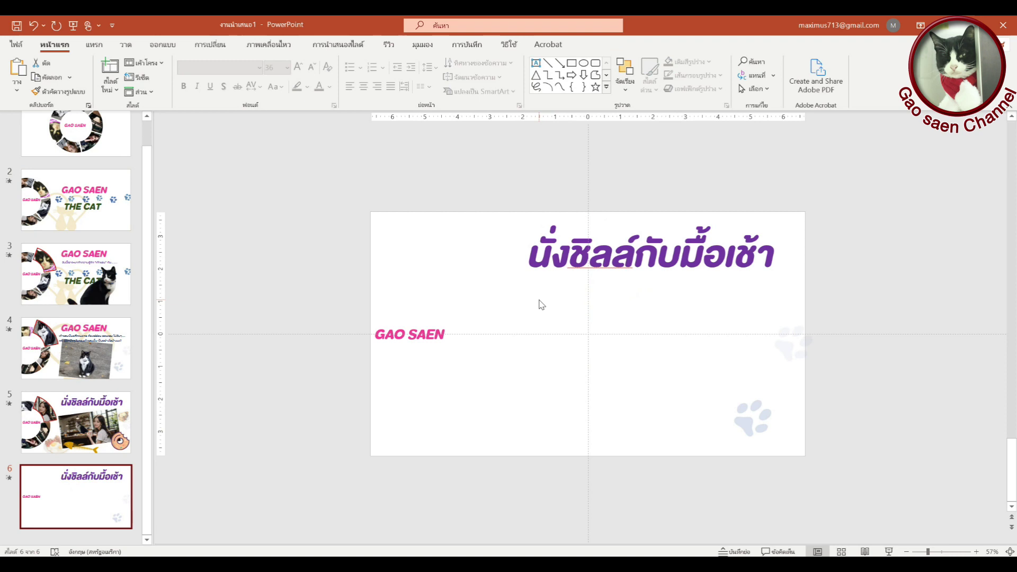
pyautogui.hotkey('ctrl', 'v')
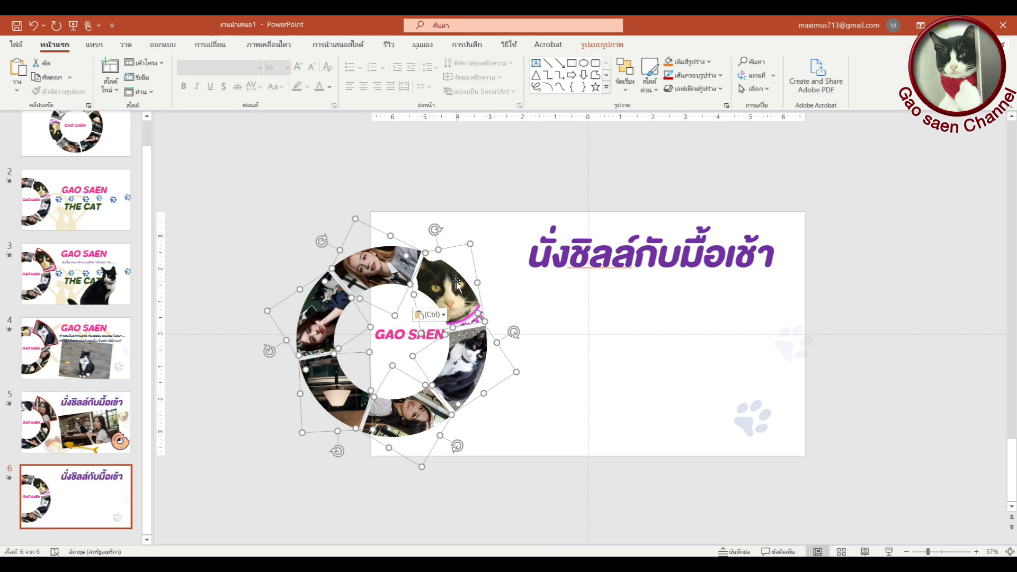
# Group the slide 6 ring pieces and rotate the group to a new angle.
pyautogui.rightClick(434, 273)
pyautogui.moveTo(477, 351)
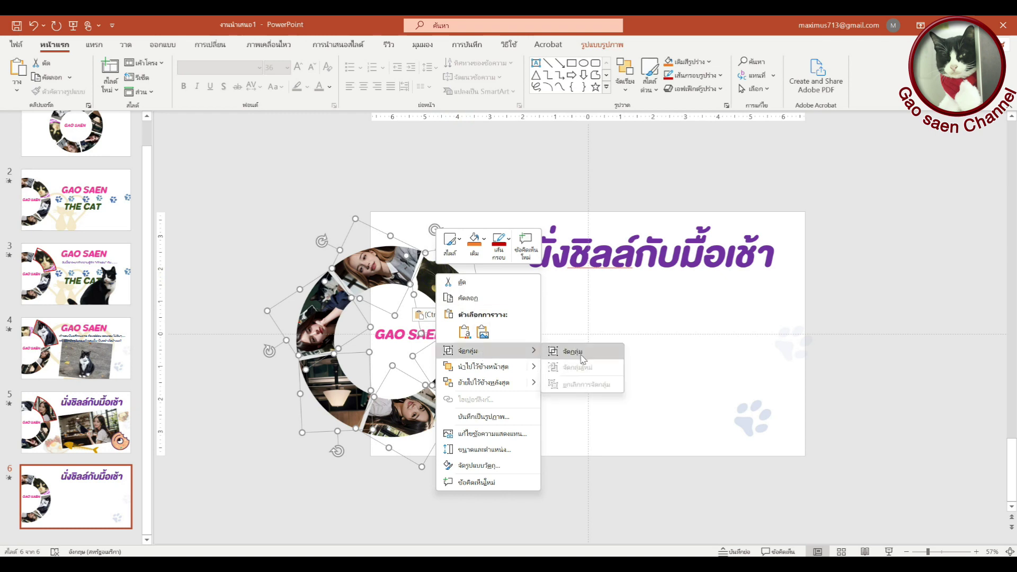
pyautogui.click(573, 352)
pyautogui.moveTo(393, 210); pyautogui.dragTo(404, 392)
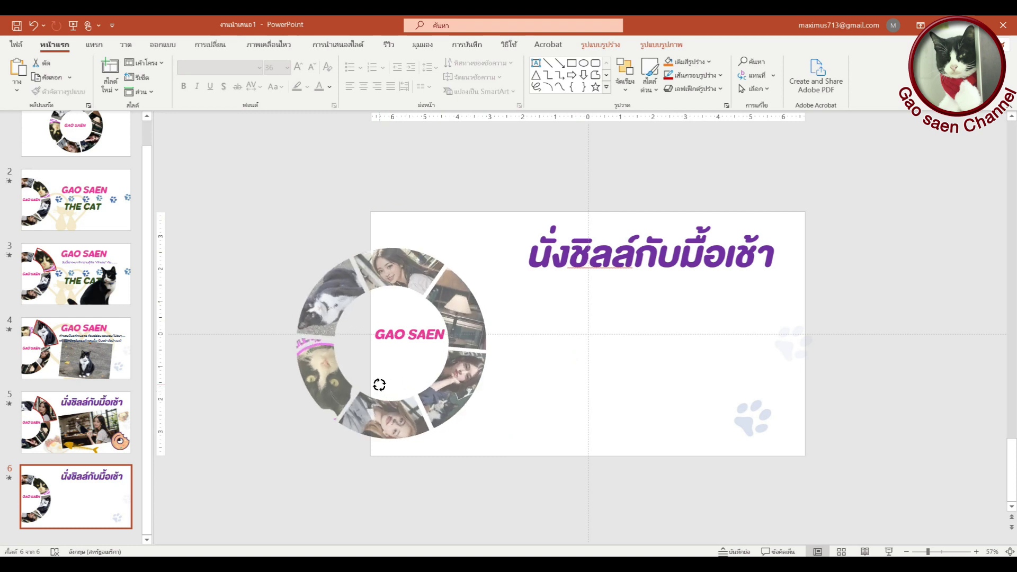
pyautogui.moveTo(404, 392); pyautogui.dragTo(388, 395)
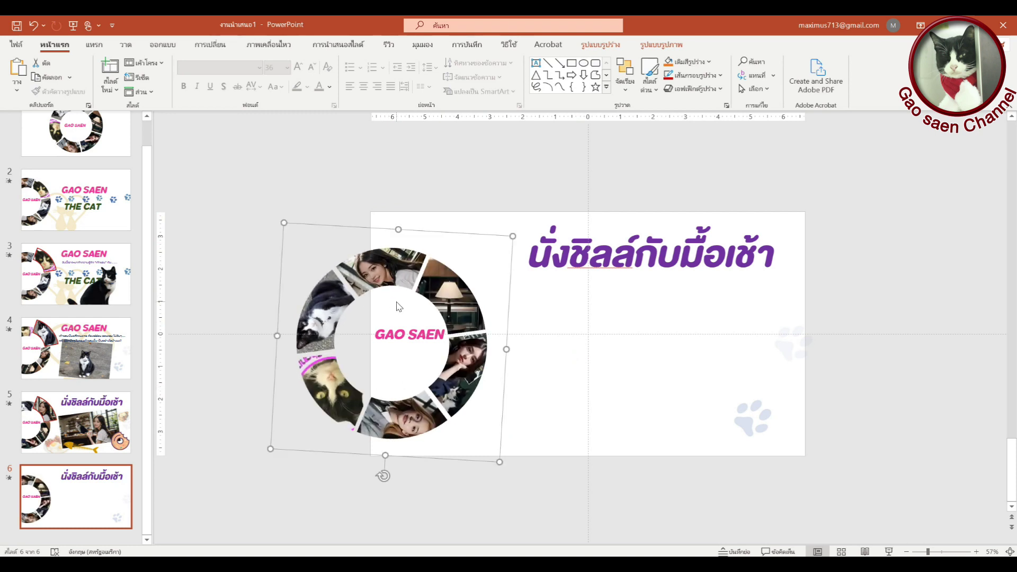
# Ungroup the ring and enlarge the lamp photo wedge so it juts outward.
pyautogui.rightClick(433, 283)
pyautogui.moveTo(485, 358)
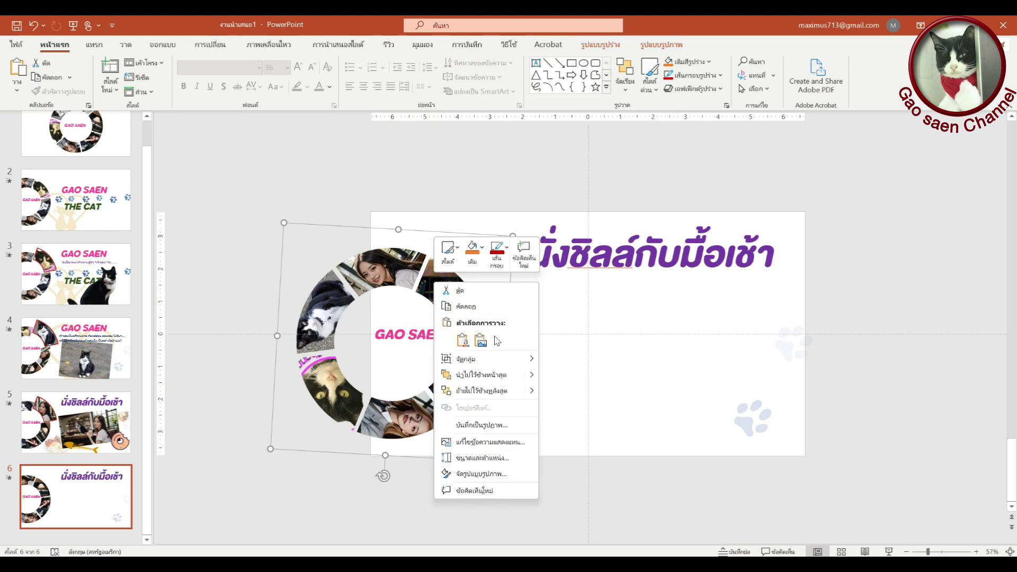
pyautogui.click(580, 393)
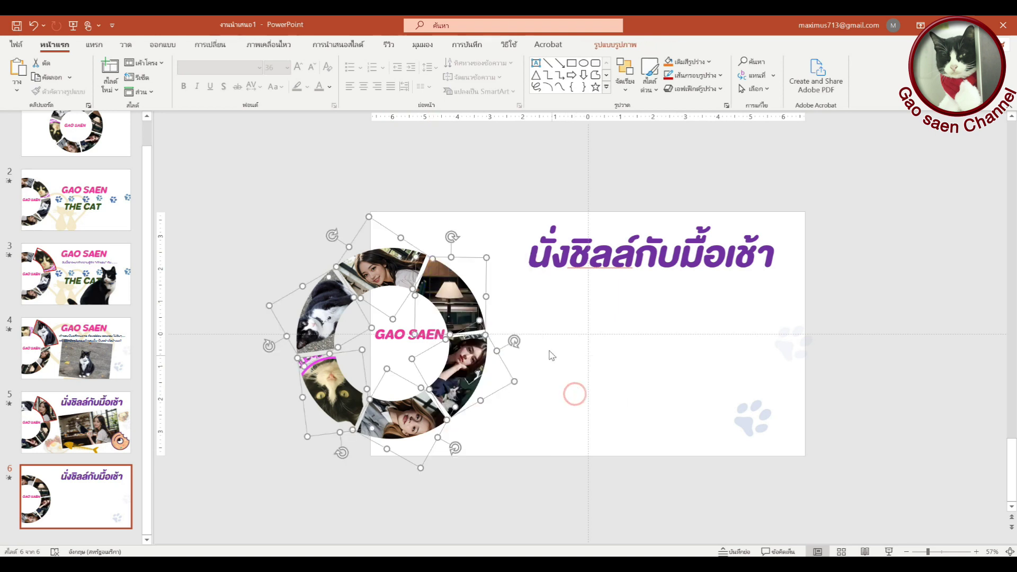
pyautogui.click(497, 225)
pyautogui.click(457, 287)
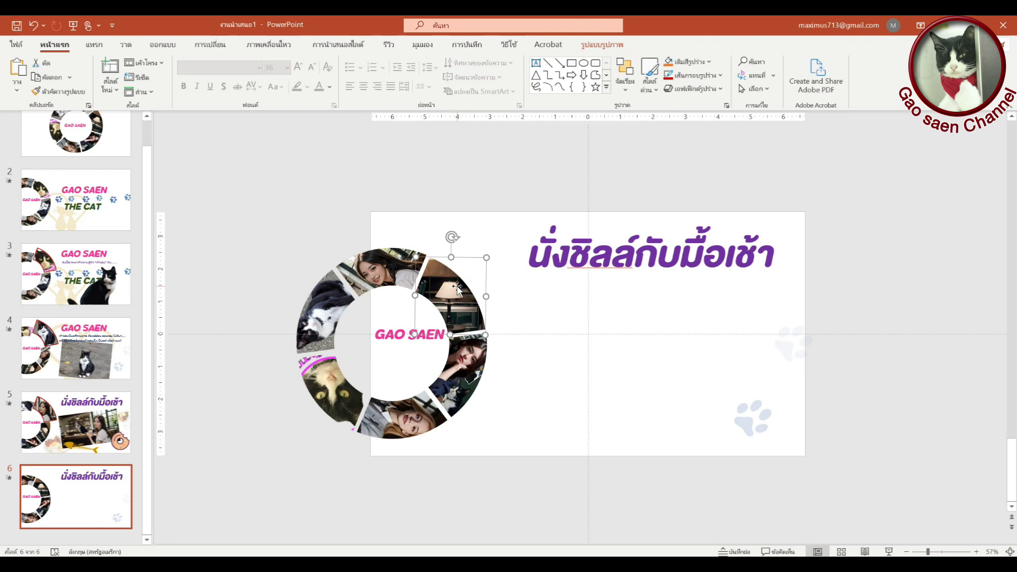
pyautogui.moveTo(486, 255); pyautogui.dragTo(505, 233)
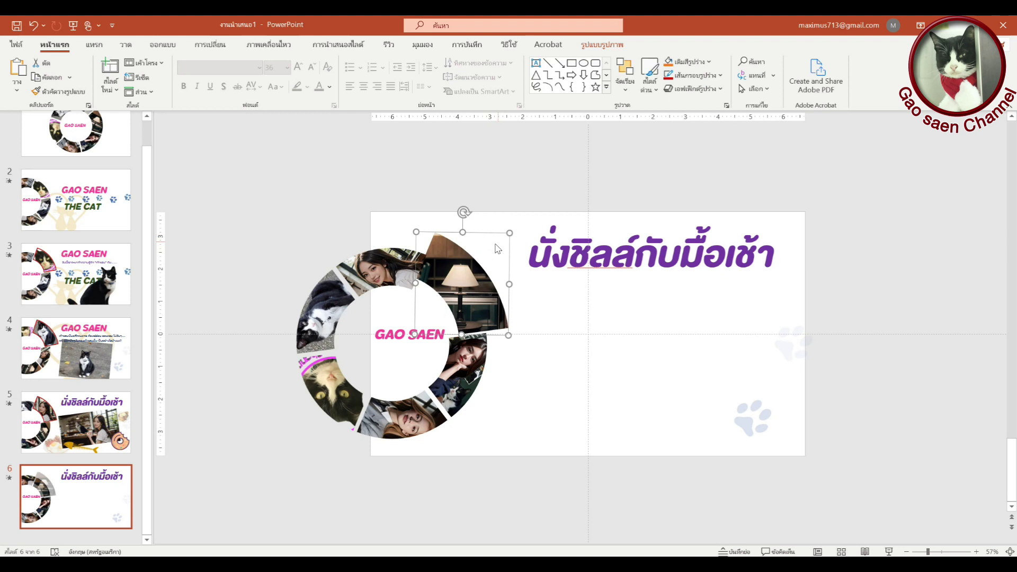
# Give the lamp wedge a dark red 6 pt outline.
pyautogui.click(474, 282)
pyautogui.click(694, 76)
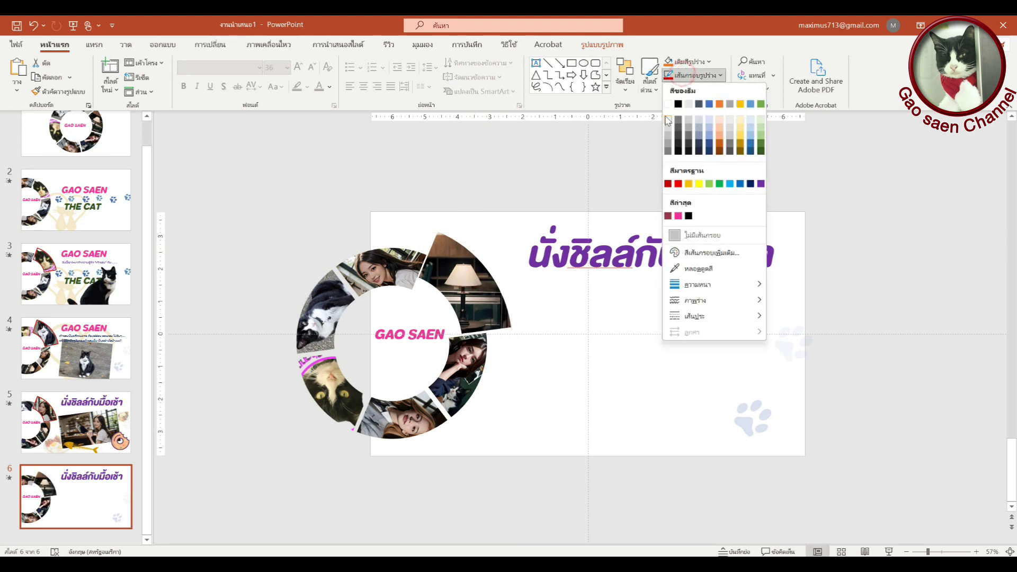
pyautogui.click(668, 184)
pyautogui.click(693, 75)
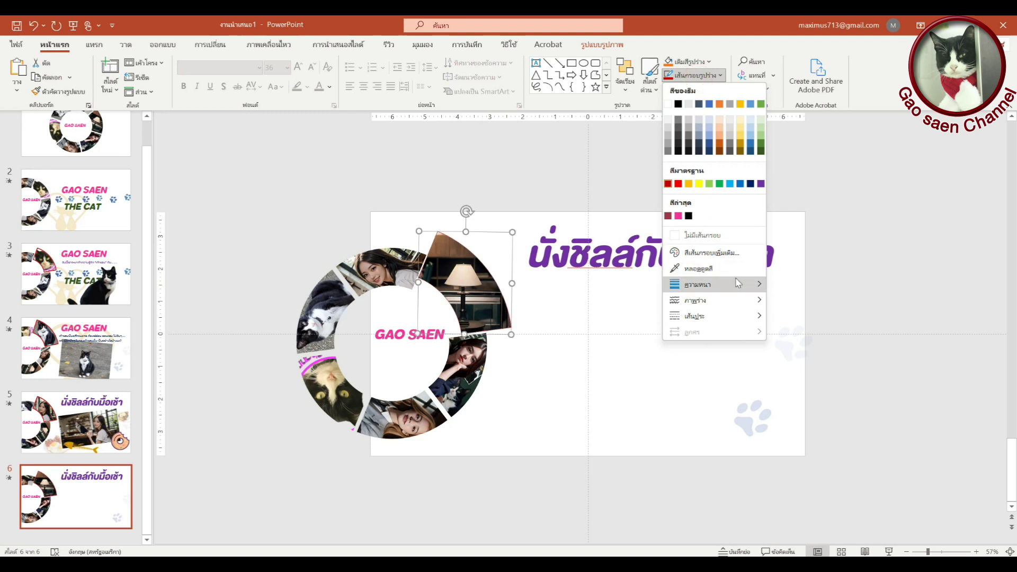
pyautogui.moveTo(697, 284)
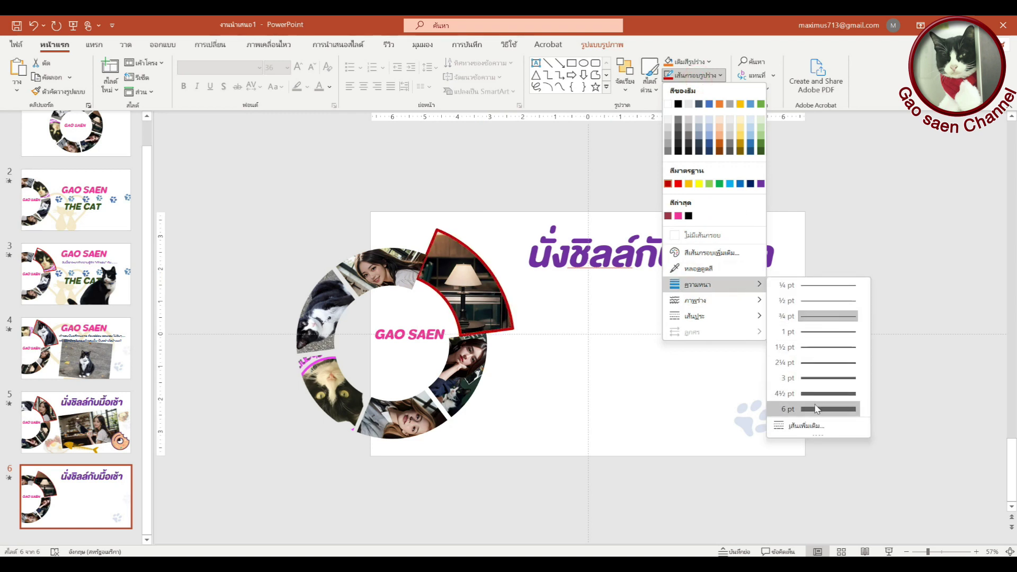
pyautogui.click(816, 409)
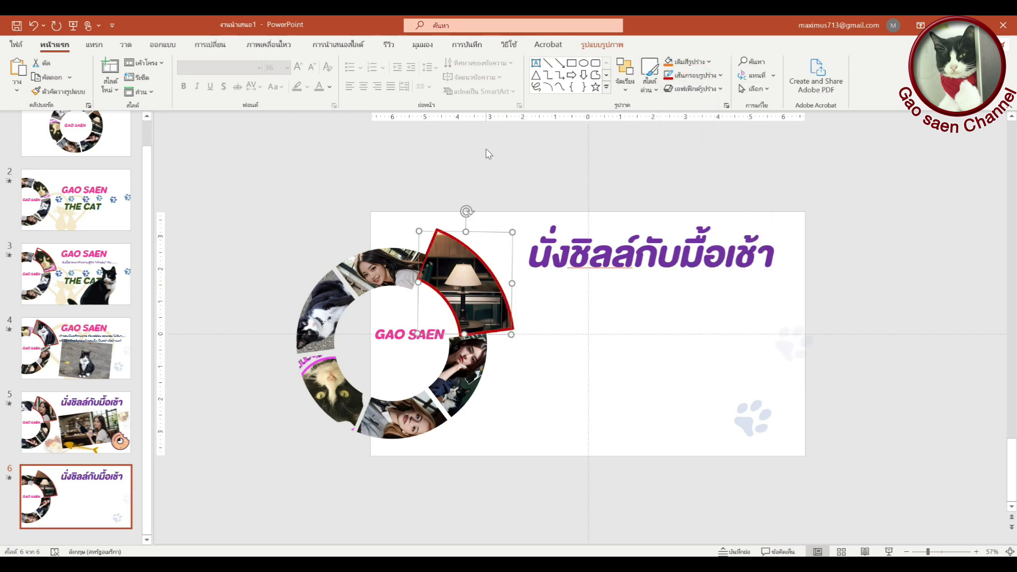
# Nudge the lamp wedge into place and shrink it slightly beside the ring.
pyautogui.press('Right')
pyautogui.press('Right')
pyautogui.press('Right')
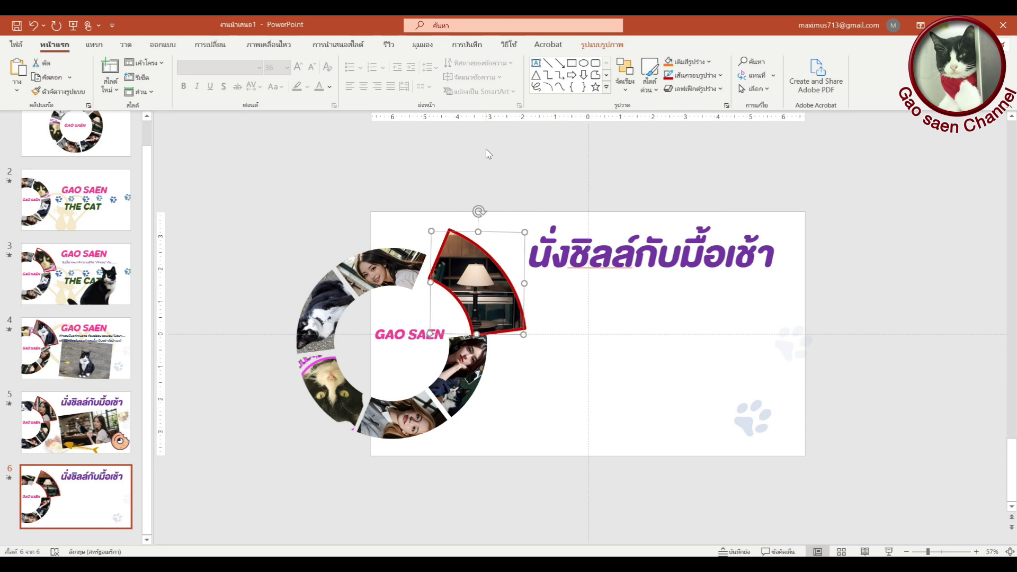
pyautogui.press('Left')
pyautogui.press('Left')
pyautogui.press('Left')
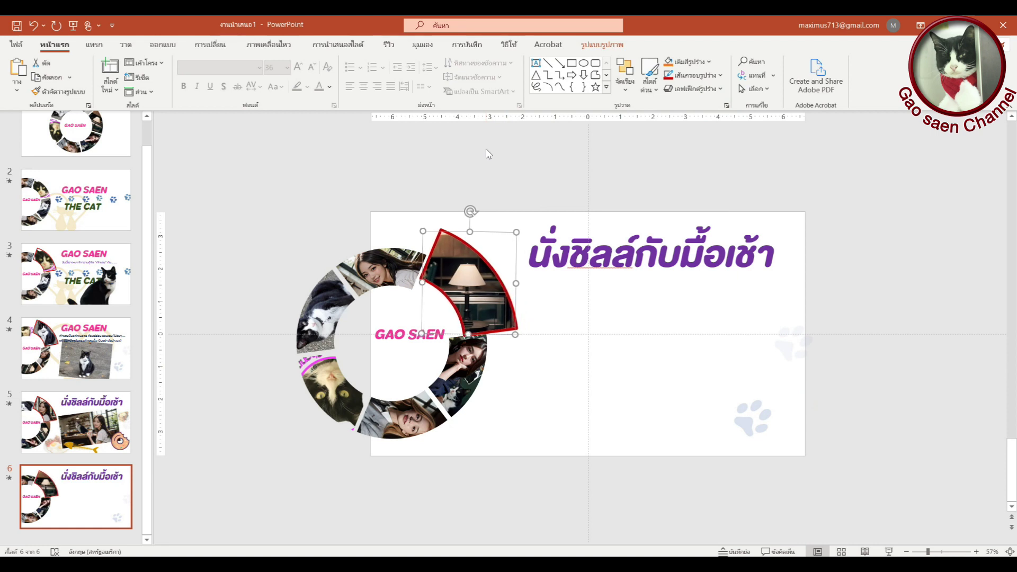
pyautogui.hotkey('ctrl', 'Up')
pyautogui.hotkey('ctrl', 'Up')
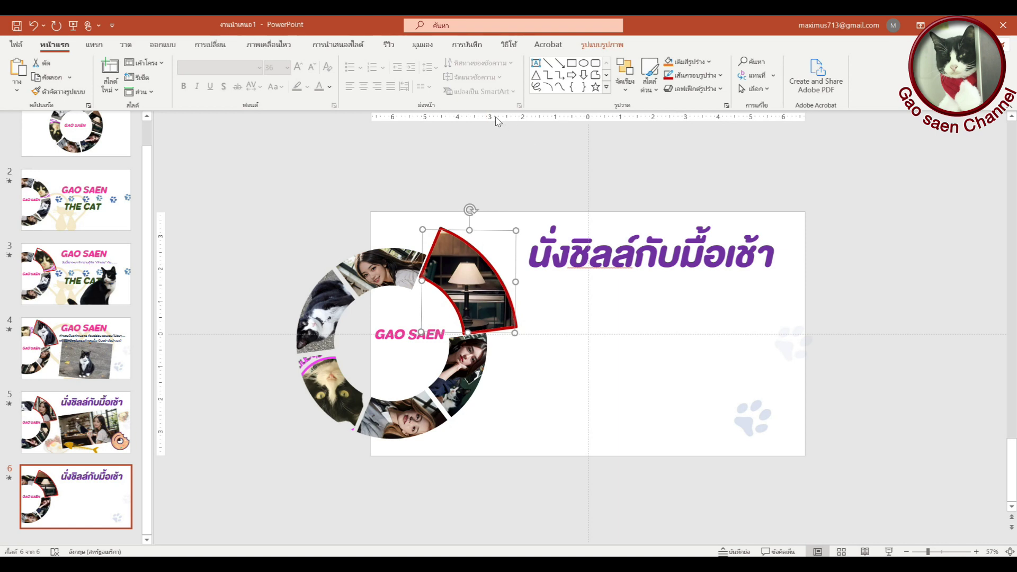
pyautogui.click(483, 132)
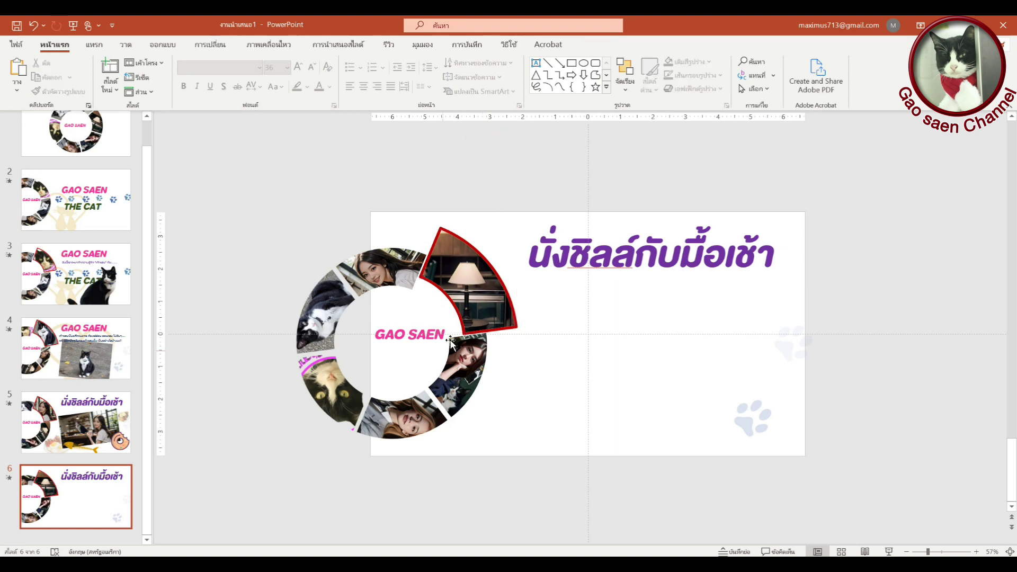
pyautogui.click(471, 296)
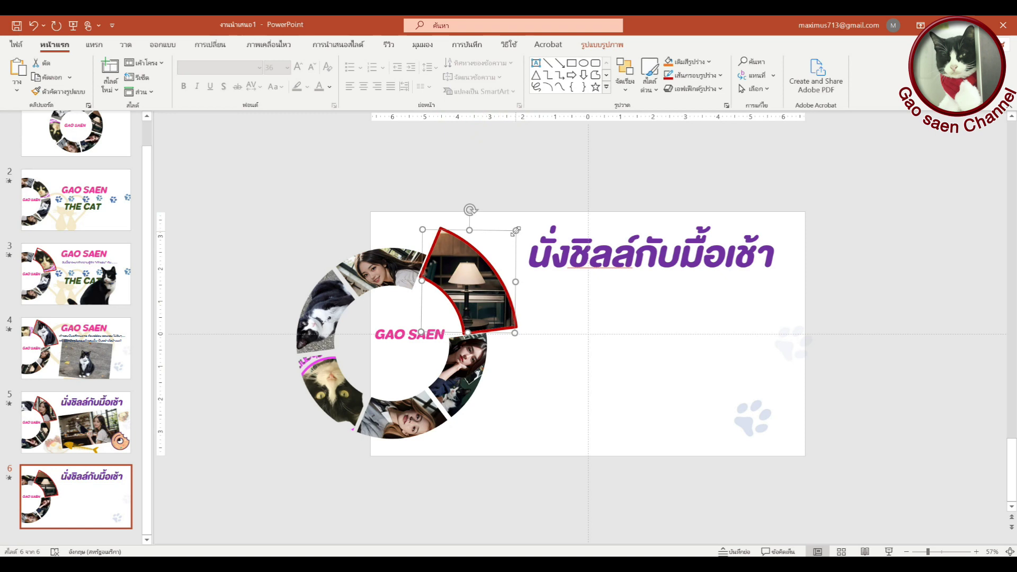
pyautogui.moveTo(515, 231); pyautogui.dragTo(506, 243)
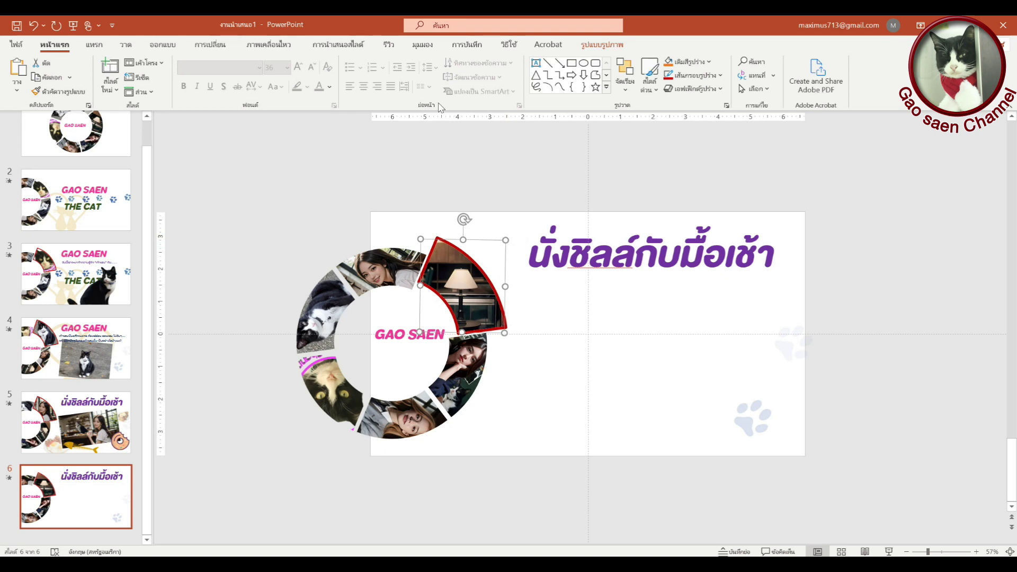
pyautogui.click(457, 180)
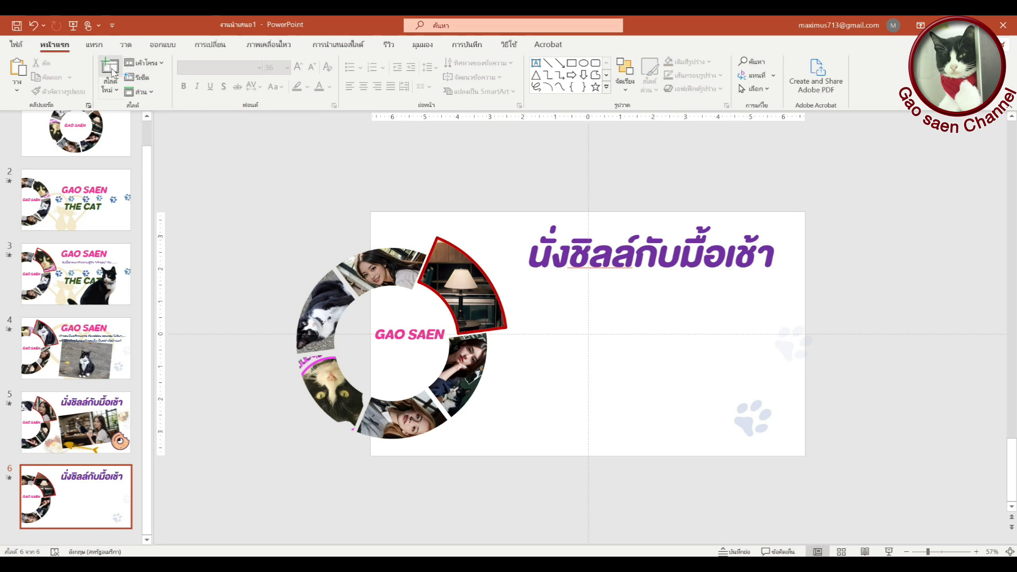
# Start inserting a picture from this device and browse to the New Volume (D:) drive.
pyautogui.click(94, 44)
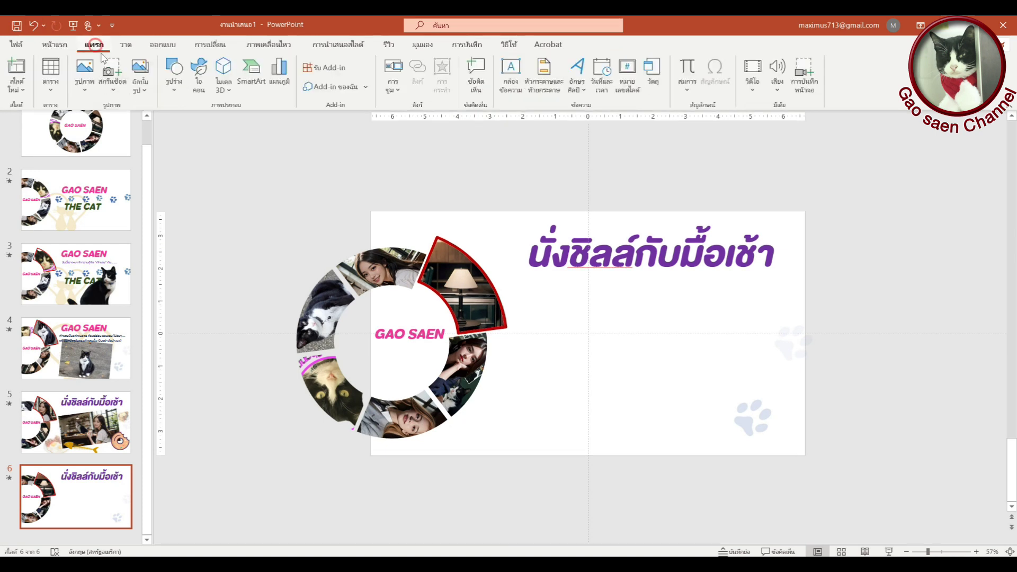
pyautogui.click(87, 82)
pyautogui.click(108, 125)
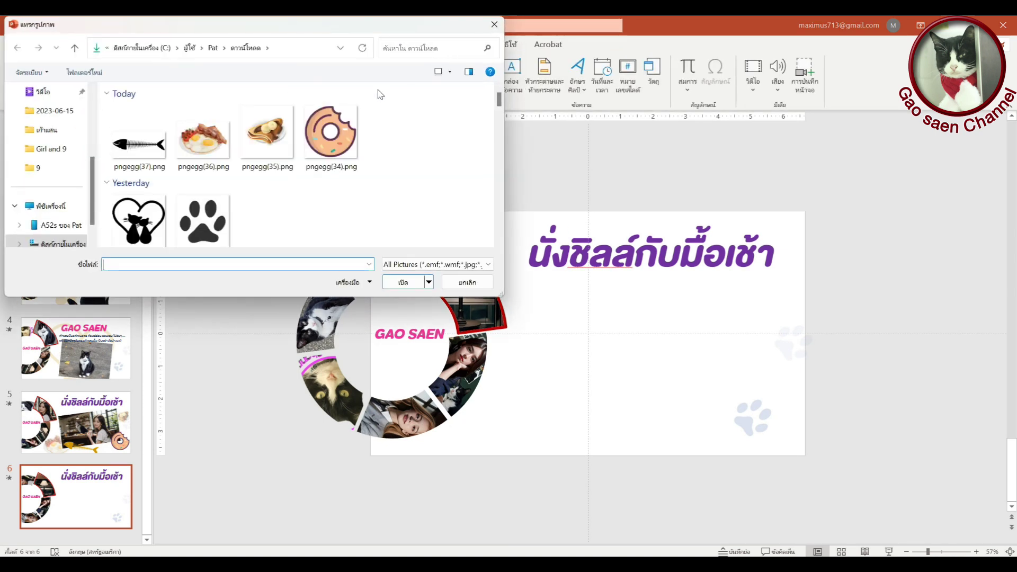
pyautogui.scroll(-2, 66, 227)
pyautogui.scroll(-1, 65, 228)
pyautogui.scroll(-2, 66, 233)
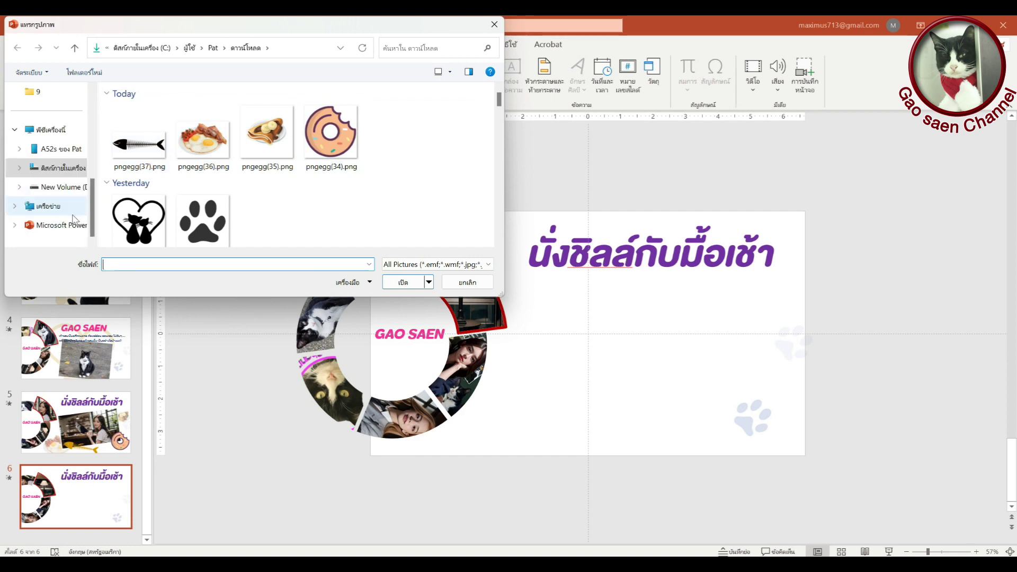
pyautogui.click(62, 187)
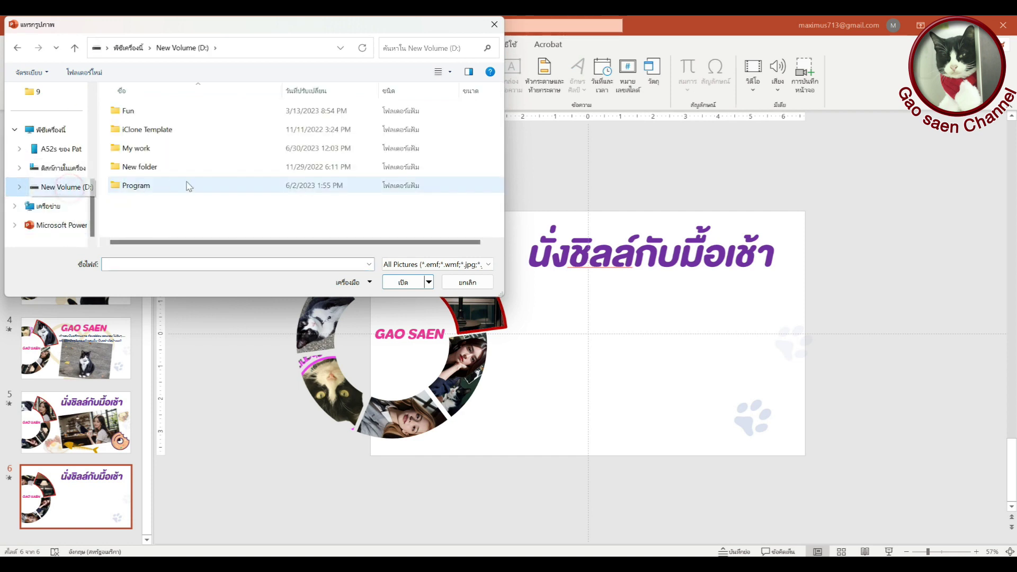
# Insert 'Girl and 9-enhance-faceai' from My work\งาน PowerPoint\9 and move it right and down.
pyautogui.doubleClick(137, 148)
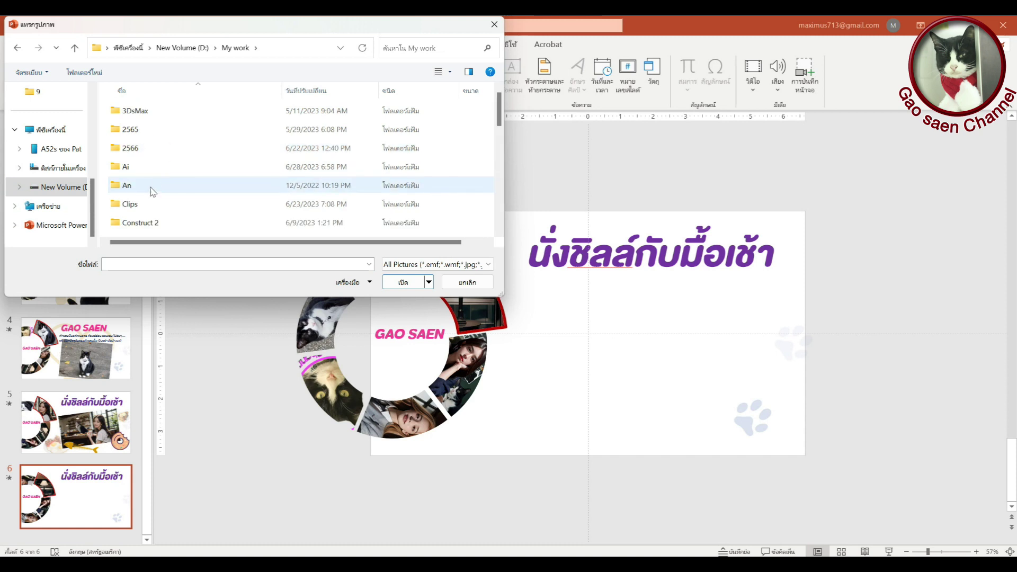
pyautogui.scroll(-4, 159, 195)
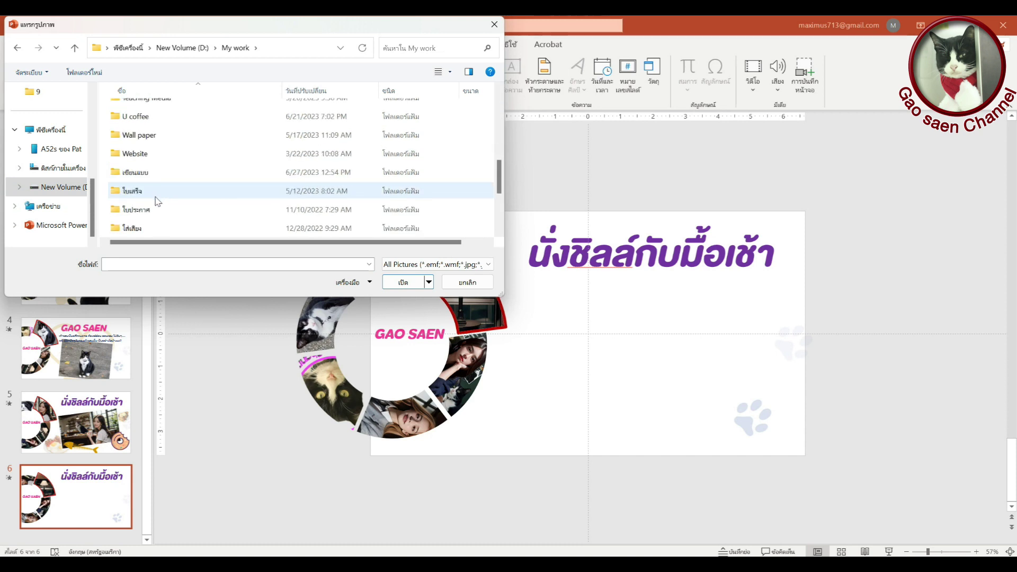
pyautogui.scroll(-3, 150, 167)
pyautogui.doubleClick(150, 155)
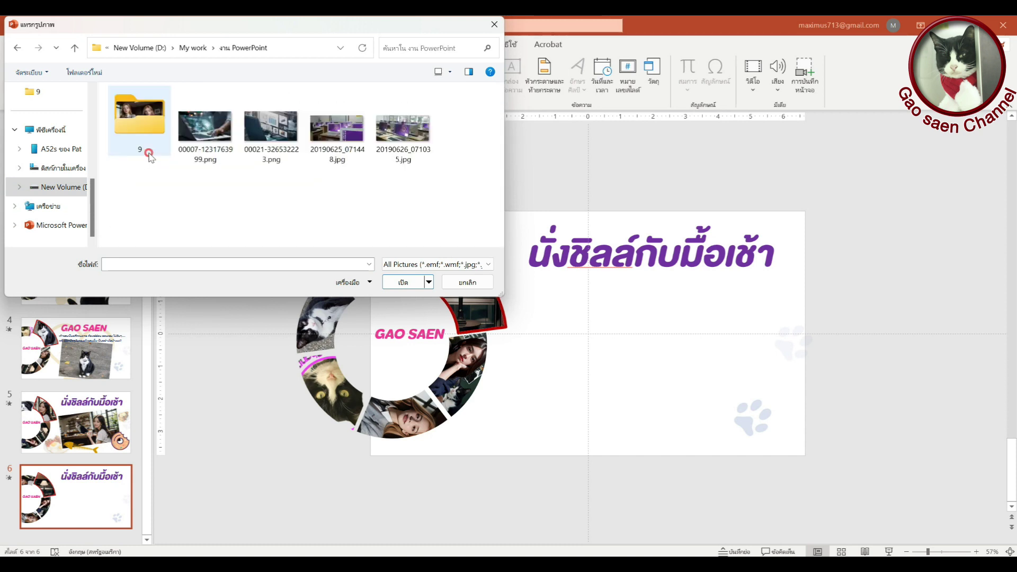
pyautogui.doubleClick(153, 136)
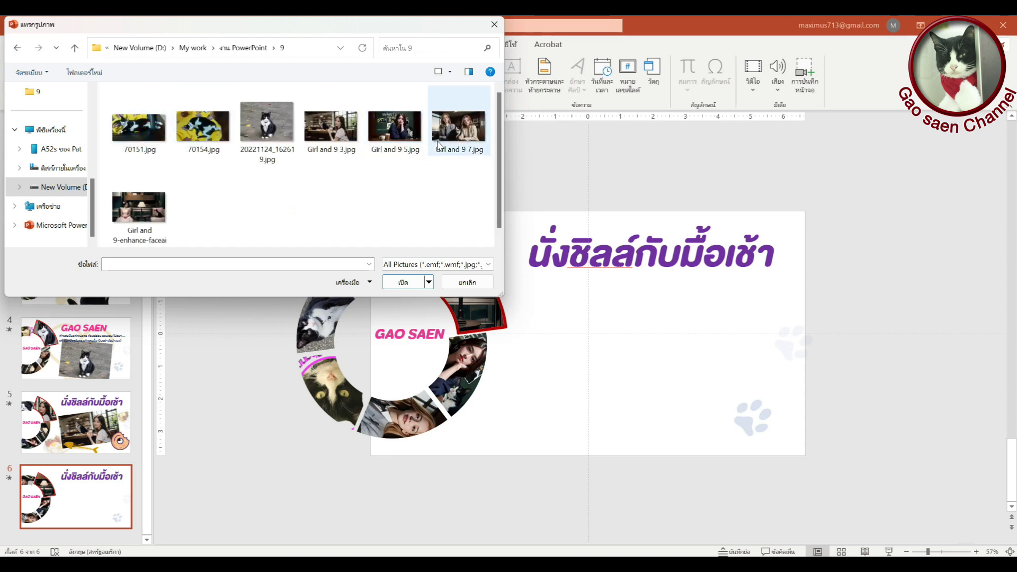
pyautogui.doubleClick(142, 208)
pyautogui.moveTo(460, 272)
pyautogui.mouseDown()
pyautogui.moveTo(616, 326)
pyautogui.moveTo(587, 338)
pyautogui.mouseUp()
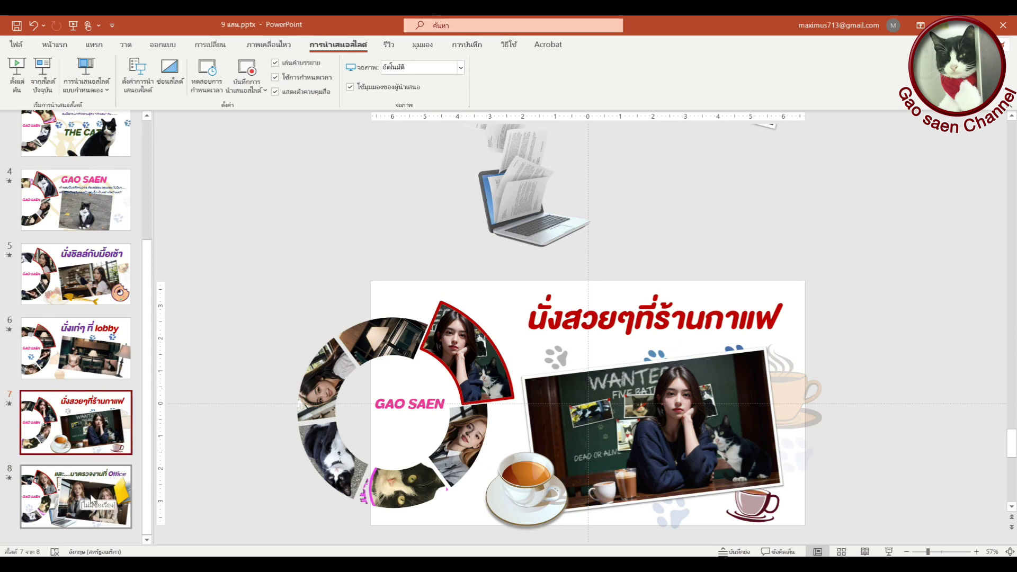
# Review slides 8 and 6 in the editor, ending on slide 8.
pyautogui.click(91, 499)
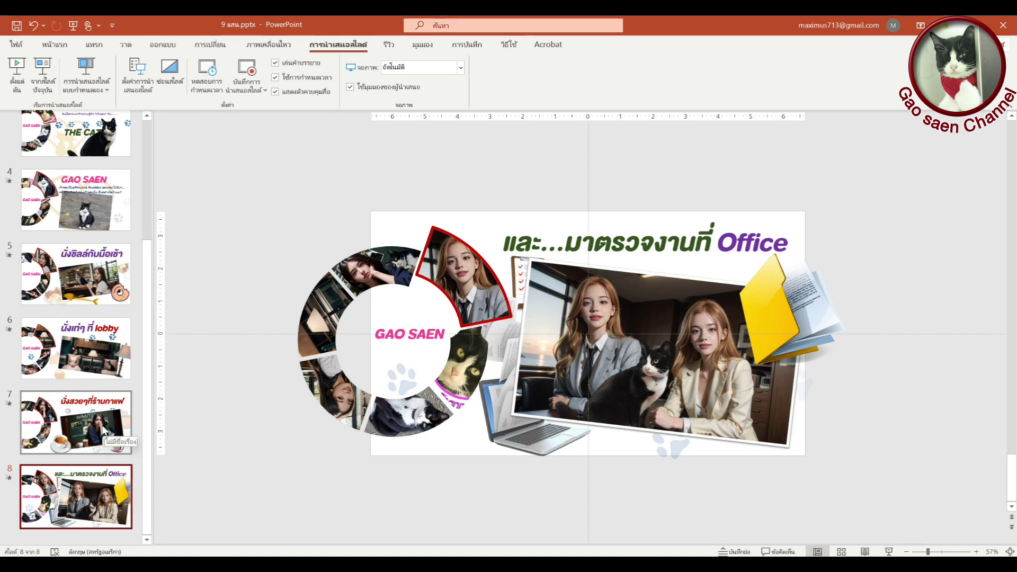
pyautogui.click(115, 358)
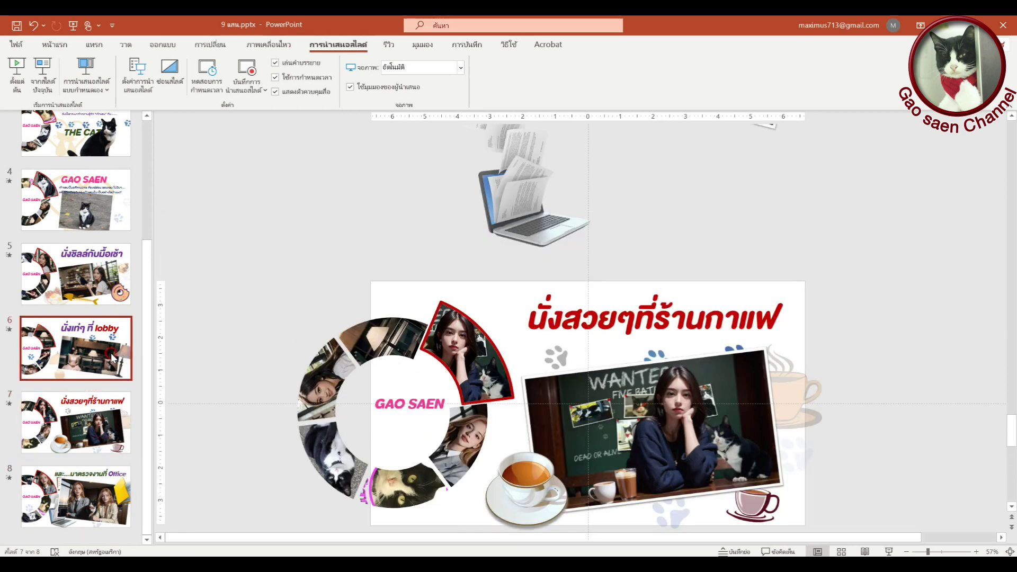
pyautogui.click(114, 488)
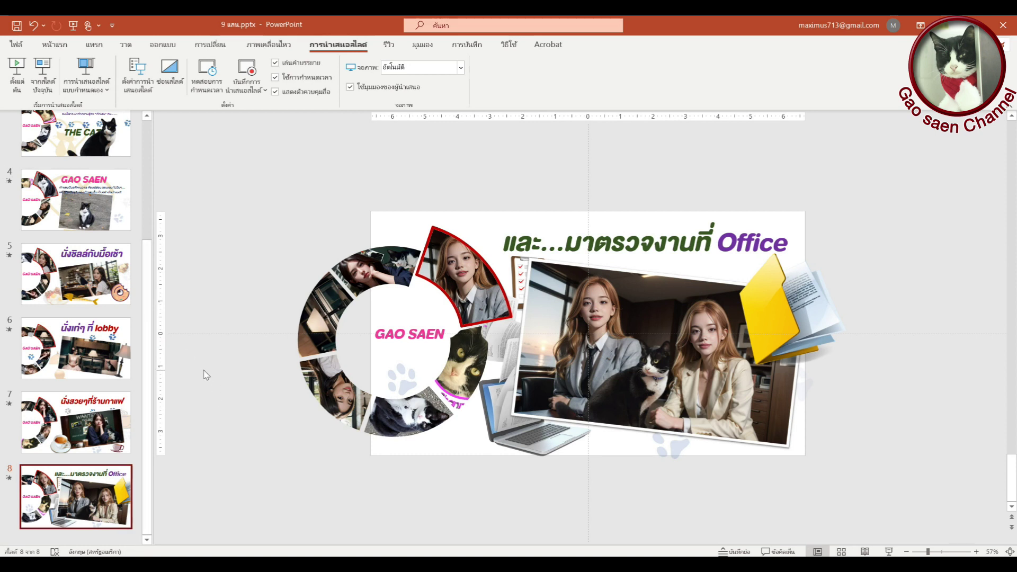
# Play the slide show from slide 1 with F5, advancing through to the office slide.
pyautogui.press('F5')
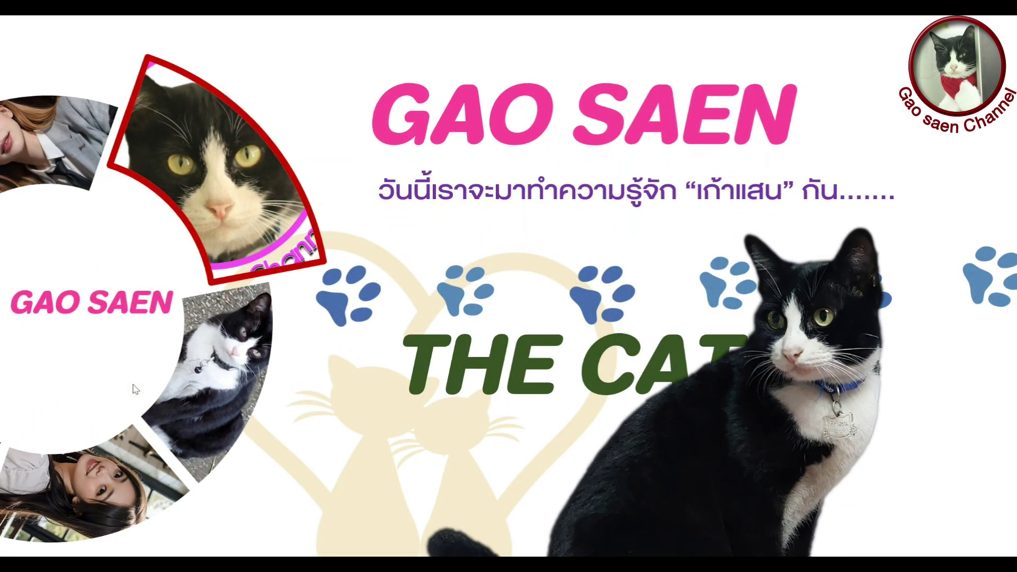
pyautogui.click(132, 387)
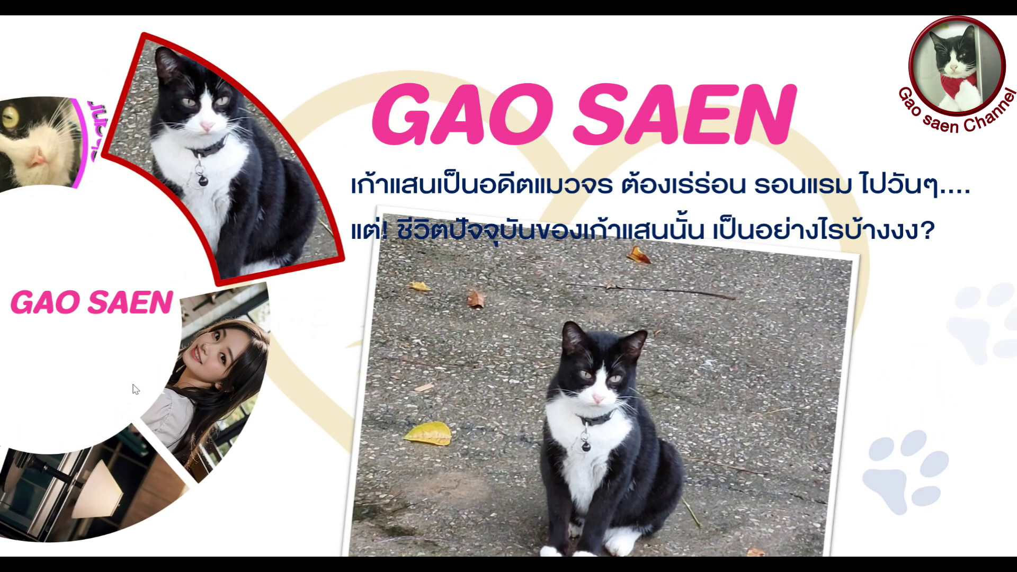
pyautogui.click(133, 388)
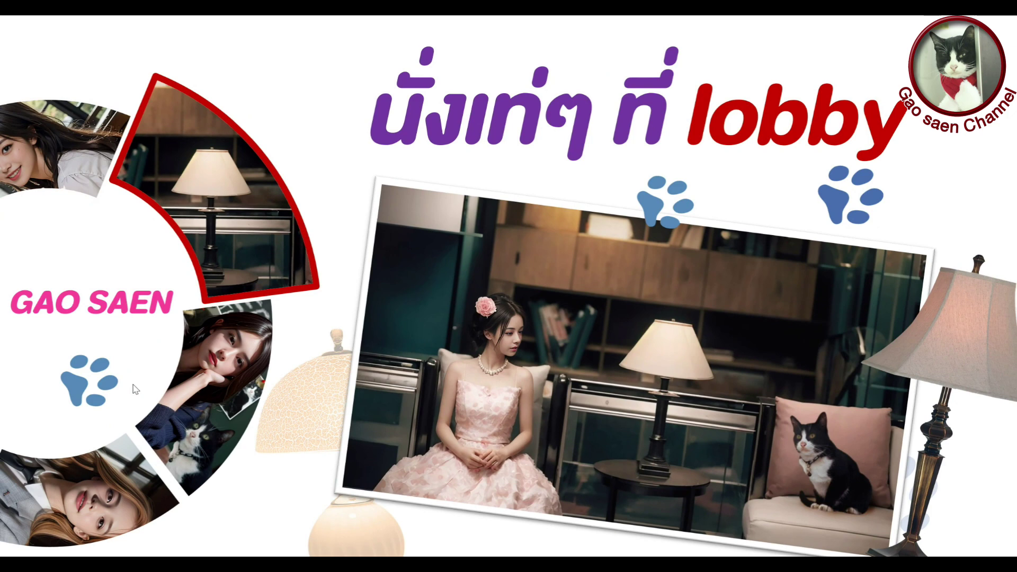
pyautogui.click(133, 387)
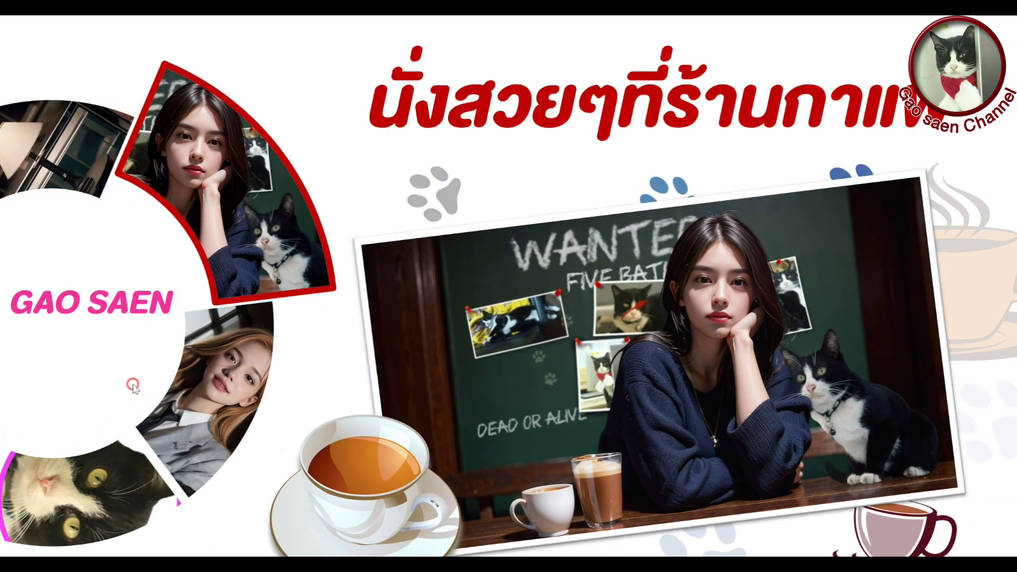
pyautogui.click(134, 387)
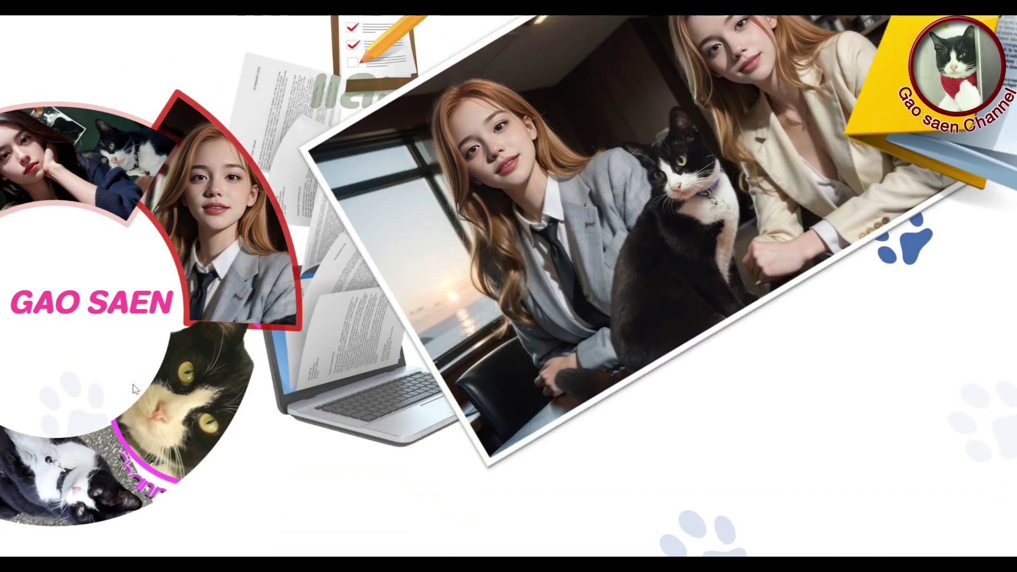